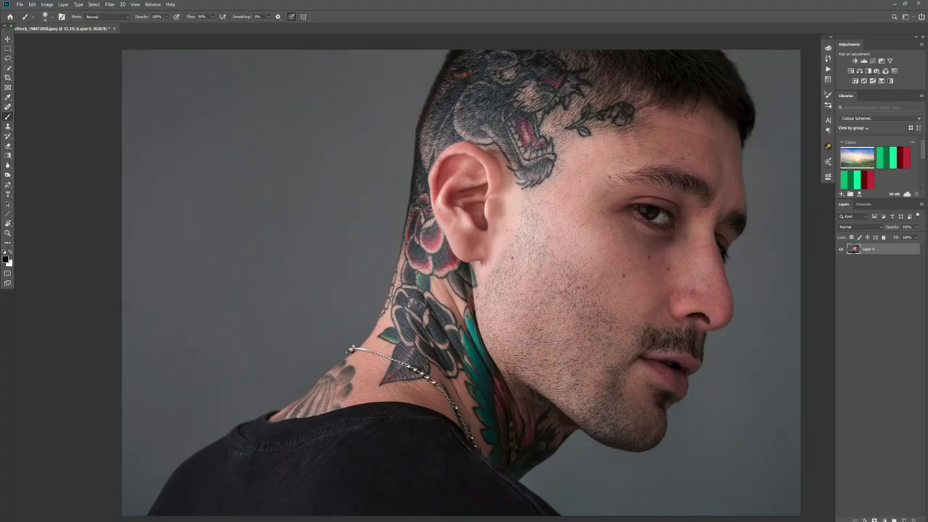
# Create a new layer and brush in the jaw panel outline from the earlobe to the mouth, including the neck edge
pyautogui.click(903, 519)
pyautogui.moveTo(476, 261)
pyautogui.mouseDown()
pyautogui.moveTo(530, 244)
pyautogui.moveTo(619, 346)
pyautogui.moveTo(475, 261)
pyautogui.mouseUp()
pyautogui.hotkey('ctrl', 'z')
pyautogui.moveTo(611, 342)
pyautogui.mouseDown()
pyautogui.moveTo(521, 250)
pyautogui.moveTo(459, 403)
pyautogui.mouseUp()
pyautogui.moveTo(473, 262)
pyautogui.mouseDown()
pyautogui.moveTo(565, 272)
pyautogui.moveTo(685, 373)
pyautogui.mouseUp()
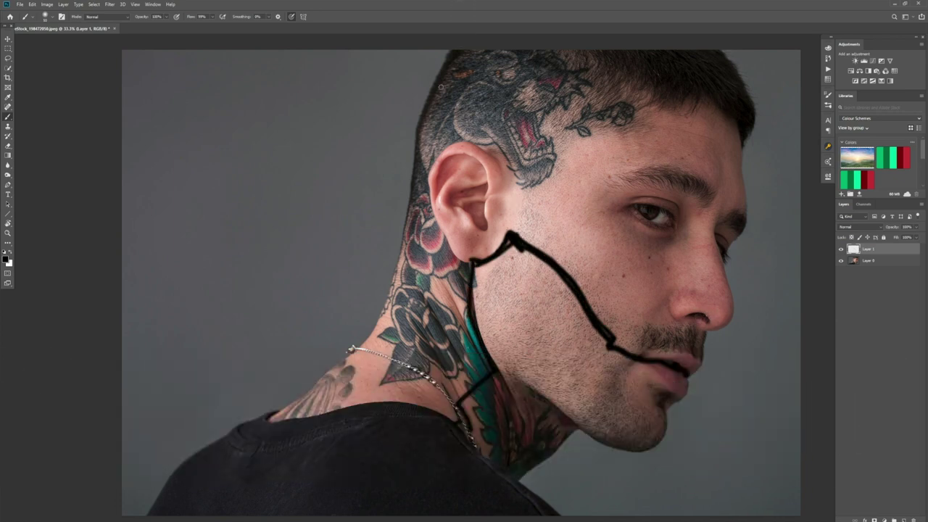
# Sketch a rounded panel containing four small circles on the scalp above the ear
pyautogui.moveTo(433, 87)
pyautogui.mouseDown()
pyautogui.moveTo(514, 52)
pyautogui.moveTo(416, 89)
pyautogui.mouseUp()
pyautogui.moveTo(454, 52)
pyautogui.mouseDown()
pyautogui.moveTo(430, 87)
pyautogui.moveTo(471, 58)
pyautogui.mouseUp()
pyautogui.moveTo(496, 64); pyautogui.dragTo(500, 66)
pyautogui.moveTo(521, 76); pyautogui.dragTo(525, 78)
pyautogui.moveTo(549, 86); pyautogui.dragTo(551, 93)
pyautogui.hotkey('ctrl', 'z')
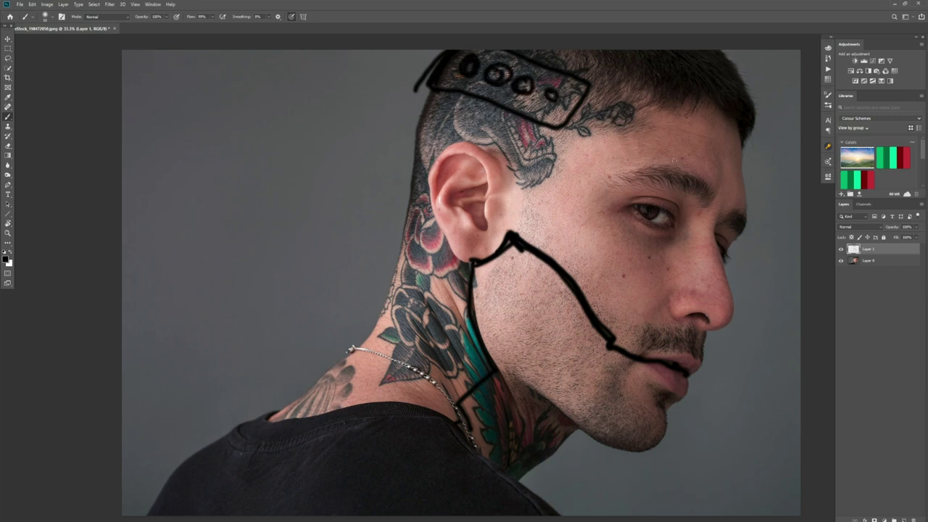
# Sketch a jagged seam from the hairline through the eye to the jaw panel, and outline the side of the nose
pyautogui.moveTo(672, 167)
pyautogui.mouseDown()
pyautogui.moveTo(683, 122)
pyautogui.moveTo(645, 90)
pyautogui.moveTo(657, 190)
pyautogui.moveTo(540, 250)
pyautogui.mouseUp()
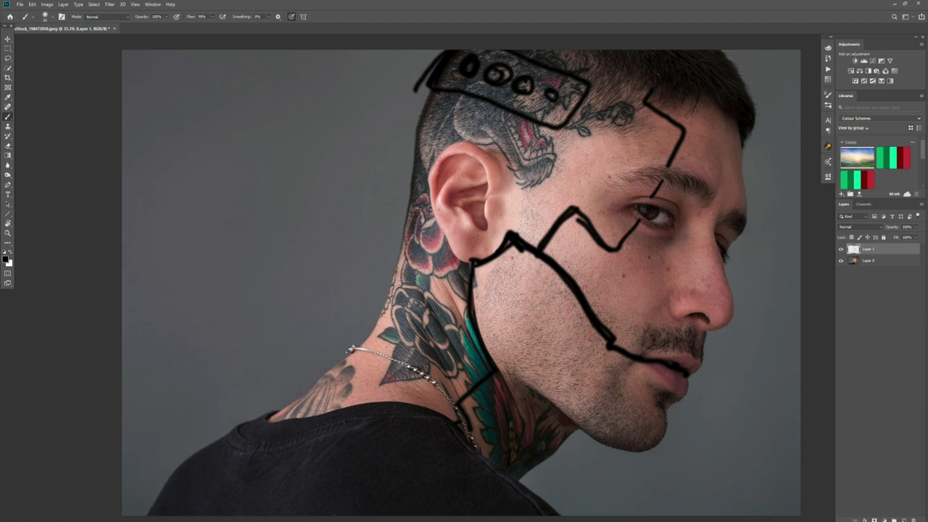
pyautogui.moveTo(609, 249)
pyautogui.mouseDown()
pyautogui.moveTo(716, 258)
pyautogui.moveTo(714, 241)
pyautogui.moveTo(675, 314)
pyautogui.mouseUp()
pyautogui.hotkey('ctrl', 'z')
pyautogui.moveTo(714, 243); pyautogui.dragTo(717, 266)
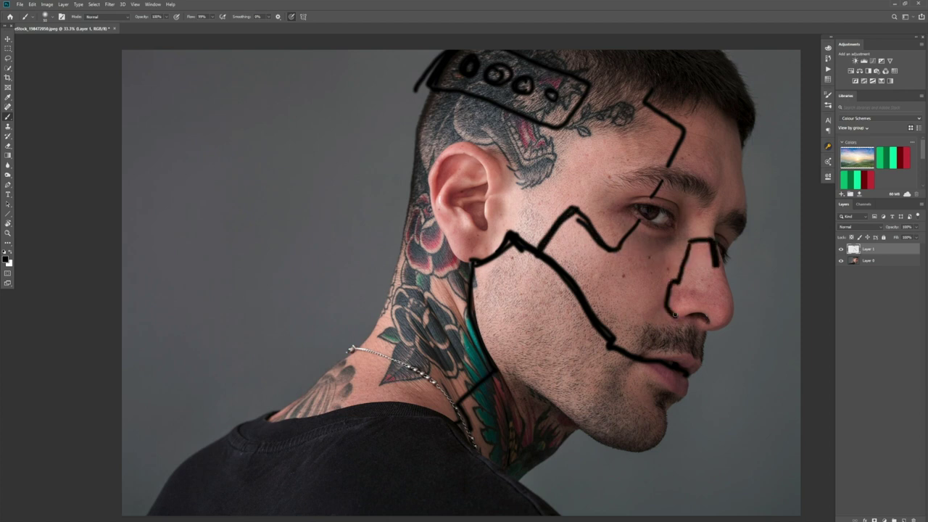
pyautogui.moveTo(674, 314); pyautogui.dragTo(704, 323)
# Add stitch marks to the forehead seam, a small barcode on the forehead, and a box on the nose bridge
pyautogui.moveTo(671, 122); pyautogui.dragTo(676, 132)
pyautogui.moveTo(678, 120); pyautogui.dragTo(723, 154)
pyautogui.moveTo(715, 145); pyautogui.dragTo(736, 157)
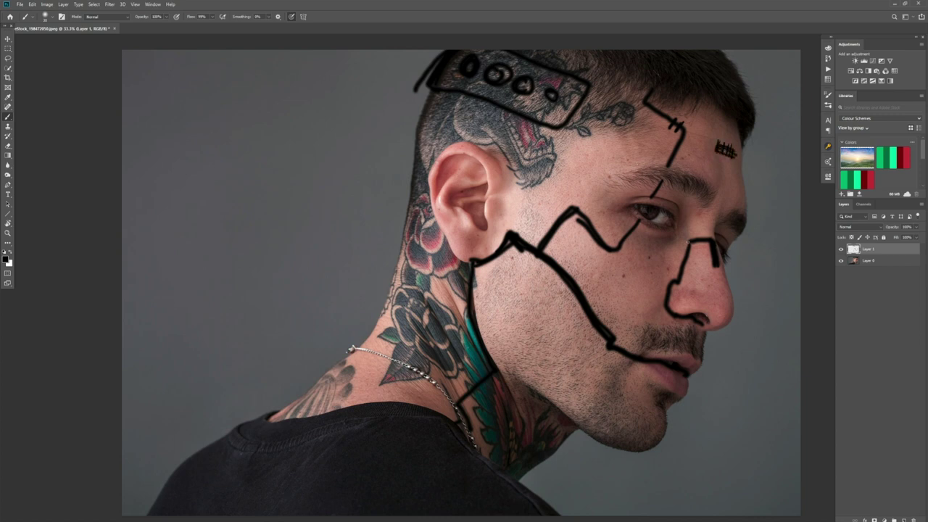
pyautogui.moveTo(689, 242); pyautogui.dragTo(726, 283)
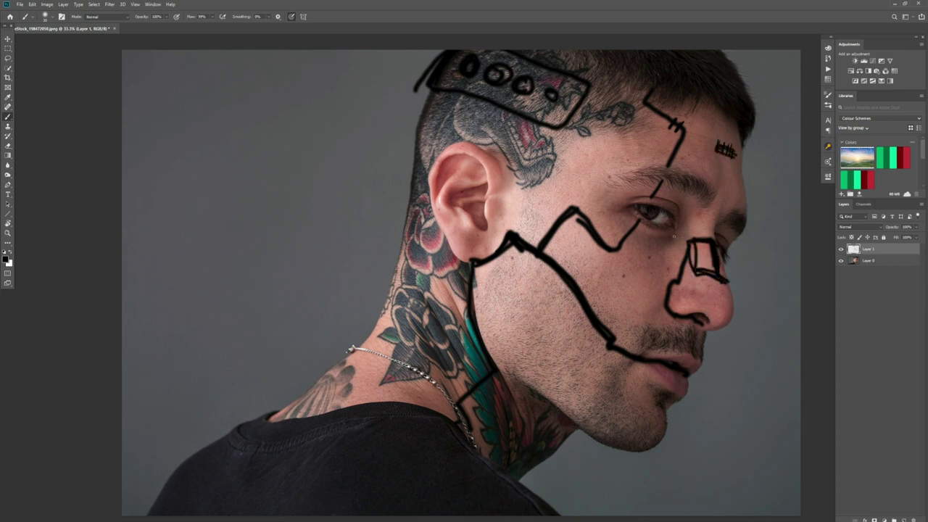
# Trace the edge of the lips, chin and front of the neck, and outline a panel on the back of the neck
pyautogui.moveTo(663, 368); pyautogui.dragTo(509, 482)
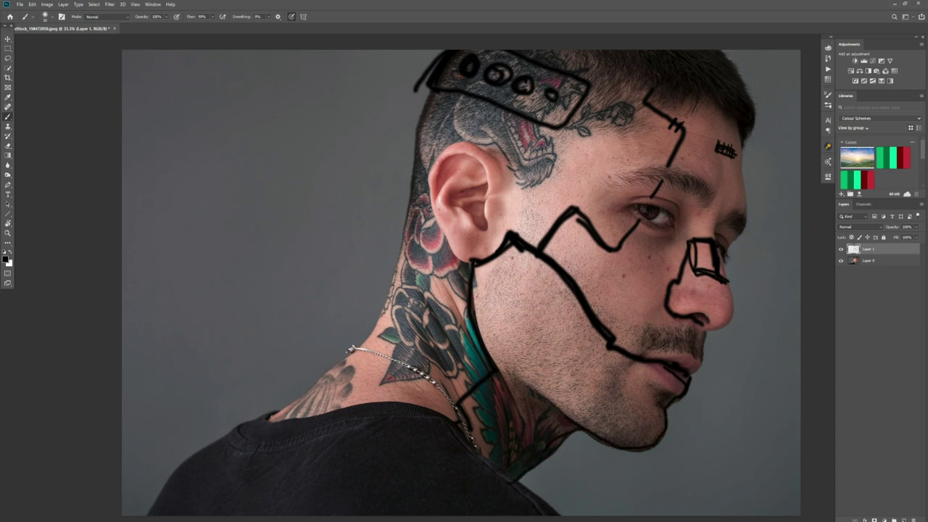
pyautogui.moveTo(268, 419)
pyautogui.mouseDown()
pyautogui.moveTo(351, 363)
pyautogui.moveTo(380, 328)
pyautogui.moveTo(406, 402)
pyautogui.mouseUp()
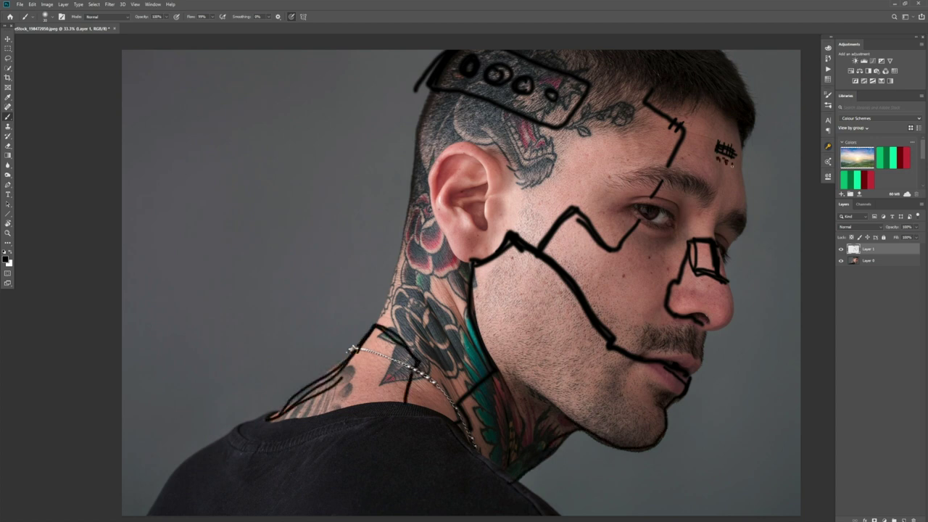
# Sketch a small double circle on the temple and lower the sketch layer's opacity to about 20%
pyautogui.moveTo(557, 161); pyautogui.dragTo(558, 144)
pyautogui.hotkey('ctrl', 'z')
pyautogui.moveTo(584, 144)
pyautogui.mouseDown()
pyautogui.moveTo(585, 163)
pyautogui.moveTo(583, 143)
pyautogui.mouseUp()
pyautogui.moveTo(580, 149); pyautogui.dragTo(579, 154)
pyautogui.click(916, 227)
pyautogui.moveTo(916, 236); pyautogui.dragTo(892, 235)
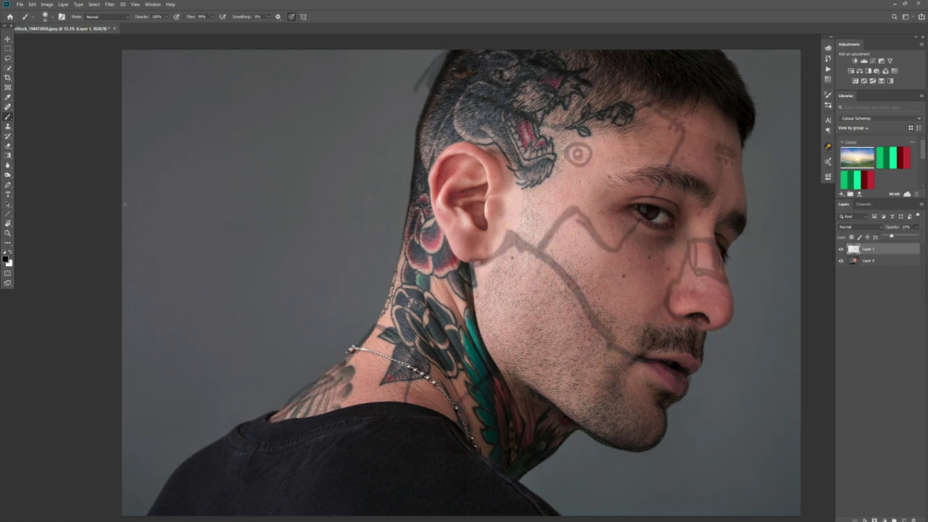
# Create a new layer above the photo and trace a Pen path from the earlobe along the sketched cheek line to the lips
pyautogui.click(870, 261)
pyautogui.click(903, 520)
pyautogui.click(8, 184)
pyautogui.click(478, 260)
pyautogui.moveTo(489, 258); pyautogui.dragTo(506, 237)
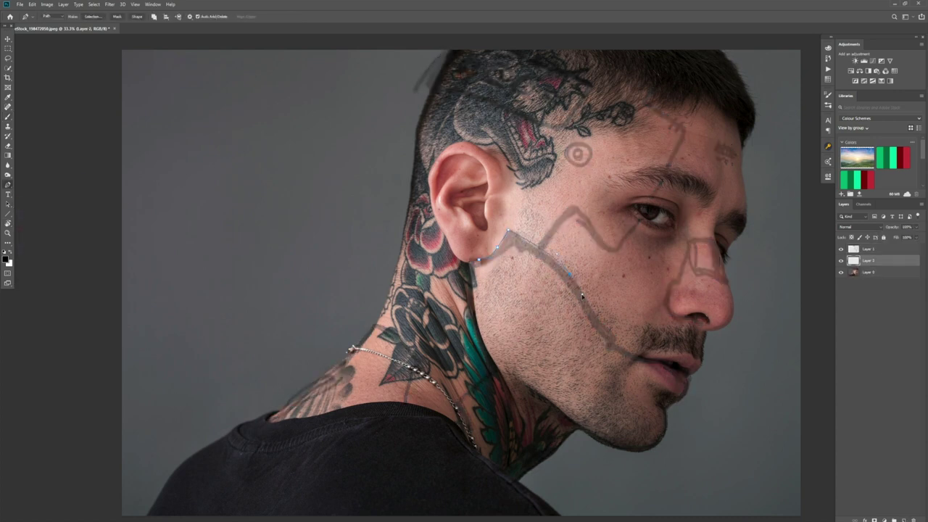
pyautogui.hotkey('ctrl', 'z')
pyautogui.hotkey('ctrl', 'z')
pyautogui.hotkey('ctrl', 'z')
pyautogui.hotkey('ctrl', 'z')
pyautogui.moveTo(566, 270); pyautogui.dragTo(580, 289)
pyautogui.click(671, 367)
pyautogui.click(685, 373)
# Continue the path around the lips, chin and underside of the jaw, down the front of the neck to the shirt collar
pyautogui.moveTo(683, 396); pyautogui.dragTo(668, 408)
pyautogui.hotkey('ctrl', '+')
pyautogui.moveTo(683, 375); pyautogui.dragTo(551, 245)
pyautogui.click(608, 404)
pyautogui.click(587, 408)
pyautogui.click(559, 403)
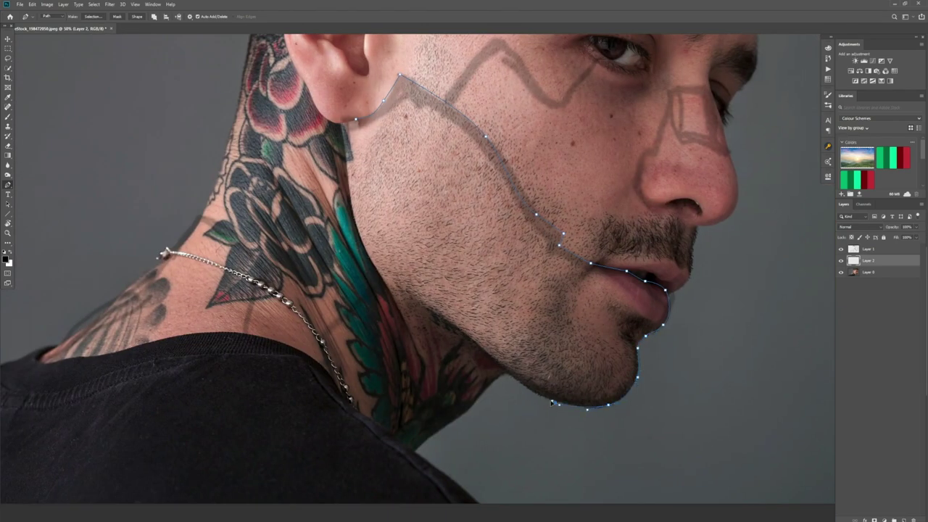
pyautogui.click(500, 376)
pyautogui.click(476, 402)
pyautogui.click(391, 433)
pyautogui.click(358, 412)
# Trace the path closely around the beads and links at the lower end of the necklace
pyautogui.hotkey('ctrl', '+')
pyautogui.hotkey('ctrl', '+')
pyautogui.moveTo(370, 396); pyautogui.dragTo(605, 215)
pyautogui.hotkey('ctrl', '+')
pyautogui.moveTo(514, 425); pyautogui.dragTo(508, 422)
pyautogui.click(502, 384)
pyautogui.click(486, 372)
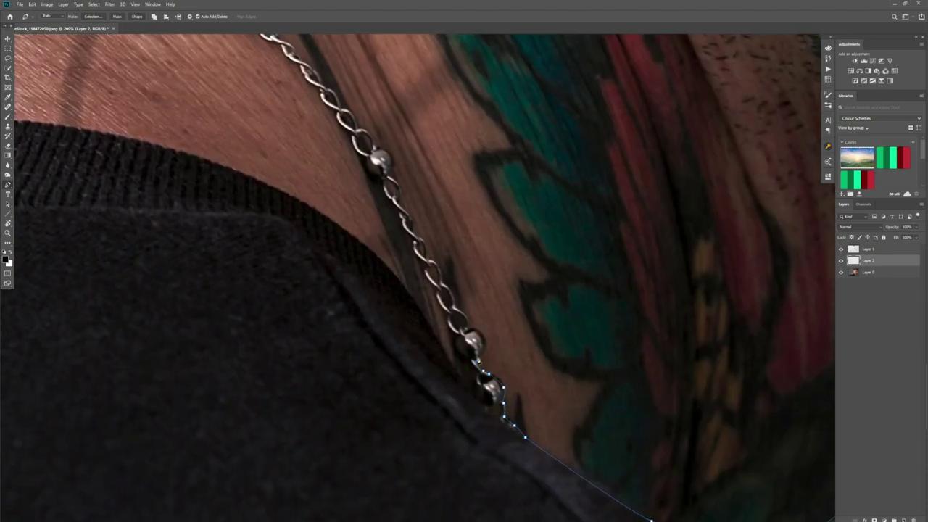
pyautogui.click(468, 328)
pyautogui.click(467, 317)
pyautogui.click(456, 306)
# Continue the path up the necklace edge and close it along the neck seam and jaw back to the earlobe
pyautogui.moveTo(524, 242); pyautogui.dragTo(508, 380)
pyautogui.click(437, 432)
pyautogui.click(426, 419)
pyautogui.click(420, 400)
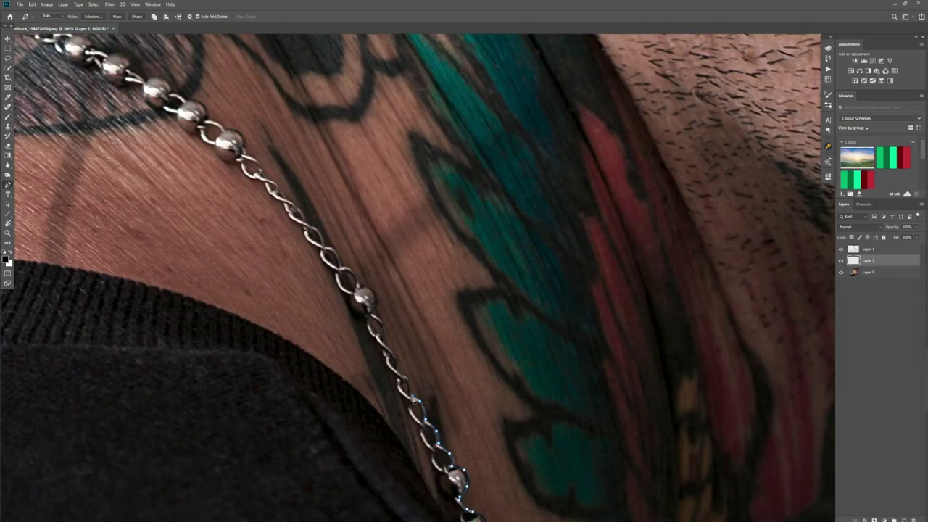
pyautogui.moveTo(441, 345); pyautogui.dragTo(509, 359)
pyautogui.click(463, 369)
pyautogui.click(453, 353)
pyautogui.click(449, 335)
pyautogui.click(443, 318)
pyautogui.click(435, 302)
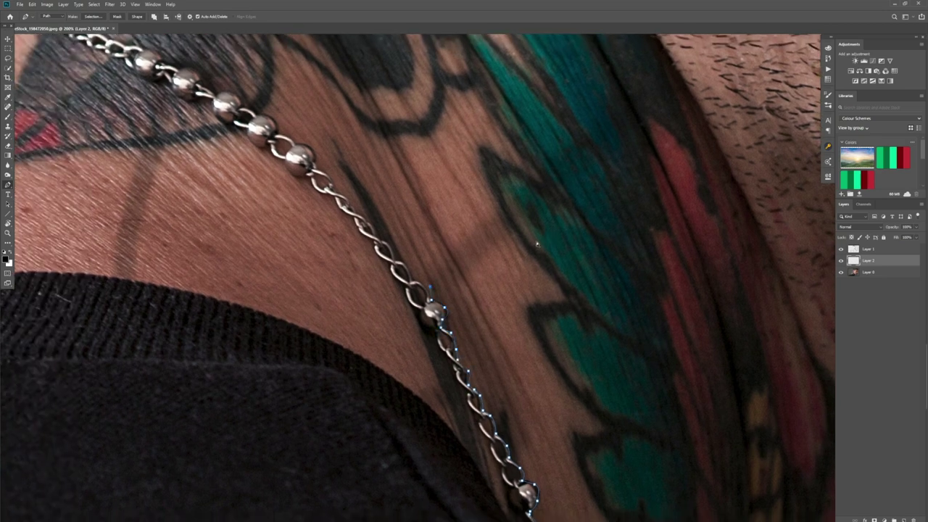
pyautogui.hotkey('ctrl', '-')
pyautogui.hotkey('ctrl', '-')
pyautogui.hotkey('ctrl', '-')
pyautogui.hotkey('ctrl', '-')
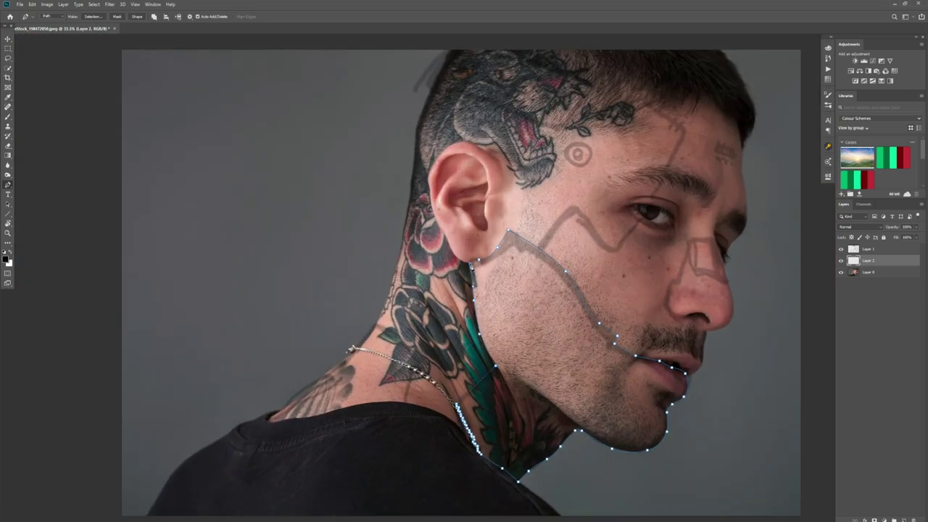
# Convert the jaw path to a selection, fill it with black, and deselect
pyautogui.click(93, 16)
pyautogui.click(387, 115)
pyautogui.click(32, 4)
pyautogui.click(45, 123)
pyautogui.click(255, 156)
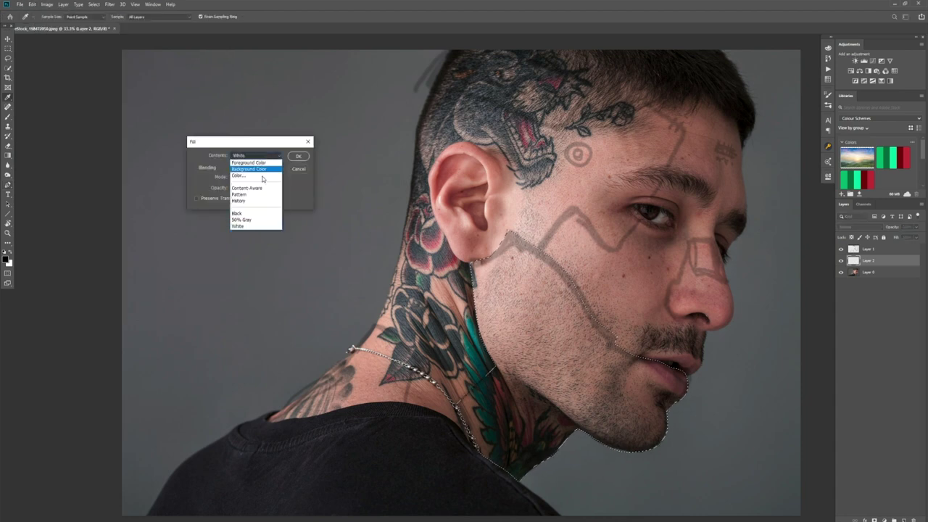
pyautogui.click(245, 213)
pyautogui.click(298, 156)
pyautogui.click(859, 227)
pyautogui.click(846, 233)
pyautogui.hotkey('ctrl', 'd')
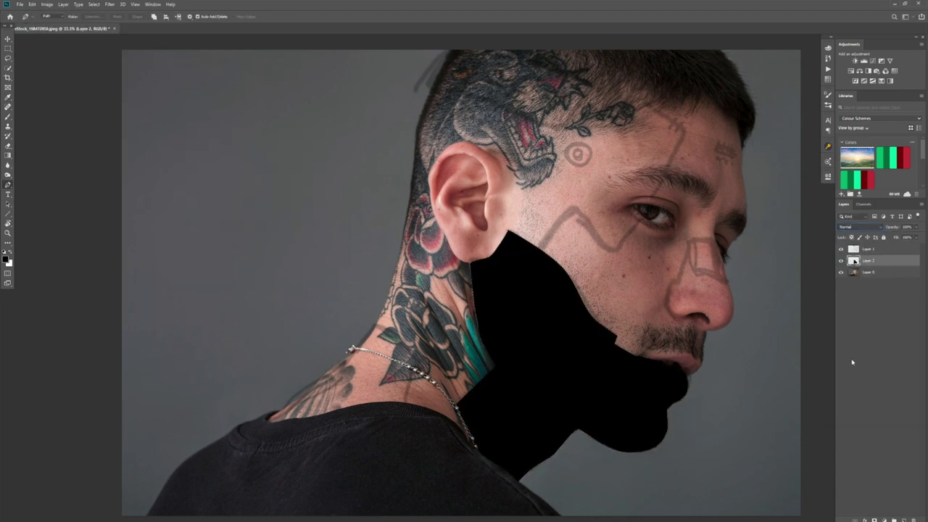
# Apply Bevel & Emboss to the black jaw layer with the Inner Bevel style and Chisel Soft technique, adjusting depth and size
pyautogui.doubleClick(917, 268)
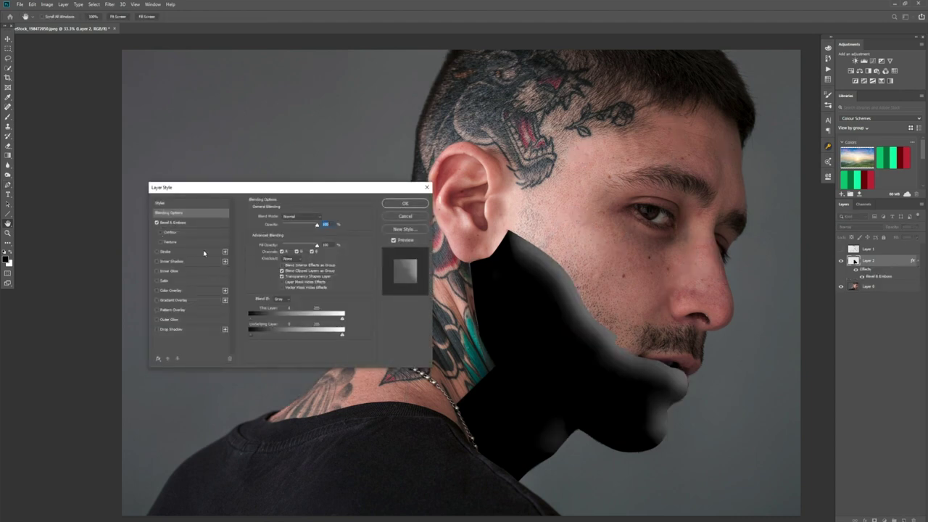
pyautogui.click(156, 223)
pyautogui.click(157, 223)
pyautogui.moveTo(317, 245); pyautogui.dragTo(283, 235)
pyautogui.click(174, 222)
pyautogui.click(294, 217)
pyautogui.click(292, 223)
pyautogui.moveTo(303, 249); pyautogui.dragTo(281, 250)
pyautogui.click(298, 226)
pyautogui.click(301, 233)
pyautogui.click(295, 217)
pyautogui.click(293, 224)
pyautogui.click(294, 224)
pyautogui.click(285, 245)
# Change the bevel highlight colour to mid grey and adjust the light angle, depth and size
pyautogui.click(327, 315)
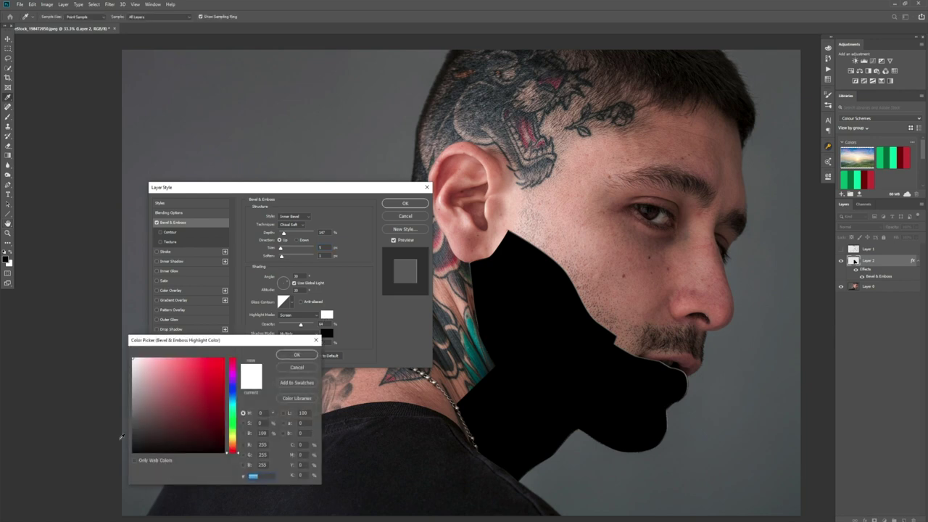
pyautogui.moveTo(132, 433); pyautogui.dragTo(133, 406)
pyautogui.click(297, 355)
pyautogui.moveTo(285, 282); pyautogui.dragTo(274, 281)
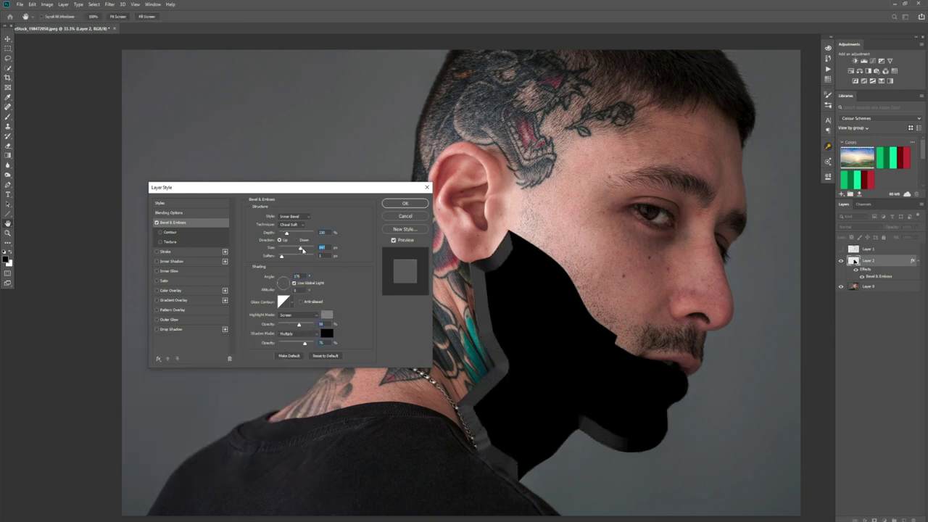
pyautogui.click(293, 224)
pyautogui.click(286, 245)
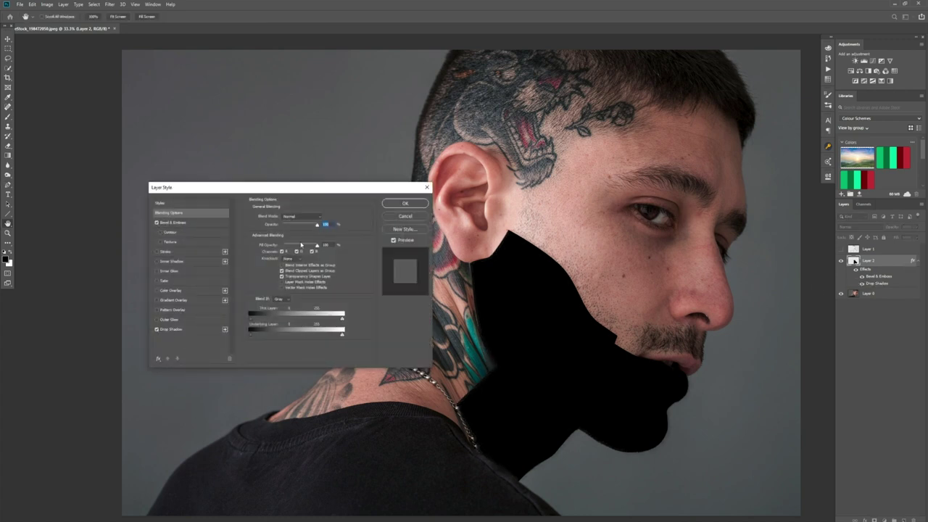
# Adjust the jaw layer's Drop Shadow settings and confirm the layer style
pyautogui.click(171, 329)
pyautogui.moveTo(276, 259); pyautogui.dragTo(275, 260)
pyautogui.moveTo(282, 268); pyautogui.dragTo(282, 268)
pyautogui.moveTo(276, 302)
pyautogui.mouseDown()
pyautogui.moveTo(291, 303)
pyautogui.moveTo(275, 303)
pyautogui.mouseUp()
pyautogui.click(172, 222)
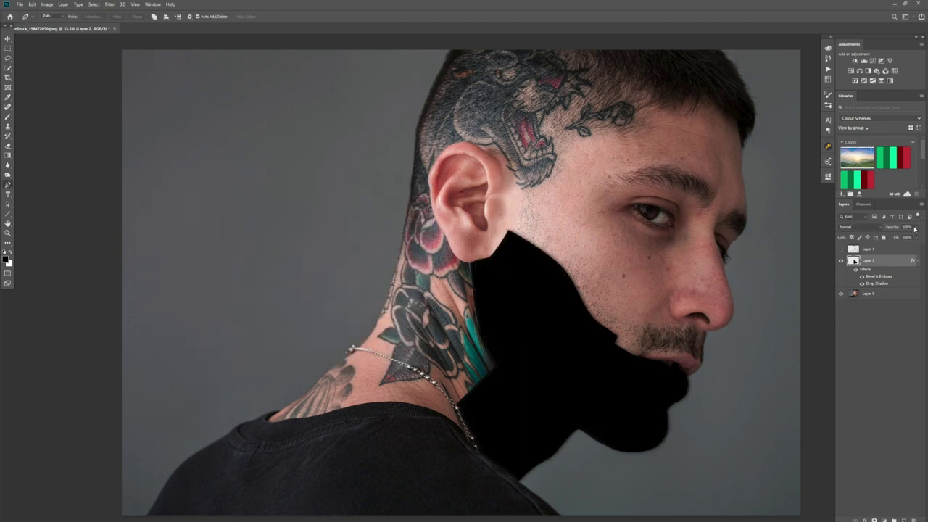
# Hide the jaw layer's effects and slightly reduce the layer's opacity
pyautogui.moveTo(916, 241); pyautogui.dragTo(916, 237)
pyautogui.click(897, 263)
pyautogui.click(855, 269)
pyautogui.click(916, 228)
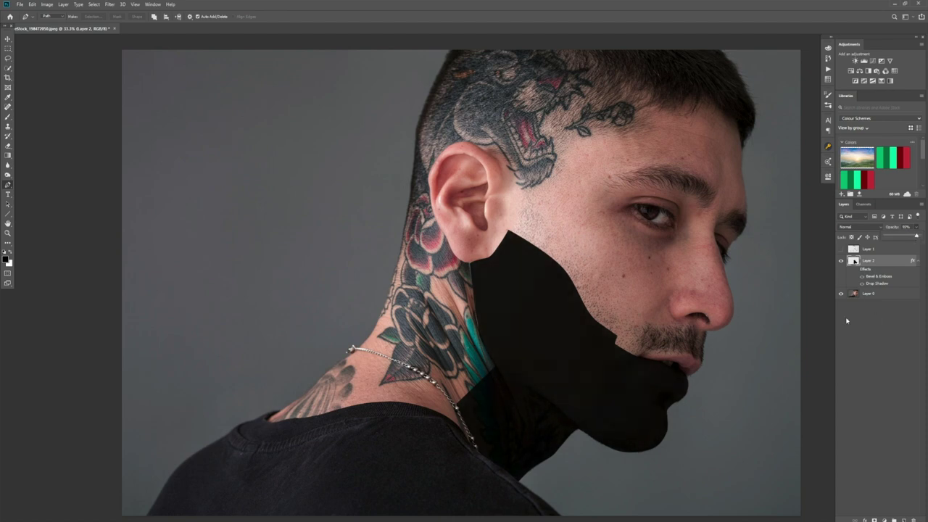
# Turn off the jaw layer's Drop Shadow and try the Stroke and Inner Shadow effects
pyautogui.doubleClick(893, 261)
pyautogui.click(157, 329)
pyautogui.click(156, 251)
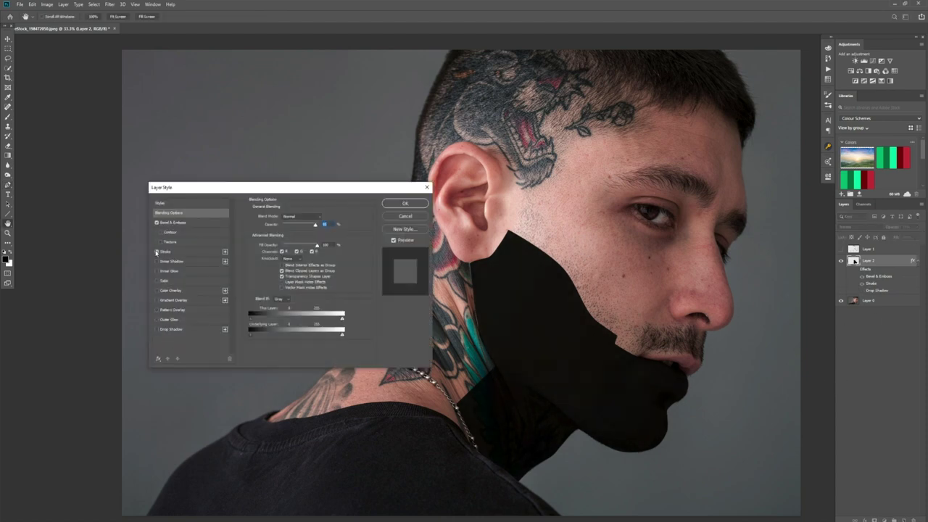
pyautogui.click(166, 252)
pyautogui.click(157, 252)
pyautogui.click(156, 262)
pyautogui.click(157, 262)
# Enable the Satin effect on the jaw layer and adjust its opacity, distance and size
pyautogui.click(156, 280)
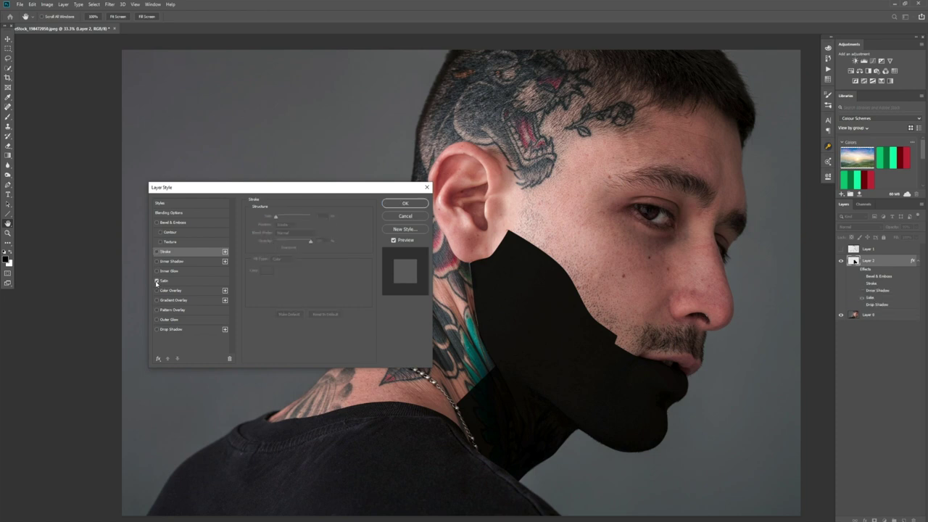
pyautogui.click(164, 281)
pyautogui.moveTo(275, 227); pyautogui.dragTo(293, 227)
pyautogui.moveTo(306, 251); pyautogui.dragTo(285, 251)
pyautogui.moveTo(310, 259); pyautogui.dragTo(306, 259)
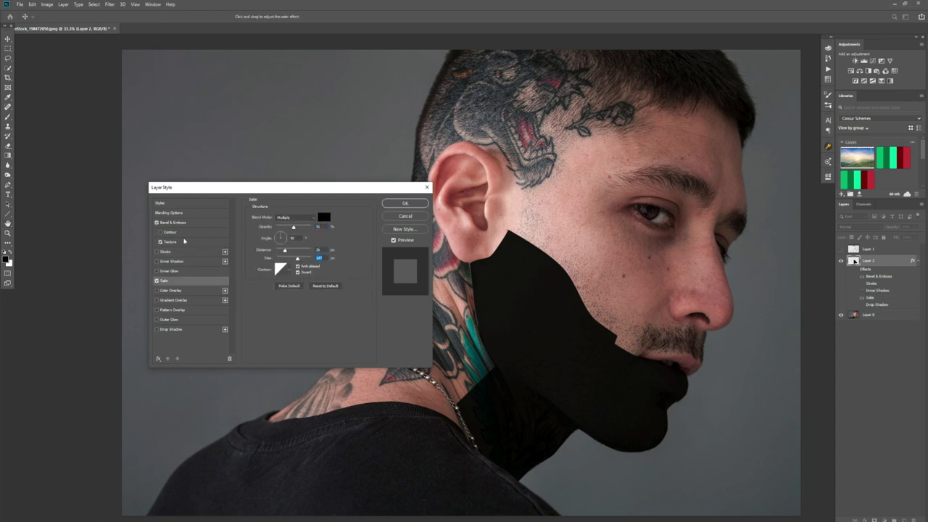
# Give the jaw layer's bevel a pattern texture, adjust the texture depth, and confirm the layer style
pyautogui.click(174, 242)
pyautogui.click(290, 225)
pyautogui.click(300, 272)
pyautogui.click(263, 283)
pyautogui.click(252, 282)
pyautogui.click(301, 301)
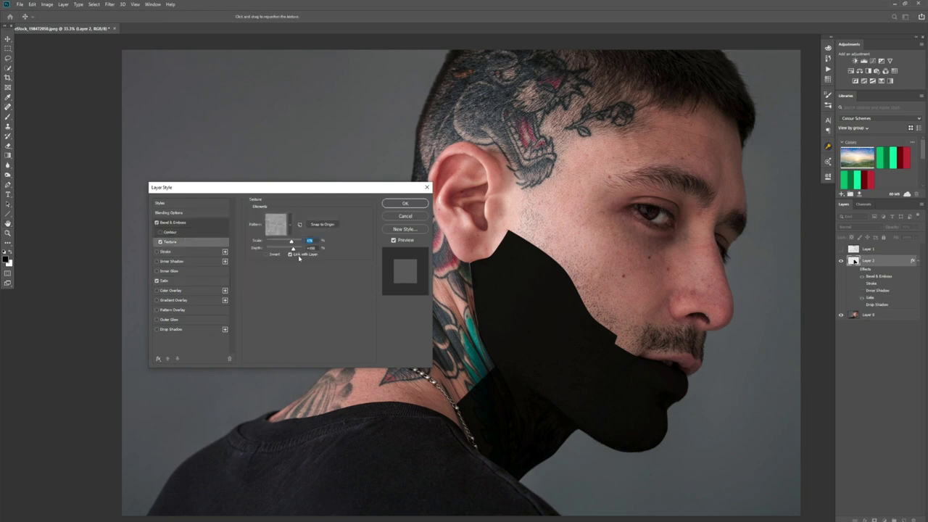
pyautogui.moveTo(294, 249); pyautogui.dragTo(266, 250)
pyautogui.press('Return')
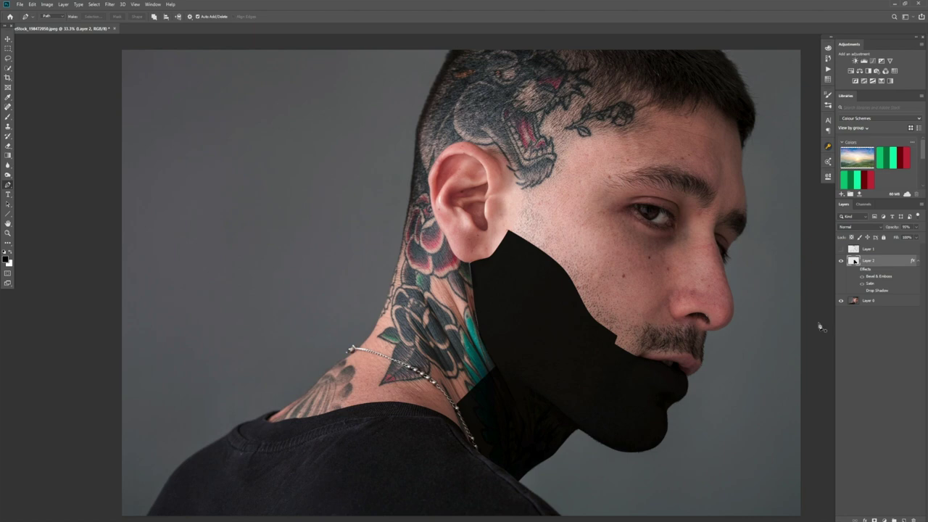
# Show the sketch layer, add a new layer above the jaw layer, and trace the cheek seam with the Pen tool
pyautogui.click(840, 249)
pyautogui.hotkey('ctrl', 'shift', 'alt', 'n')
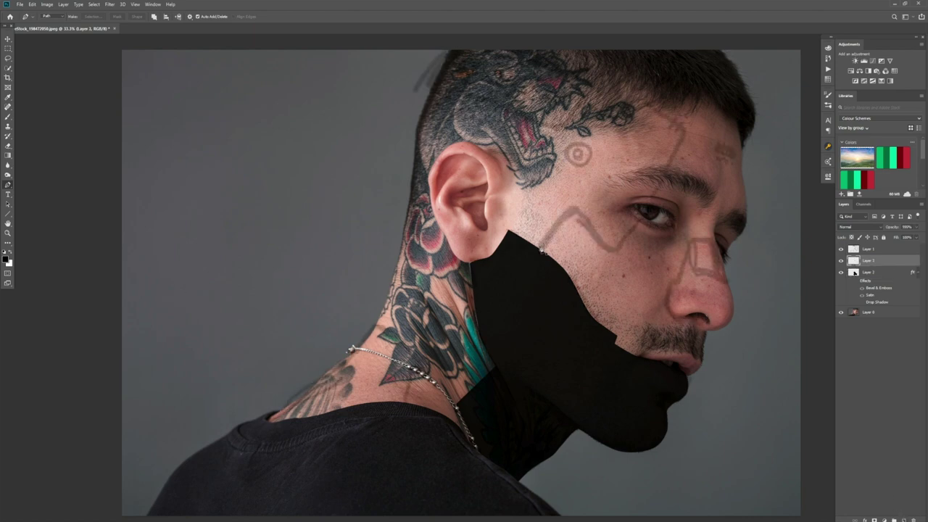
pyautogui.click(542, 252)
# Try stroking the cheek seam path with different stroke tool settings, undoing each stroke
pyautogui.rightClick(593, 244)
pyautogui.click(622, 291)
pyautogui.press('Return')
pyautogui.hotkey('ctrl', 'z')
pyautogui.rightClick(626, 241)
pyautogui.click(656, 288)
pyautogui.click(334, 126)
pyautogui.click(319, 138)
pyautogui.click(392, 129)
pyautogui.press('Return')
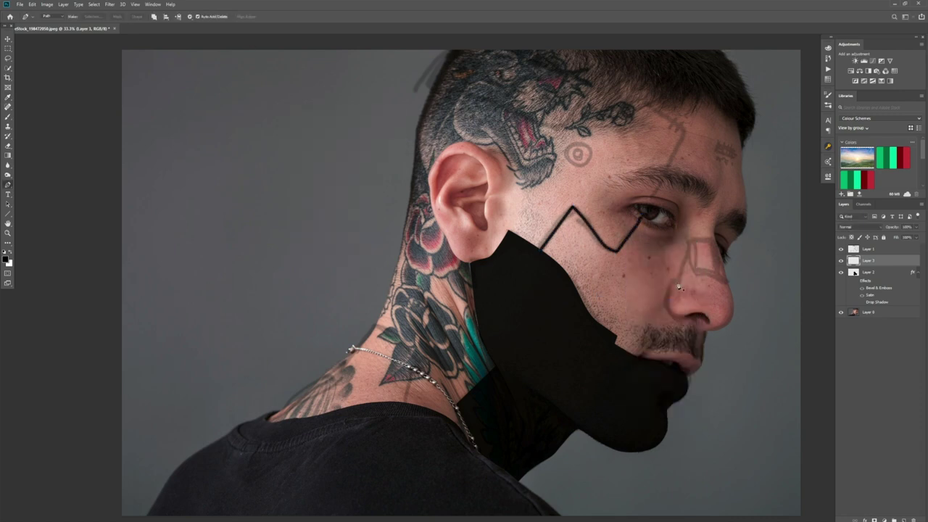
pyautogui.hotkey('ctrl', 'z')
# Set the brush flow to 100% and choose a hard round brush
pyautogui.press('b')
pyautogui.click(213, 17)
pyautogui.moveTo(196, 26); pyautogui.dragTo(215, 27)
pyautogui.click(51, 16)
pyautogui.click(50, 16)
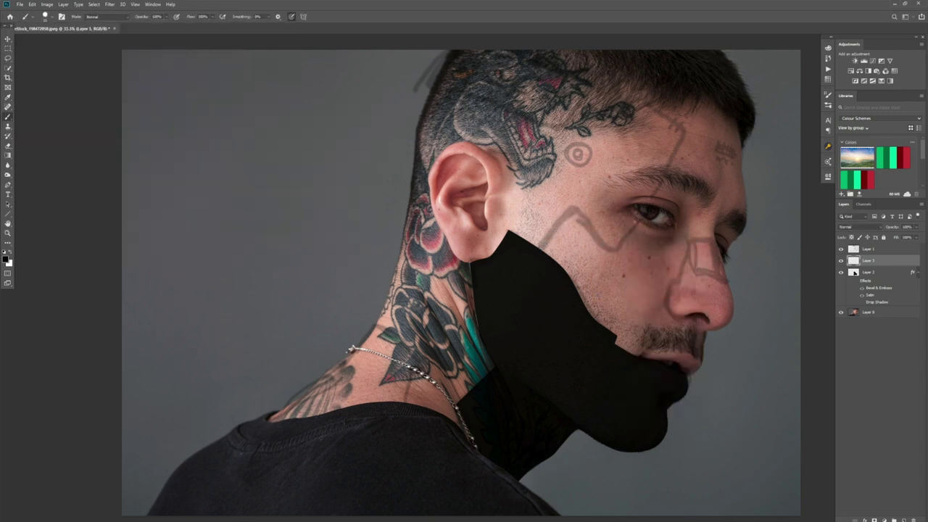
# Retrace the cheek seam up to the eye and try stroking the path with the hard brush
pyautogui.press('p')
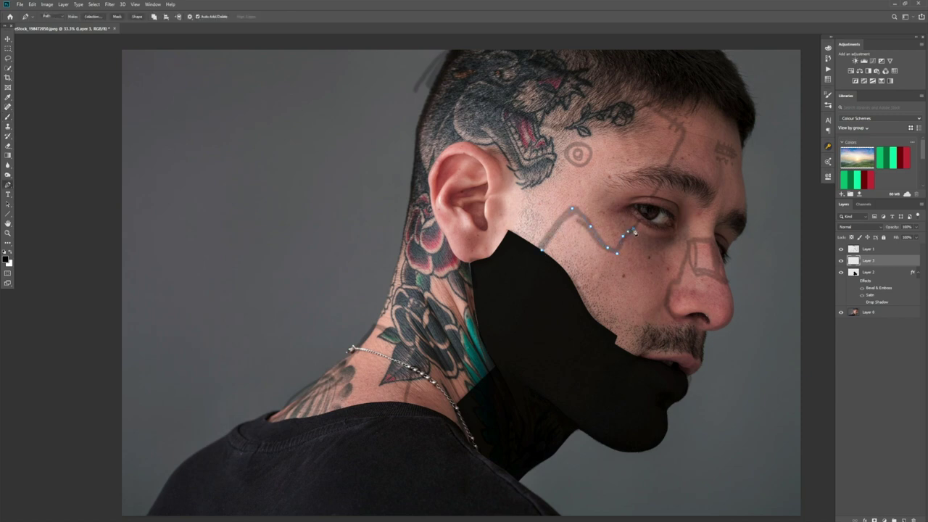
pyautogui.rightClick(618, 251)
pyautogui.click(646, 298)
pyautogui.press('Return')
pyautogui.press('Return')
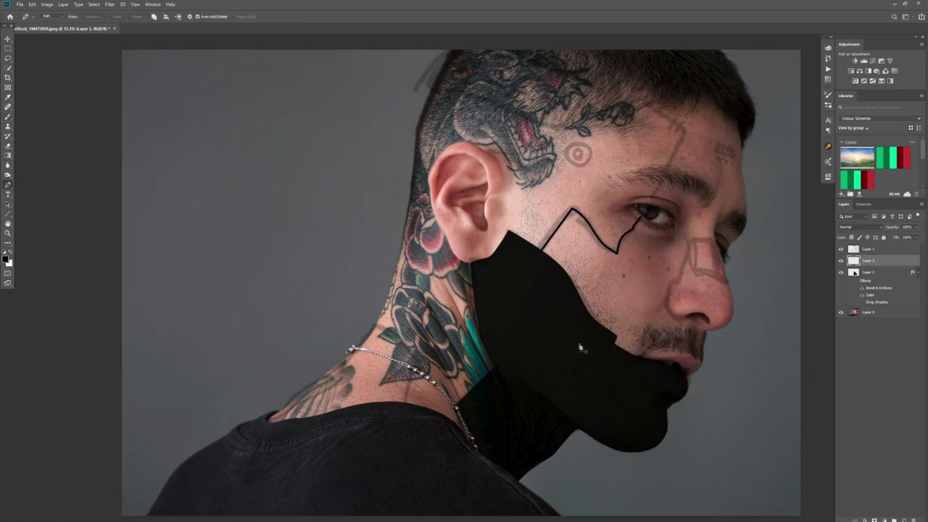
# Undo the thick cheek seam line, reduce the brush size and stroke the cheek seam path again with a thinner line
pyautogui.press('3')
pyautogui.press('b')
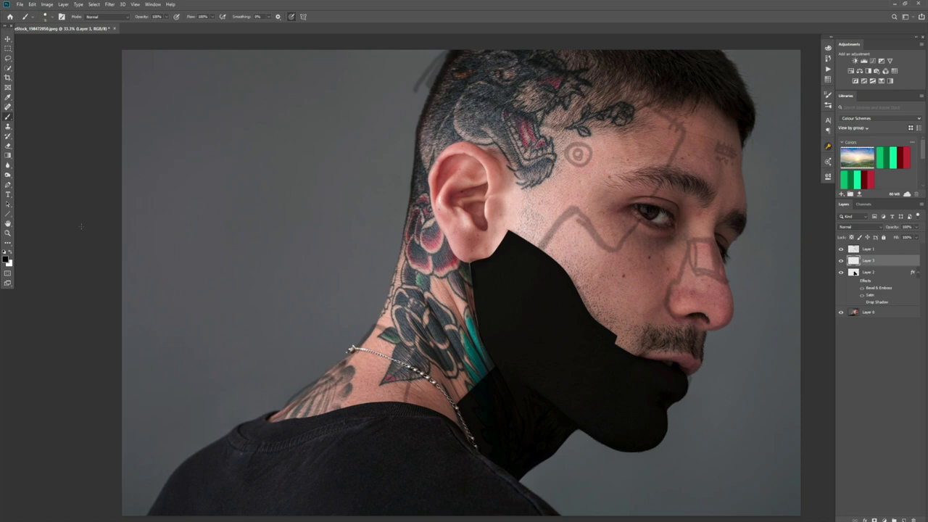
pyautogui.press('p')
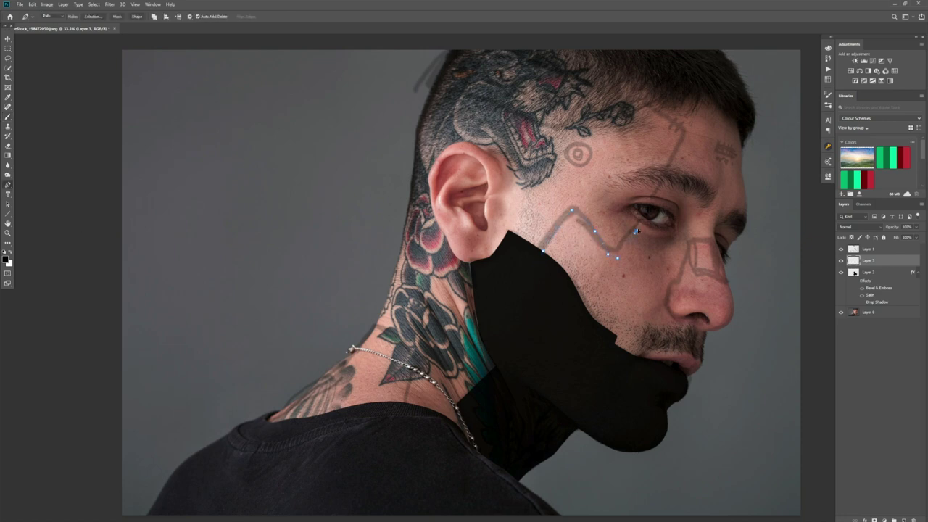
pyautogui.rightClick(579, 301)
pyautogui.click(617, 274)
pyautogui.press('Return')
pyautogui.press('Return')
# Trace and stroke the seam from the hairline down to the eye and the angular seam on the neck
pyautogui.rightClick(664, 161)
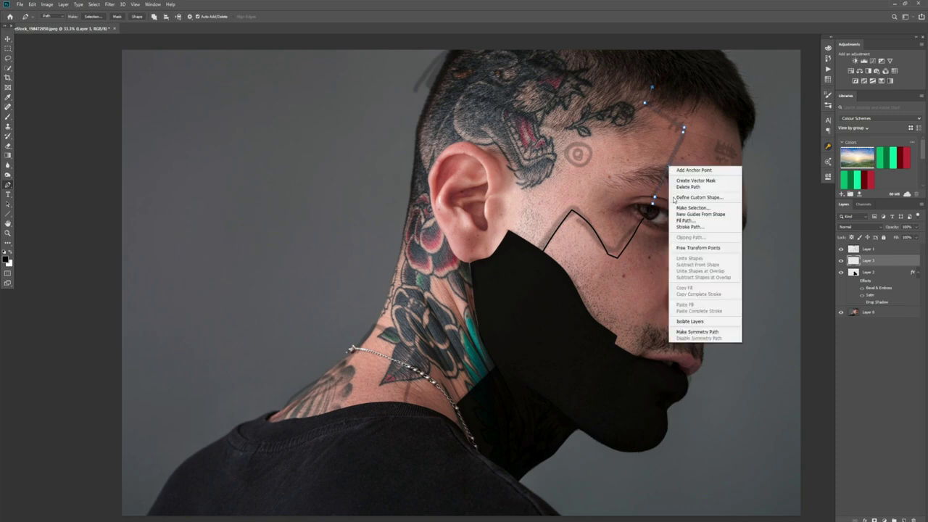
pyautogui.click(696, 240)
pyautogui.press('Return')
pyautogui.press('Return')
pyautogui.click(405, 400)
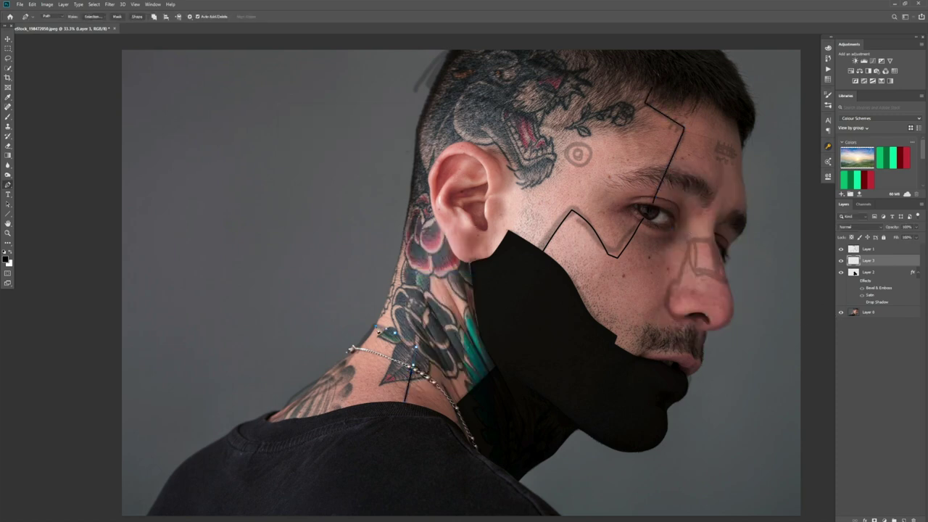
pyautogui.rightClick(411, 346)
pyautogui.click(438, 412)
pyautogui.press('Return')
# Trace and stroke the seam around the nose and the small panel on the nose bridge
pyautogui.rightClick(681, 273)
pyautogui.click(709, 338)
pyautogui.press('Return')
pyautogui.press('Return')
pyautogui.rightClick(712, 280)
pyautogui.click(739, 346)
pyautogui.press('Return')
pyautogui.press('Return')
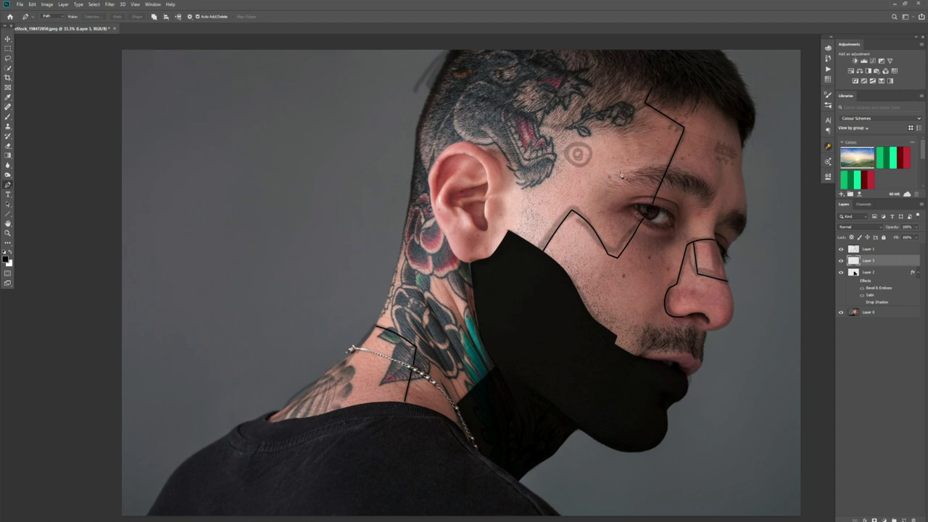
# Hide the sketch layer and give the seam lines layer an Inner Bevel with the Chisel Soft technique and adjusted depth, size and soften
pyautogui.click(840, 248)
pyautogui.doubleClick(898, 262)
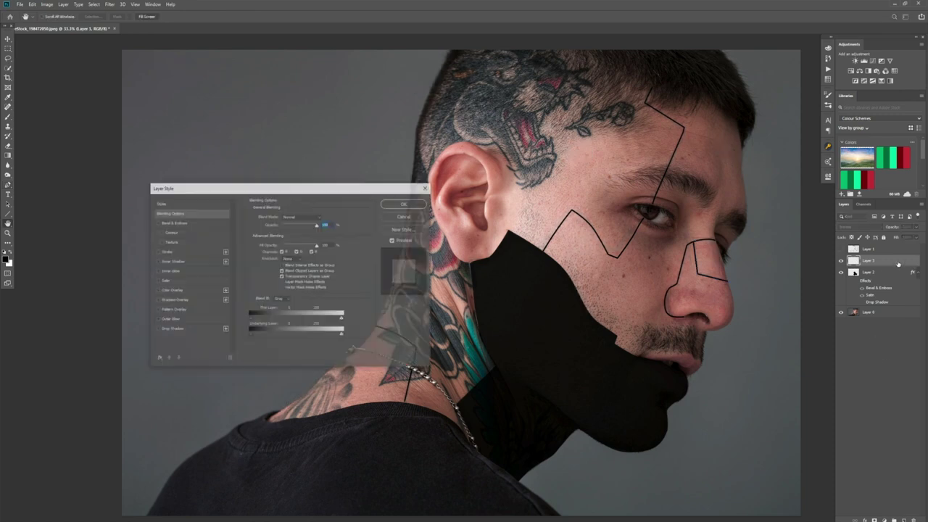
pyautogui.click(173, 223)
pyautogui.moveTo(286, 234)
pyautogui.mouseDown()
pyautogui.moveTo(279, 258)
pyautogui.moveTo(280, 236)
pyautogui.moveTo(280, 249)
pyautogui.moveTo(294, 235)
pyautogui.mouseUp()
pyautogui.click(294, 216)
pyautogui.click(295, 224)
pyautogui.click(294, 217)
pyautogui.click(296, 231)
pyautogui.moveTo(279, 249); pyautogui.dragTo(299, 252)
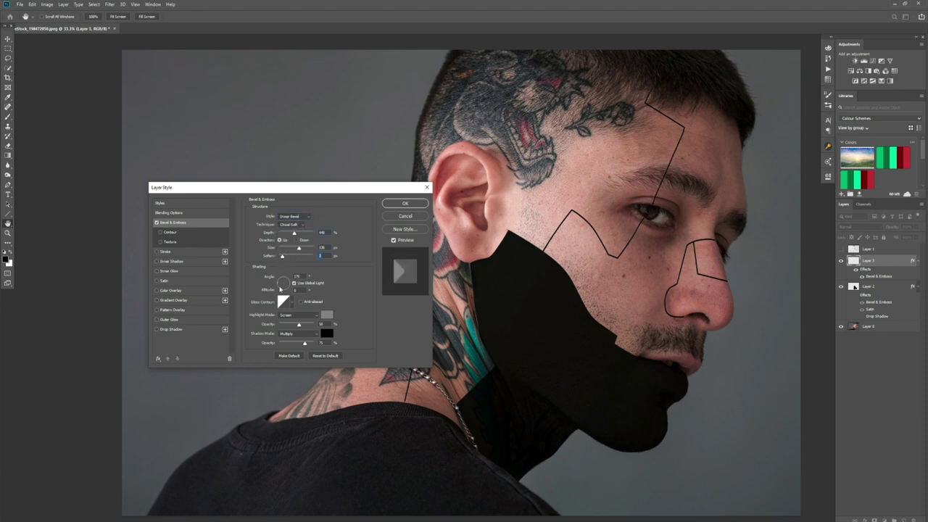
pyautogui.click(280, 283)
pyautogui.click(405, 203)
# Lower the seam lines layer's opacity to 67% and change its Bevel & Emboss technique to Smooth with a greater depth
pyautogui.click(917, 227)
pyautogui.moveTo(917, 236)
pyautogui.mouseDown()
pyautogui.moveTo(893, 242)
pyautogui.moveTo(906, 245)
pyautogui.mouseUp()
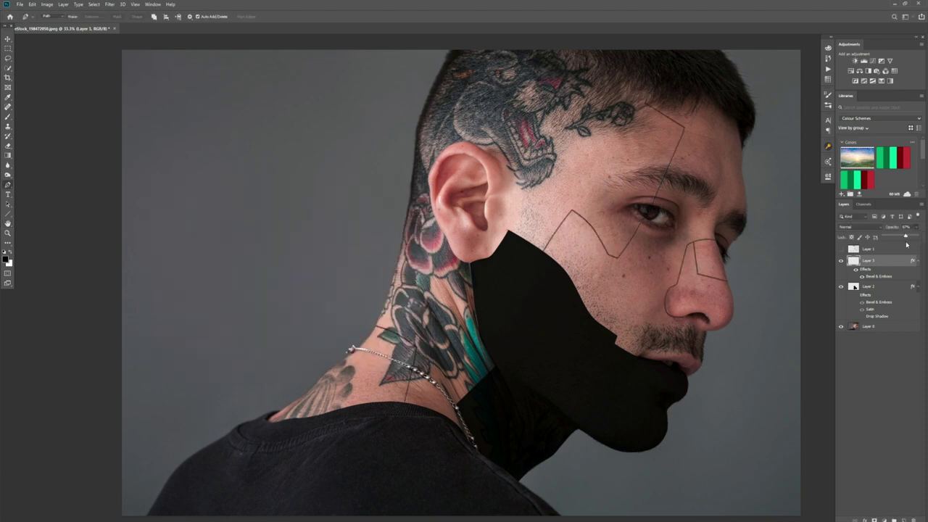
pyautogui.click(841, 263)
pyautogui.doubleClick(854, 260)
pyautogui.click(207, 222)
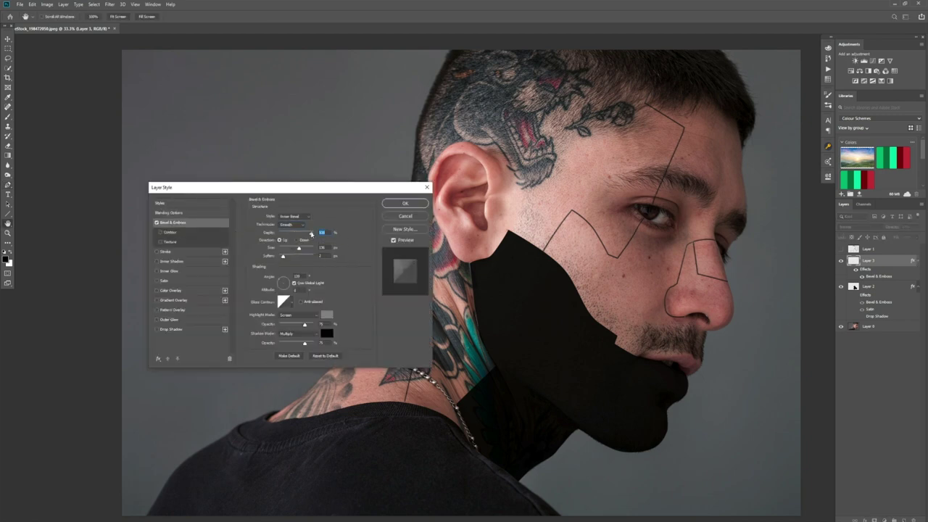
pyautogui.press('Return')
pyautogui.press('p')
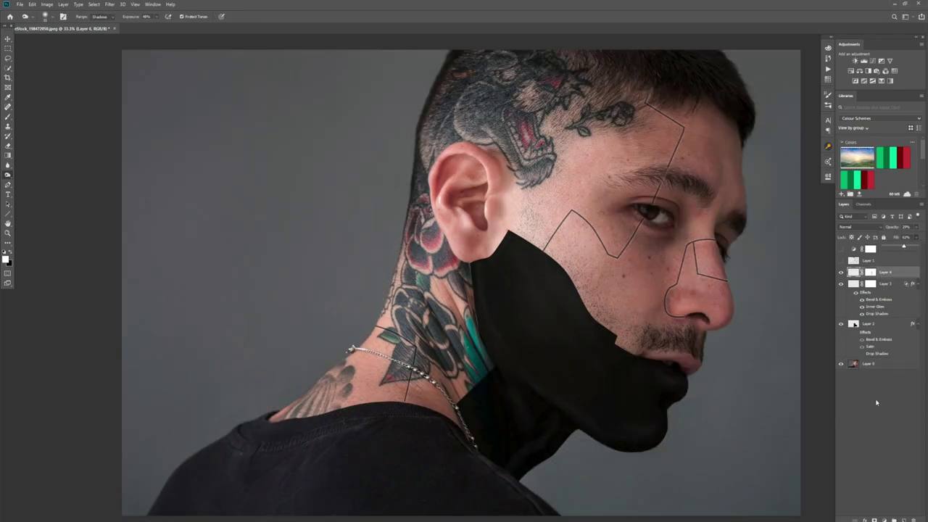
# Browse the stock folder and its skin texture subfolder for a suitable skin damage texture to open
pyautogui.click(19, 4)
pyautogui.click(26, 19)
pyautogui.click(28, 100)
pyautogui.scroll(-4, 741, 328)
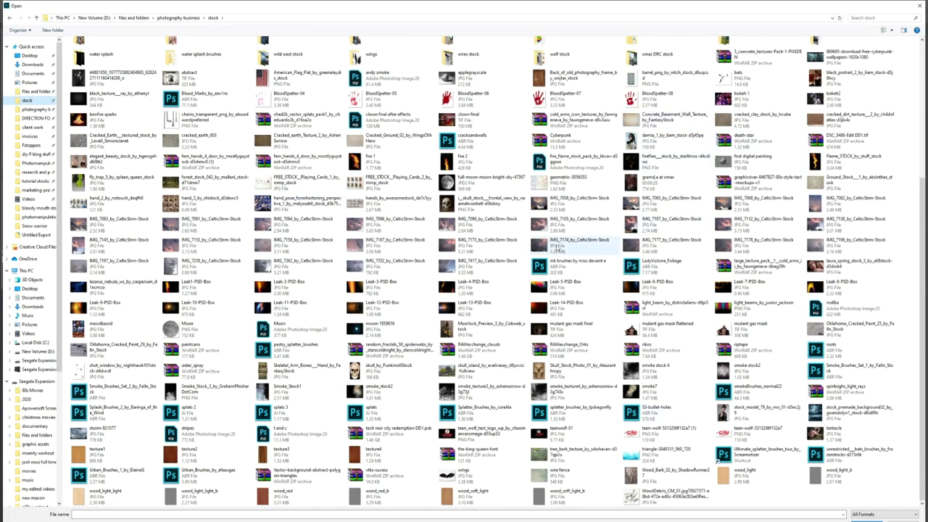
pyautogui.scroll(3, 501, 235)
pyautogui.doubleClick(190, 147)
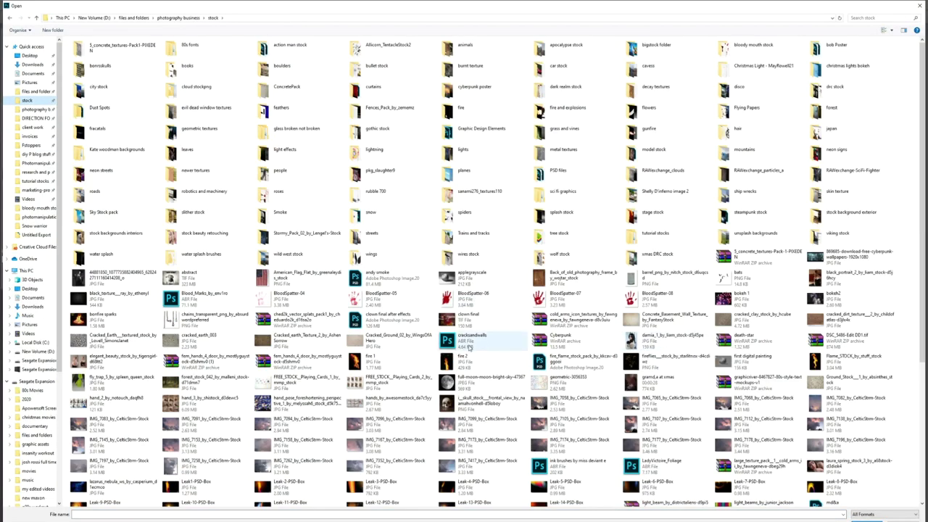
pyautogui.scroll(-4, 470, 347)
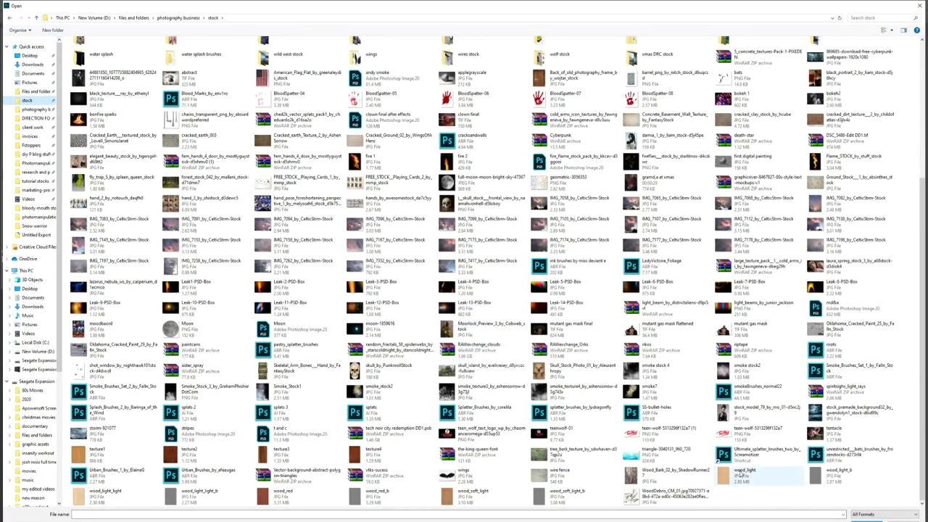
pyautogui.scroll(4, 580, 312)
pyautogui.doubleClick(855, 195)
pyautogui.click(883, 30)
pyautogui.click(883, 30)
pyautogui.click(884, 30)
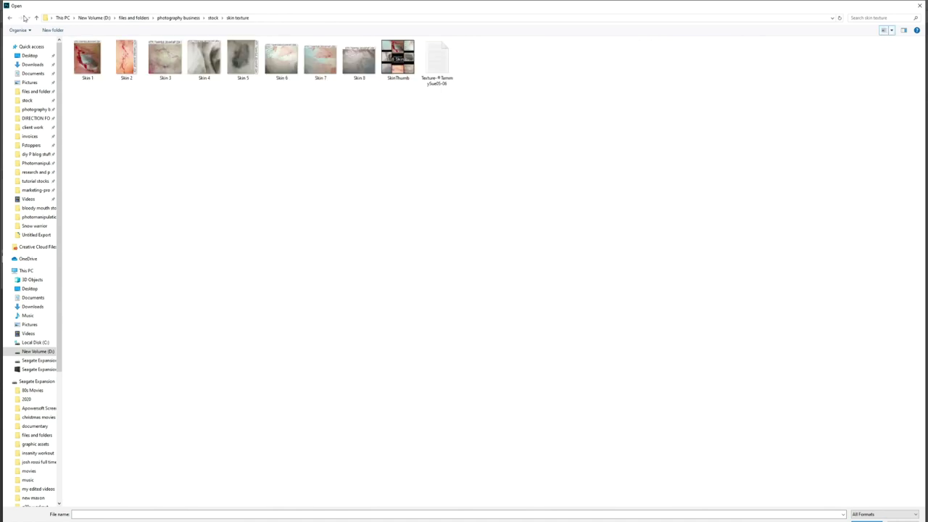
# Check the newer textures folder and open the leather texture image from the decay textures folder
pyautogui.click(10, 18)
pyautogui.scroll(-10, 893, 282)
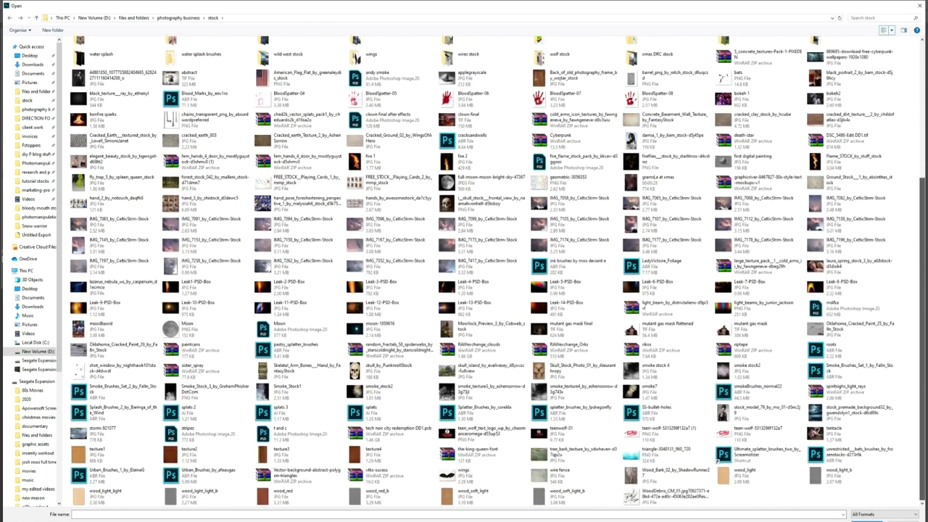
pyautogui.scroll(10, 207, 218)
pyautogui.doubleClick(203, 218)
pyautogui.scroll(-3, 870, 260)
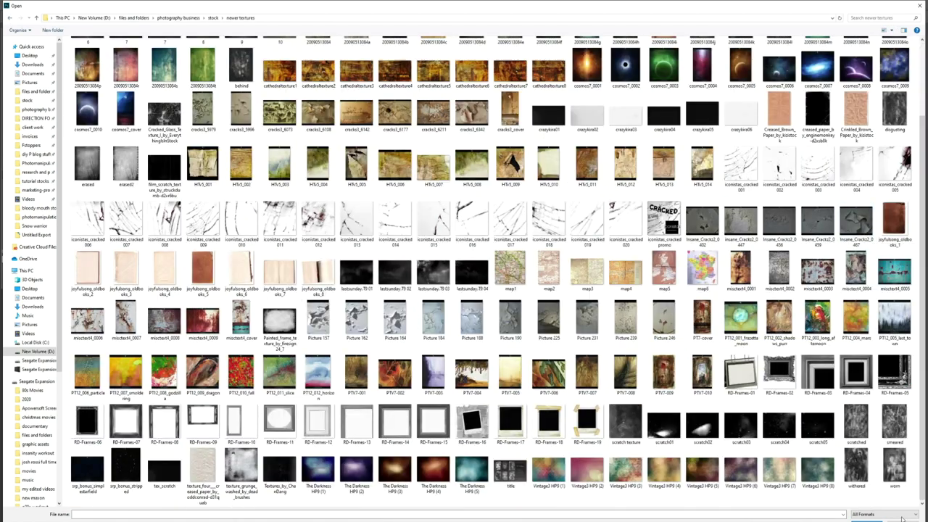
pyautogui.click(10, 19)
pyautogui.doubleClick(280, 108)
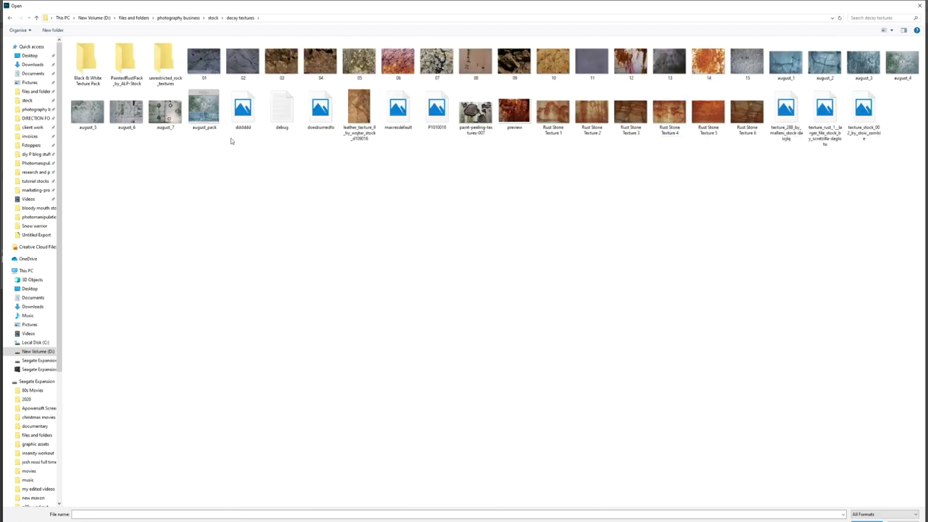
pyautogui.doubleClick(358, 112)
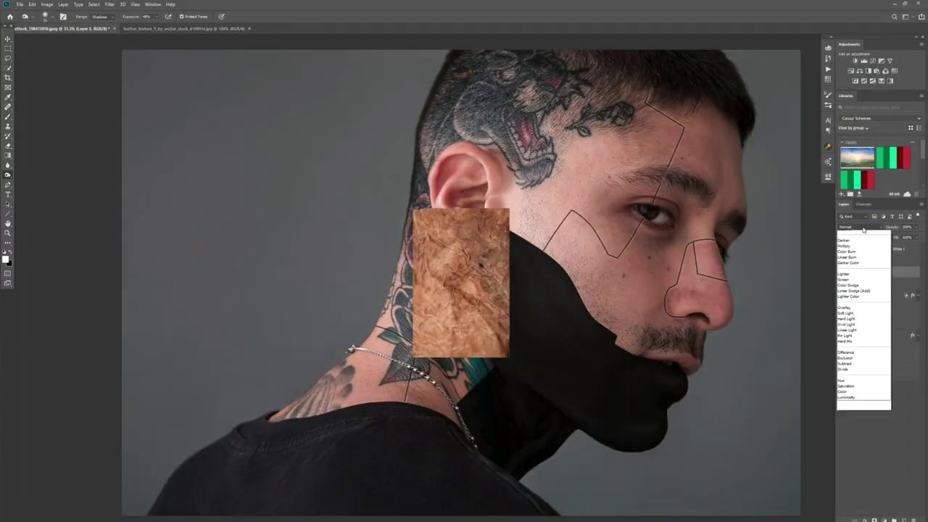
# Clip the Black & White adjustment to the pasted leather texture and set the texture's blend mode to Overlay
pyautogui.hotkey('ctrl', 'alt', 'g')
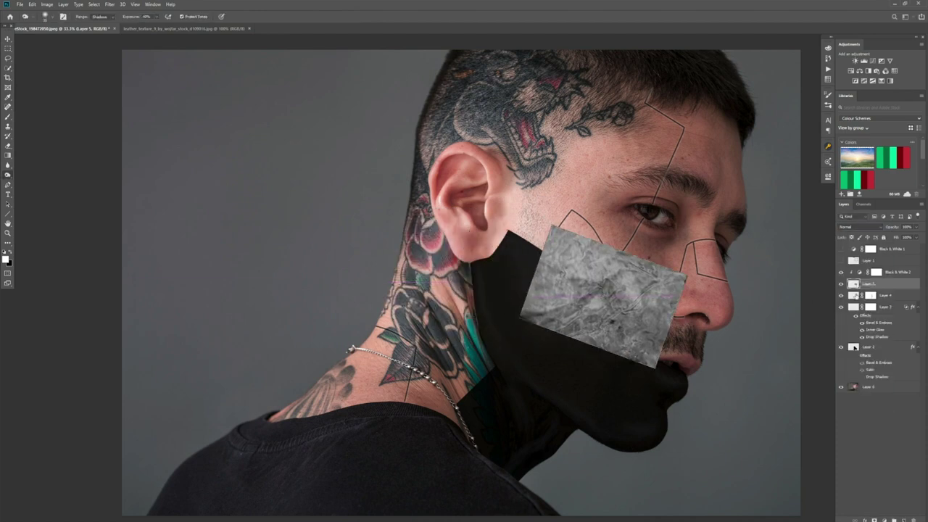
pyautogui.click(859, 227)
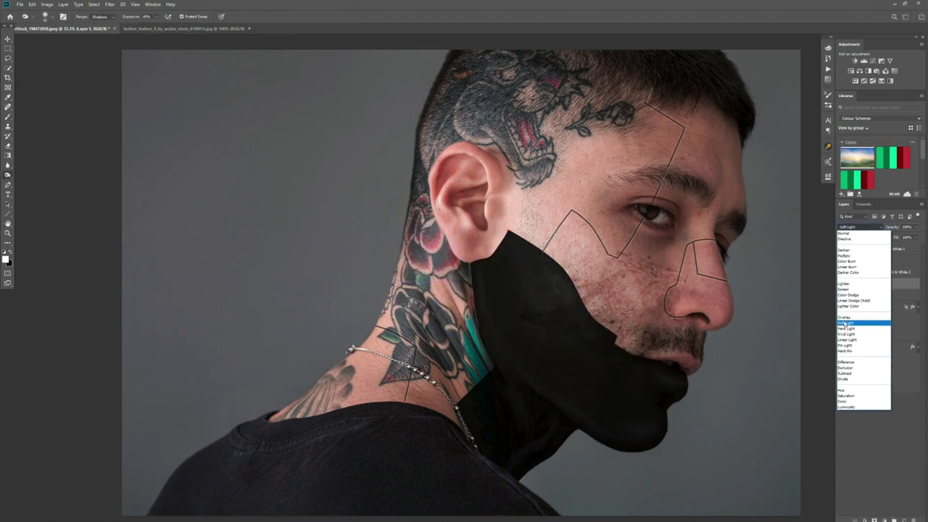
pyautogui.click(863, 321)
pyautogui.hotkey('ctrl', 't')
pyautogui.click(859, 227)
pyautogui.moveTo(616, 293); pyautogui.dragTo(632, 307)
pyautogui.click(859, 314)
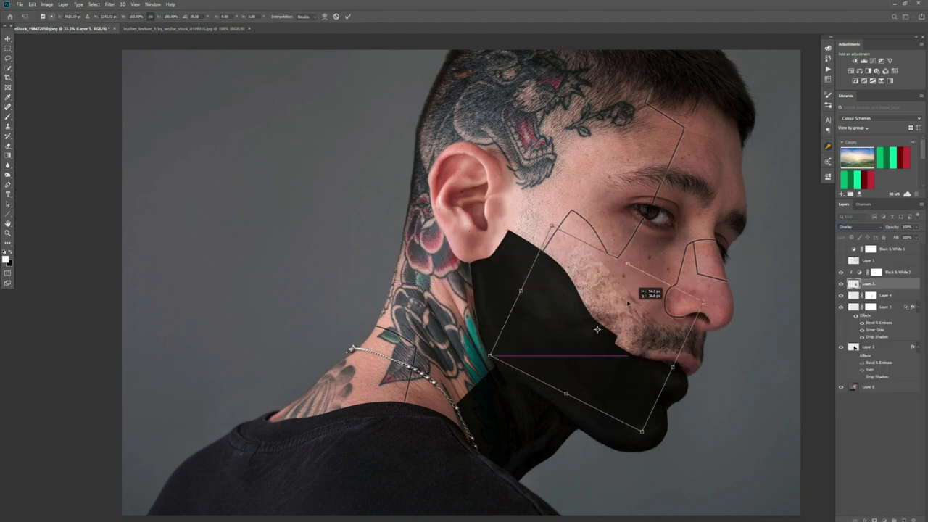
# Rotate and position the leather texture over the cheek beside the black jaw piece
pyautogui.moveTo(714, 311); pyautogui.dragTo(453, 326)
pyautogui.moveTo(608, 303); pyautogui.dragTo(564, 272)
pyautogui.moveTo(584, 360); pyautogui.dragTo(652, 453)
pyautogui.moveTo(661, 311)
pyautogui.mouseDown()
pyautogui.moveTo(613, 260)
pyautogui.moveTo(647, 313)
pyautogui.moveTo(635, 264)
pyautogui.moveTo(624, 279)
pyautogui.mouseUp()
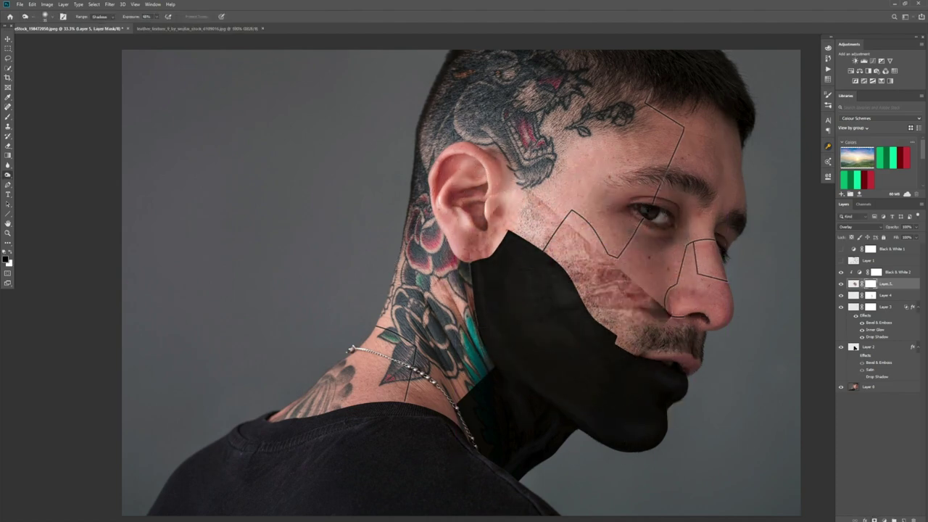
# Blend the cheek texture's hard edges into the skin by painting on its layer mask with a soft brush at 12% flow
pyautogui.press('b')
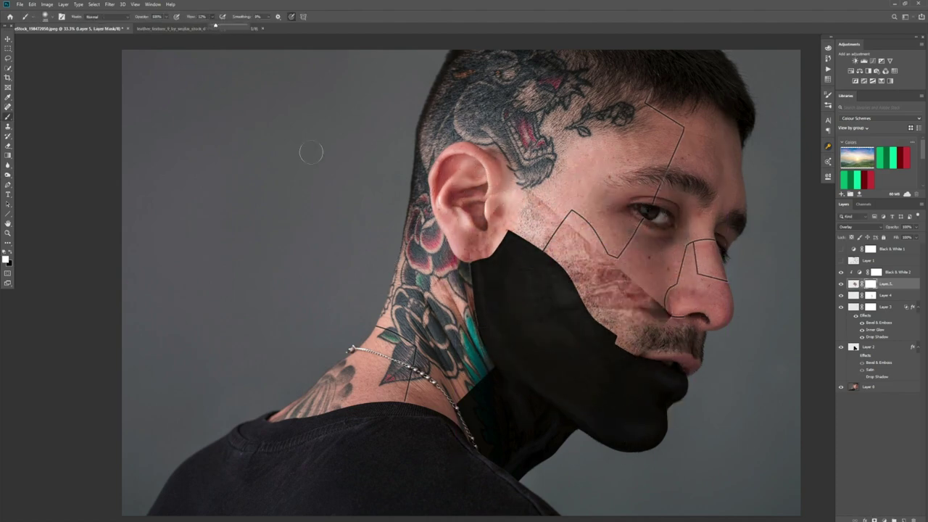
pyautogui.moveTo(620, 273)
pyautogui.mouseDown()
pyautogui.moveTo(649, 285)
pyautogui.moveTo(661, 310)
pyautogui.moveTo(654, 320)
pyautogui.moveTo(632, 299)
pyautogui.mouseUp()
pyautogui.press(']')
pyautogui.press(']')
pyautogui.press(']')
pyautogui.press(']')
pyautogui.moveTo(564, 340); pyautogui.dragTo(555, 351)
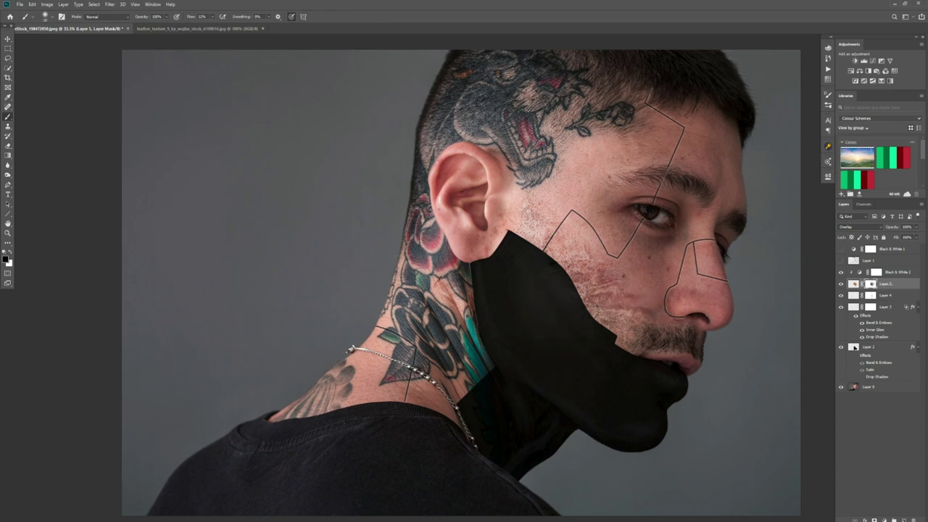
# Paste a second copy of the leather texture above the first and clip a new Black & White adjustment to it
pyautogui.click(900, 273)
pyautogui.hotkey('ctrl', 'v')
pyautogui.click(867, 71)
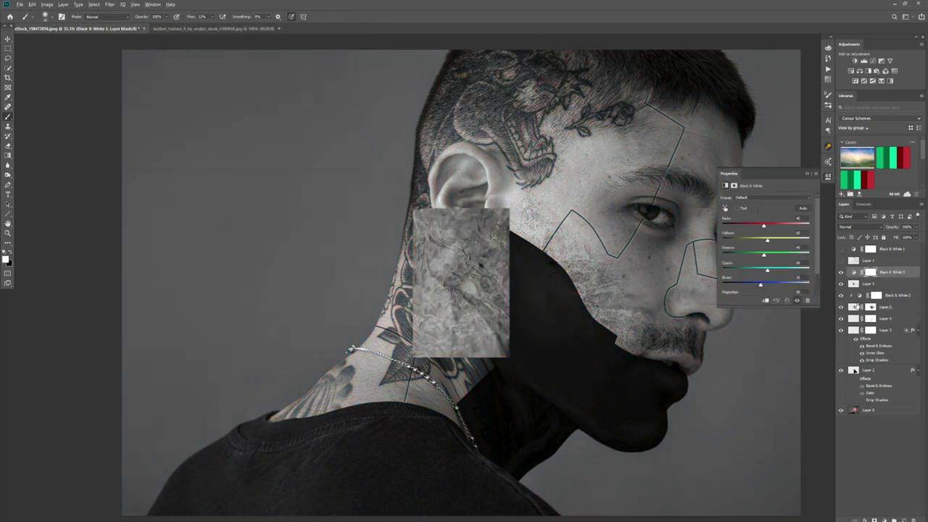
pyautogui.click(765, 300)
pyautogui.click(807, 173)
pyautogui.click(859, 227)
pyautogui.click(846, 323)
pyautogui.click(857, 227)
pyautogui.click(848, 234)
# Set the second texture layer to Soft Light and transform it to lie across the cheek toward the ear
pyautogui.click(874, 283)
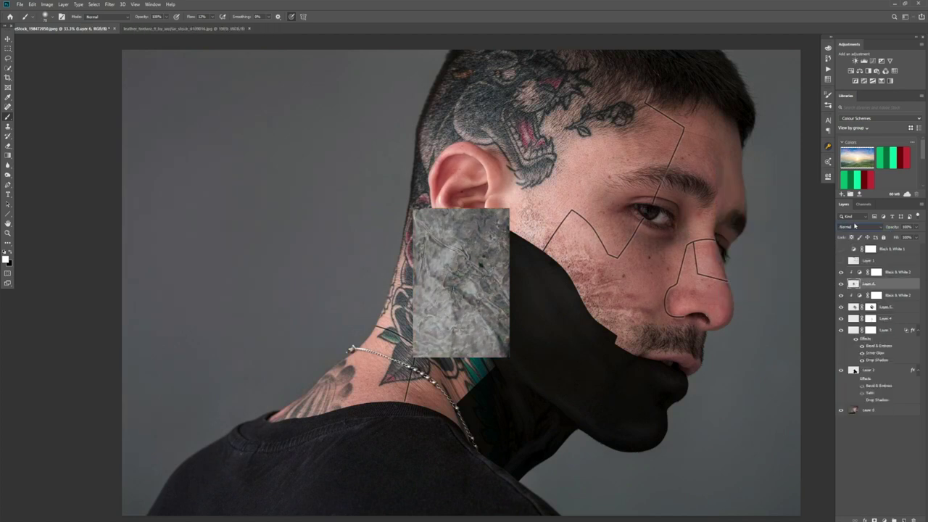
pyautogui.click(855, 227)
pyautogui.click(843, 323)
pyautogui.hotkey('ctrl', 't')
pyautogui.moveTo(513, 310); pyautogui.dragTo(610, 270)
pyautogui.moveTo(645, 225); pyautogui.dragTo(622, 248)
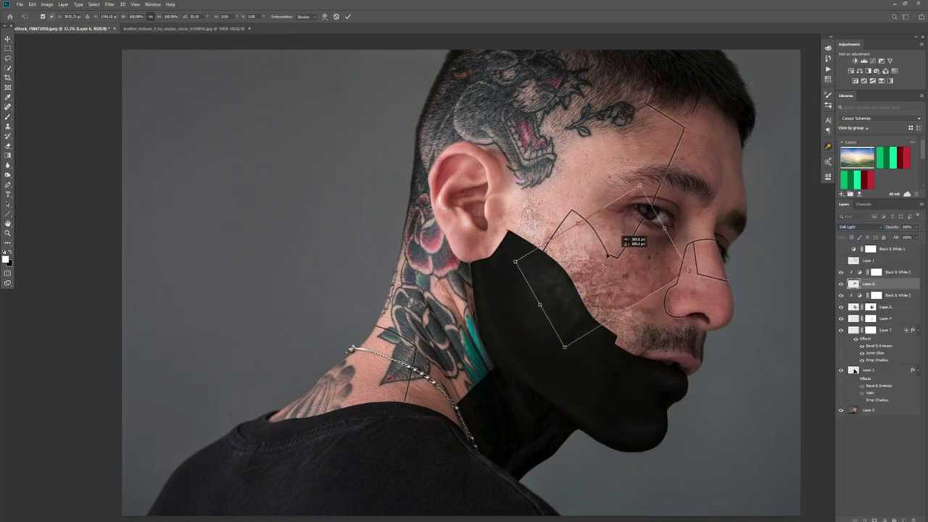
pyautogui.moveTo(564, 296); pyautogui.dragTo(501, 203)
# Switch the second texture to Overlay and fit it over the upper cheek and lower ear
pyautogui.click(857, 227)
pyautogui.click(843, 317)
pyautogui.moveTo(627, 272); pyautogui.dragTo(637, 174)
pyautogui.moveTo(515, 224); pyautogui.dragTo(535, 252)
pyautogui.press('Return')
# Add a layer mask to the second texture and paint out its hard edges in black
pyautogui.click(874, 520)
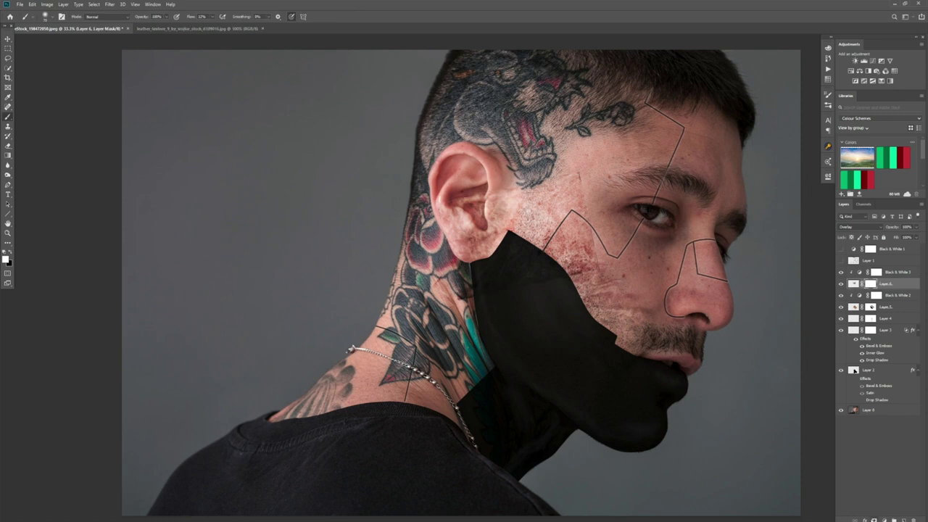
pyautogui.press('x')
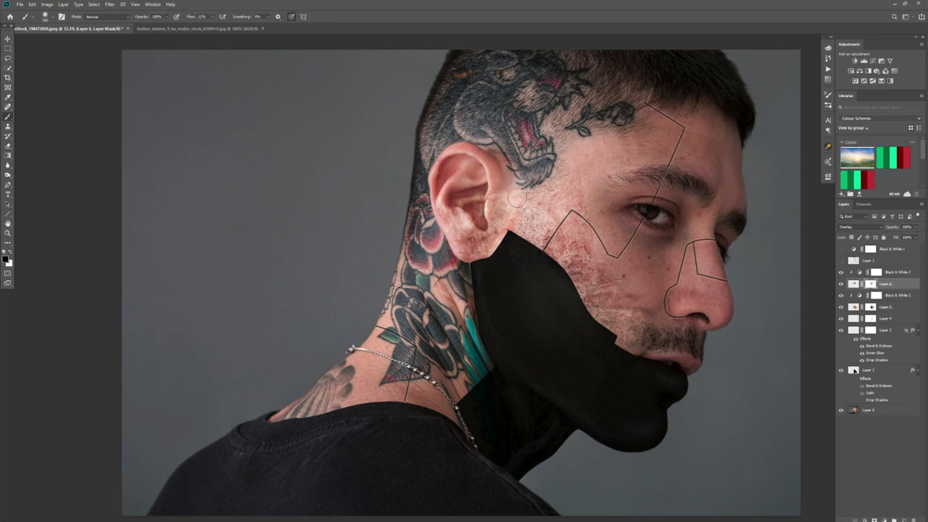
# Mask out the curved nose seam on the seam lines layer, keeping the nose bridge panel, and compare with the sketch layer
pyautogui.click(881, 332)
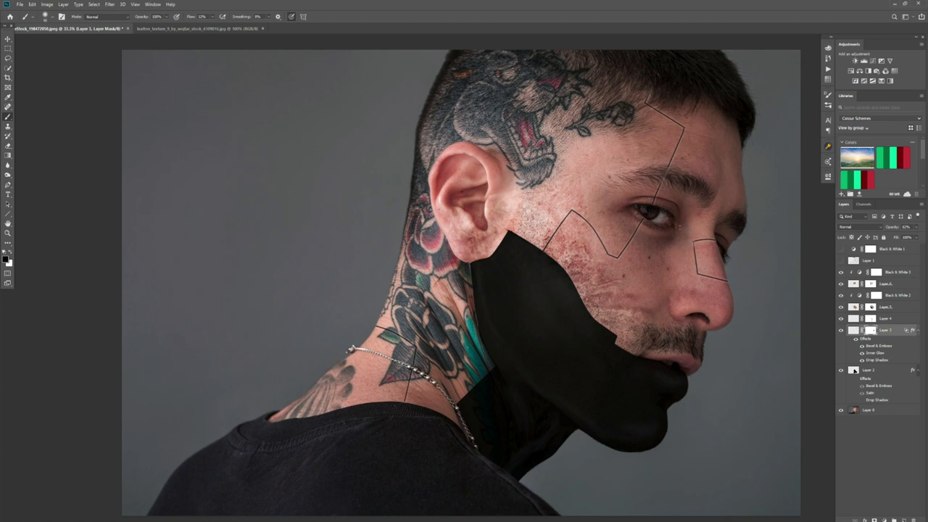
pyautogui.press('x')
pyautogui.click(841, 261)
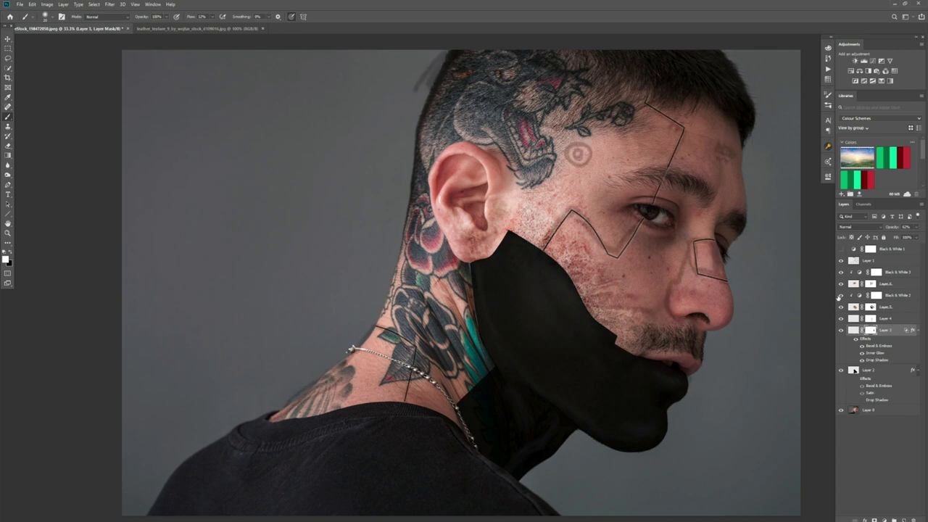
pyautogui.click(842, 262)
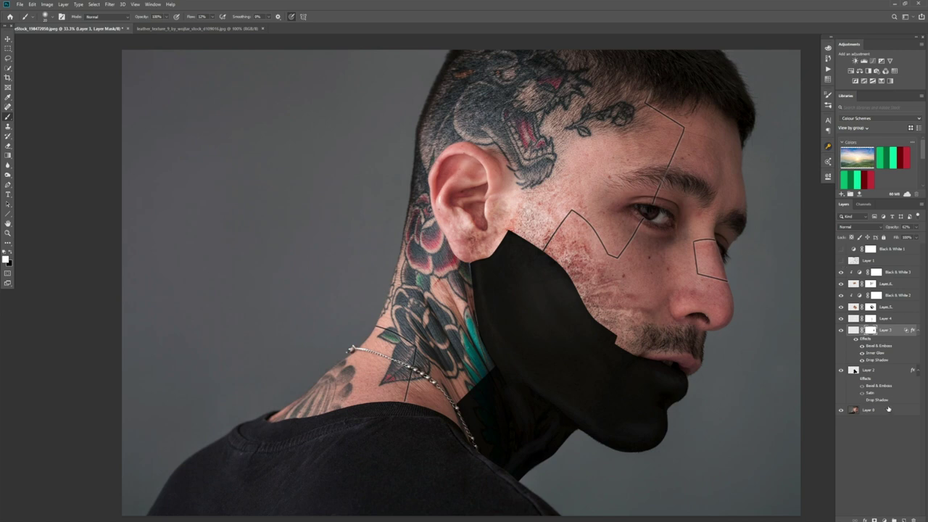
# Toggle the jaw layer to check it, add a new layer above the seam lines layer, and pick a dark grey foreground colour
pyautogui.click(841, 370)
pyautogui.click(841, 370)
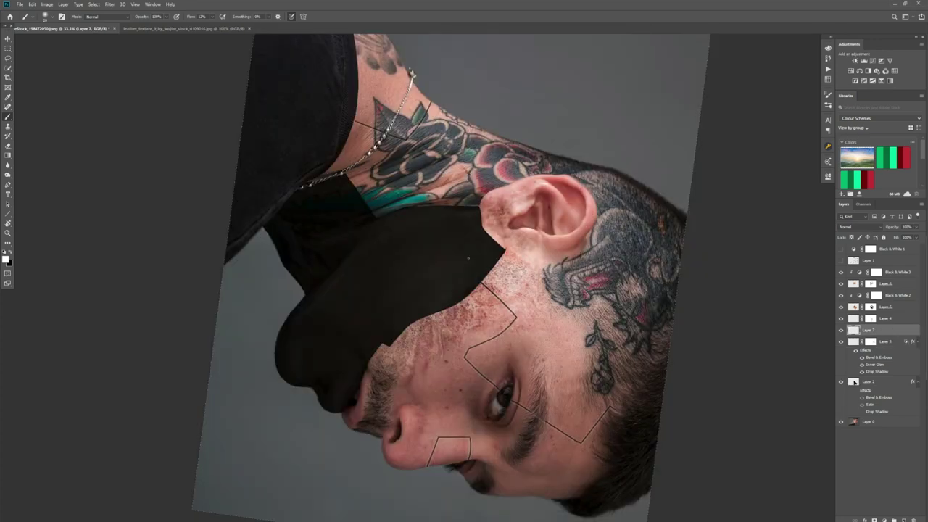
pyautogui.click(6, 260)
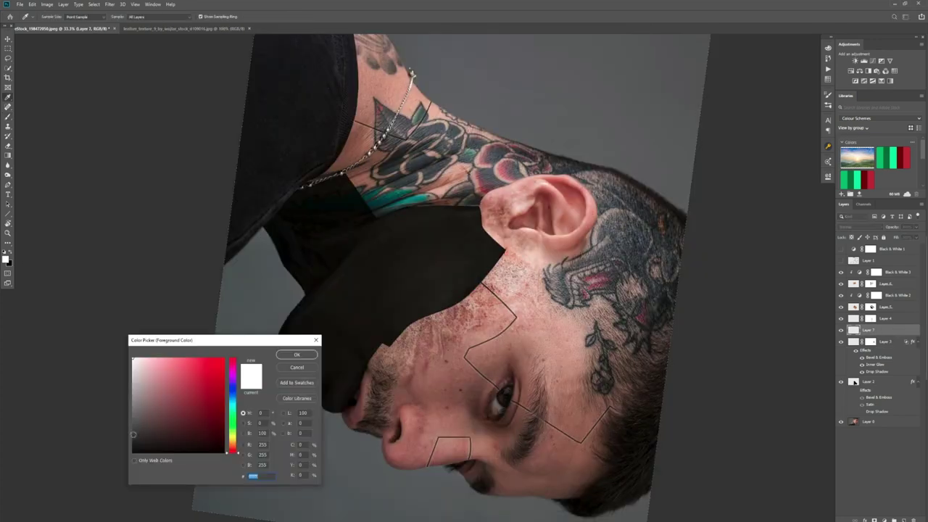
pyautogui.click(135, 440)
pyautogui.click(297, 354)
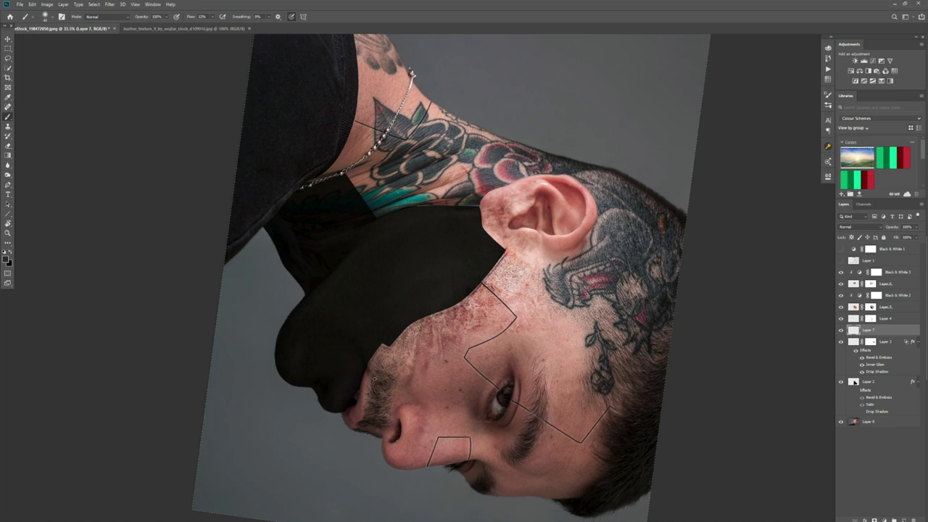
# Adjust the brush flow and paint a soft dark grey shadow along the cheek-side edge of the jaw piece
pyautogui.click(213, 17)
pyautogui.moveTo(211, 26); pyautogui.dragTo(208, 26)
pyautogui.moveTo(506, 255); pyautogui.dragTo(455, 308)
pyautogui.hotkey('ctrl', 'z')
pyautogui.moveTo(506, 254)
pyautogui.mouseDown()
pyautogui.moveTo(367, 363)
pyautogui.moveTo(472, 293)
pyautogui.moveTo(395, 342)
pyautogui.mouseUp()
# Move the edge shadow layer beneath the jaw layer and reduce its opacity to about half
pyautogui.moveTo(881, 329); pyautogui.dragTo(878, 415)
pyautogui.press('r')
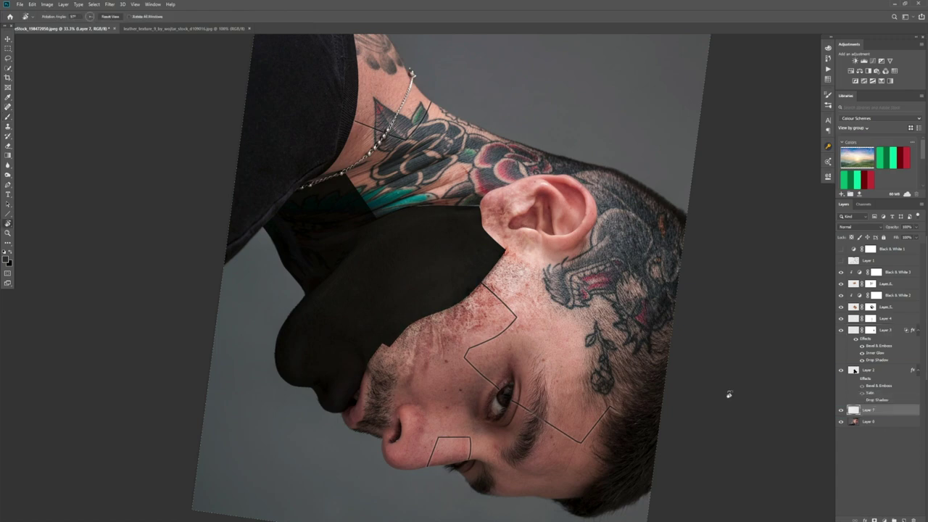
pyautogui.moveTo(727, 394); pyautogui.dragTo(464, 87)
pyautogui.click(917, 227)
pyautogui.moveTo(917, 235); pyautogui.dragTo(901, 236)
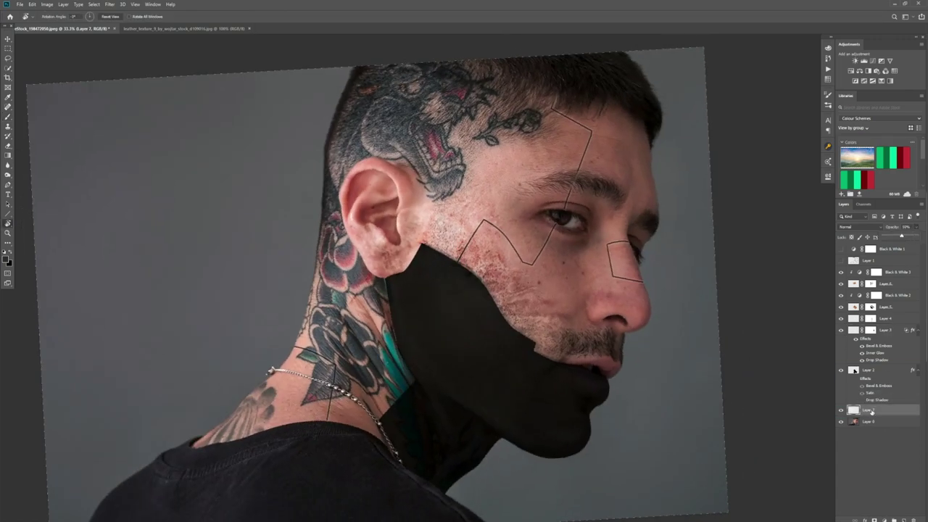
# Sample a pale skin tone near the ear, set the edge layer's opacity to 47%, and check the image in black and white
pyautogui.press('b')
pyautogui.keyDown('alt'); pyautogui.click(428, 223); pyautogui.keyUp('alt')
pyautogui.keyDown('alt'); pyautogui.click(355, 212); pyautogui.keyUp('alt')
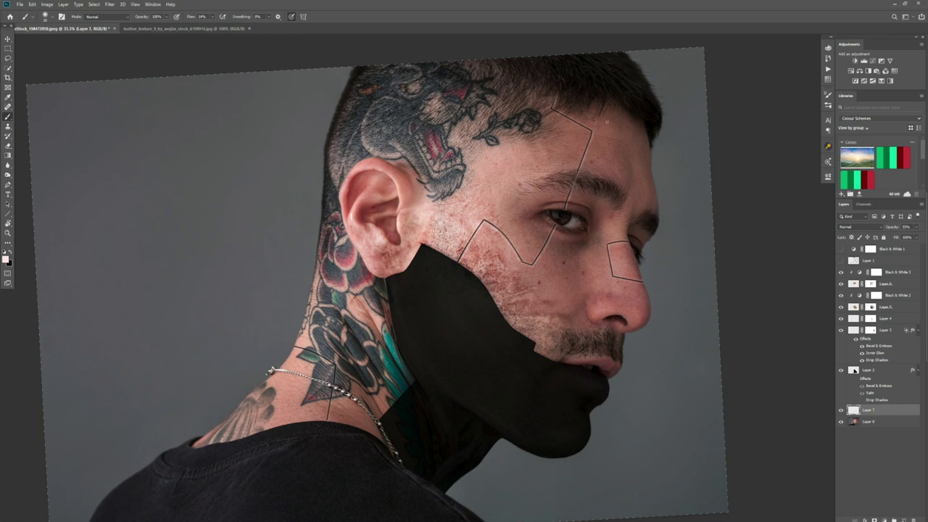
pyautogui.click(861, 227)
pyautogui.press('Escape')
pyautogui.click(916, 227)
pyautogui.moveTo(905, 238); pyautogui.dragTo(902, 237)
pyautogui.click(840, 249)
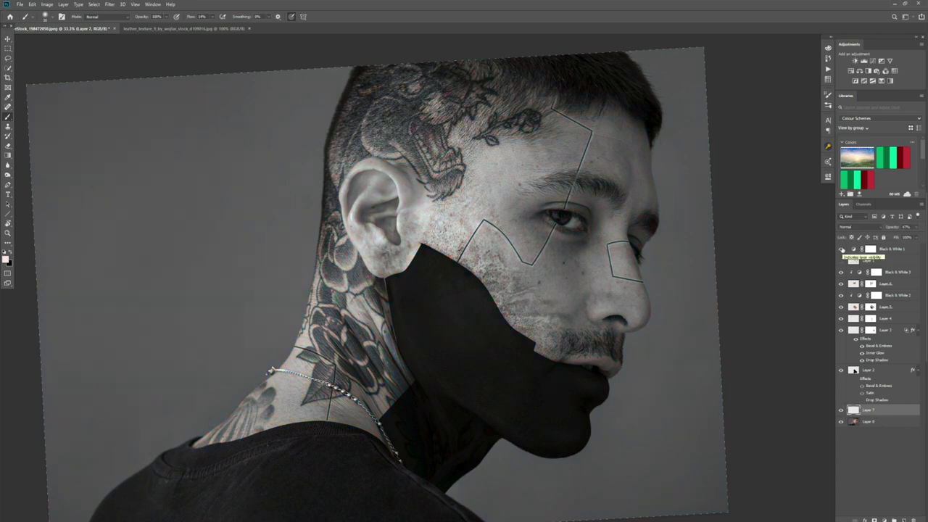
pyautogui.click(841, 250)
# Add a layer mask to the edge layer beneath the jaw and lower its opacity further
pyautogui.click(874, 519)
pyautogui.press('x')
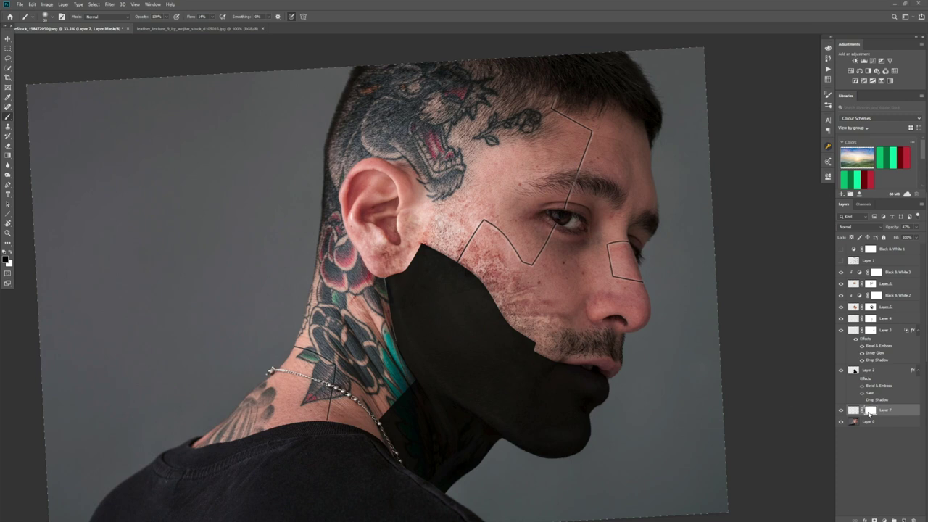
pyautogui.click(915, 227)
pyautogui.moveTo(902, 236); pyautogui.dragTo(892, 240)
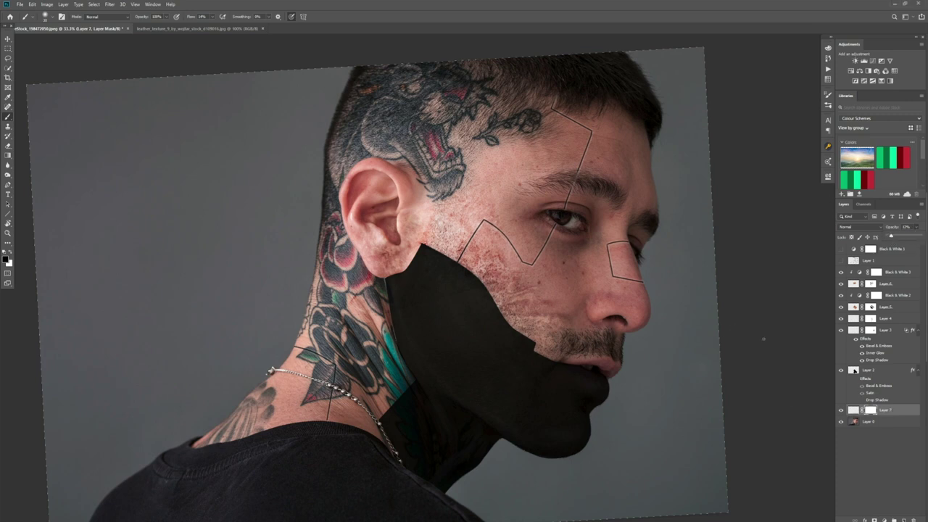
pyautogui.click(892, 372)
pyautogui.hotkey('ctrl', 'shift', 'alt', 'n')
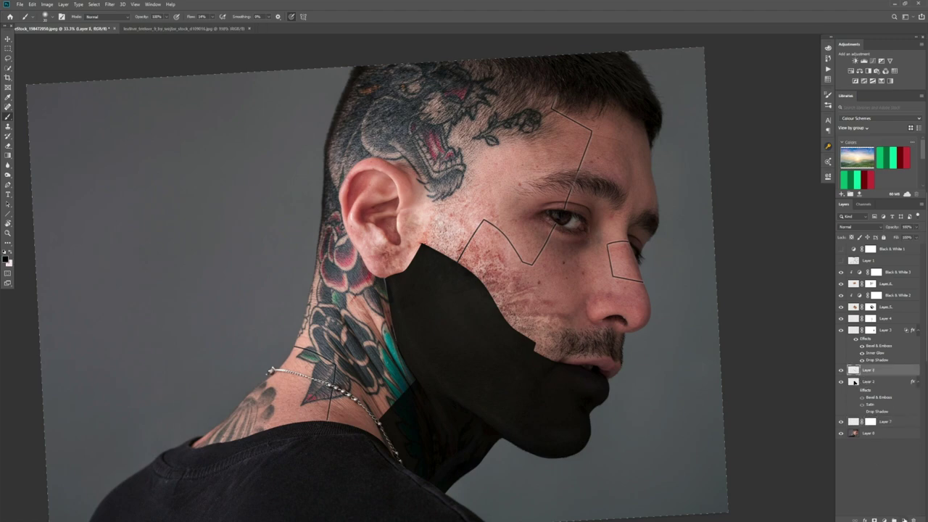
pyautogui.hotkey('ctrl', '+')
pyautogui.hotkey('ctrl', '+')
pyautogui.hotkey('ctrl', '+')
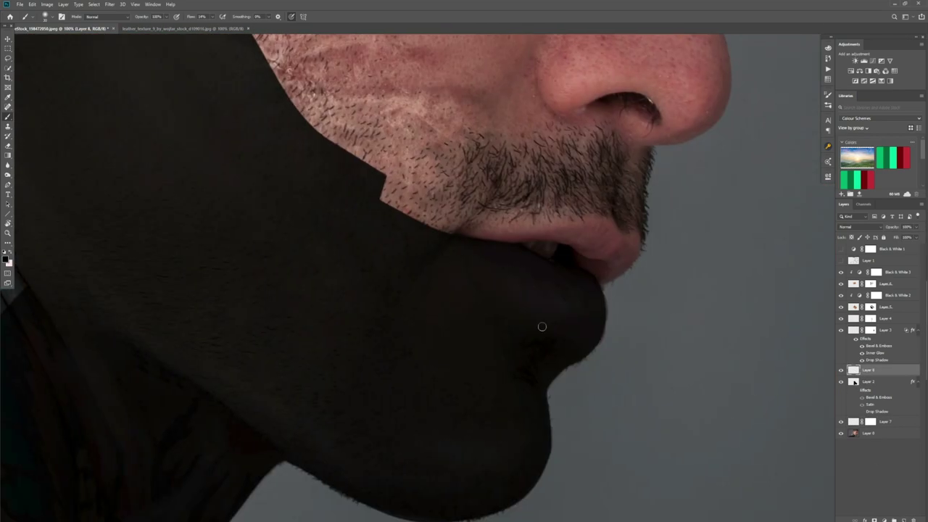
pyautogui.hotkey('ctrl', 'z')
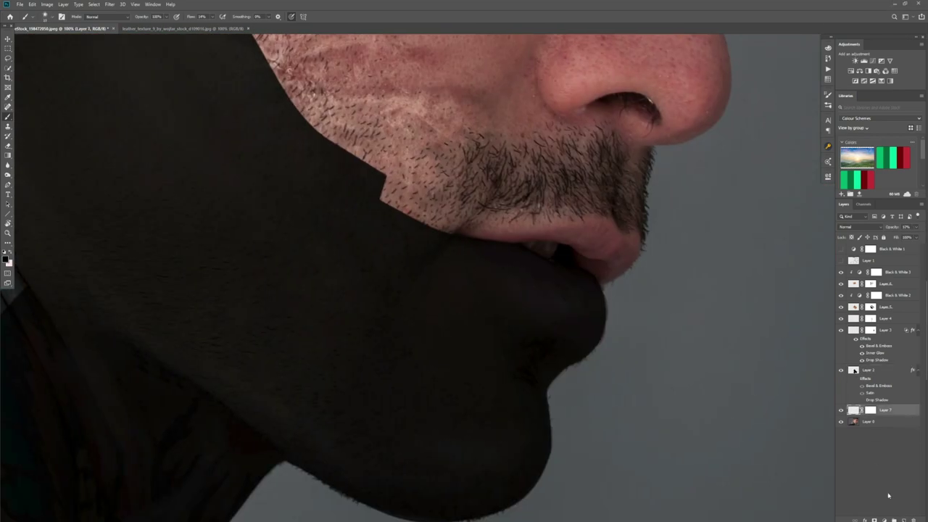
# Add a new layer directly beneath the jaw layer and paint a thin dark line down from the corner of the mouth
pyautogui.hotkey('ctrl', 'shift', 'z')
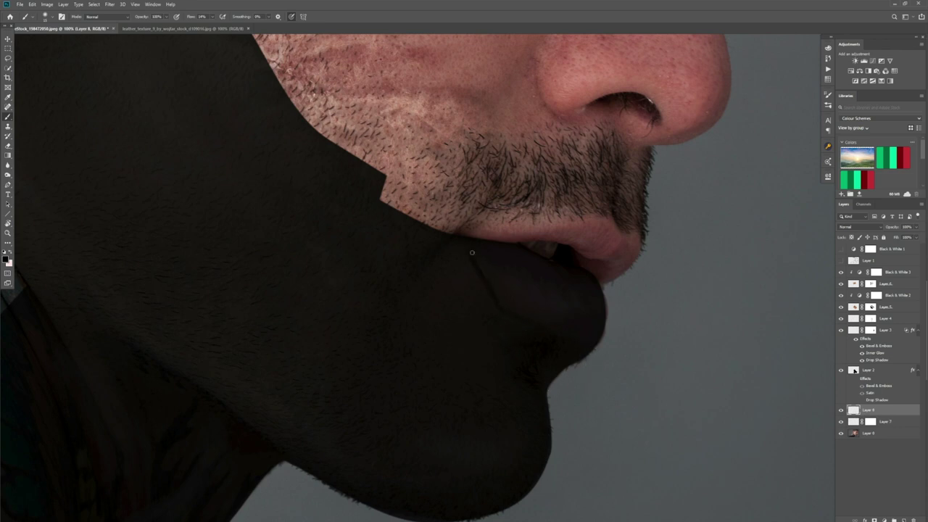
pyautogui.hotkey('ctrl', '0')
pyautogui.hotkey('ctrl', '+')
pyautogui.hotkey('ctrl', 'BackSpace')
pyautogui.click(857, 227)
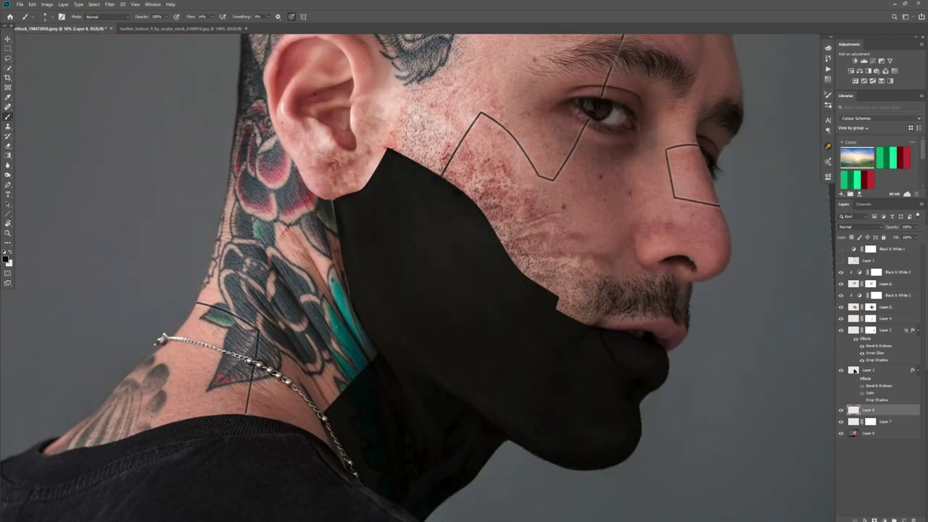
# Lower the brush flow and reduce the jaw layer's opacity slightly
pyautogui.hotkey('shift', '9')
pyautogui.hotkey('shift', '9')
pyautogui.moveTo(213, 17); pyautogui.dragTo(182, 26)
pyautogui.hotkey('ctrl', '-')
pyautogui.click(893, 370)
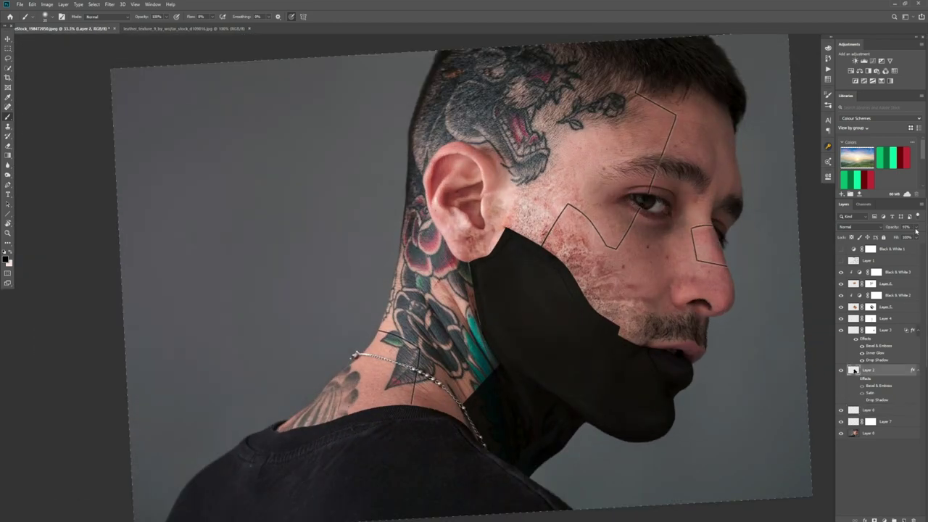
pyautogui.moveTo(916, 227); pyautogui.dragTo(915, 238)
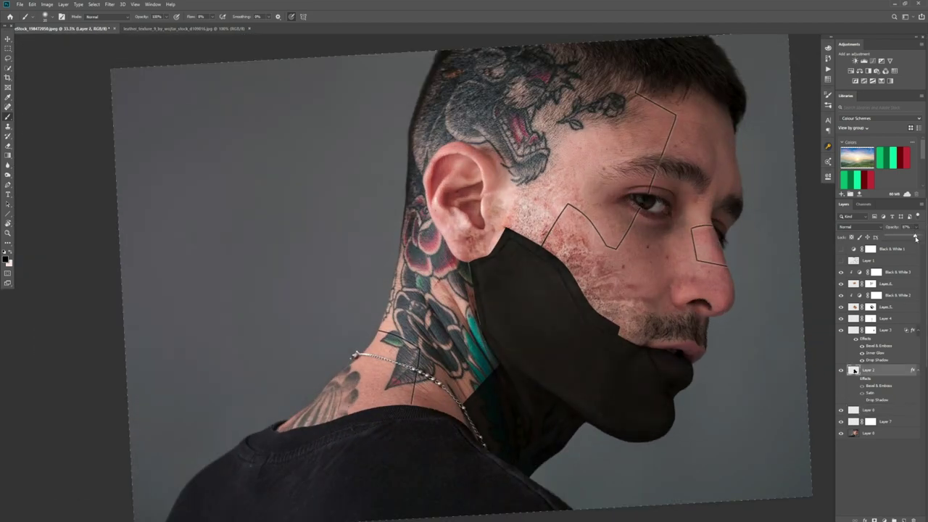
# Set the brush foreground colour to a light neutral grey
pyautogui.click(542, 317)
pyautogui.press('x')
pyautogui.click(6, 259)
pyautogui.click(138, 388)
pyautogui.click(293, 355)
# Paint thin straight grey panel lines on the jaw layer just inside its cheek-side edge
pyautogui.press('r')
pyautogui.moveTo(297, 363); pyautogui.dragTo(556, 331)
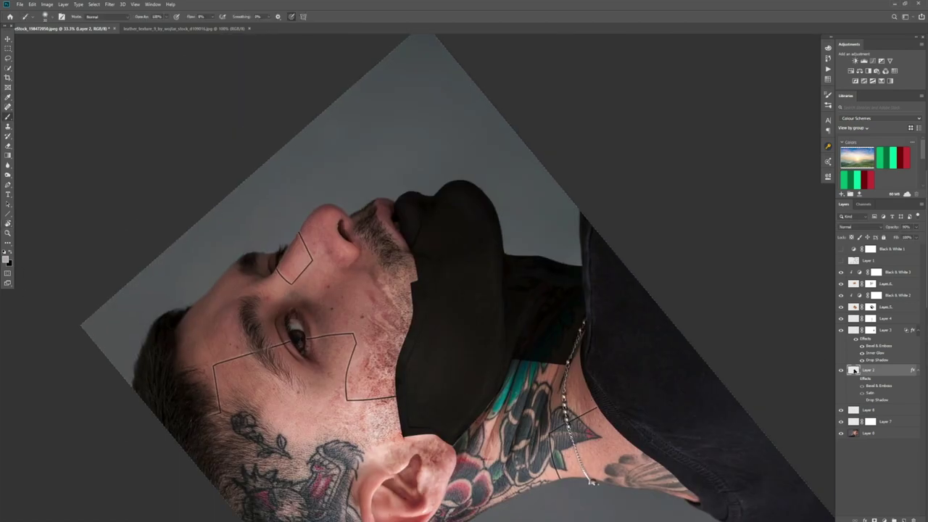
pyautogui.keyDown('shift'); pyautogui.click(414, 425); pyautogui.keyUp('shift')
pyautogui.keyDown('shift'); pyautogui.click(418, 368); pyautogui.keyUp('shift')
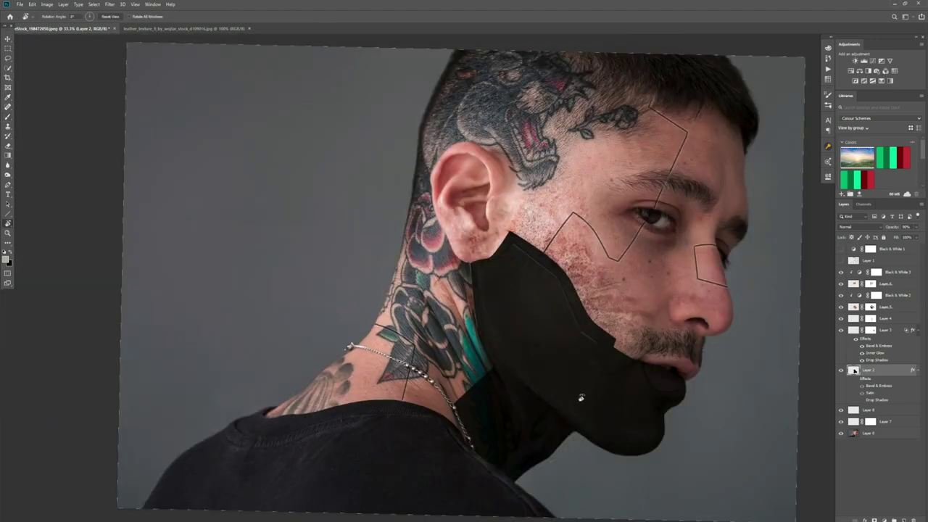
# Paint a straight grey seam from the mouth corner below the lower lip and fine-tune the jaw layer's opacity
pyautogui.click(638, 366)
pyautogui.keyDown('shift'); pyautogui.click(649, 386); pyautogui.keyUp('shift')
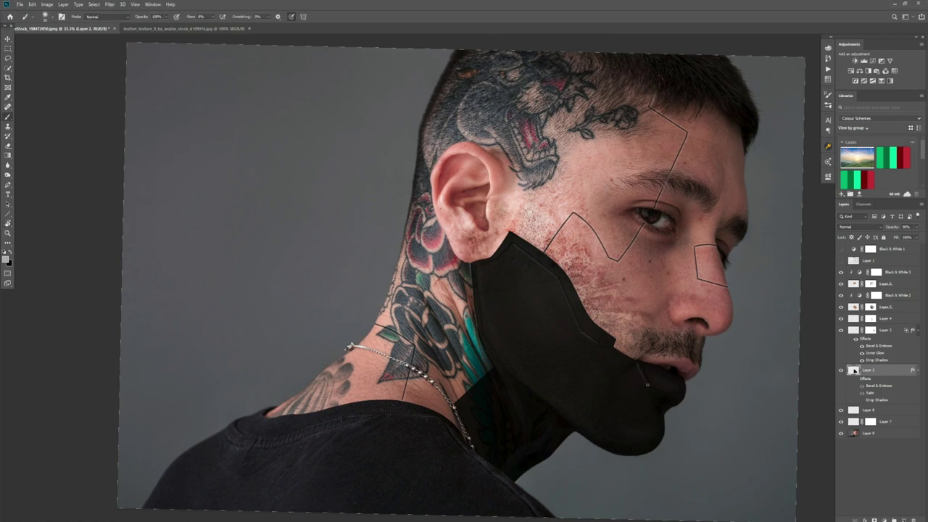
pyautogui.keyDown('shift'); pyautogui.click(677, 404); pyautogui.keyUp('shift')
pyautogui.moveTo(212, 18); pyautogui.dragTo(209, 20)
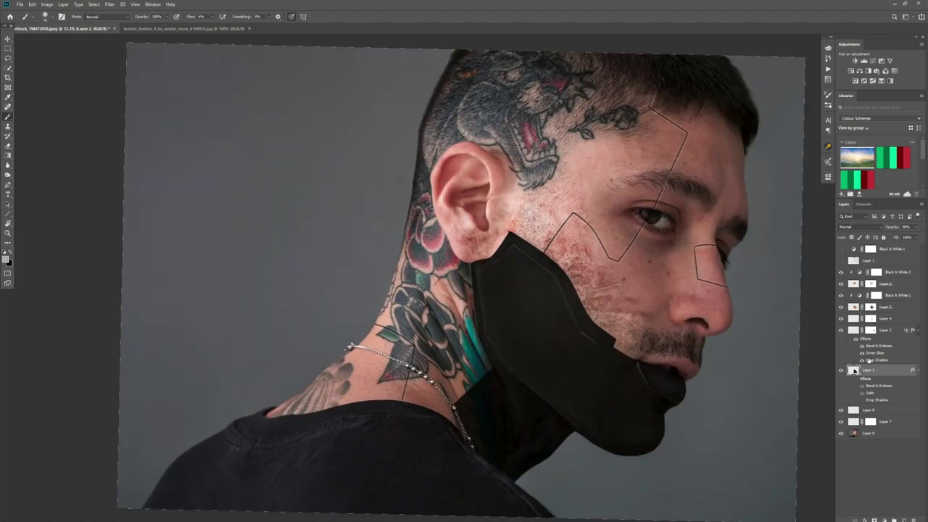
pyautogui.click(916, 227)
pyautogui.moveTo(916, 235); pyautogui.dragTo(918, 237)
# Inspect the seam, texture and background layers by selecting them and toggling their visibility
pyautogui.hotkey('ctrl', '-')
pyautogui.click(878, 411)
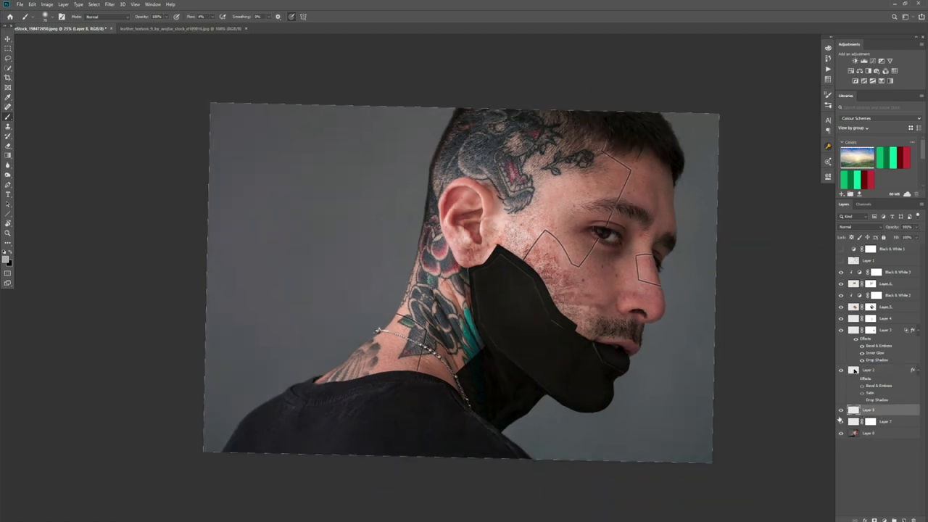
pyautogui.click(842, 331)
pyautogui.click(842, 321)
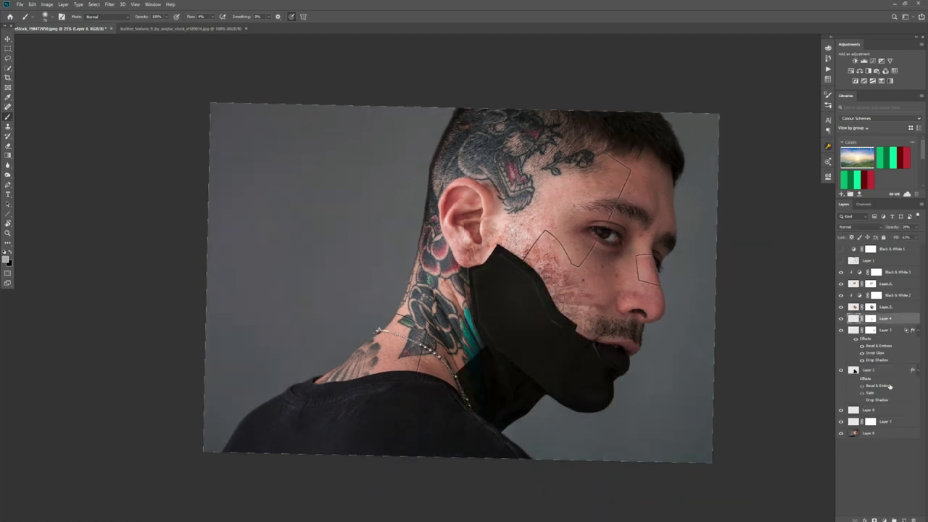
pyautogui.click(841, 434)
pyautogui.click(841, 433)
pyautogui.click(848, 409)
pyautogui.click(854, 371)
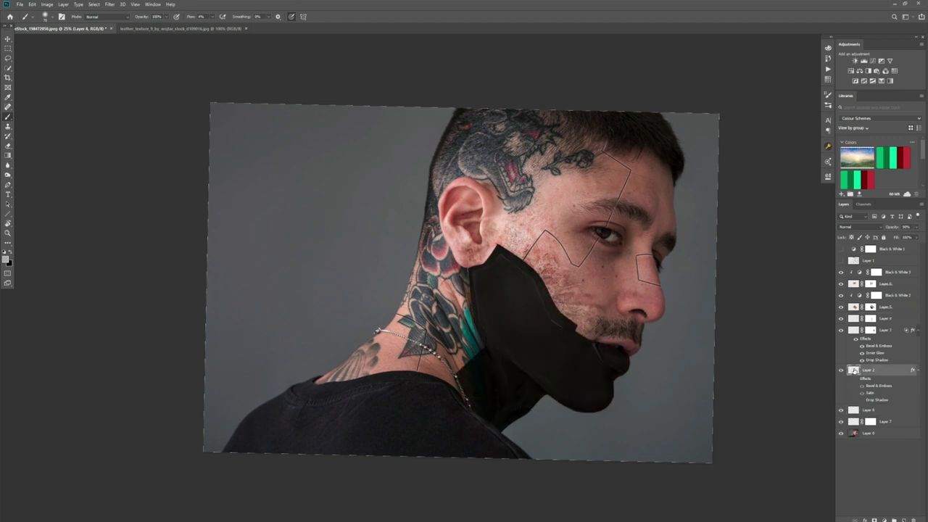
# Outline the jaw piece's cheek-side edge from the mouth-side notch to the earlobe with a pen path for trimming
pyautogui.press('p')
pyautogui.click(577, 325)
pyautogui.click(557, 312)
pyautogui.click(539, 277)
pyautogui.click(503, 248)
pyautogui.click(497, 246)
pyautogui.click(512, 231)
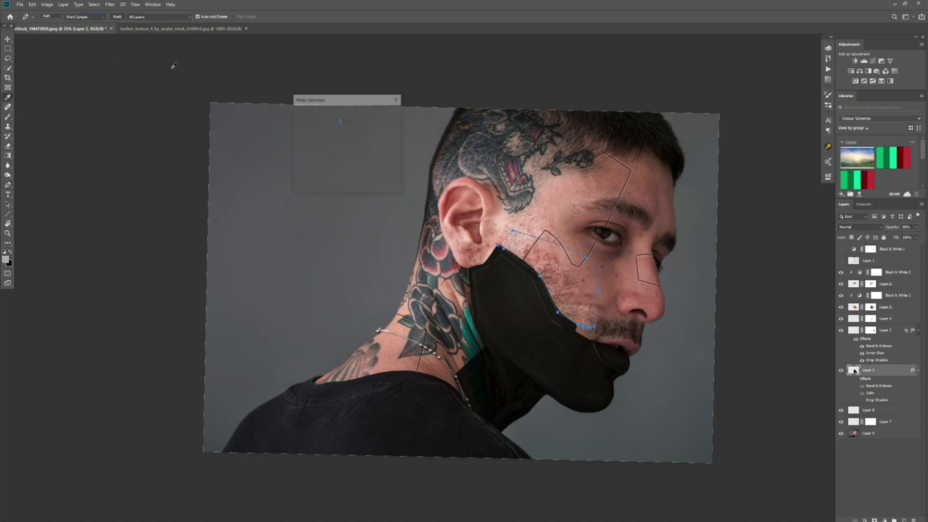
# Outline the jaw edge beside the earlobe with a pen path, turn it into a selection and delete that sliver
pyautogui.click(486, 262)
pyautogui.click(497, 245)
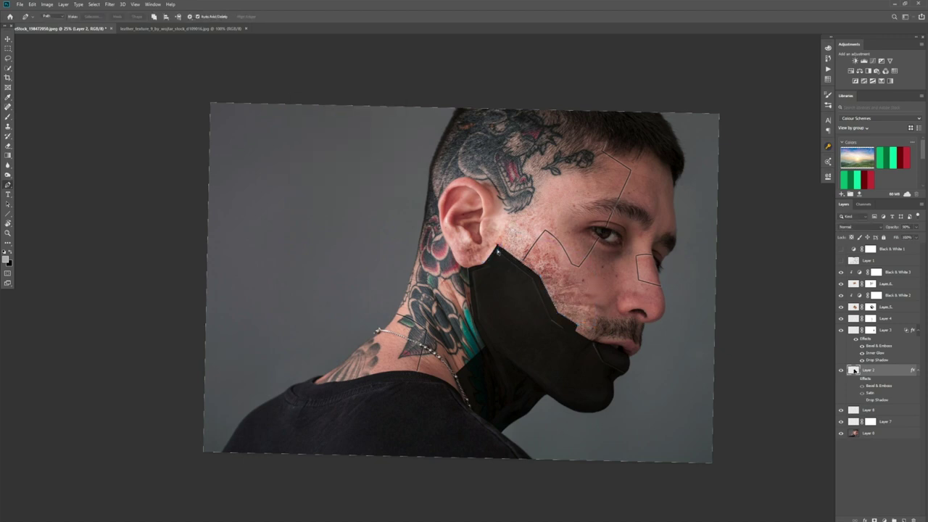
pyautogui.click(485, 262)
pyautogui.rightClick(483, 259)
pyautogui.click(509, 289)
pyautogui.press('Return')
pyautogui.press('Delete')
pyautogui.hotkey('ctrl', 'd')
# Save the portrait as a layered Photoshop PSD file under the proposed file name
pyautogui.hotkey('ctrl', 's')
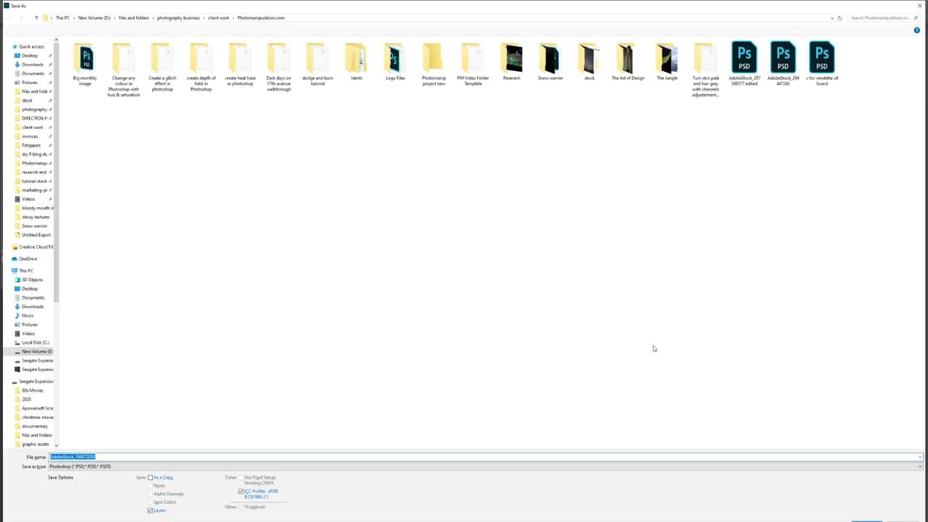
pyautogui.press('Return')
pyautogui.press('Return')
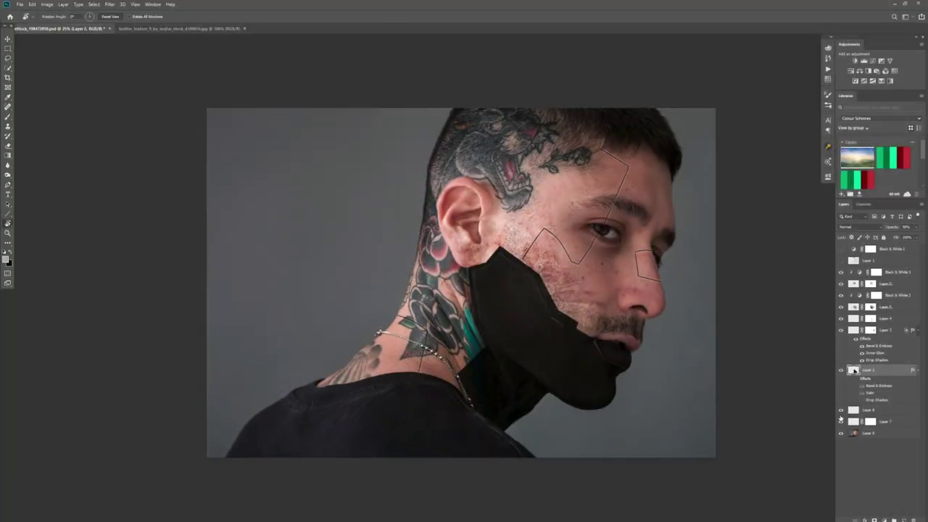
# Add a Hue/Saturation adjustment clipped to the seam lines layer and enable Colorize
pyautogui.click(886, 331)
pyautogui.click(850, 71)
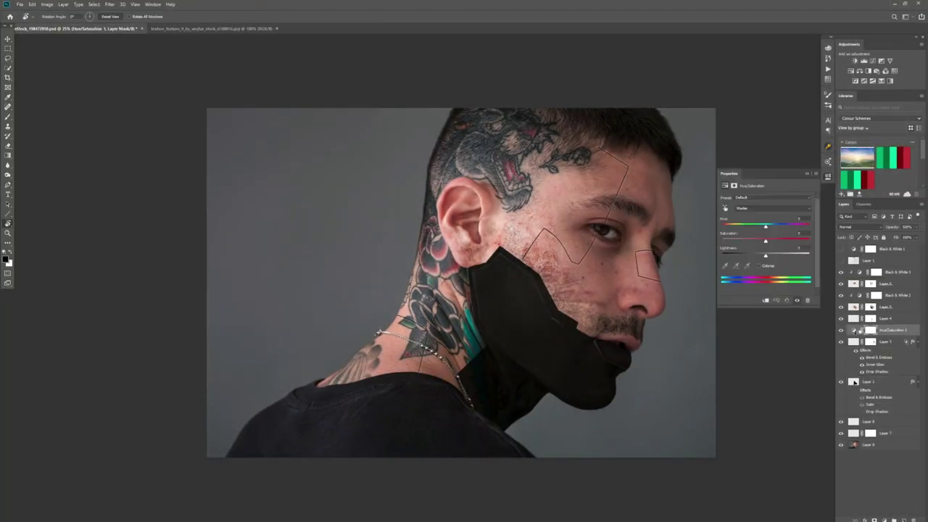
pyautogui.keyDown('alt'); pyautogui.click(860, 334); pyautogui.keyUp('alt')
pyautogui.click(759, 266)
# Tint the seam lines red by setting a red hue, raising the saturation strongly and the lightness slightly
pyautogui.moveTo(723, 227)
pyautogui.mouseDown()
pyautogui.moveTo(736, 230)
pyautogui.moveTo(721, 229)
pyautogui.mouseUp()
pyautogui.moveTo(744, 241); pyautogui.dragTo(786, 242)
pyautogui.moveTo(766, 256)
pyautogui.mouseDown()
pyautogui.moveTo(802, 263)
pyautogui.moveTo(773, 257)
pyautogui.mouseUp()
pyautogui.moveTo(722, 228); pyautogui.dragTo(725, 227)
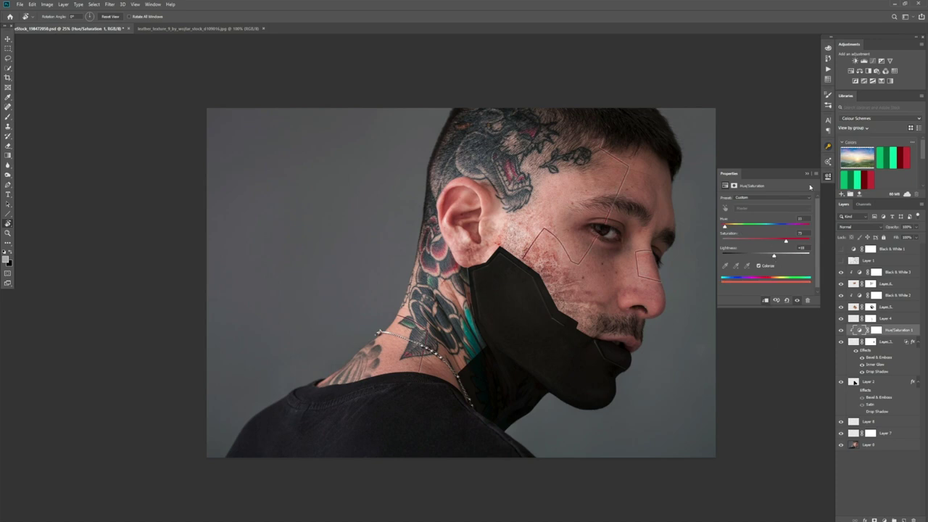
pyautogui.click(758, 330)
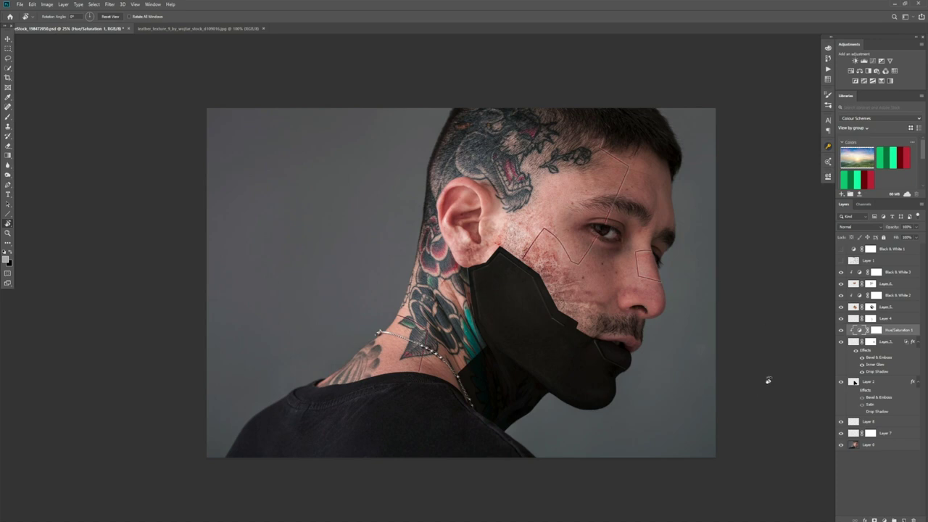
pyautogui.doubleClick(860, 329)
pyautogui.moveTo(725, 228); pyautogui.dragTo(727, 227)
pyautogui.click(758, 369)
# Add a new layer named "Eye darken" above the Black & White 3 adjustment and set it to Soft Light
pyautogui.click(896, 275)
pyautogui.click(904, 519)
pyautogui.doubleClick(869, 273)
pyautogui.write('Eye darken')
pyautogui.press('Return')
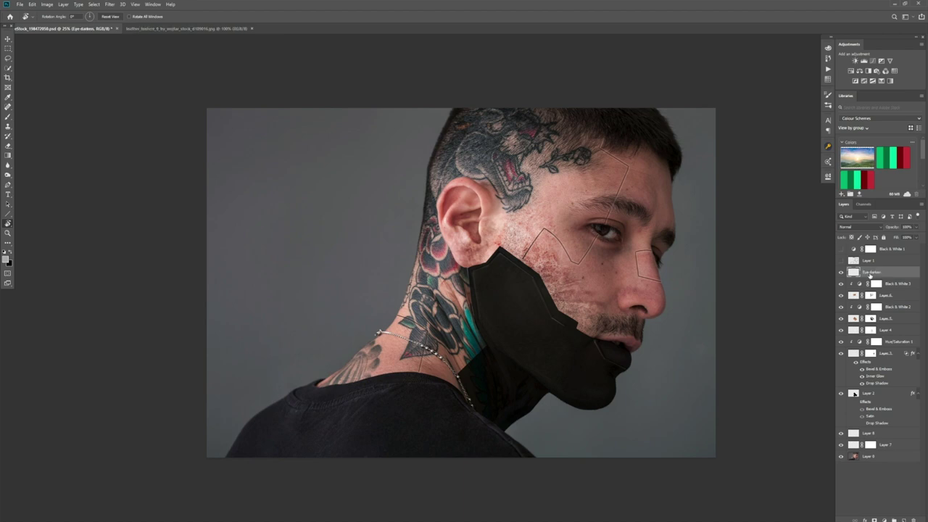
pyautogui.click(860, 227)
pyautogui.click(849, 322)
pyautogui.click(215, 274)
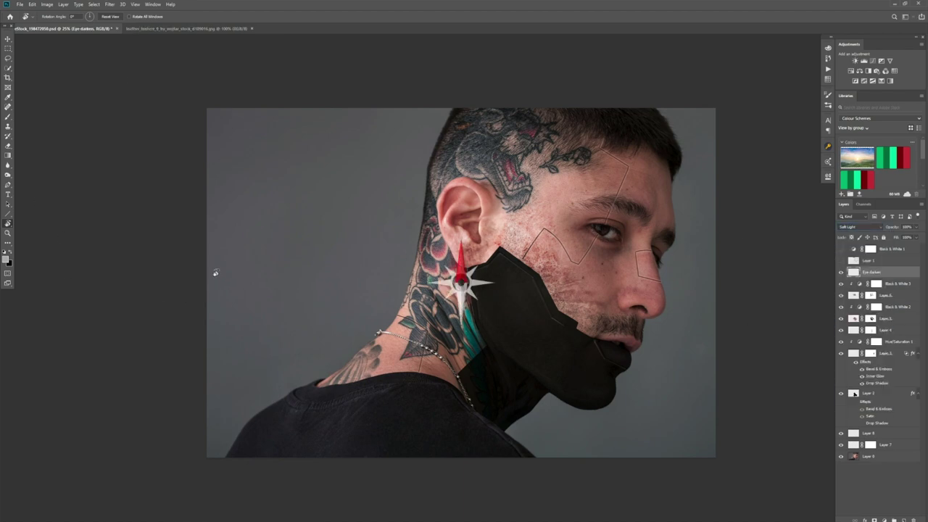
# Try painting soft black shading beneath the eye with an enlarged brush and preview other blend modes
pyautogui.press('b')
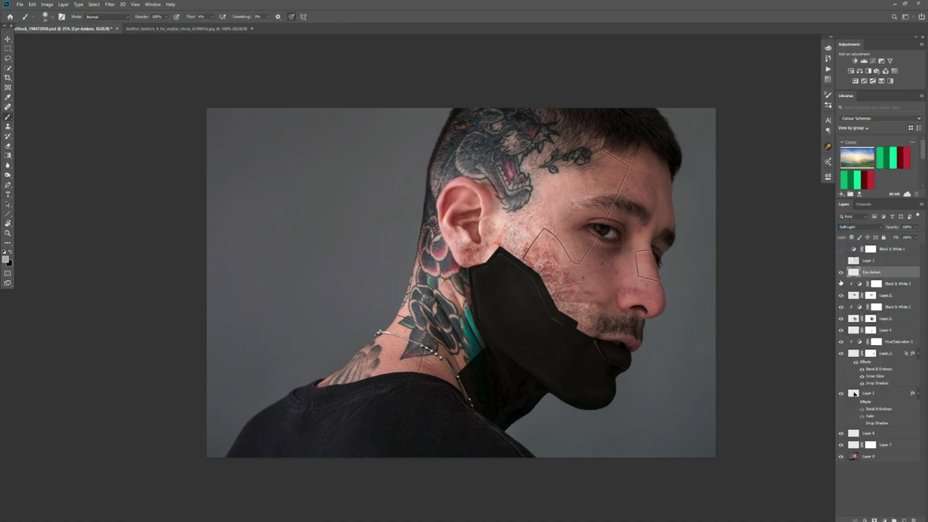
pyautogui.press('x')
pyautogui.press(']')
pyautogui.press(']')
pyautogui.press(']')
pyautogui.press(']')
pyautogui.moveTo(601, 240)
pyautogui.mouseDown()
pyautogui.moveTo(589, 264)
pyautogui.moveTo(623, 208)
pyautogui.moveTo(630, 253)
pyautogui.mouseUp()
pyautogui.click(859, 227)
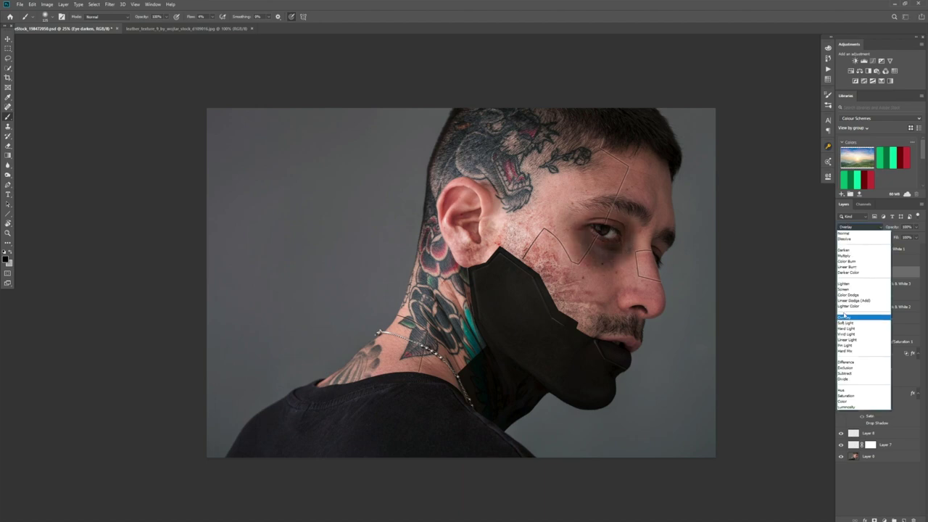
pyautogui.press('Escape')
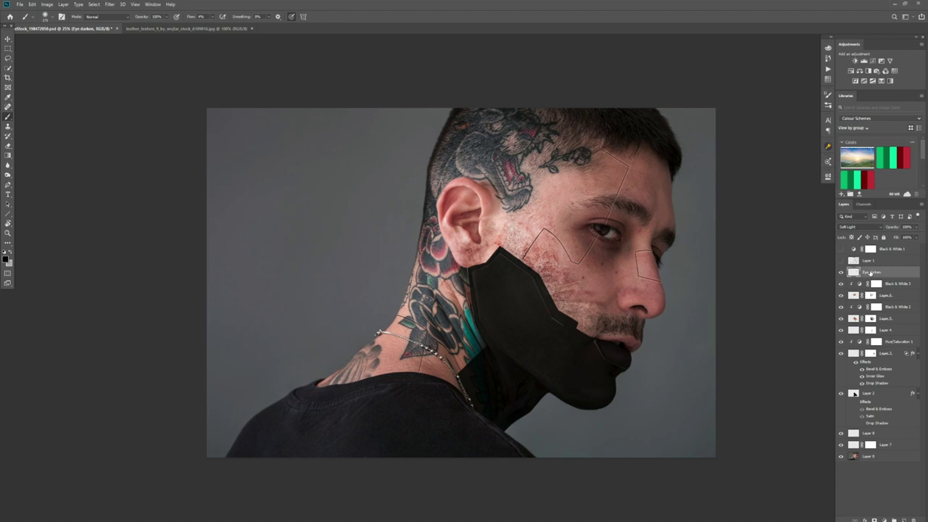
# Delete the Eye darken layer and add a new empty layer in its place
pyautogui.press('Delete')
pyautogui.hotkey('ctrl', 'shift', 'alt', 'n')
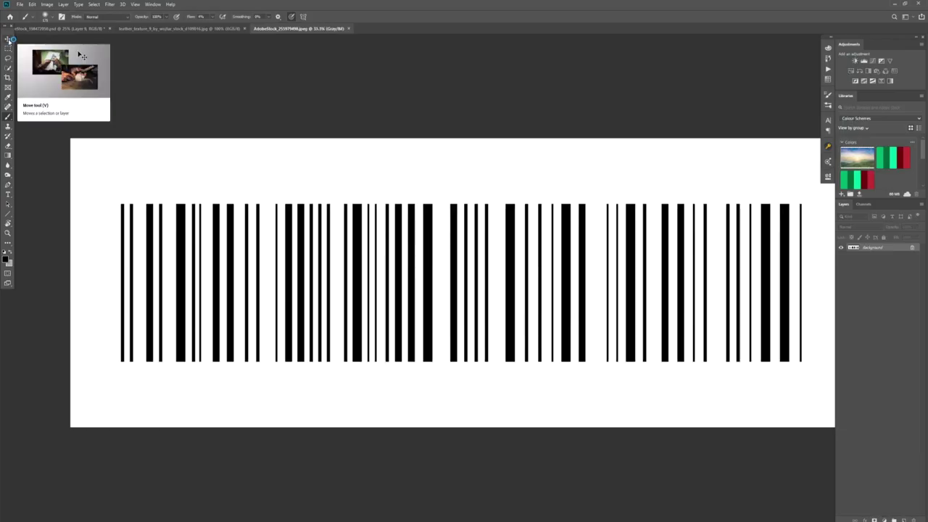
# Crop the opened barcode image inward from both of its ends
pyautogui.press('c')
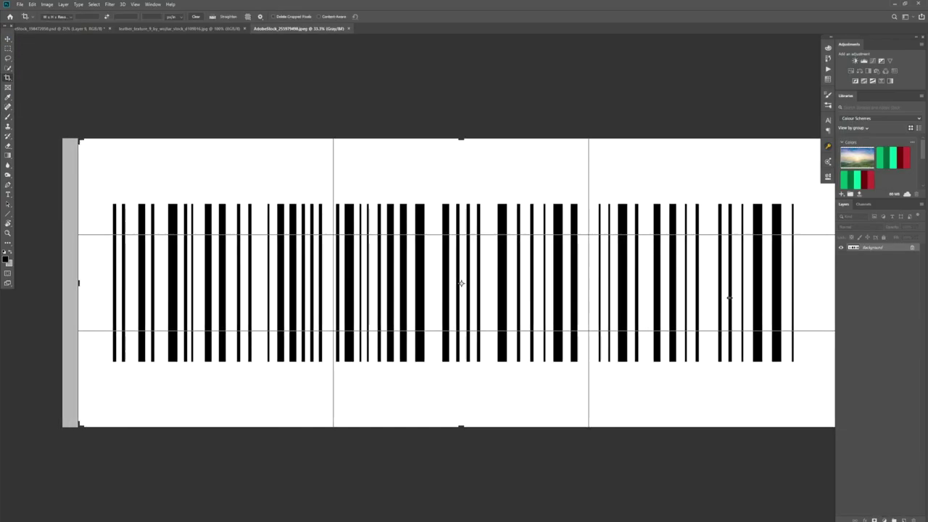
pyautogui.moveTo(108, 286); pyautogui.dragTo(153, 290)
pyautogui.moveTo(767, 282); pyautogui.dragTo(690, 267)
pyautogui.press('Return')
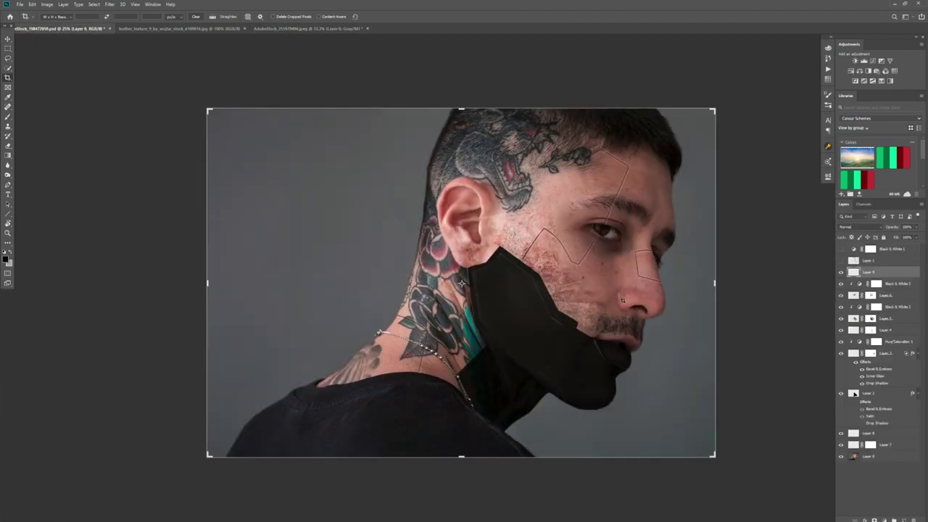
# Set the pasted barcode layer to Multiply and place the barcode on the forehead above the far eyebrow
pyautogui.click(861, 228)
pyautogui.click(852, 260)
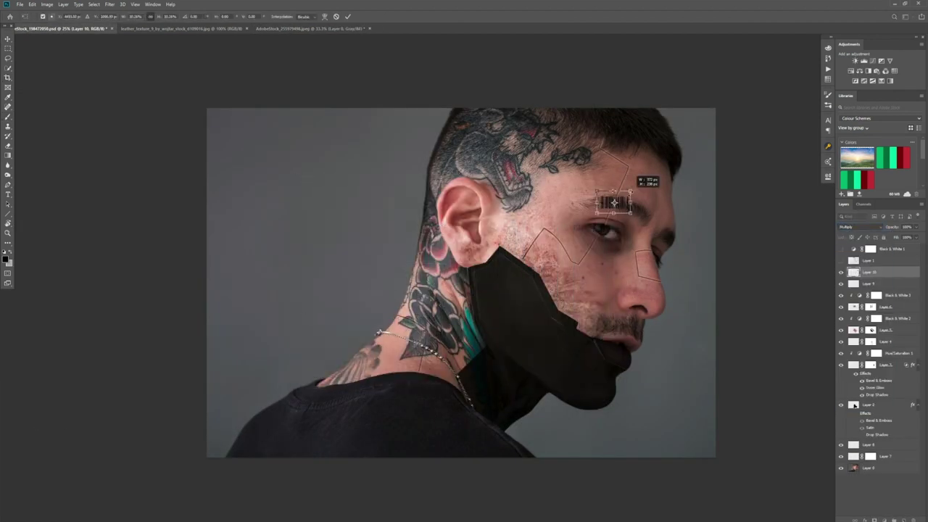
pyautogui.moveTo(642, 180); pyautogui.dragTo(674, 177)
pyautogui.press('Return')
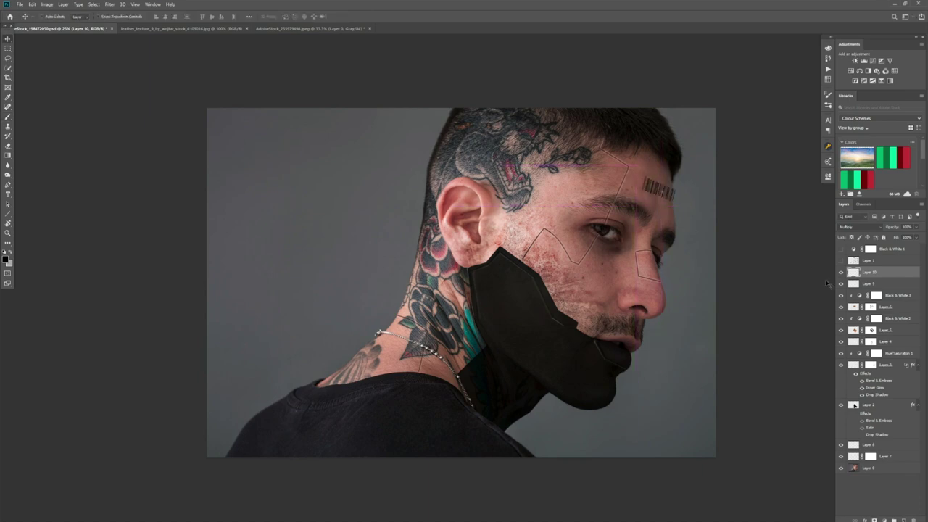
# Keep the barcode layer on Multiply and add a layer mask to it, ready for brushing
pyautogui.click(861, 227)
pyautogui.click(844, 256)
pyautogui.click(874, 520)
pyautogui.press('b')
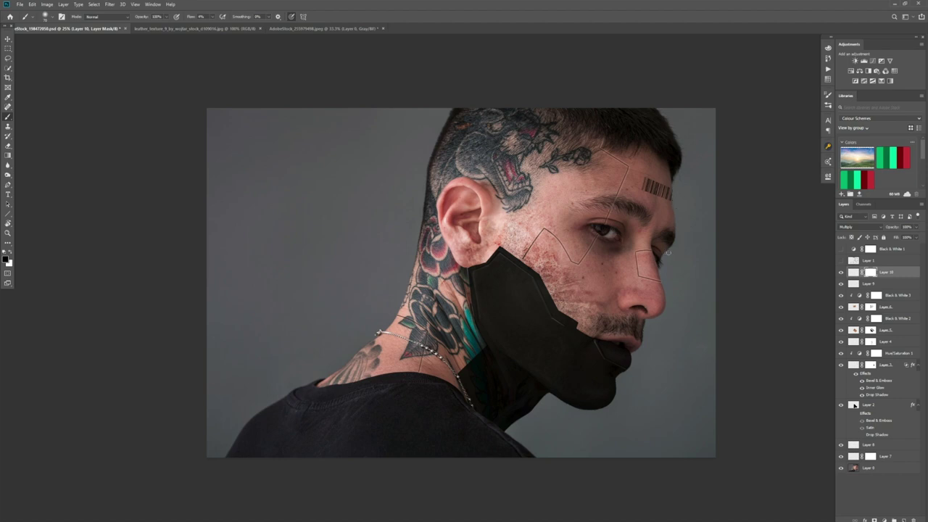
# Warp the barcode to follow the curve of the forehead and lower its layer opacity
pyautogui.hotkey('ctrl', 't')
pyautogui.rightClick(651, 183)
pyautogui.click(671, 230)
pyautogui.moveTo(659, 192); pyautogui.dragTo(656, 185)
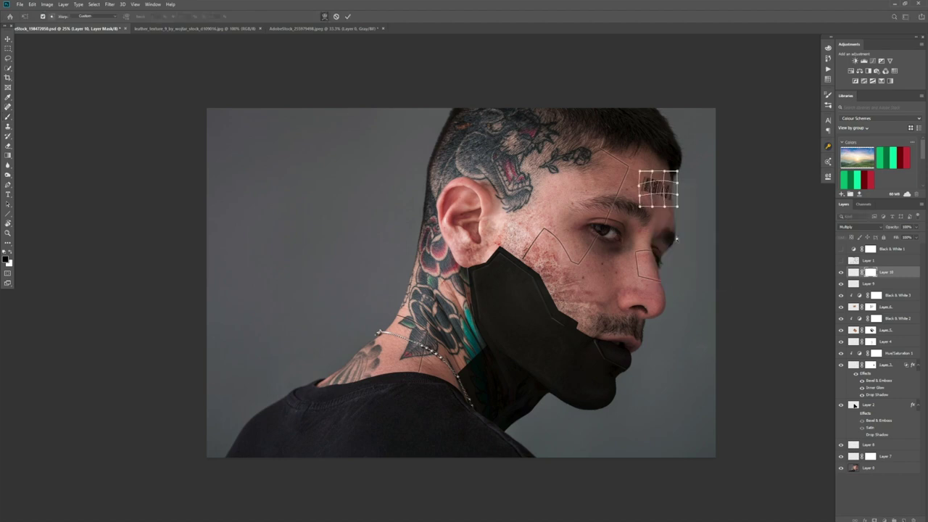
pyautogui.press('Return')
pyautogui.click(915, 227)
pyautogui.moveTo(917, 236); pyautogui.dragTo(896, 236)
# Scale the forehead barcode down slightly from two opposite corners
pyautogui.hotkey('ctrl', 't')
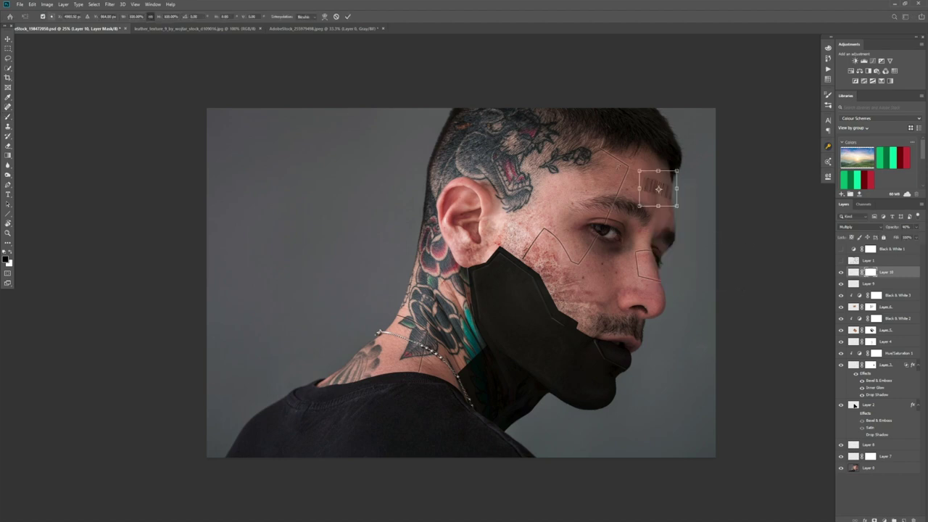
pyautogui.moveTo(640, 207); pyautogui.dragTo(644, 203)
pyautogui.press('Return')
pyautogui.hotkey('ctrl', 't')
pyautogui.moveTo(677, 171); pyautogui.dragTo(673, 175)
pyautogui.press('Return')
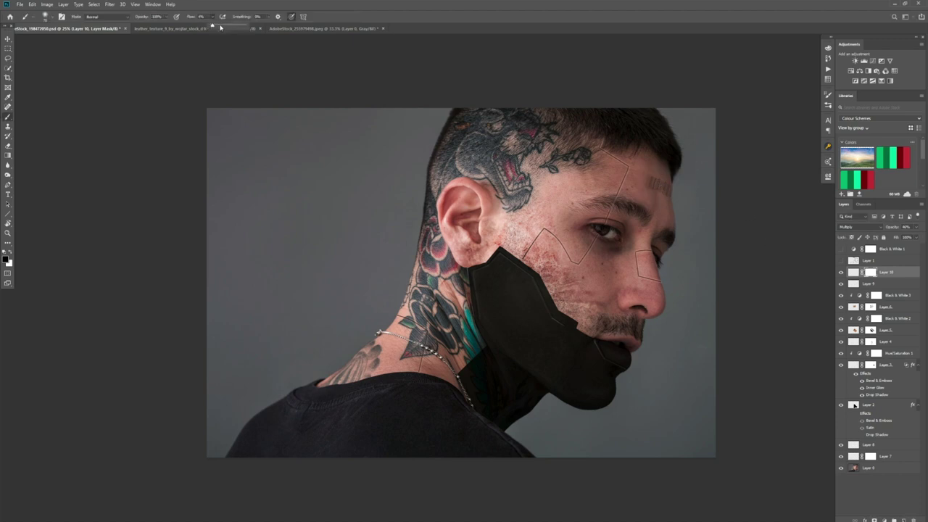
# Apply a blur filter to the barcode layer's image rather than its mask
pyautogui.hotkey('shift', '2')
pyautogui.click(111, 5)
pyautogui.moveTo(120, 88)
pyautogui.click(216, 124)
pyautogui.click(690, 144)
pyautogui.click(853, 272)
pyautogui.click(110, 4)
pyautogui.click(217, 124)
pyautogui.moveTo(632, 116); pyautogui.dragTo(524, 172)
pyautogui.press('Return')
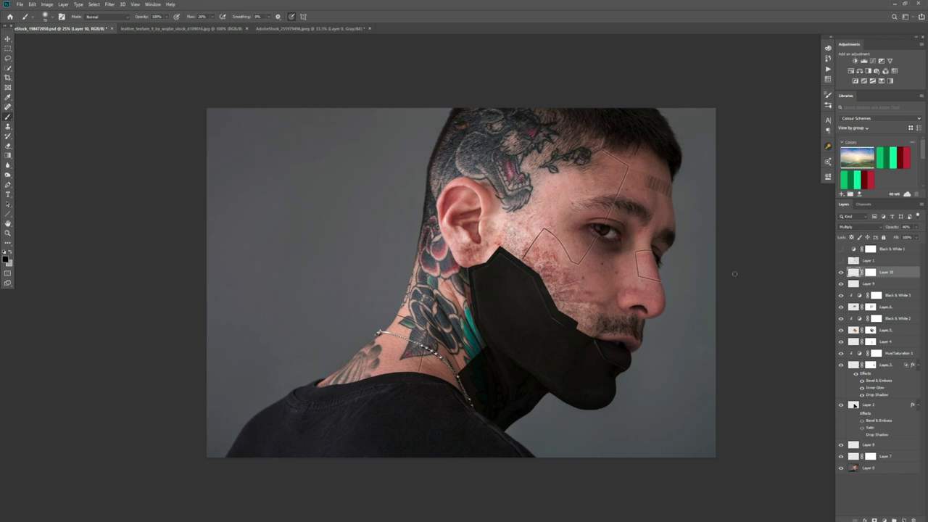
# Group the skin texture layers and their Black & White adjustments under the name "Scar"
pyautogui.click(896, 295)
pyautogui.keyDown('shift'); pyautogui.click(890, 330); pyautogui.keyUp('shift')
pyautogui.rightClick(890, 332)
pyautogui.click(857, 70)
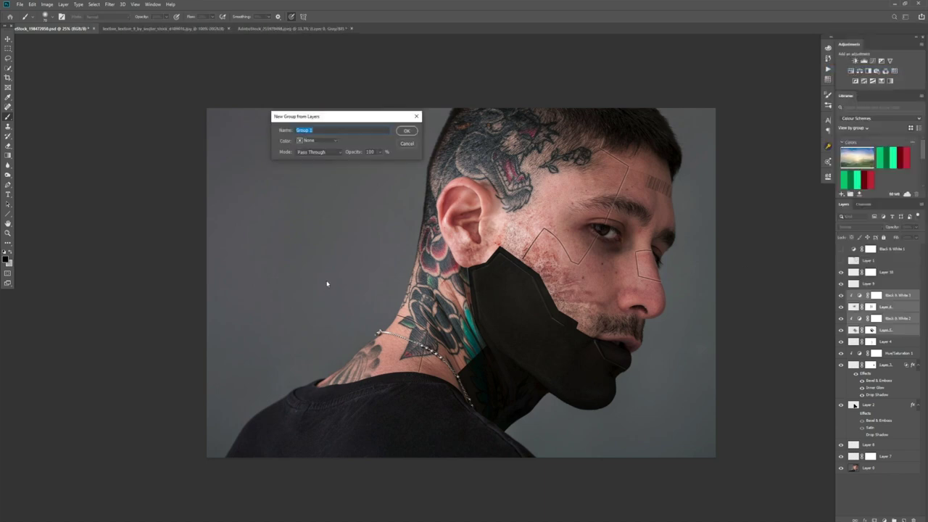
pyautogui.write('Scar')
pyautogui.press('Return')
# Add a layer mask to the Scar group and raise the brush flow
pyautogui.click(874, 520)
pyautogui.hotkey('ctrl', '+')
pyautogui.hotkey('ctrl', '+')
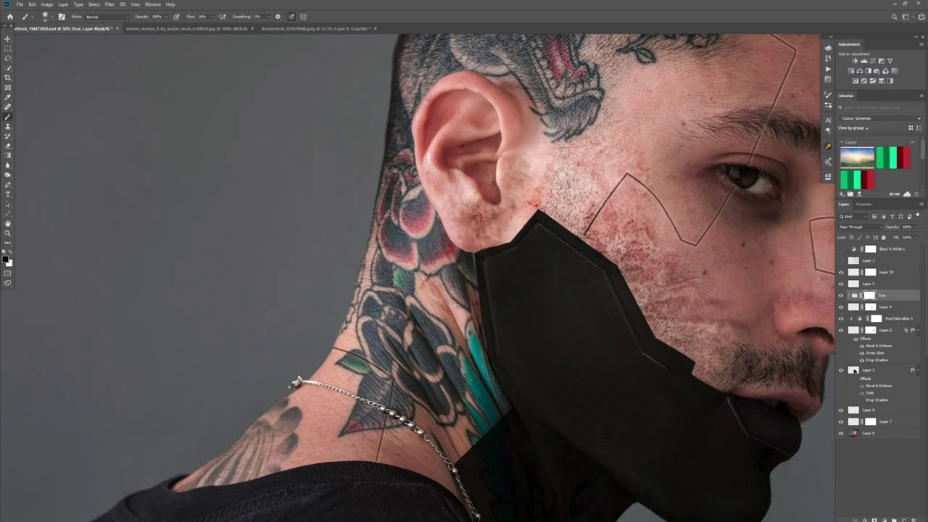
pyautogui.moveTo(212, 16); pyautogui.dragTo(228, 27)
pyautogui.hotkey('ctrl', '-')
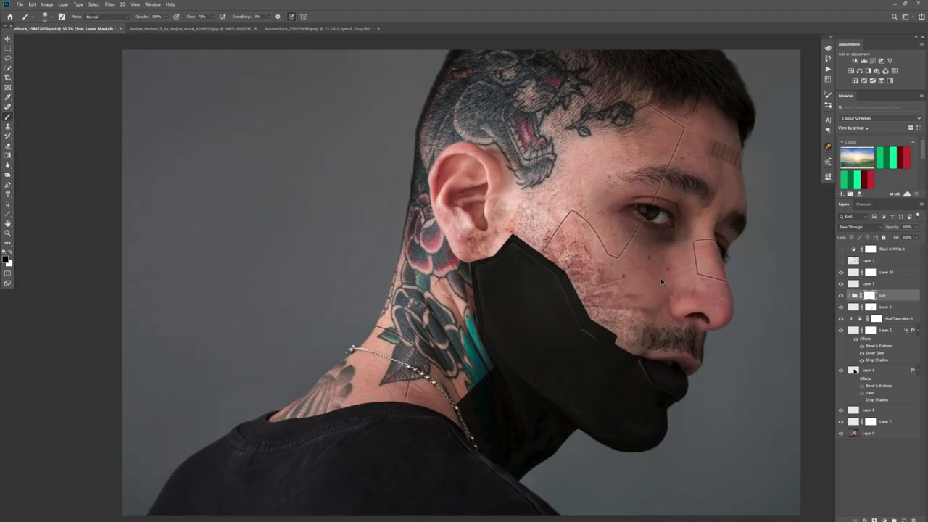
# Compare the face with the black jaw piece hidden and shown, and select the jaw piece's layer
pyautogui.click(869, 331)
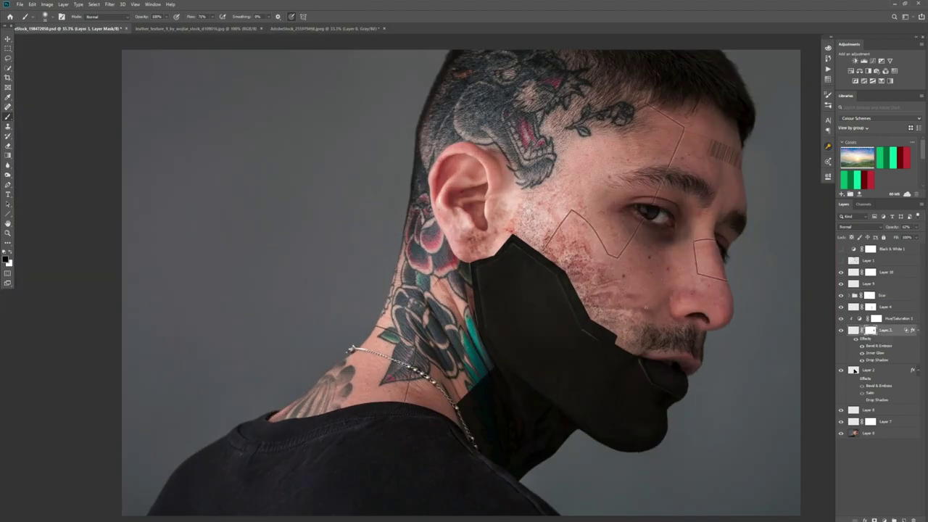
pyautogui.click(841, 248)
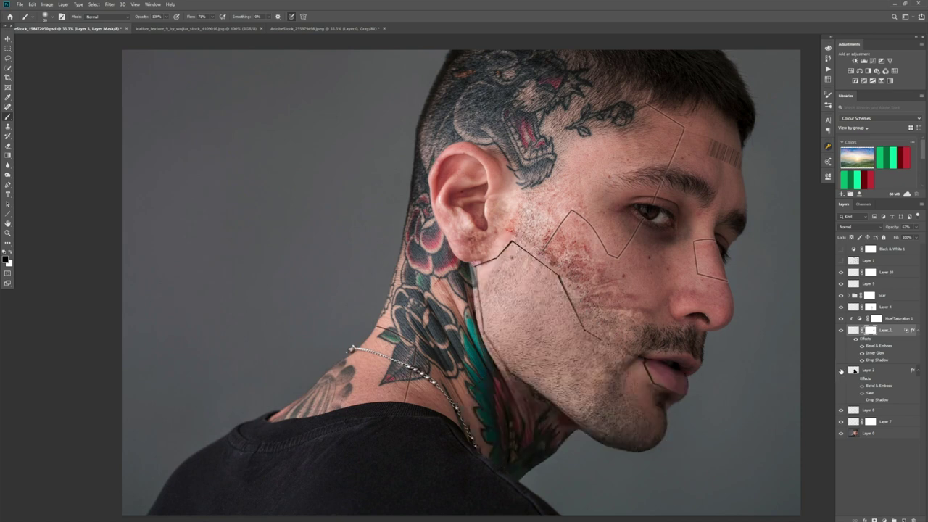
pyautogui.click(854, 370)
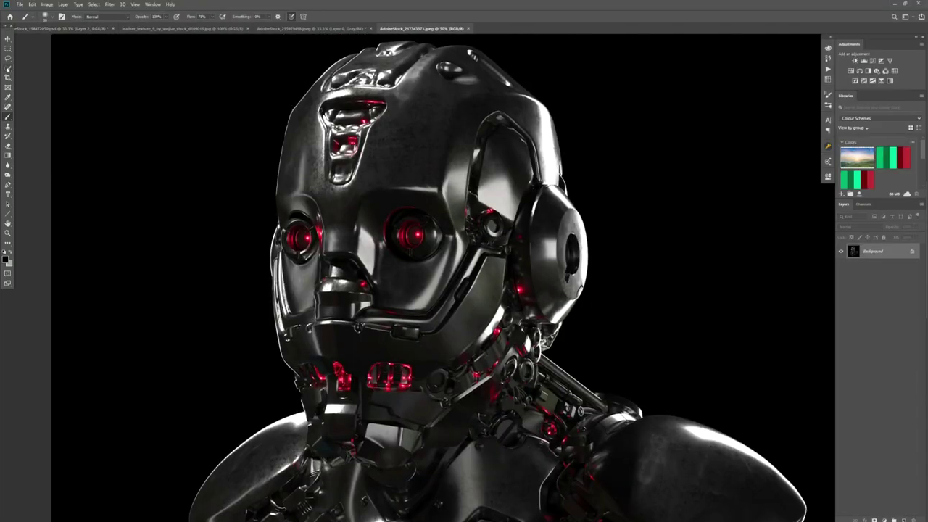
# Trace the mechanical parts along the robot's lower jaw with the Pen tool in the robot image
pyautogui.hotkey('ctrl', '+')
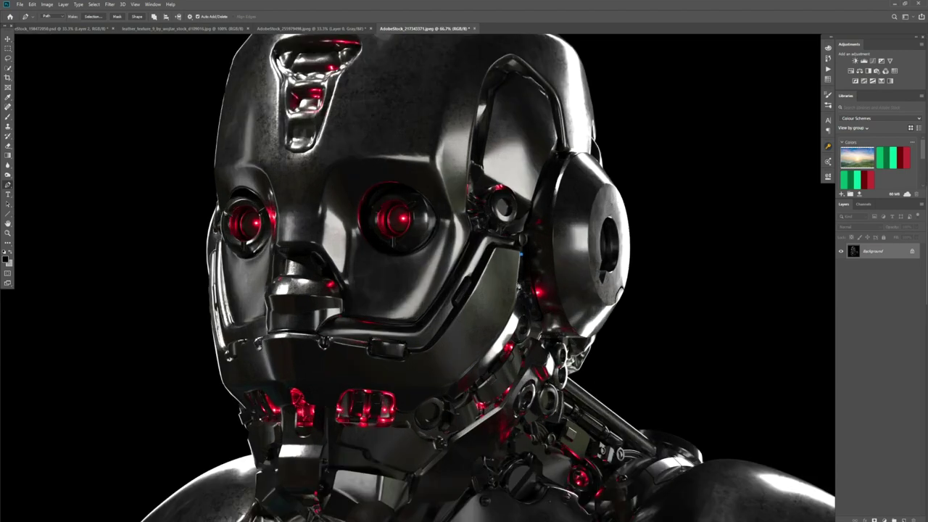
pyautogui.moveTo(489, 352); pyautogui.dragTo(479, 361)
pyautogui.moveTo(451, 384); pyautogui.dragTo(440, 389)
pyautogui.moveTo(453, 456)
pyautogui.mouseDown()
pyautogui.moveTo(414, 474)
pyautogui.moveTo(463, 503)
pyautogui.moveTo(474, 463)
pyautogui.moveTo(516, 425)
pyautogui.mouseUp()
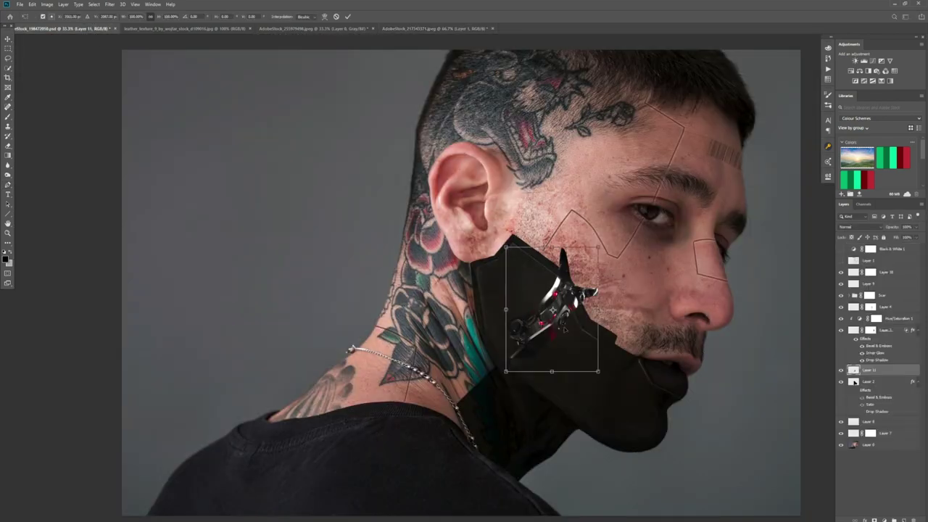
# Try enlarging and rotating the pasted robot part over the jaw and clipping it to the black jaw piece
pyautogui.moveTo(507, 362); pyautogui.dragTo(572, 470)
pyautogui.moveTo(515, 362); pyautogui.dragTo(556, 332)
pyautogui.moveTo(611, 217); pyautogui.dragTo(648, 163)
pyautogui.moveTo(603, 278); pyautogui.dragTo(595, 310)
pyautogui.moveTo(671, 408); pyautogui.dragTo(685, 384)
pyautogui.moveTo(591, 281); pyautogui.dragTo(621, 329)
pyautogui.press('Return')
pyautogui.hotkey('ctrl', 'alt', 'g')
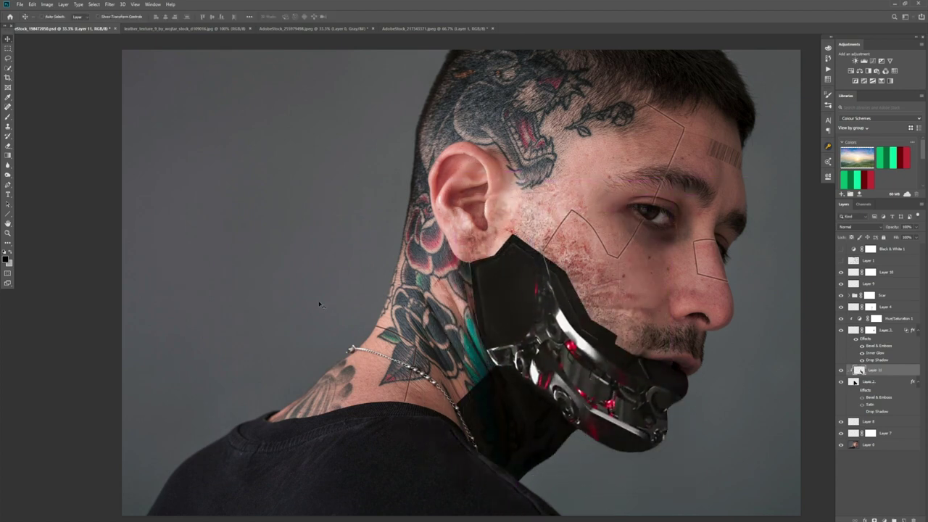
# Try moving the robot part up the jaw and distorting its corners to match the face's perspective
pyautogui.moveTo(564, 349); pyautogui.dragTo(518, 288)
pyautogui.hotkey('ctrl', 't')
pyautogui.rightClick(495, 321)
pyautogui.click(510, 356)
pyautogui.moveTo(437, 441); pyautogui.dragTo(406, 446)
pyautogui.moveTo(651, 185); pyautogui.dragTo(623, 203)
pyautogui.moveTo(437, 185); pyautogui.dragTo(452, 189)
pyautogui.moveTo(651, 438); pyautogui.dragTo(664, 456)
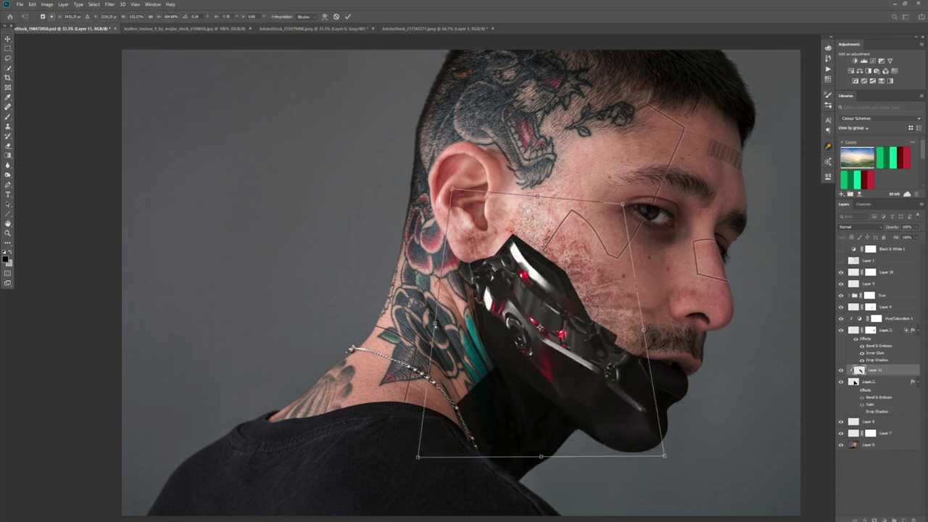
# Try stretching the robot part's lower corners outward and refining its rotation and position along the jaw
pyautogui.moveTo(418, 457); pyautogui.dragTo(400, 469)
pyautogui.moveTo(664, 456); pyautogui.dragTo(700, 460)
pyautogui.moveTo(622, 204); pyautogui.dragTo(674, 251)
pyautogui.press('Return')
pyautogui.hotkey('ctrl', 't')
pyautogui.moveTo(694, 406); pyautogui.dragTo(671, 445)
pyautogui.moveTo(515, 345); pyautogui.dragTo(505, 343)
pyautogui.moveTo(707, 244); pyautogui.dragTo(713, 257)
pyautogui.moveTo(635, 326); pyautogui.dragTo(679, 347)
pyautogui.press('Return')
pyautogui.moveTo(551, 326); pyautogui.dragTo(540, 313)
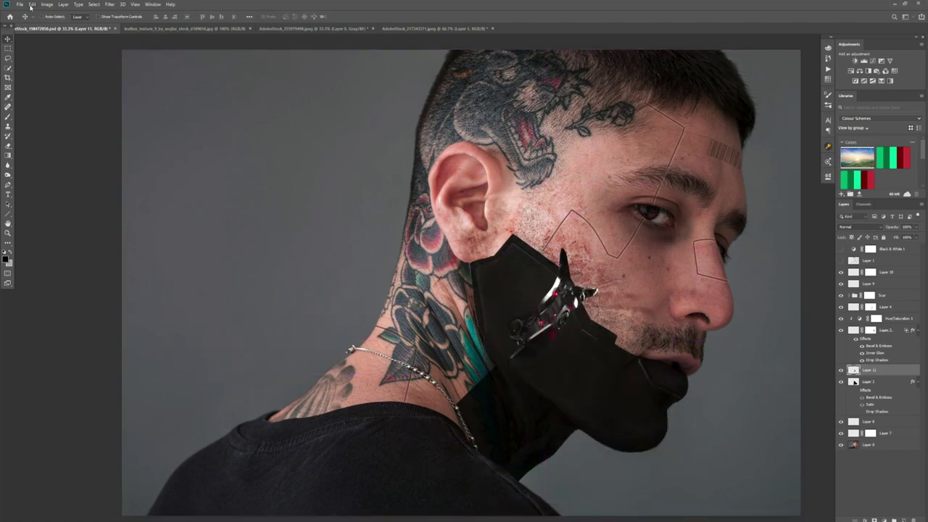
# Undo the placement of the robot part in the portrait
pyautogui.click(31, 7)
pyautogui.click(44, 13)
pyautogui.hotkey('ctrl', 't')
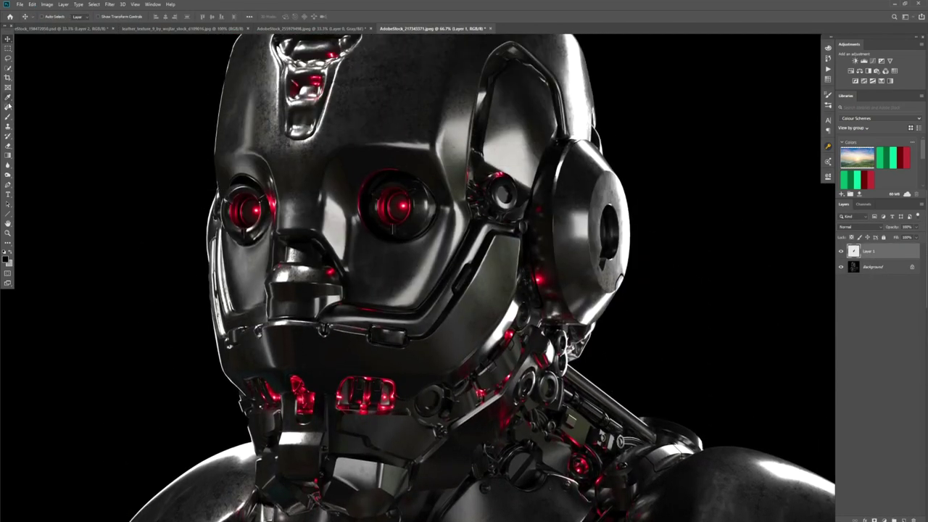
# Trace the round joint and its cables beside the robot's eye with a closed Pen tool path
pyautogui.click(8, 185)
pyautogui.hotkey('ctrl', '+')
pyautogui.hotkey('ctrl', '+')
pyautogui.moveTo(522, 191); pyautogui.dragTo(441, 400)
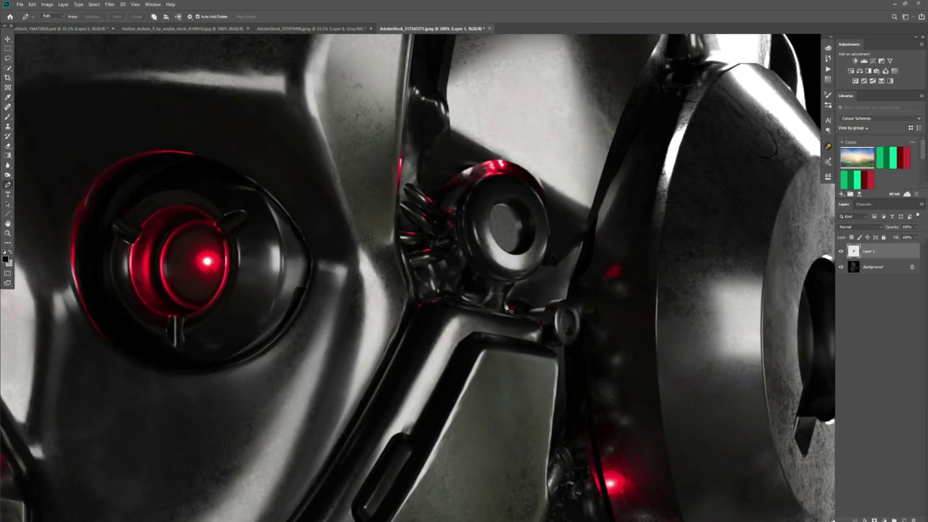
pyautogui.click(504, 304)
pyautogui.click(513, 286)
pyautogui.click(538, 266)
pyautogui.click(548, 218)
pyautogui.moveTo(518, 177); pyautogui.dragTo(490, 174)
pyautogui.click(467, 181)
pyautogui.click(431, 193)
pyautogui.click(406, 185)
pyautogui.click(400, 237)
pyautogui.click(423, 248)
pyautogui.click(434, 294)
pyautogui.click(499, 309)
pyautogui.click(504, 304)
# Convert the joint's path to a selection and copy it from the Background to a new layer
pyautogui.click(92, 17)
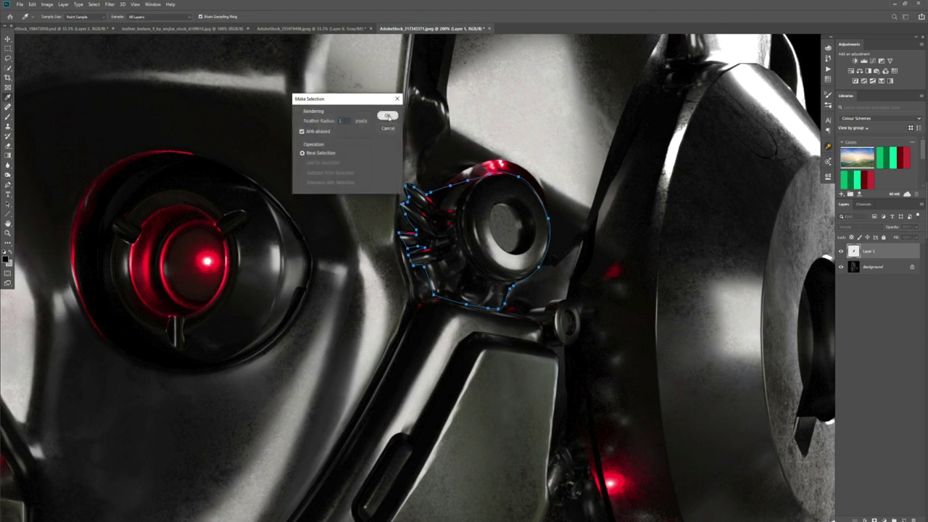
pyautogui.click(387, 116)
pyautogui.click(882, 272)
pyautogui.hotkey('ctrl', 'j')
# Move the robot joint into the portrait and rotate it into the jaw piece's upper corner below the ear
pyautogui.press('v')
pyautogui.moveTo(505, 235); pyautogui.dragTo(523, 189)
pyautogui.hotkey('ctrl', 't')
pyautogui.press('Return')
pyautogui.moveTo(573, 185); pyautogui.dragTo(461, 216)
pyautogui.hotkey('ctrl', 't')
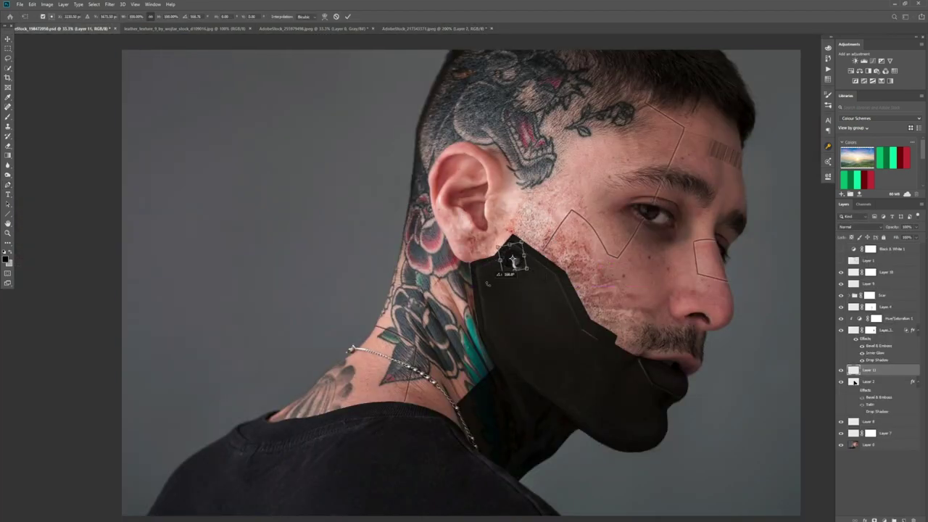
pyautogui.press('Return')
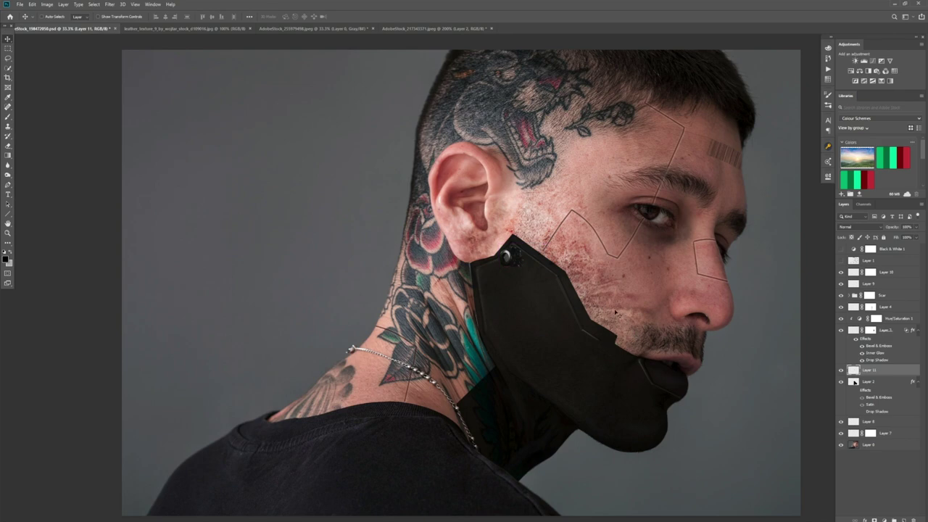
# Return to the robot image and delete the earlier jaw cutout, Layer 1
pyautogui.click(434, 29)
pyautogui.hotkey('ctrl', '-')
pyautogui.hotkey('ctrl', '-')
pyautogui.hotkey('ctrl', '-')
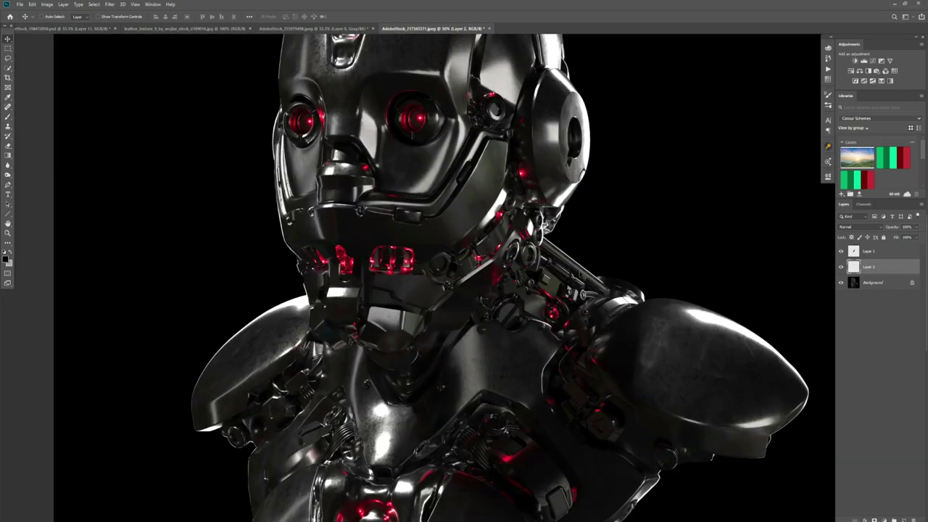
pyautogui.click(889, 256)
pyautogui.press('Delete')
# Trace the robot's jaw side plate and the neck mechanism beneath it with a closed Pen tool path
pyautogui.click(8, 185)
pyautogui.click(564, 208)
pyautogui.click(558, 226)
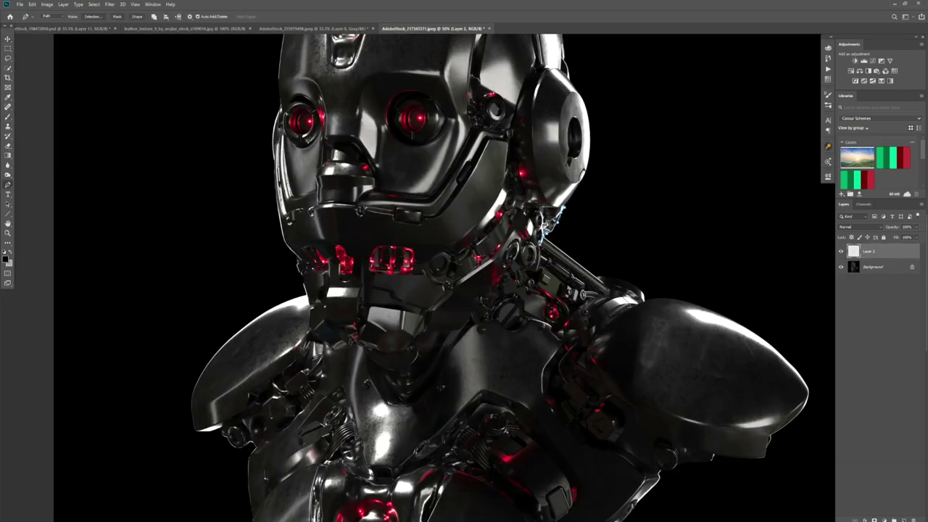
pyautogui.click(495, 282)
pyautogui.click(476, 297)
pyautogui.click(466, 321)
pyautogui.click(431, 331)
pyautogui.click(426, 322)
pyautogui.click(426, 309)
pyautogui.click(438, 302)
pyautogui.moveTo(445, 291); pyautogui.dragTo(439, 281)
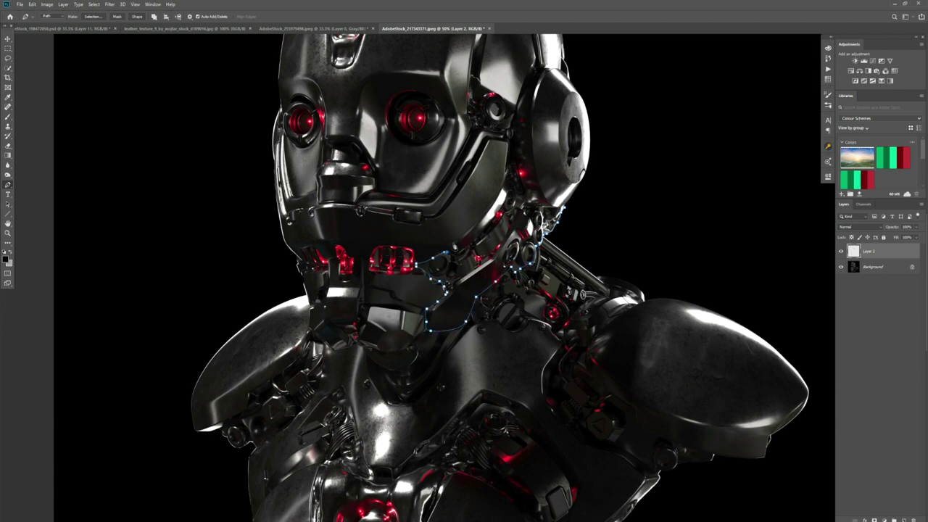
pyautogui.click(506, 139)
pyautogui.click(535, 209)
pyautogui.click(564, 208)
# Convert the jaw path to a selection and copy the mechanism to a new layer
pyautogui.click(93, 16)
pyautogui.click(387, 114)
pyautogui.hotkey('ctrl', 'j')
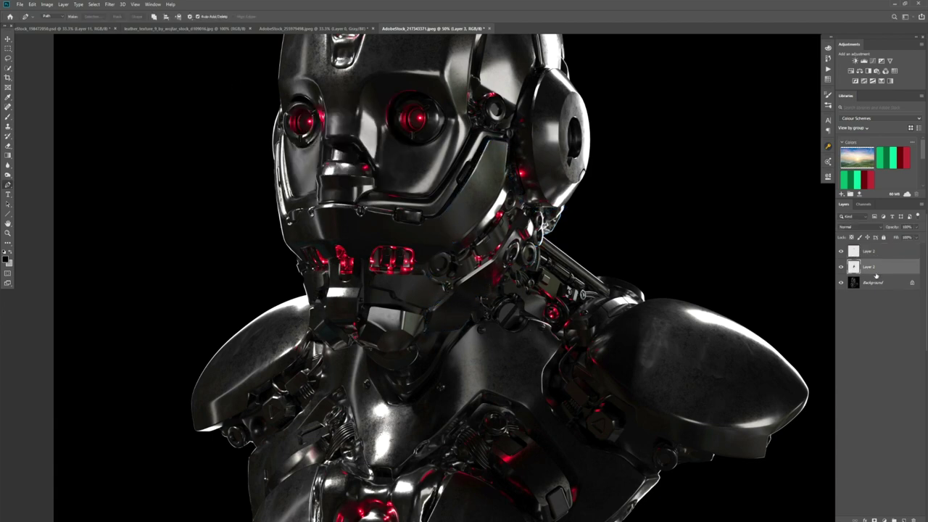
# Move the jaw mechanism into the portrait, then enlarge and rotate it over the man's jaw
pyautogui.press('v')
pyautogui.moveTo(471, 275); pyautogui.dragTo(531, 285)
pyautogui.hotkey('ctrl', 't')
pyautogui.moveTo(531, 275); pyautogui.dragTo(421, 283)
pyautogui.moveTo(476, 216); pyautogui.dragTo(647, 143)
pyautogui.moveTo(502, 284); pyautogui.dragTo(551, 329)
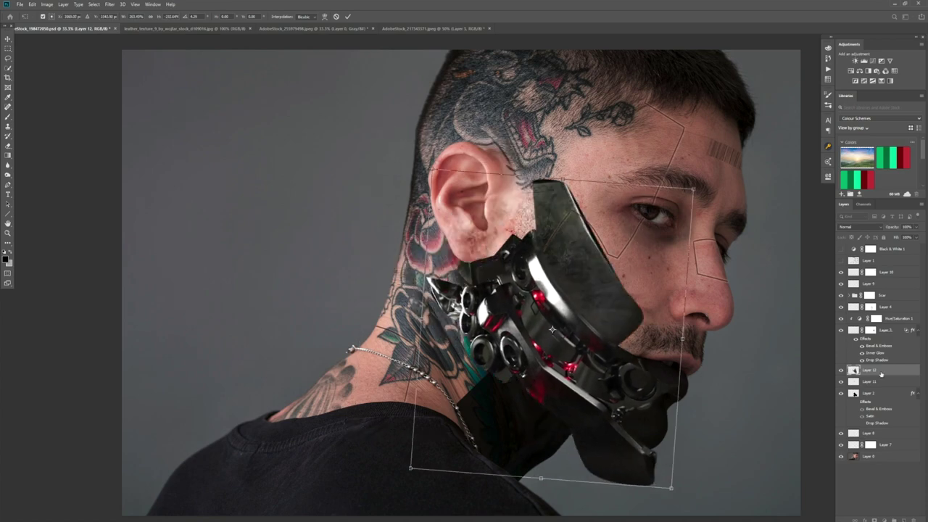
# Refine the mechanism's size, angle and position so its bright rim follows the jaw piece's upper edge
pyautogui.moveTo(690, 191); pyautogui.dragTo(714, 228)
pyautogui.moveTo(573, 323); pyautogui.dragTo(574, 298)
pyautogui.moveTo(710, 210); pyautogui.dragTo(687, 177)
pyautogui.moveTo(670, 194); pyautogui.dragTo(711, 177)
pyautogui.moveTo(556, 303); pyautogui.dragTo(536, 260)
pyautogui.press('Return')
# Add a layer mask to the mechanism and trace the plate overlapping the cheek with the Pen tool
pyautogui.click(875, 519)
pyautogui.press('p')
pyautogui.click(606, 347)
pyautogui.click(603, 335)
pyautogui.moveTo(531, 223); pyautogui.dragTo(506, 178)
pyautogui.moveTo(590, 147); pyautogui.dragTo(629, 160)
pyautogui.moveTo(679, 203); pyautogui.dragTo(681, 238)
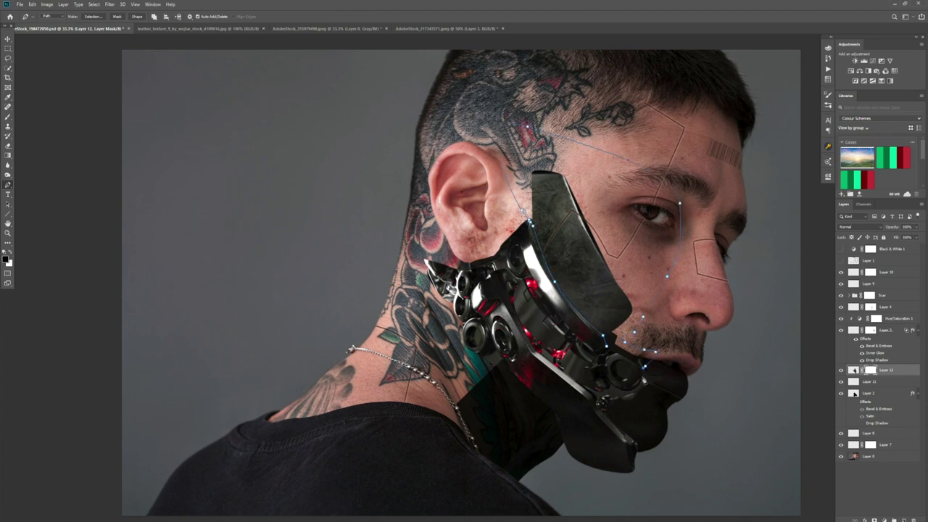
pyautogui.click(606, 346)
# Convert the cheek path to a selection and fill it with black on the mask to hide the plate
pyautogui.click(92, 16)
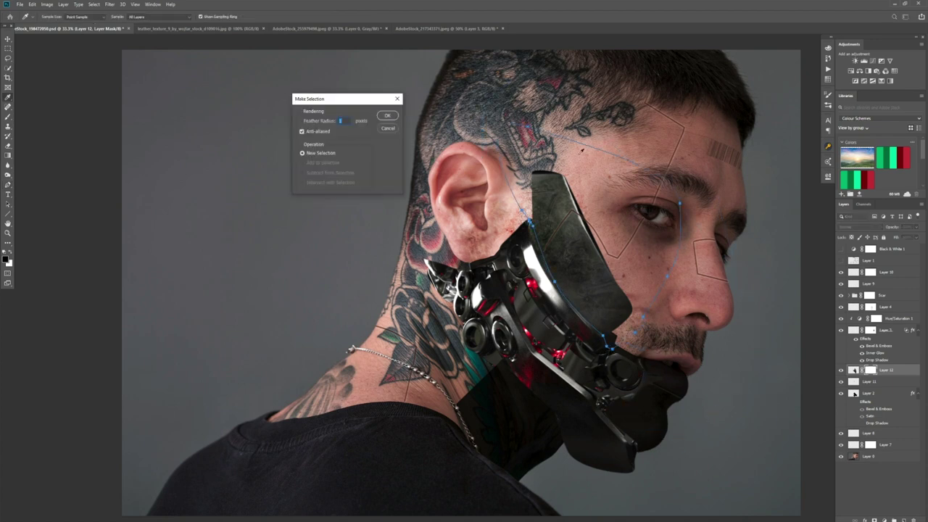
pyautogui.press('Return')
pyautogui.press('x')
pyautogui.hotkey('ctrl', 'BackSpace')
pyautogui.hotkey('ctrl', 'd')
# Trace the mechanism part overlapping the chin, convert the path to a selection and fill it with black on the mask
pyautogui.click(644, 372)
pyautogui.click(641, 387)
pyautogui.click(644, 372)
pyautogui.click(93, 16)
pyautogui.press('Return')
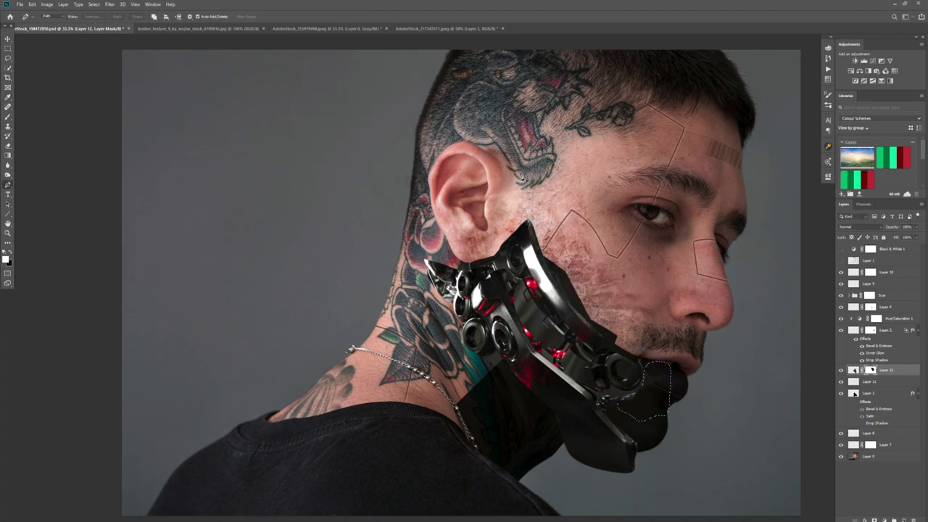
pyautogui.hotkey('ctrl', 'BackSpace')
pyautogui.hotkey('ctrl', 'd')
# Move the masked mechanism slightly down and warp it so it bends along the jaw and chin
pyautogui.press('v')
pyautogui.moveTo(526, 307)
pyautogui.mouseDown()
pyautogui.moveTo(513, 299)
pyautogui.moveTo(527, 316)
pyautogui.mouseUp()
pyautogui.hotkey('ctrl', 't')
pyautogui.rightClick(527, 316)
pyautogui.click(545, 375)
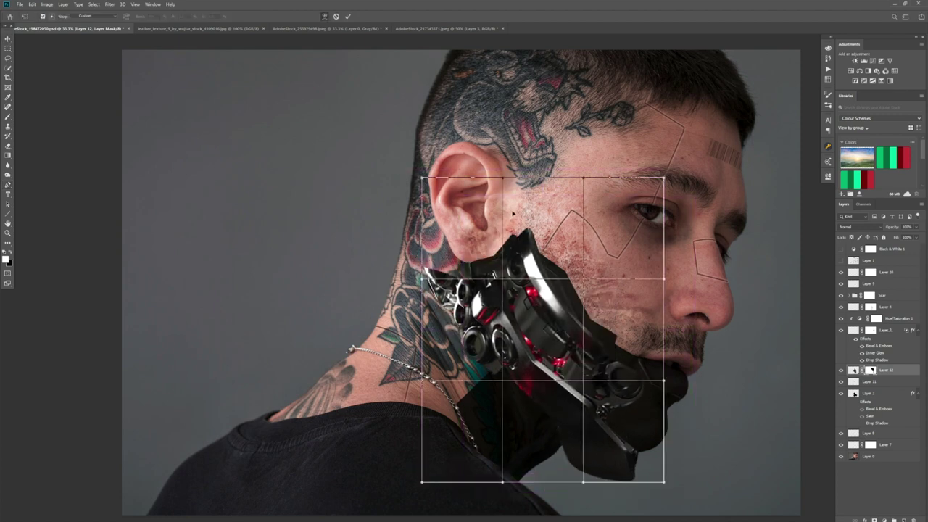
pyautogui.moveTo(519, 251); pyautogui.dragTo(506, 255)
pyautogui.moveTo(629, 379); pyautogui.dragTo(658, 394)
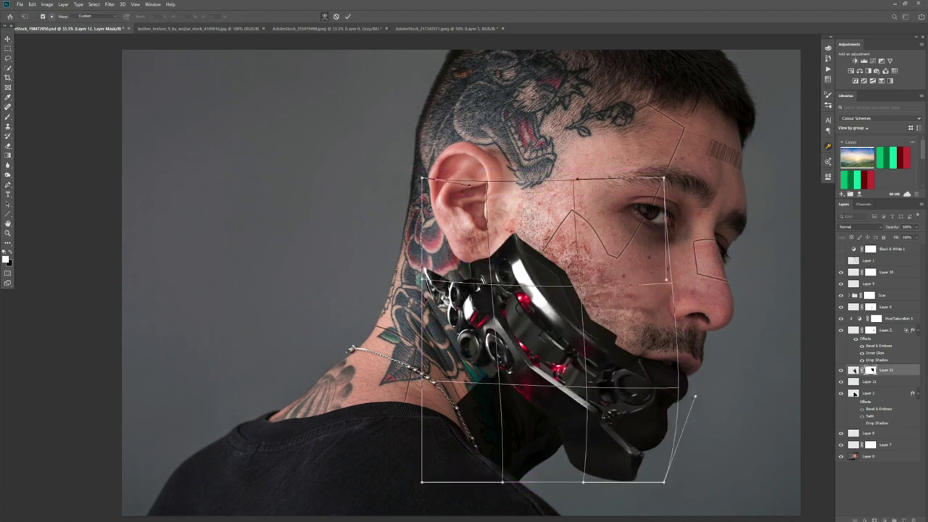
pyautogui.press('Return')
# Trace the mechanism parts protruding over the neck below the ear and hide them with black on the mask
pyautogui.press('p')
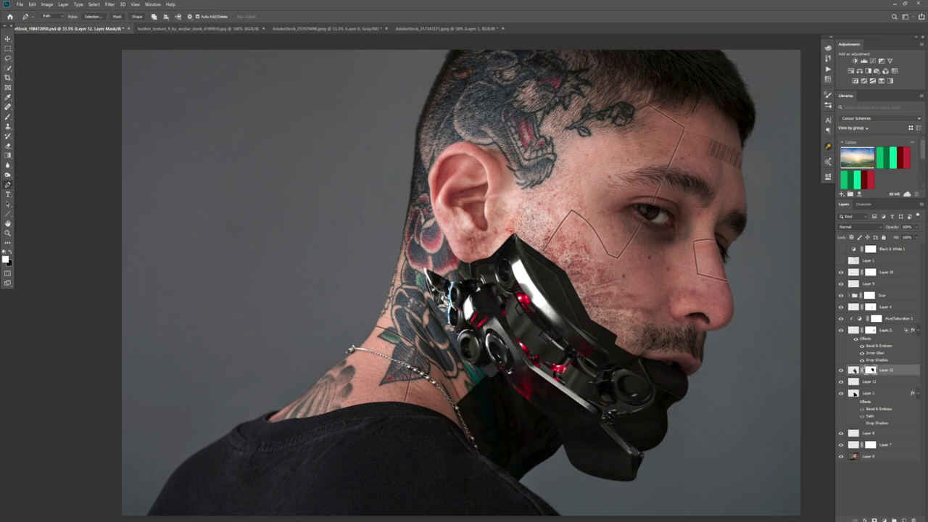
pyautogui.rightClick(450, 287)
pyautogui.click(478, 319)
pyautogui.press('Return')
pyautogui.hotkey('ctrl', 'BackSpace')
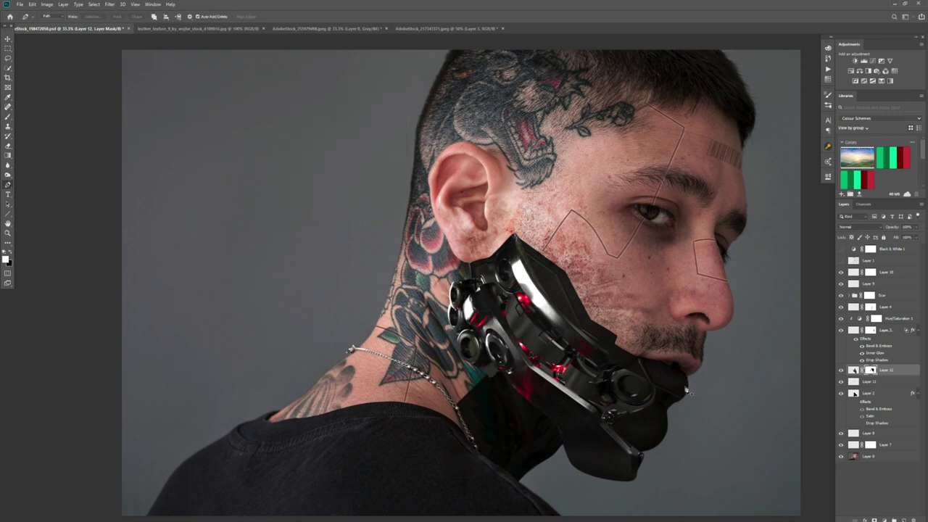
pyautogui.click(840, 250)
pyautogui.click(841, 249)
# Switch to the robot image and trace its neck rods and joints with the Pen tool
pyautogui.click(445, 28)
pyautogui.scroll(-3, 588, 315)
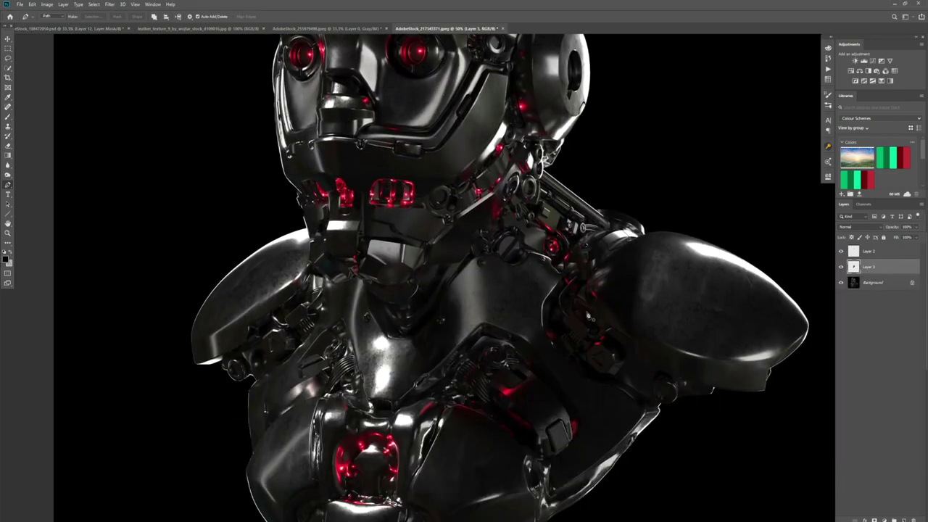
pyautogui.scroll(2, 662, 174)
pyautogui.click(424, 172)
pyautogui.click(543, 265)
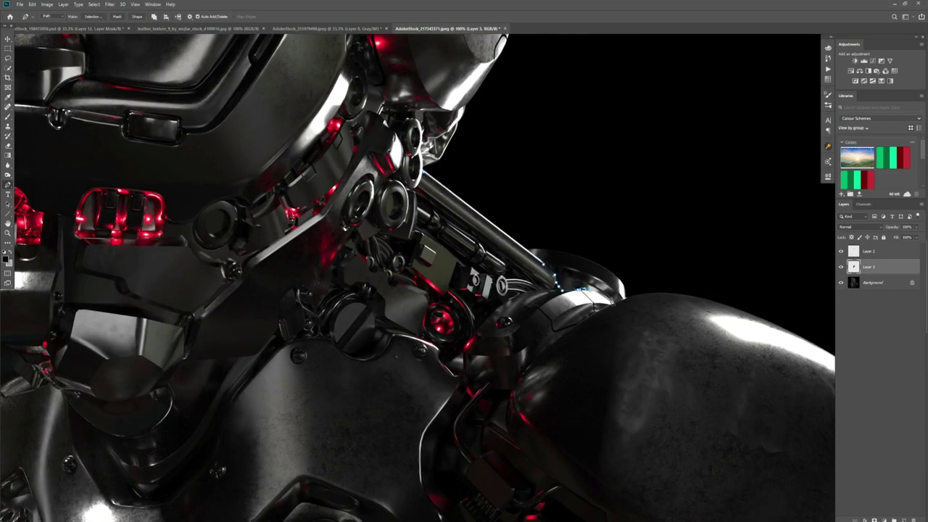
pyautogui.click(612, 299)
pyautogui.click(523, 451)
pyautogui.click(455, 392)
pyautogui.click(408, 335)
pyautogui.click(352, 350)
pyautogui.click(334, 285)
pyautogui.click(356, 235)
pyautogui.click(407, 169)
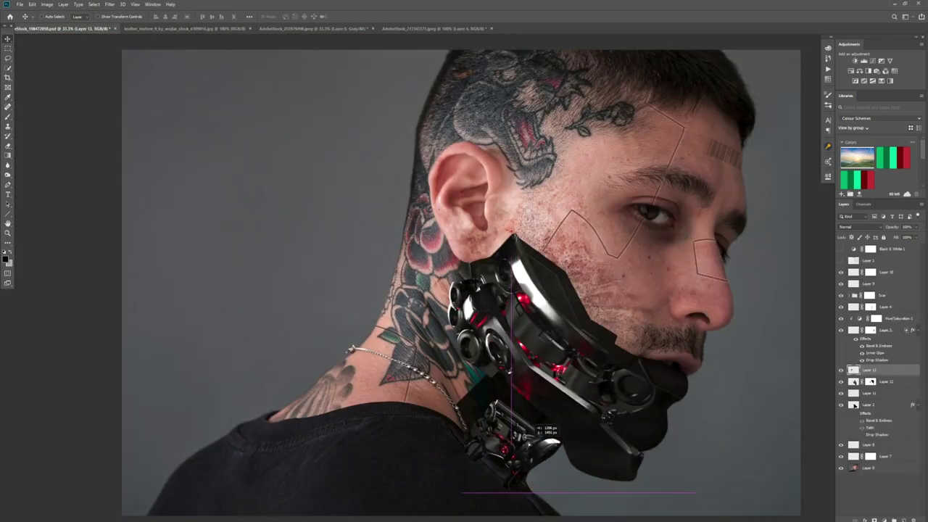
# Clip the neck mechanism to the jaw piece, then enlarge and rotate it to fill the open neck area
pyautogui.keyDown('alt'); pyautogui.click(867, 400); pyautogui.keyUp('alt')
pyautogui.hotkey('ctrl', 't')
pyautogui.moveTo(569, 391); pyautogui.dragTo(542, 521)
pyautogui.moveTo(478, 383); pyautogui.dragTo(448, 275)
pyautogui.hotkey('ctrl', '-')
pyautogui.hotkey('ctrl', '-')
pyautogui.moveTo(519, 433)
pyautogui.mouseDown()
pyautogui.moveTo(482, 418)
pyautogui.moveTo(510, 427)
pyautogui.mouseUp()
pyautogui.moveTo(460, 270); pyautogui.dragTo(464, 277)
pyautogui.moveTo(493, 355); pyautogui.dragTo(476, 332)
pyautogui.moveTo(497, 427); pyautogui.dragTo(507, 423)
pyautogui.moveTo(464, 360); pyautogui.dragTo(473, 364)
pyautogui.press('Return')
pyautogui.hotkey('ctrl', '+')
pyautogui.hotkey('ctrl', '+')
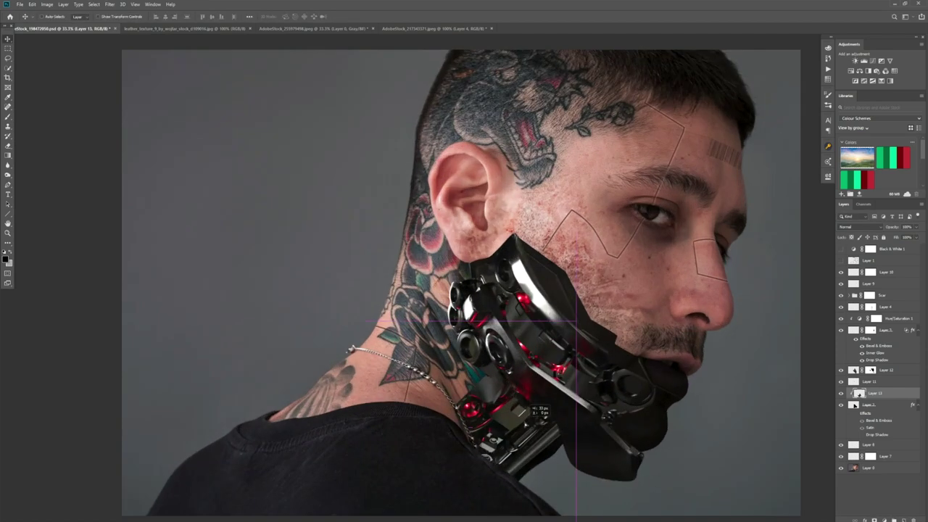
# Reposition the neck mechanism, duplicate it as another clipped layer and offset both pieces within the neck opening
pyautogui.moveTo(493, 407); pyautogui.dragTo(478, 368)
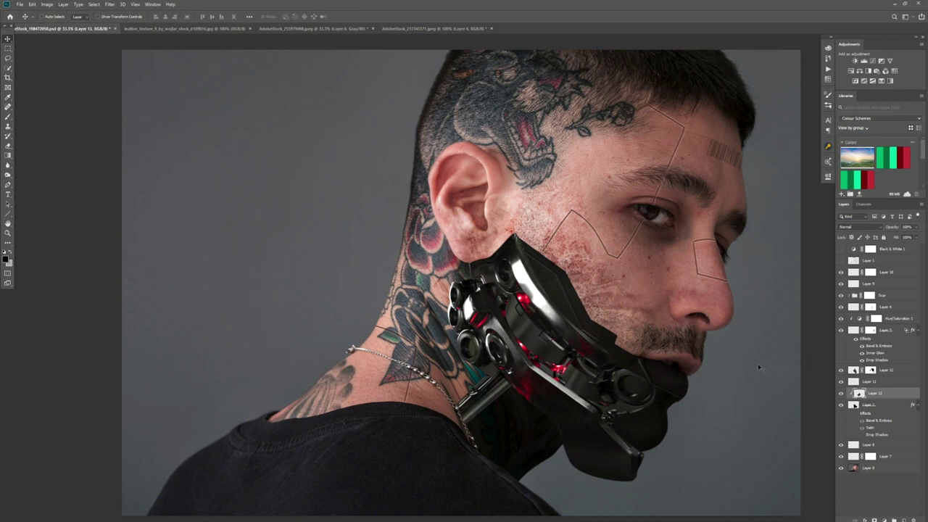
pyautogui.moveTo(519, 374)
pyautogui.mouseDown()
pyautogui.moveTo(500, 399)
pyautogui.moveTo(537, 410)
pyautogui.moveTo(519, 400)
pyautogui.moveTo(519, 370)
pyautogui.mouseUp()
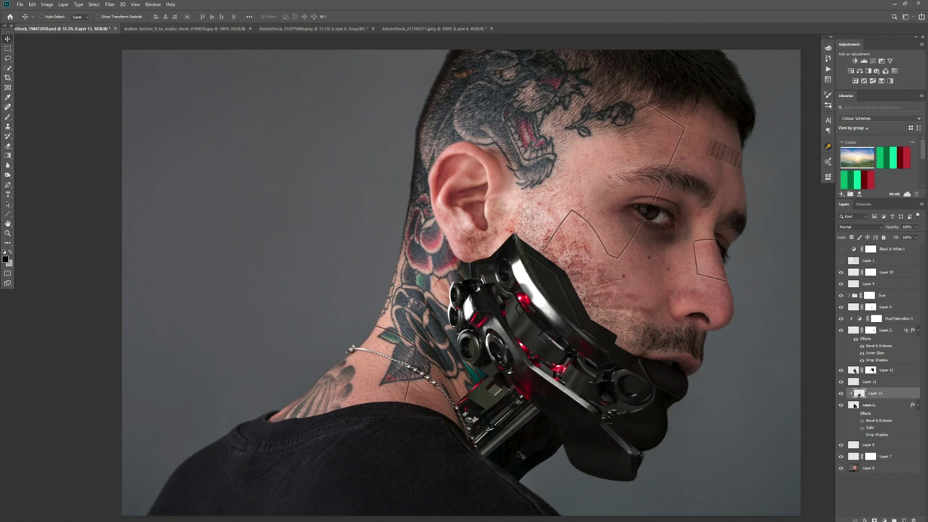
pyautogui.hotkey('ctrl', 'j')
pyautogui.hotkey('ctrl', 'alt', 'g')
pyautogui.moveTo(522, 455)
pyautogui.mouseDown()
pyautogui.moveTo(535, 464)
pyautogui.moveTo(519, 459)
pyautogui.mouseUp()
pyautogui.click(887, 407)
pyautogui.moveTo(506, 426); pyautogui.dragTo(525, 428)
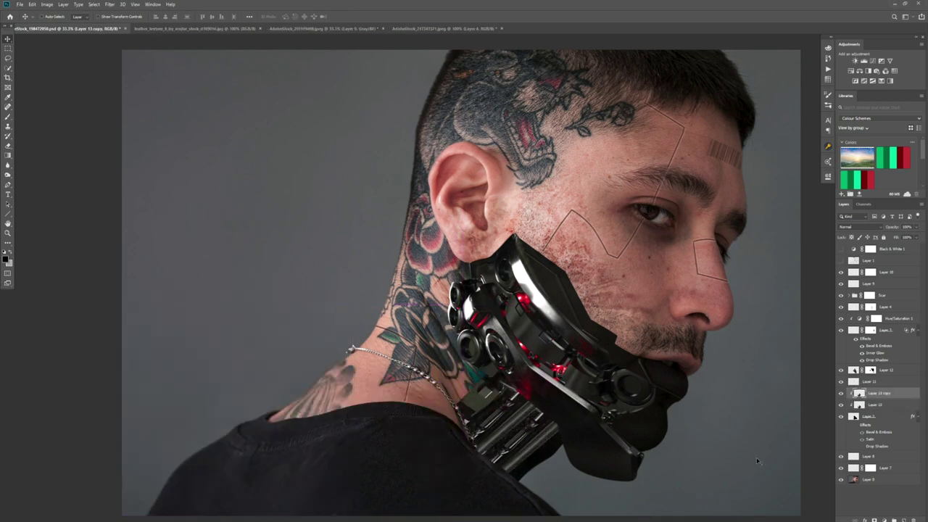
pyautogui.moveTo(503, 427); pyautogui.dragTo(687, 370)
pyautogui.click(887, 406)
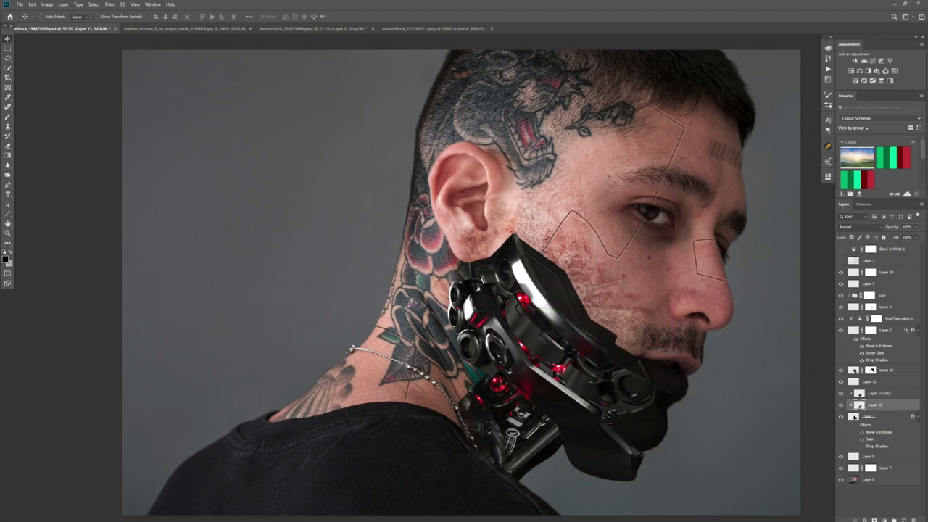
# Add a Curves adjustment layer clipped to the jaw piece on Layer 2
pyautogui.hotkey('ctrl', '-')
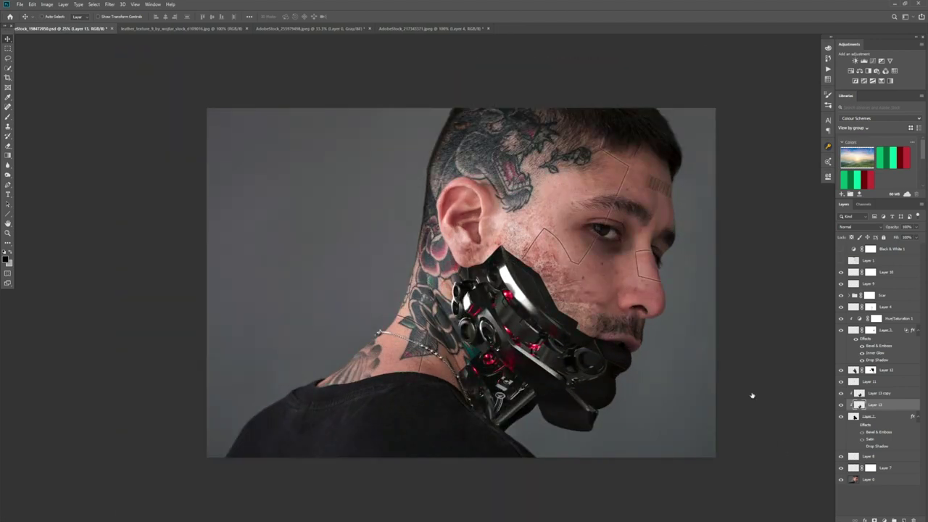
pyautogui.hotkey('ctrl', '+')
pyautogui.moveTo(840, 405)
pyautogui.mouseDown()
pyautogui.moveTo(841, 372)
pyautogui.moveTo(842, 409)
pyautogui.mouseUp()
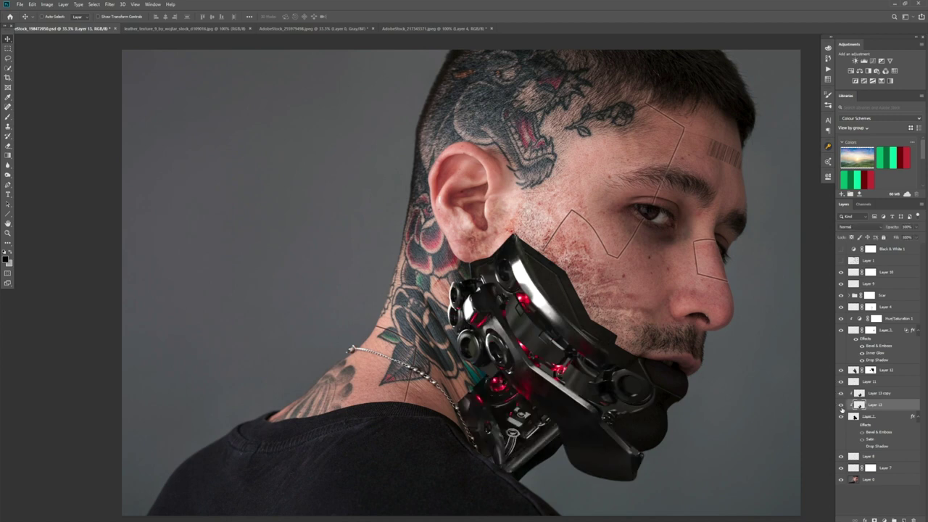
pyautogui.click(897, 416)
pyautogui.hotkey('ctrl', 'm')
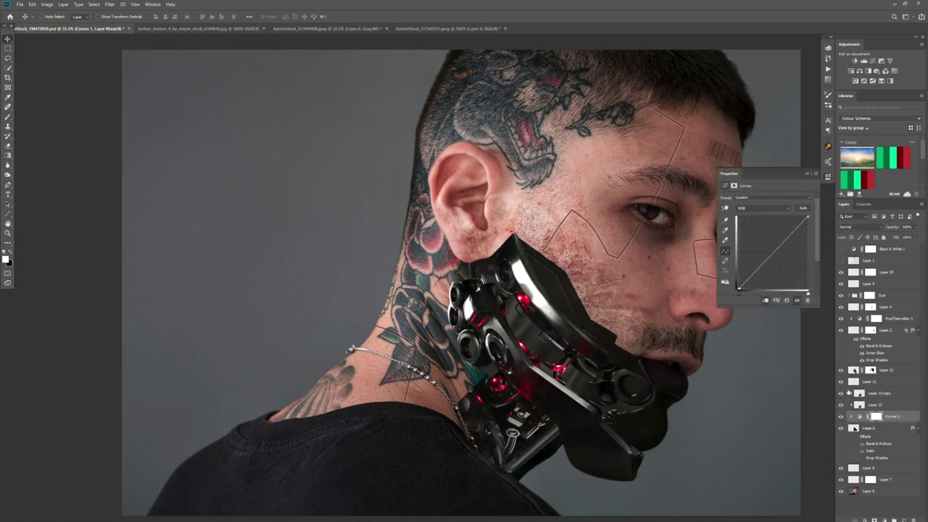
pyautogui.click(875, 404)
pyautogui.hotkey('ctrl', 'm')
pyautogui.hotkey('ctrl', 'z')
# Add a second Curves adjustment clipped to the jaw mechanism and brighten its midtones
pyautogui.click(886, 370)
pyautogui.click(873, 61)
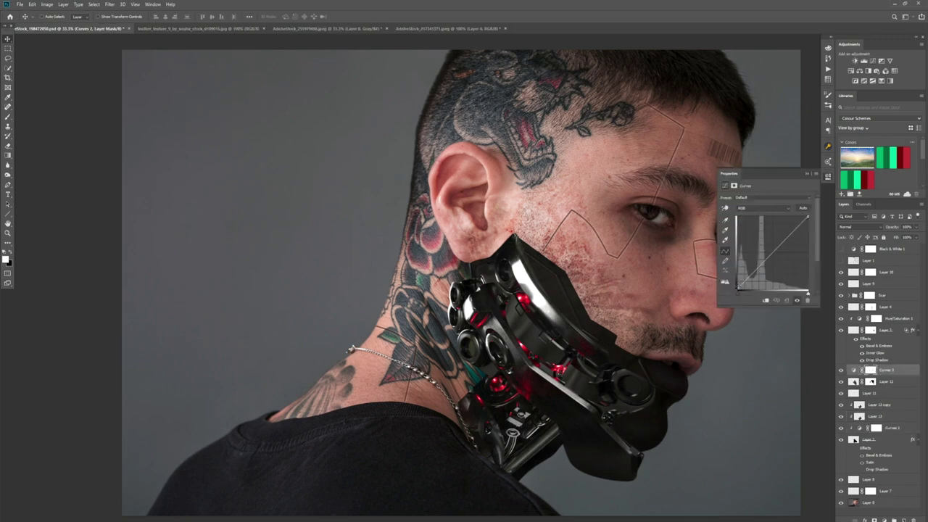
pyautogui.keyDown('alt'); pyautogui.click(860, 375); pyautogui.keyUp('alt')
pyautogui.moveTo(736, 291); pyautogui.dragTo(728, 287)
pyautogui.doubleClick(860, 370)
pyautogui.moveTo(773, 250); pyautogui.dragTo(765, 243)
pyautogui.moveTo(736, 290)
pyautogui.mouseDown()
pyautogui.moveTo(735, 279)
pyautogui.moveTo(735, 288)
pyautogui.mouseUp()
pyautogui.click(807, 173)
pyautogui.click(840, 369)
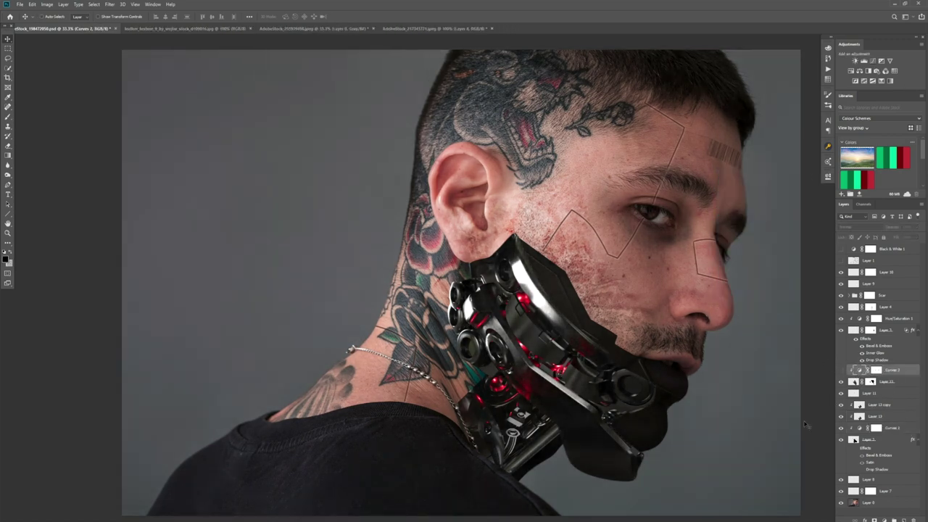
# Delete the second Curves adjustment, the jaw mechanism, both neck mechanism layers and the leftover Layer 11
pyautogui.press('Delete')
pyautogui.press('Delete')
pyautogui.click(877, 381)
pyautogui.press('Delete')
pyautogui.press('Delete')
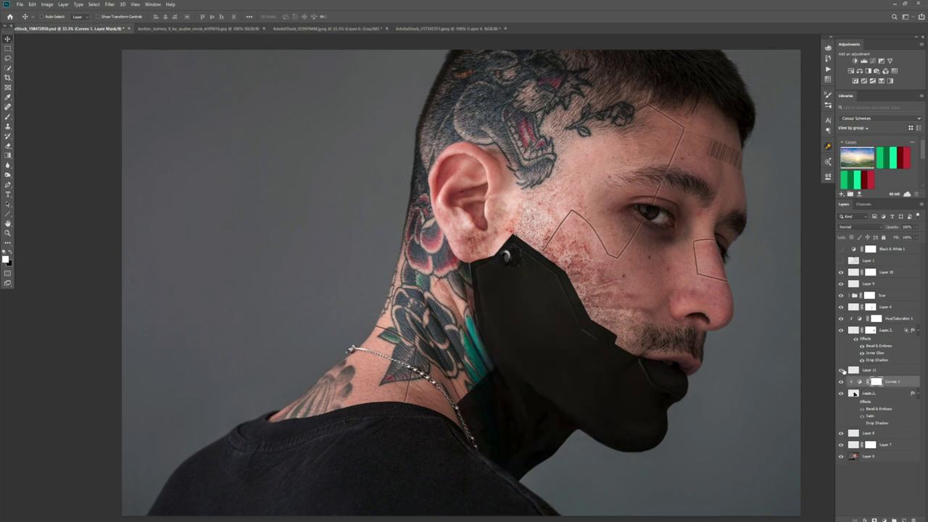
pyautogui.click(869, 370)
pyautogui.press('Delete')
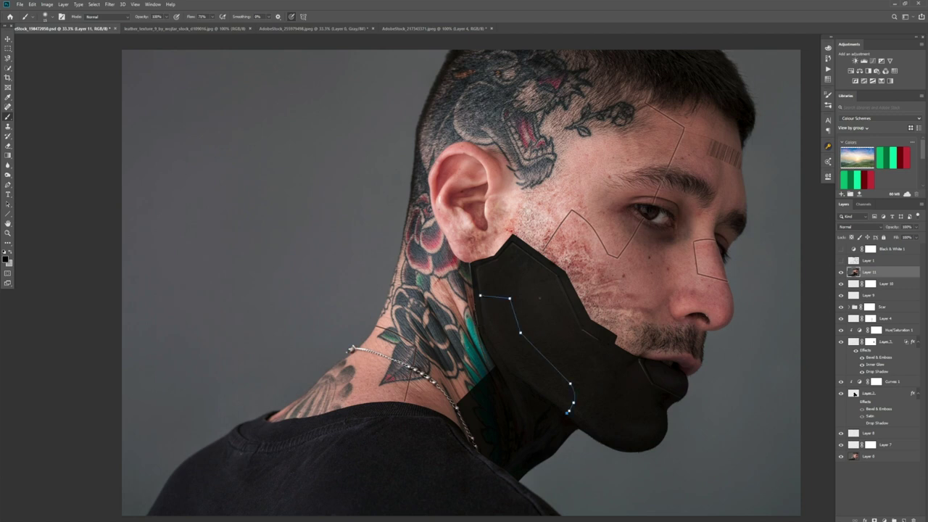
# Set the brush flow to 100% and stroke the pen path as a dark panel seam across the jaw piece
pyautogui.moveTo(885, 275); pyautogui.dragTo(877, 376)
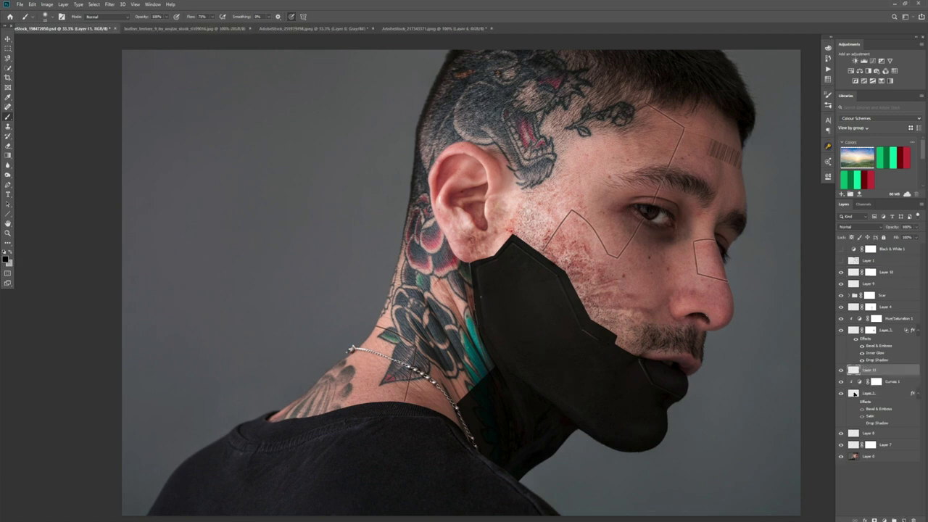
pyautogui.moveTo(212, 16)
pyautogui.mouseDown()
pyautogui.moveTo(213, 27)
pyautogui.moveTo(232, 27)
pyautogui.mouseUp()
pyautogui.press('Return')
pyautogui.hotkey('ctrl', 'z')
pyautogui.hotkey('ctrl', 'z')
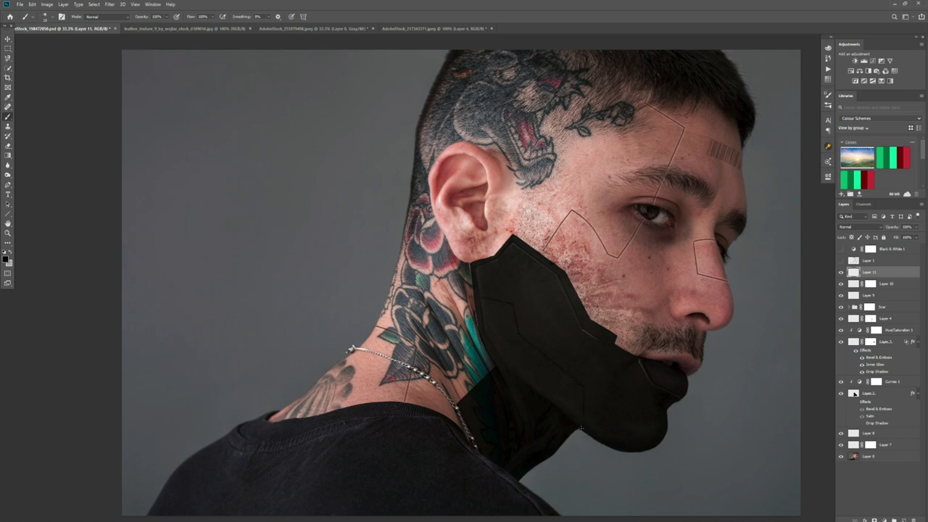
# Add a new layer for a light grey highlight beside the jaw seam and lower that layer's opacity
pyautogui.hotkey('shift', '5')
pyautogui.hotkey('ctrl', 'shift', 'alt', 'n')
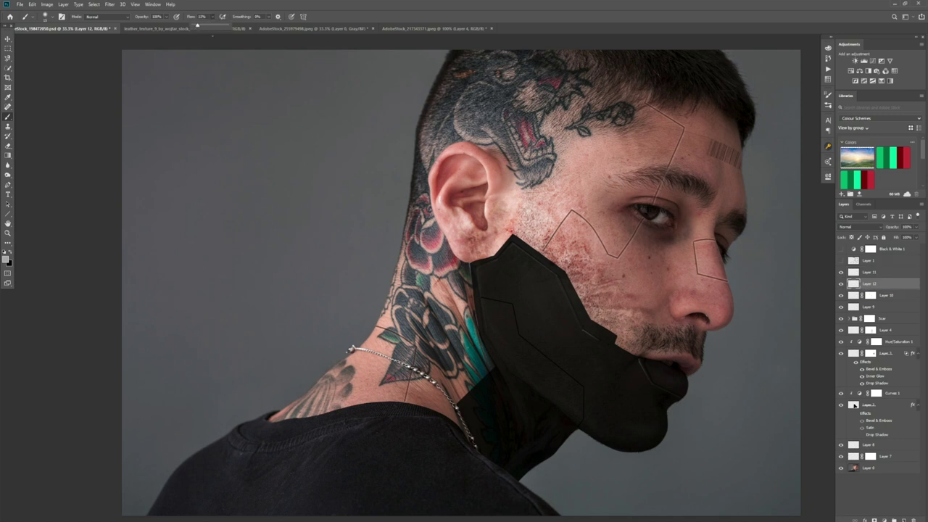
pyautogui.moveTo(916, 227); pyautogui.dragTo(899, 241)
pyautogui.hotkey('alt', ']')
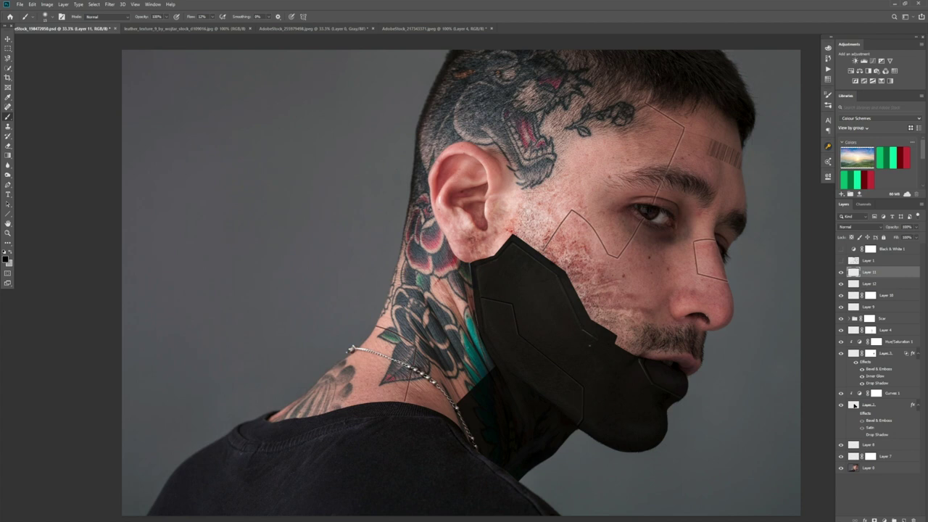
# Extend the jaw seam toward the cheek with a dark line at 18% flow and add its grey highlight on Layer 12
pyautogui.hotkey('shift', '8')
pyautogui.hotkey('shift', '2')
pyautogui.hotkey('shift', '1')
pyautogui.hotkey('shift', '8')
pyautogui.click(856, 286)
pyautogui.press('x')
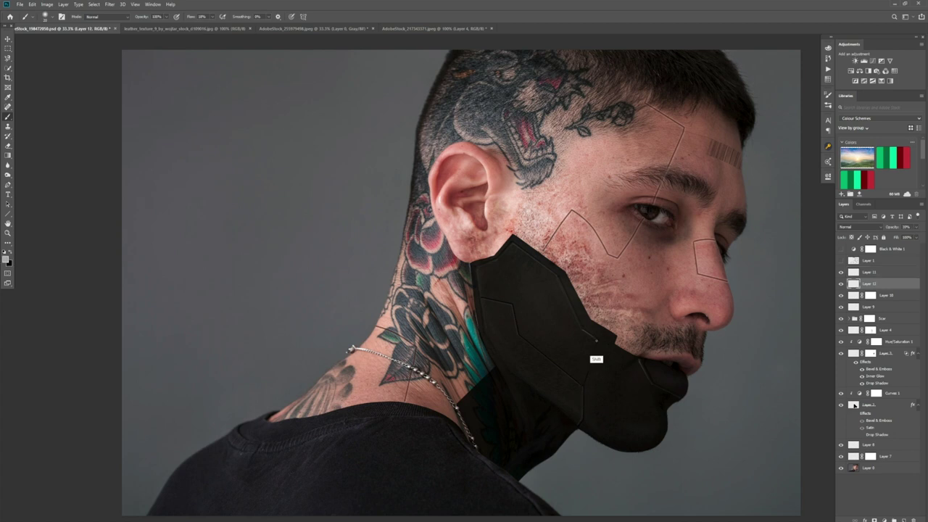
pyautogui.click(913, 232)
# On a new layer, draw a straight black seam from the corner of the mouth down the chin piece
pyautogui.hotkey('ctrl', 'shift', 'alt', 'n')
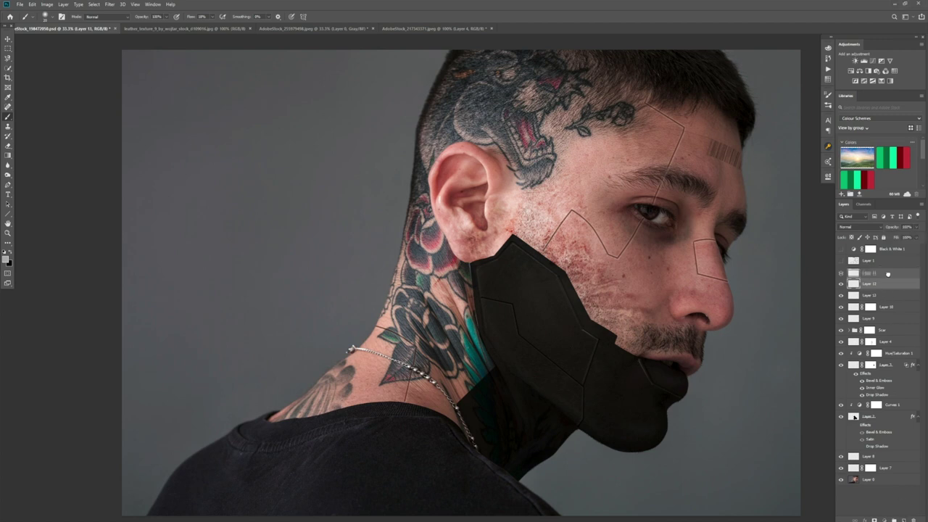
pyautogui.press('x')
pyautogui.click(212, 17)
pyautogui.moveTo(211, 25); pyautogui.dragTo(242, 25)
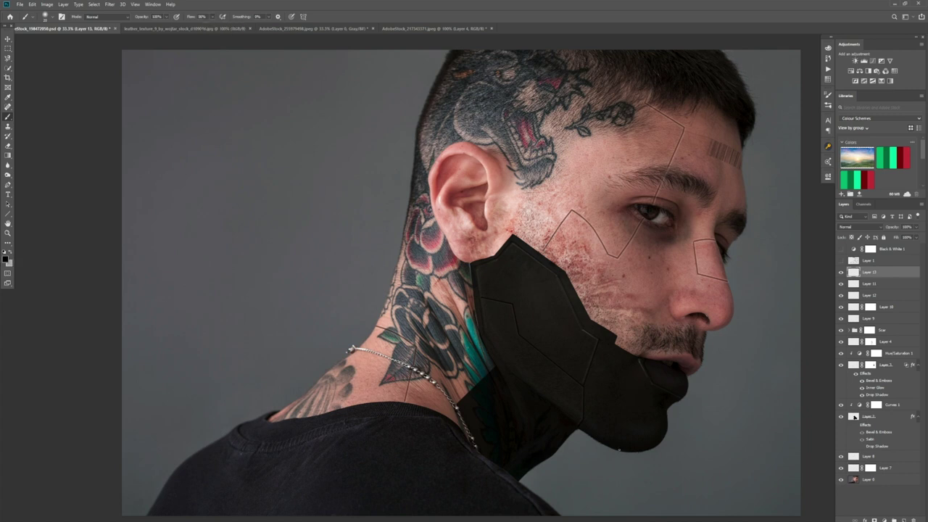
pyautogui.click(638, 364)
pyautogui.keyDown('shift'); pyautogui.click(635, 420); pyautogui.keyUp('shift')
# On another new layer, draw a grey highlight along the chin seam at 9% flow and reduce the layer's opacity
pyautogui.press('x')
pyautogui.hotkey('shift', '0')
pyautogui.hotkey('shift', '9')
pyautogui.hotkey('ctrl', 'shift', 'alt', 'n')
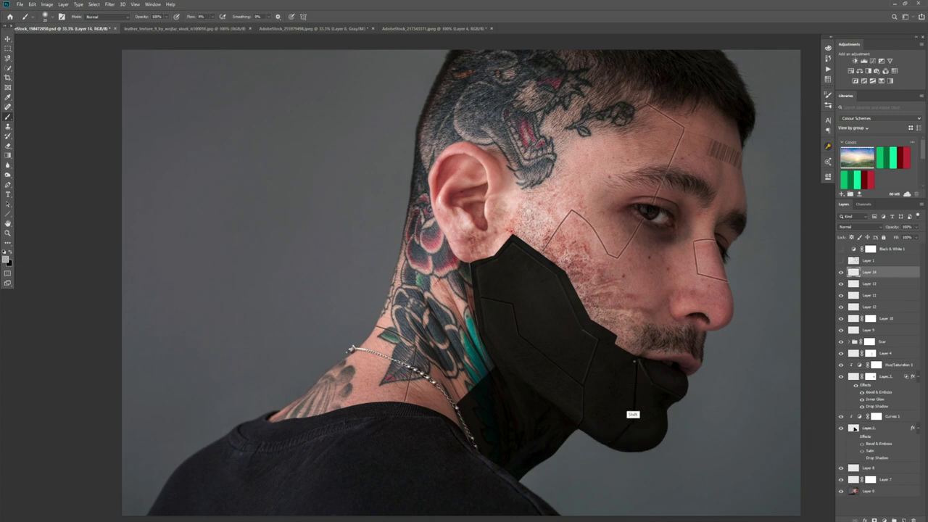
pyautogui.keyDown('shift'); pyautogui.click(634, 419); pyautogui.keyUp('shift')
pyautogui.keyDown('shift'); pyautogui.click(610, 445); pyautogui.keyUp('shift')
pyautogui.click(916, 227)
pyautogui.moveTo(917, 237); pyautogui.dragTo(907, 240)
pyautogui.click(840, 249)
pyautogui.click(841, 249)
# Reshape the barcode on Layer 10 with Free Transform so it fits the angle of the forehead
pyautogui.hotkey('ctrl', 't')
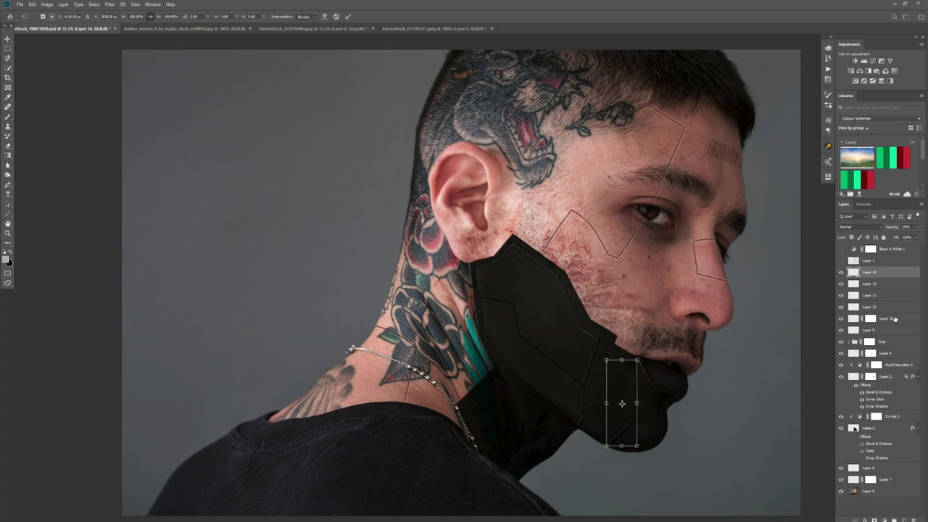
pyautogui.press('Escape')
pyautogui.click(852, 319)
pyautogui.hotkey('ctrl', 't')
pyautogui.rightClick(716, 145)
pyautogui.click(729, 174)
pyautogui.moveTo(749, 132); pyautogui.dragTo(721, 150)
pyautogui.press('Return')
pyautogui.press('v')
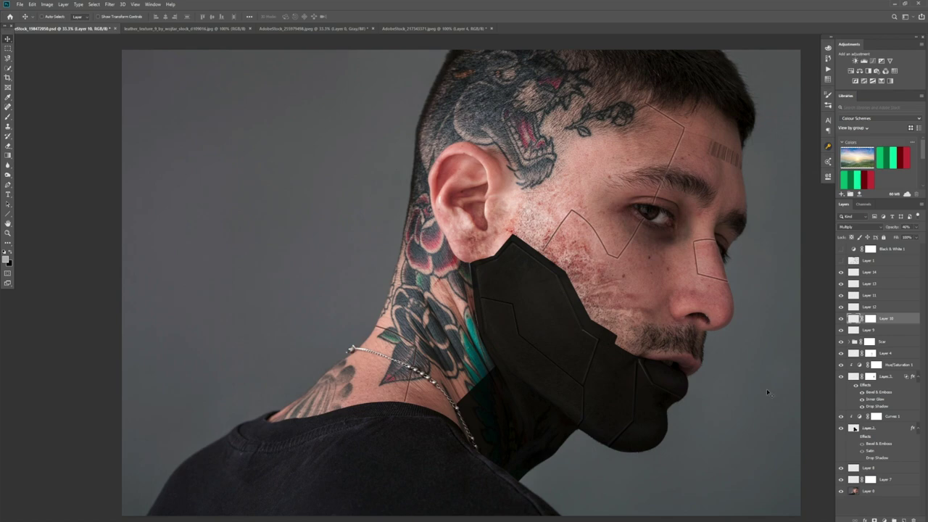
pyautogui.click(841, 249)
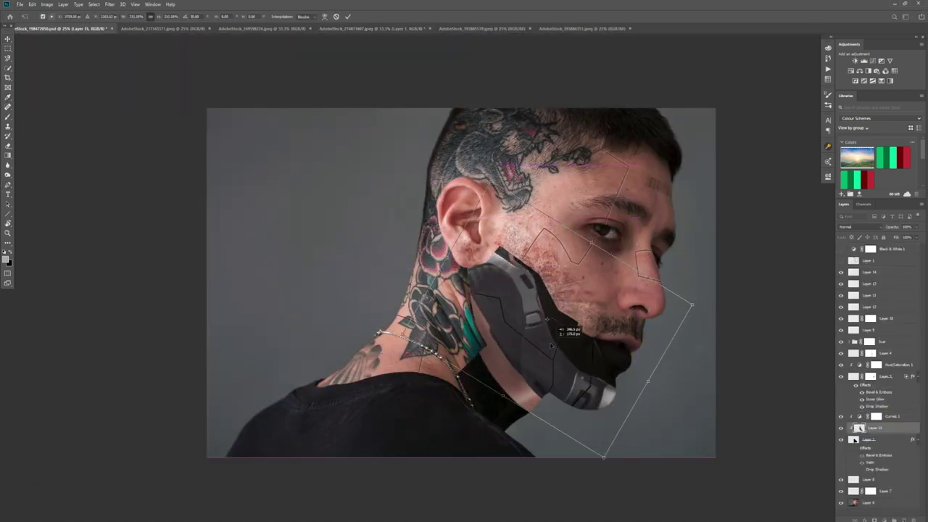
# Scale, rotate and position the grey prosthetic piece so that it covers the jaw
pyautogui.moveTo(551, 346); pyautogui.dragTo(621, 302)
pyautogui.moveTo(542, 398); pyautogui.dragTo(525, 369)
pyautogui.moveTo(425, 129); pyautogui.dragTo(452, 172)
pyautogui.moveTo(590, 285); pyautogui.dragTo(627, 287)
pyautogui.press('Return')
# Move the prosthetic layer above the Hue/Saturation adjustment and set its blend mode to Soft Light
pyautogui.click(860, 227)
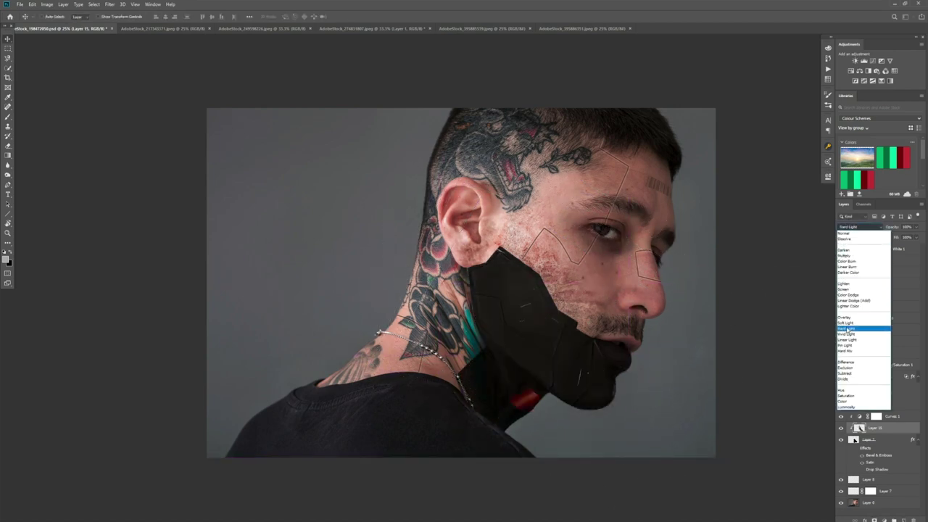
pyautogui.click(844, 234)
pyautogui.moveTo(879, 427); pyautogui.dragTo(896, 360)
pyautogui.click(861, 226)
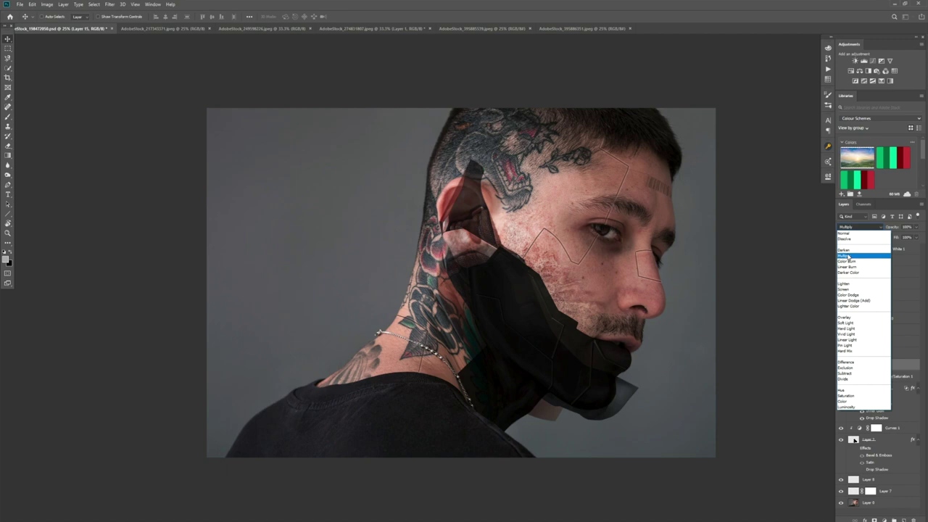
pyautogui.click(845, 322)
# Resize and warp the prosthetic piece so its contours follow the jaw and chin
pyautogui.hotkey('ctrl', 't')
pyautogui.moveTo(656, 424); pyautogui.dragTo(620, 421)
pyautogui.moveTo(529, 242)
pyautogui.mouseDown()
pyautogui.moveTo(534, 233)
pyautogui.moveTo(542, 249)
pyautogui.mouseUp()
pyautogui.click(324, 16)
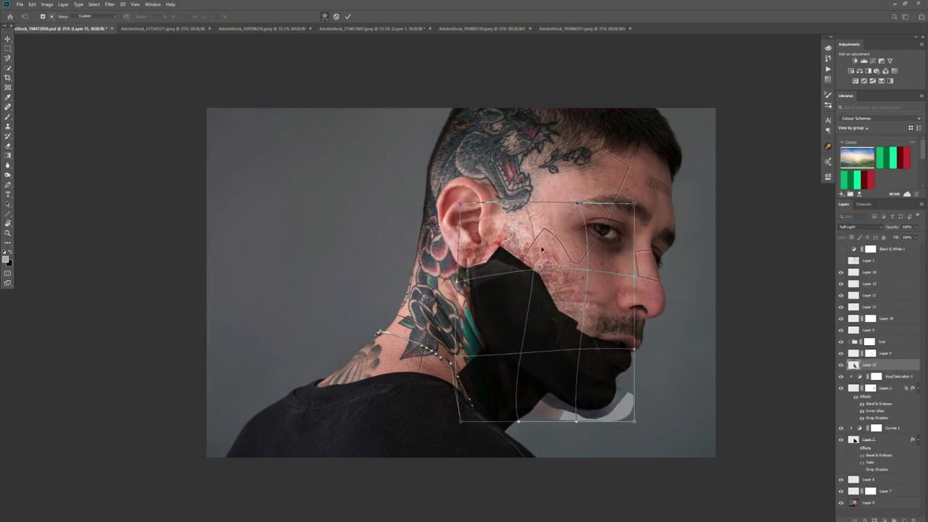
pyautogui.moveTo(596, 388); pyautogui.dragTo(598, 377)
pyautogui.press('Return')
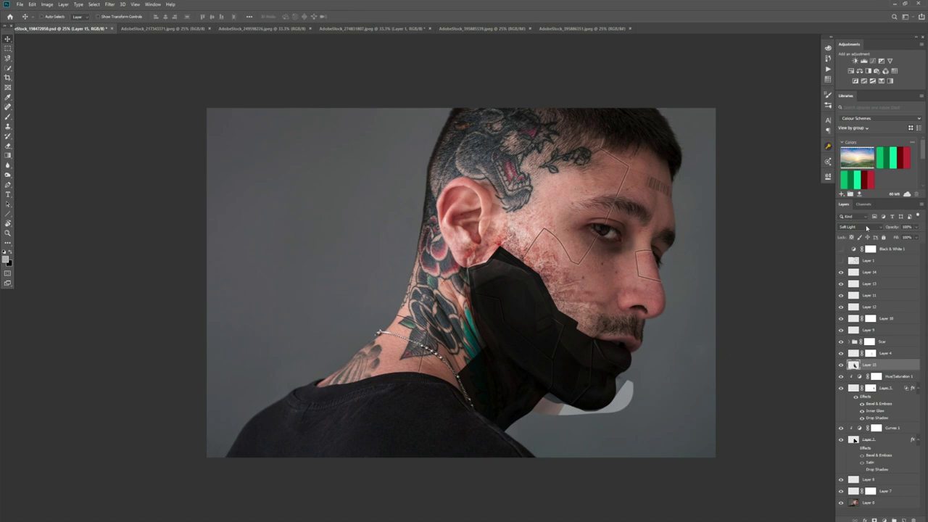
# Try Hard Light and other blend modes on the grey prosthetic layer, and delete the layer
pyautogui.click(862, 226)
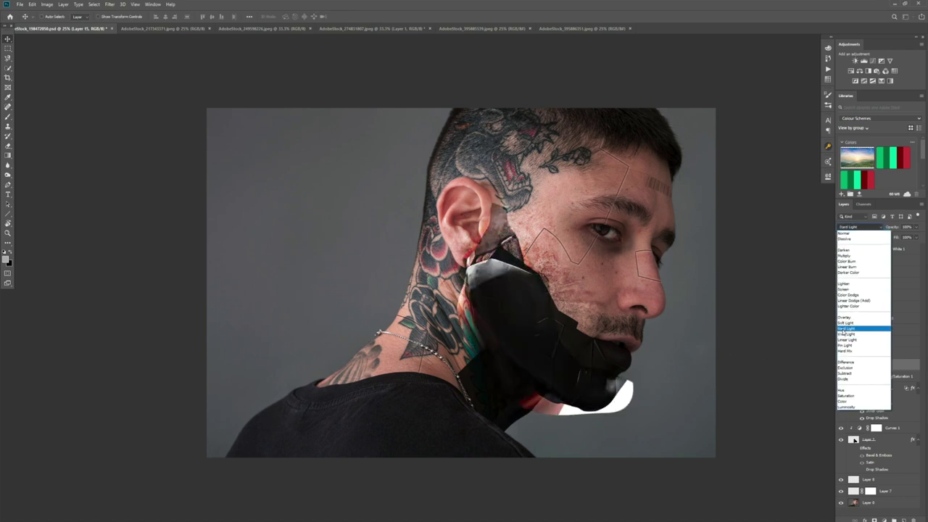
pyautogui.click(777, 318)
pyautogui.press('Delete')
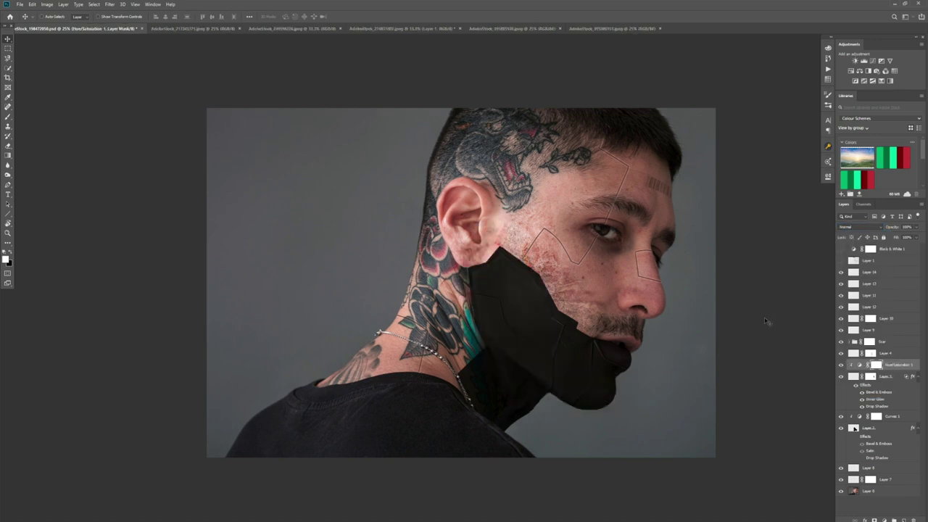
# Bring the silver robot woman's lower face piece into the portrait and enlarge it over the man's jaw
pyautogui.click(609, 28)
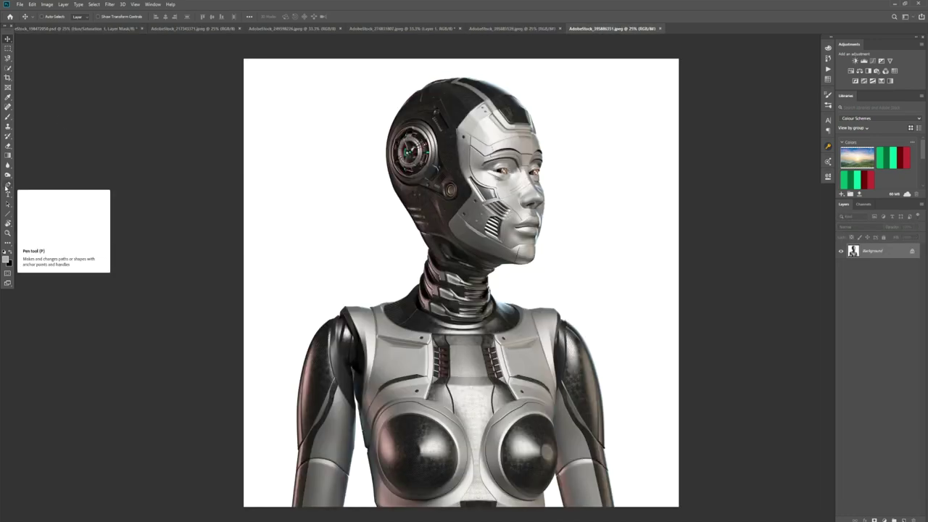
pyautogui.press('l')
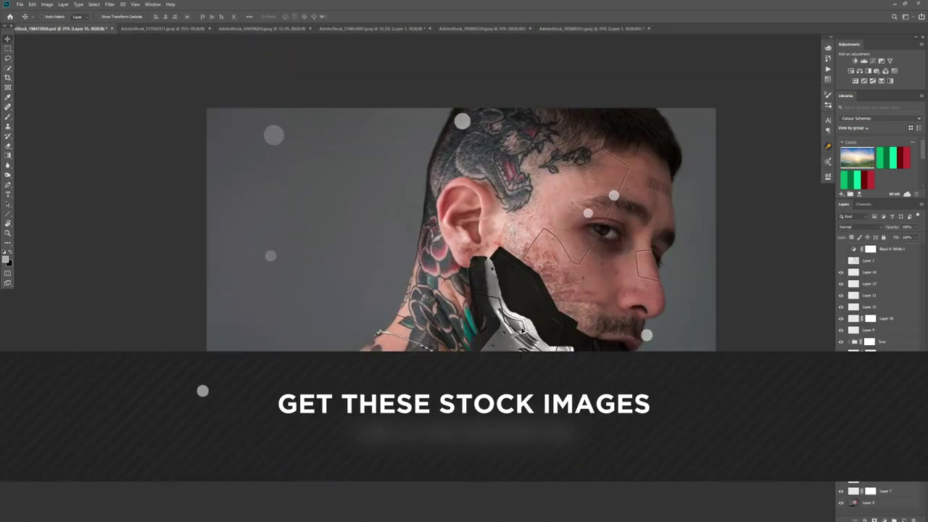
pyautogui.hotkey('ctrl', 't')
pyautogui.moveTo(472, 247); pyautogui.dragTo(431, 135)
pyautogui.moveTo(652, 135); pyautogui.dragTo(663, 119)
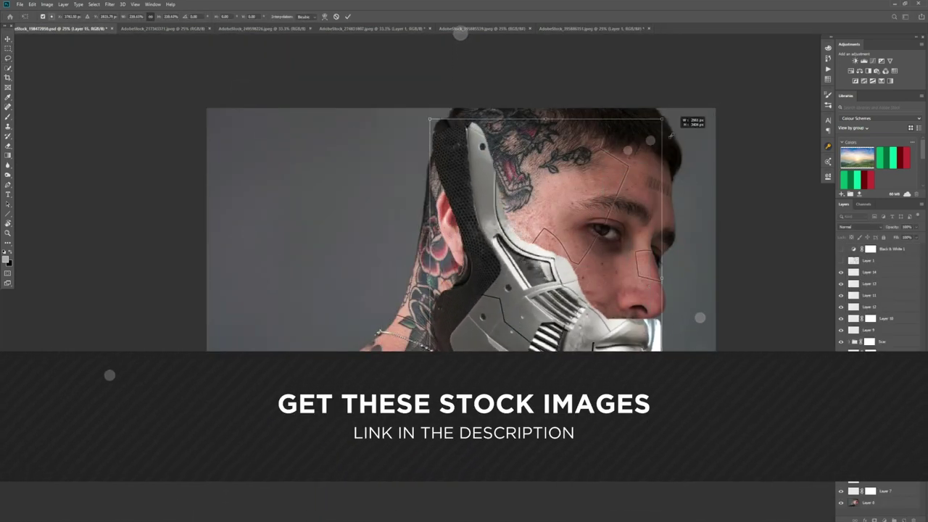
pyautogui.press('Return')
# Clip the robot piece to the black jaw layer, set its blend mode to Linear Light and fine-tune its placement
pyautogui.hotkey('ctrl', 'alt', 'g')
pyautogui.click(859, 226)
pyautogui.click(857, 337)
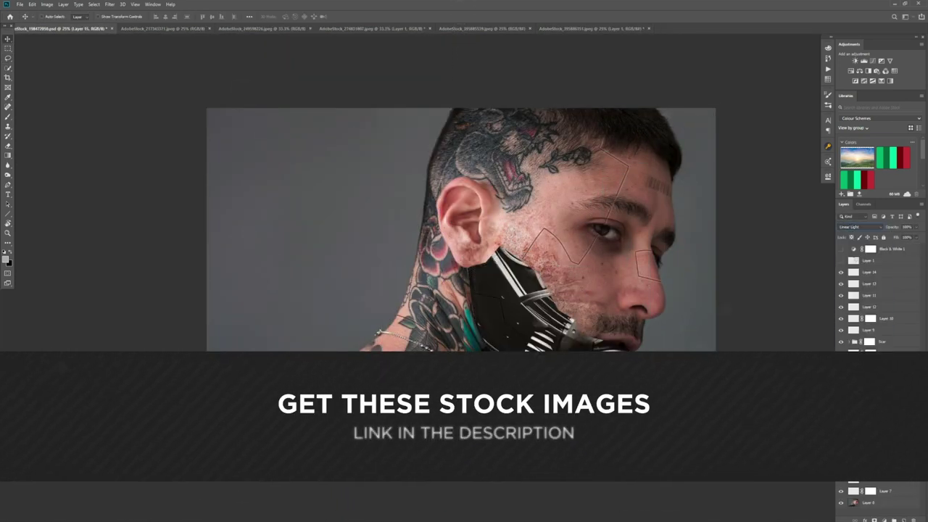
pyautogui.hotkey('ctrl', 't')
pyautogui.moveTo(674, 126); pyautogui.dragTo(685, 133)
pyautogui.hotkey('ctrl', 'z')
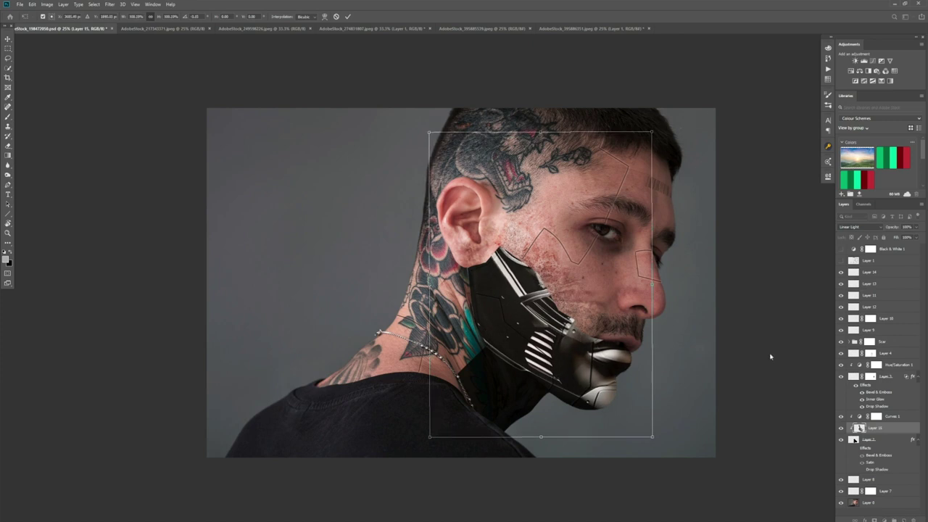
pyautogui.press('Return')
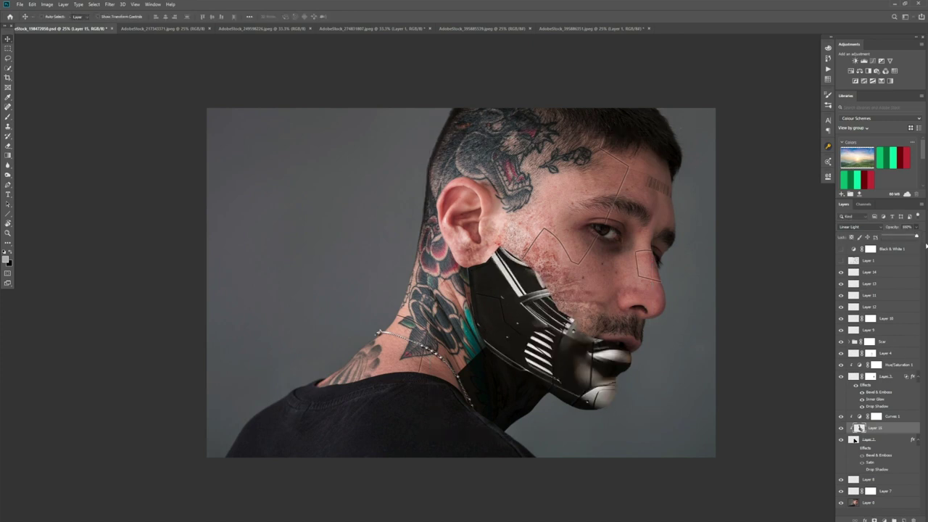
# Fade out the robot piece's dark tones by splitting the This Layer shadow slider in its Blend If options
pyautogui.doubleClick(906, 429)
pyautogui.moveTo(251, 334)
pyautogui.mouseDown()
pyautogui.moveTo(261, 335)
pyautogui.moveTo(242, 336)
pyautogui.mouseUp()
pyautogui.moveTo(251, 318); pyautogui.dragTo(309, 321)
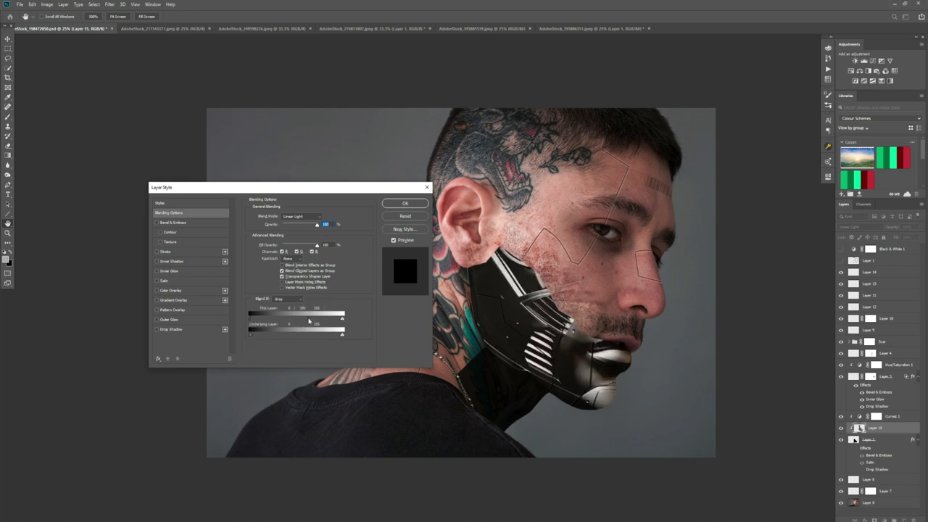
pyautogui.press('Return')
pyautogui.doubleClick(896, 428)
pyautogui.moveTo(251, 323); pyautogui.dragTo(314, 321)
pyautogui.click(406, 204)
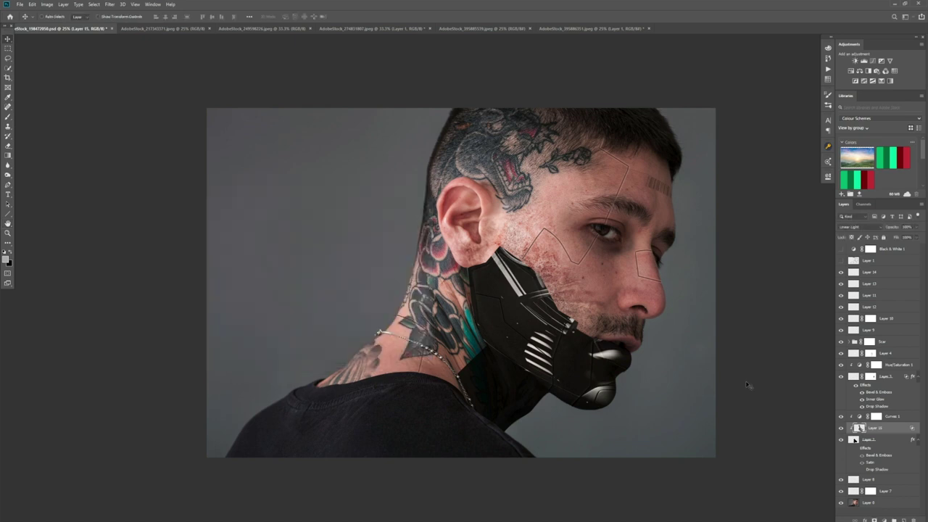
# Rotate the robot piece slightly and warp it so its vents and lines follow the jaw's shape
pyautogui.hotkey('ctrl', 't')
pyautogui.moveTo(700, 168); pyautogui.dragTo(701, 170)
pyautogui.rightClick(584, 368)
pyautogui.click(598, 406)
pyautogui.moveTo(652, 336); pyautogui.dragTo(664, 328)
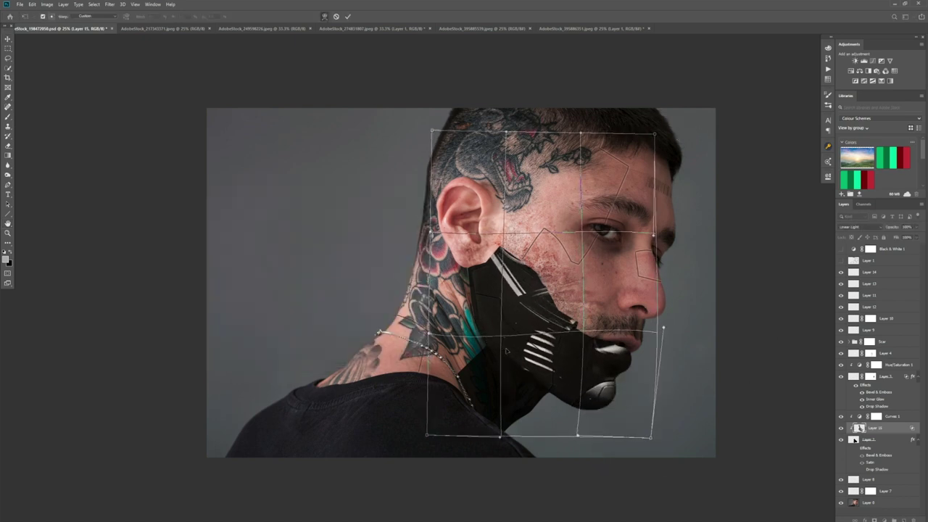
pyautogui.moveTo(505, 342)
pyautogui.mouseDown()
pyautogui.moveTo(524, 337)
pyautogui.moveTo(503, 350)
pyautogui.mouseUp()
pyautogui.moveTo(657, 333); pyautogui.dragTo(661, 326)
pyautogui.press('Return')
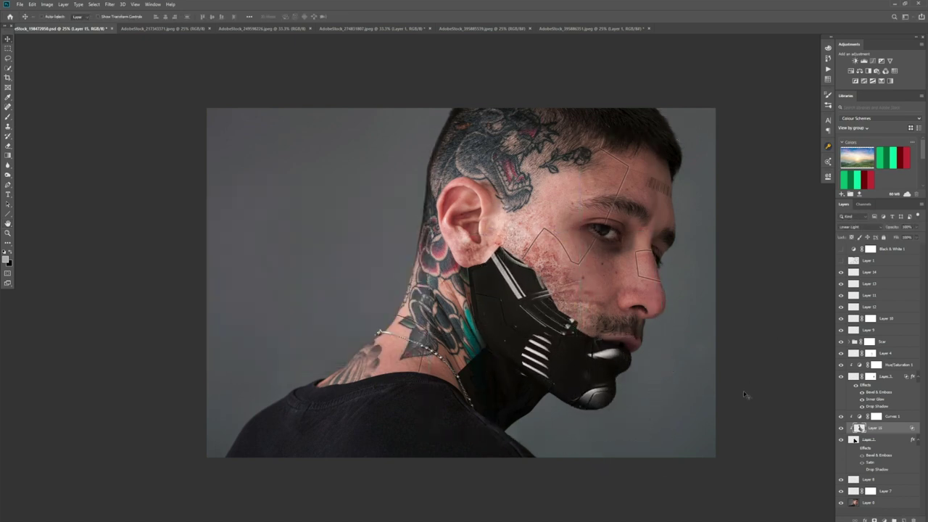
# Mask the robot piece softly along the jaw's upper edge and lips, and lower its layer opacity to about 87%
pyautogui.click(874, 519)
pyautogui.press('b')
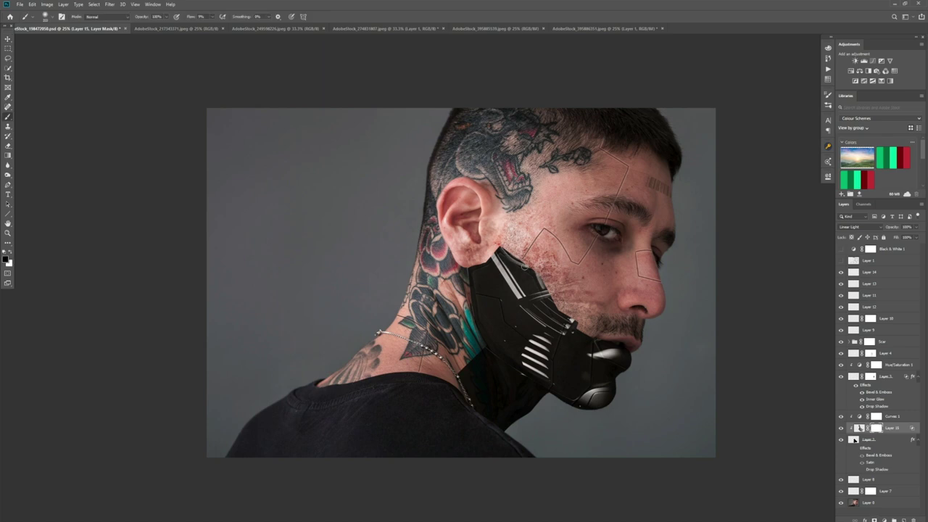
pyautogui.moveTo(506, 251); pyautogui.dragTo(539, 283)
pyautogui.click(212, 17)
pyautogui.moveTo(211, 24); pyautogui.dragTo(213, 24)
pyautogui.press('[')
pyautogui.press('[')
pyautogui.press('[')
pyautogui.moveTo(547, 295); pyautogui.dragTo(568, 319)
pyautogui.moveTo(588, 356)
pyautogui.mouseDown()
pyautogui.moveTo(612, 353)
pyautogui.moveTo(607, 379)
pyautogui.mouseUp()
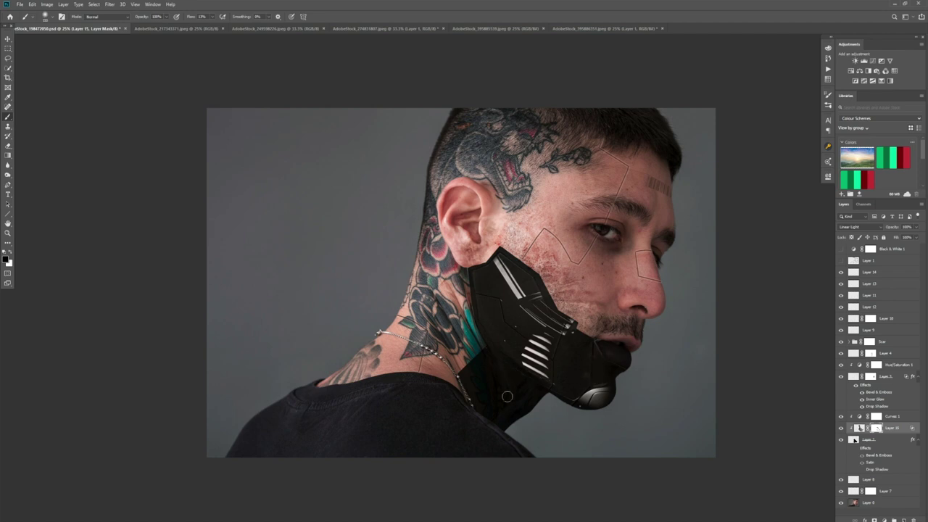
pyautogui.click(859, 428)
pyautogui.moveTo(916, 227); pyautogui.dragTo(913, 246)
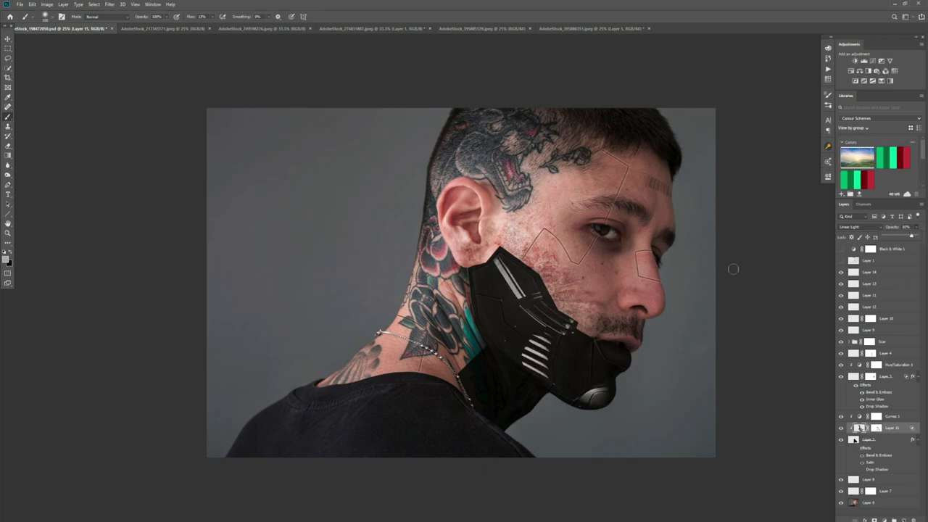
# Select the white background of the rusty bolts image with Color Range and invert the selection
pyautogui.click(370, 28)
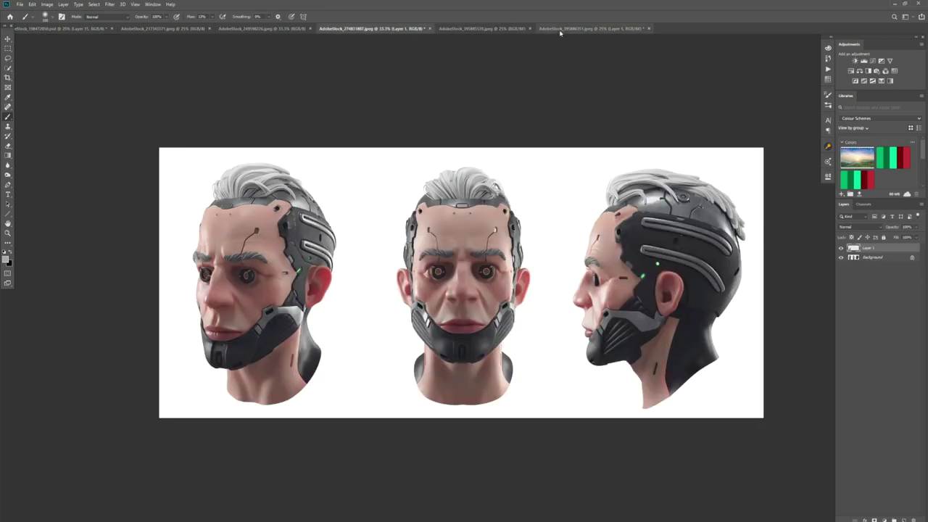
pyautogui.click(263, 28)
pyautogui.click(94, 4)
pyautogui.click(119, 78)
pyautogui.click(181, 168)
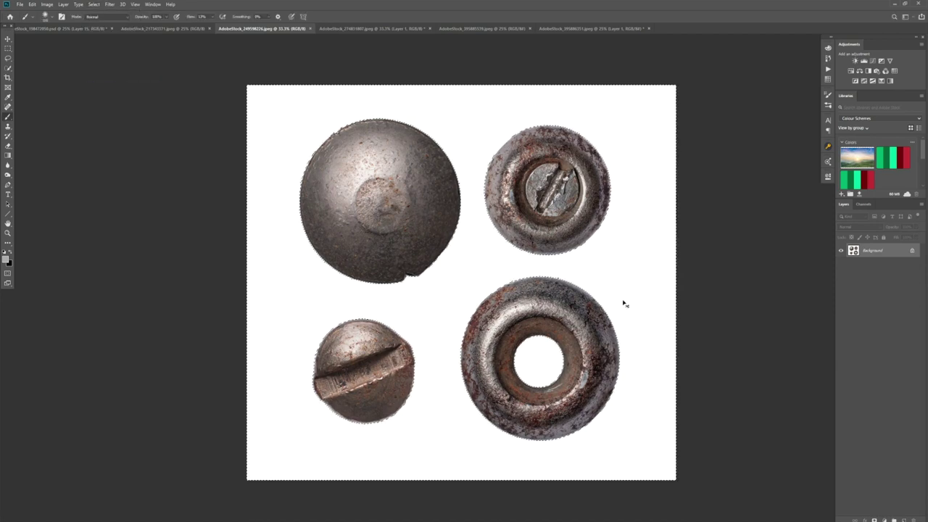
pyautogui.hotkey('ctrl', 'shift', 'i')
# Refine the bolts selection in Select and Mask with Shift Edge at -100% and turn it into a layer mask
pyautogui.hotkey('ctrl', 'alt', 'r')
pyautogui.moveTo(869, 270); pyautogui.dragTo(812, 278)
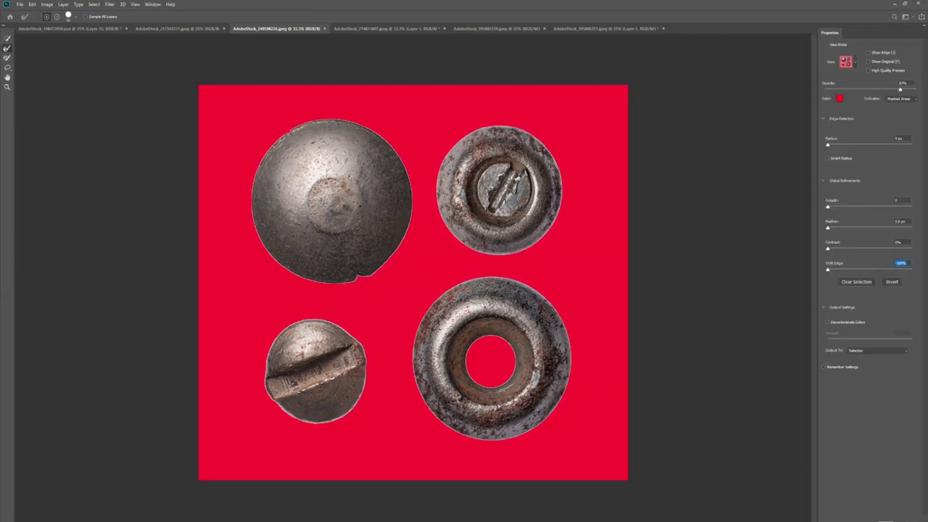
pyautogui.press('Return')
pyautogui.click(874, 520)
pyautogui.press('l')
pyautogui.moveTo(595, 283); pyautogui.dragTo(591, 287)
pyautogui.press('v')
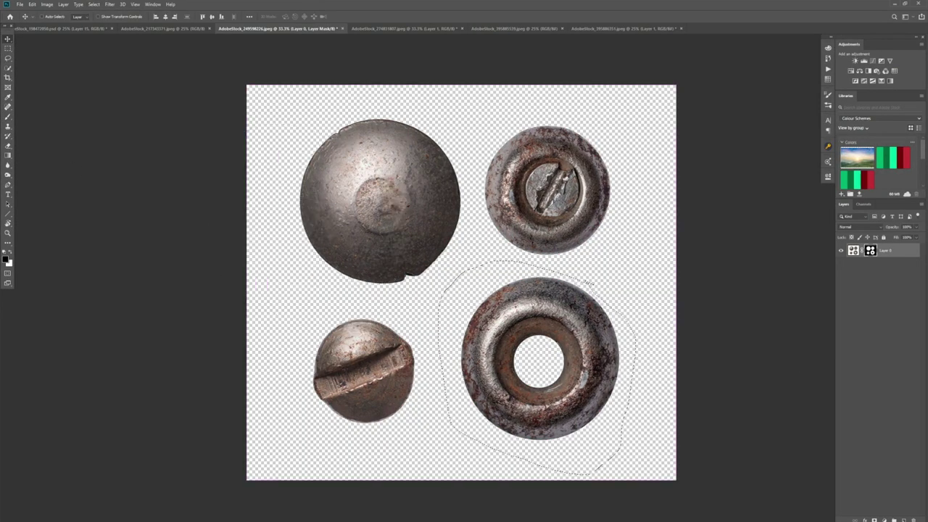
pyautogui.hotkey('ctrl', 'd')
# Apply the layer mask of the bolts image and move the lassoed ring-shaped bolt into the portrait
pyautogui.rightClick(871, 250)
pyautogui.click(875, 271)
pyautogui.press('l')
pyautogui.moveTo(490, 269)
pyautogui.mouseDown()
pyautogui.moveTo(484, 458)
pyautogui.moveTo(490, 262)
pyautogui.mouseUp()
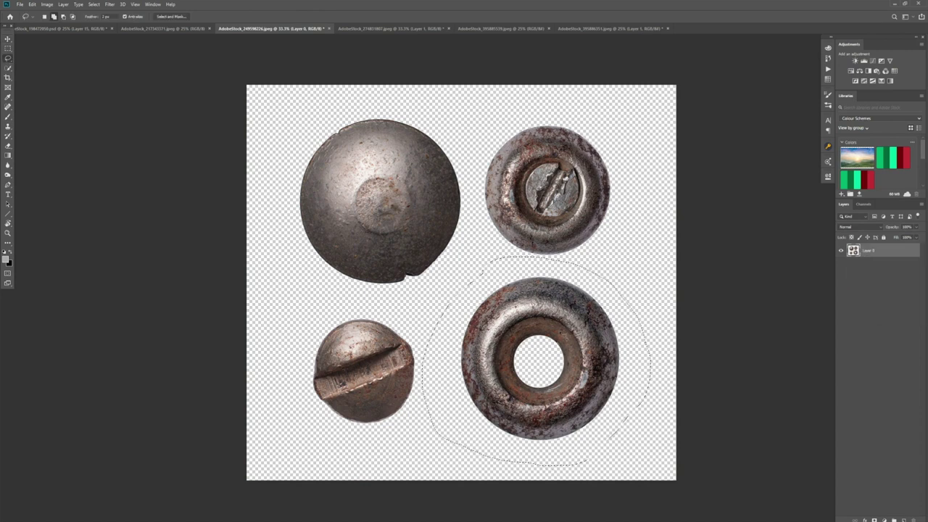
pyautogui.press('v')
pyautogui.moveTo(565, 345); pyautogui.dragTo(477, 302)
# Shrink the ring bolt, raise its layer above the Hue/Saturation adjustment and place it on the jaw's upper corner below the ear
pyautogui.hotkey('ctrl', 't')
pyautogui.moveTo(518, 250); pyautogui.dragTo(426, 344)
pyautogui.moveTo(415, 353); pyautogui.dragTo(475, 311)
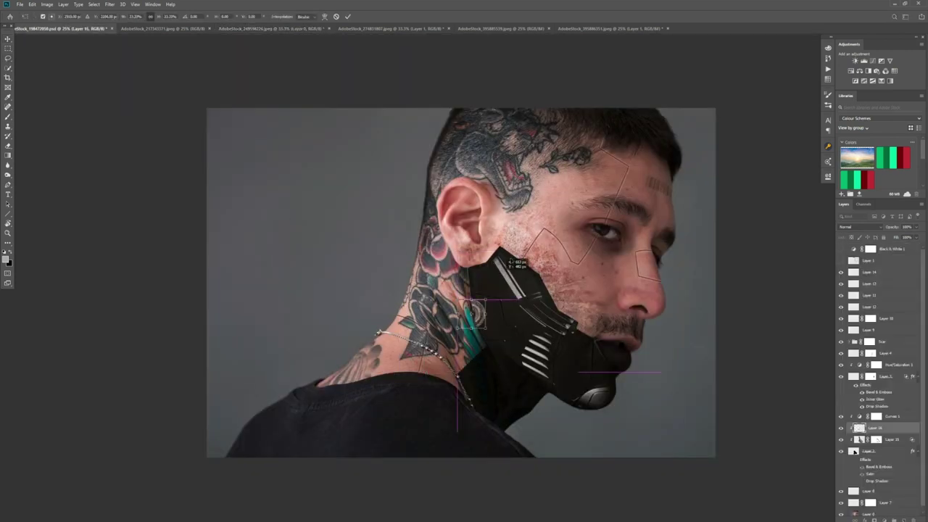
pyautogui.press('Return')
pyautogui.hotkey('ctrl', ']')
pyautogui.hotkey('ctrl', ']')
pyautogui.hotkey('ctrl', ']')
pyautogui.moveTo(503, 268); pyautogui.dragTo(484, 276)
pyautogui.hotkey('ctrl', 't')
pyautogui.press('Return')
# Add a Curves adjustment clipped to the bolt layer and pull its white point down to darken the bolt
pyautogui.click(873, 61)
pyautogui.keyDown('alt'); pyautogui.click(863, 371); pyautogui.keyUp('alt')
pyautogui.doubleClick(860, 365)
pyautogui.moveTo(807, 217); pyautogui.dragTo(809, 269)
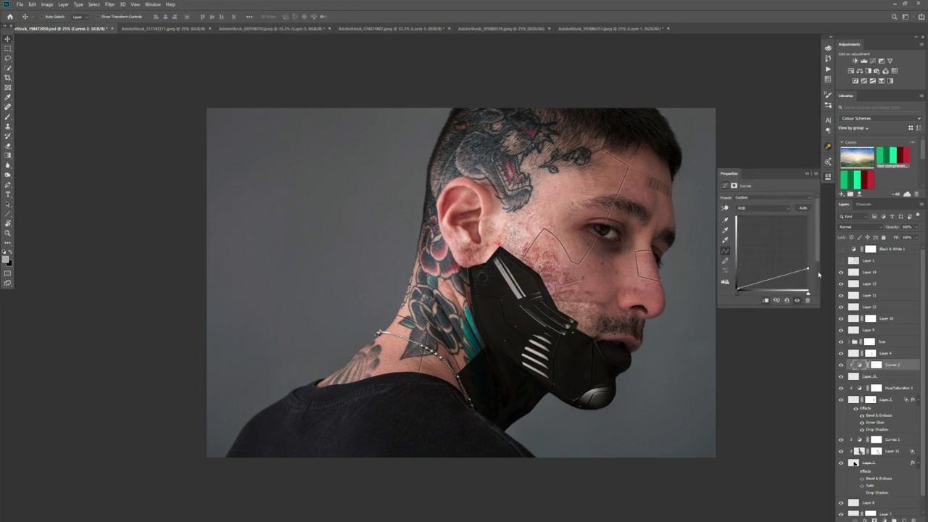
pyautogui.click(806, 174)
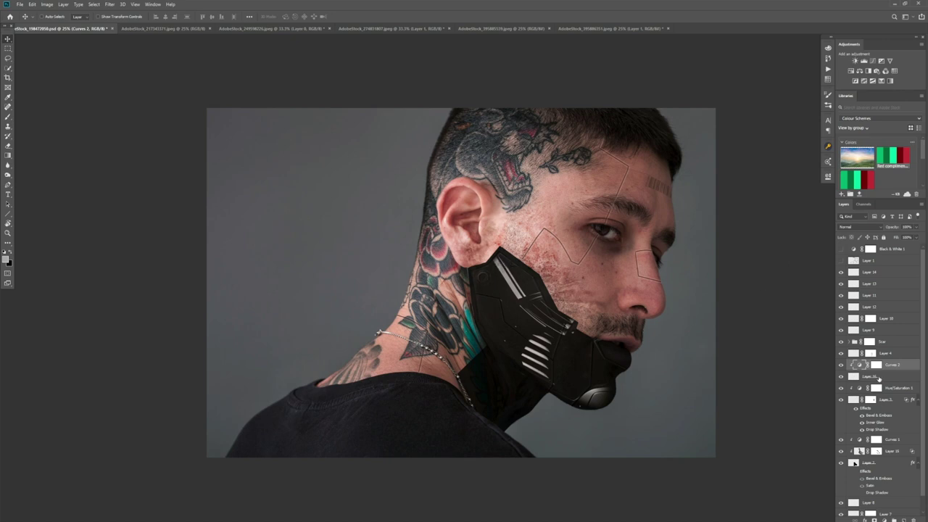
# Show the Layer 1 sketch as a guide and trace the black head plate of the profile-view cyborg with the Pen tool
pyautogui.click(879, 376)
pyautogui.click(841, 261)
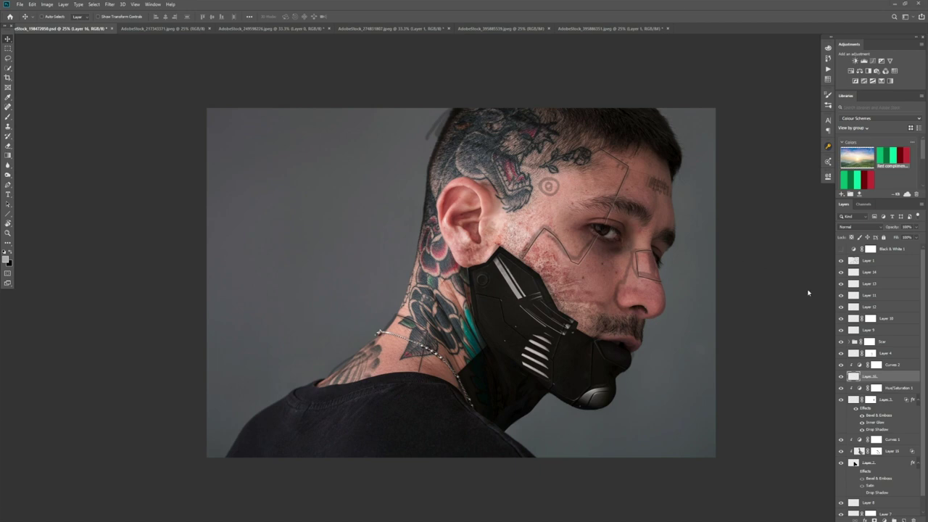
pyautogui.click(392, 28)
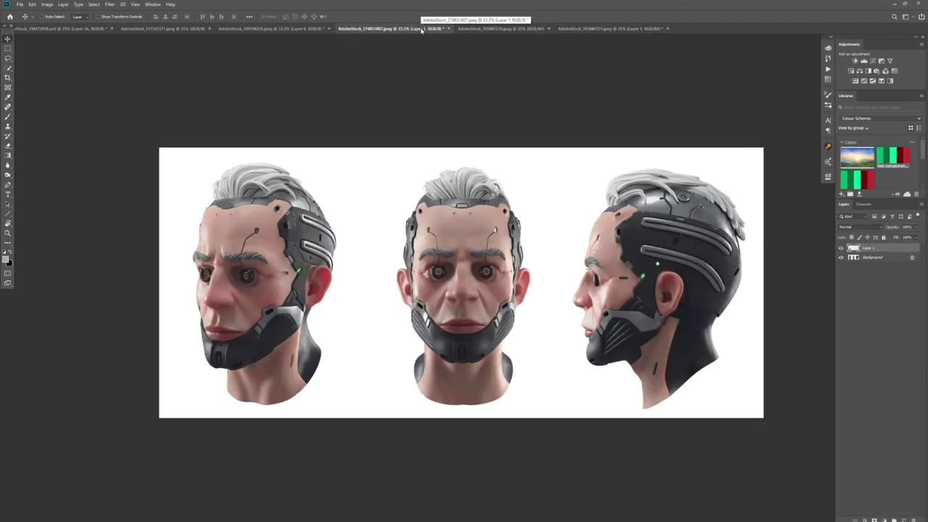
pyautogui.press('p')
pyautogui.click(724, 231)
pyautogui.click(740, 259)
pyautogui.click(732, 299)
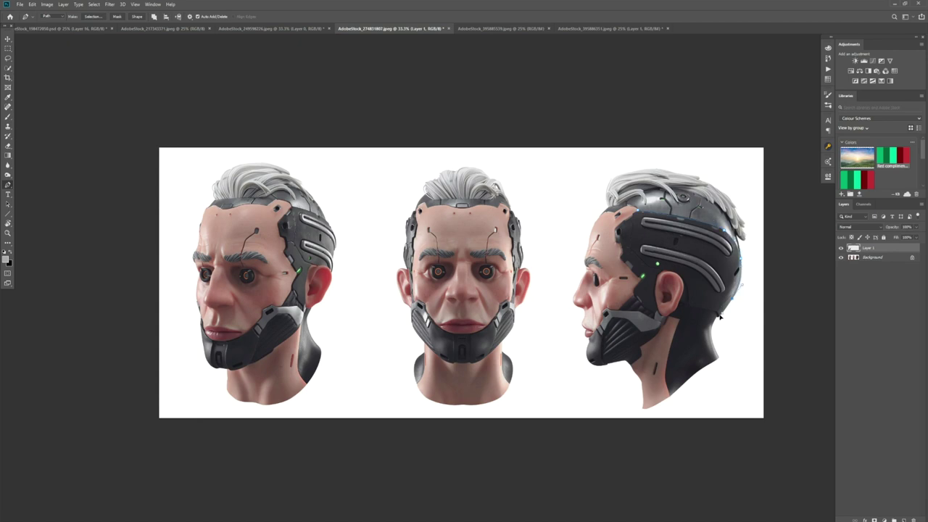
pyautogui.click(718, 315)
pyautogui.click(701, 308)
pyautogui.click(690, 306)
pyautogui.click(683, 279)
pyautogui.click(658, 269)
# Copy the traced head plate to its own layer and move it into the portrait directly below the sketch layer
pyautogui.hotkey('ctrl', 'Return')
pyautogui.click(884, 259)
pyautogui.hotkey('ctrl', 'j')
pyautogui.click(8, 39)
pyautogui.moveTo(676, 271); pyautogui.dragTo(369, 230)
pyautogui.moveTo(888, 376); pyautogui.dragTo(889, 267)
# Flip, rotate and scale the head plate so that it sits on the skull above the ear
pyautogui.hotkey('ctrl', 't')
pyautogui.moveTo(370, 221); pyautogui.dragTo(475, 218)
pyautogui.moveTo(543, 219); pyautogui.dragTo(645, 228)
pyautogui.moveTo(526, 206); pyautogui.dragTo(482, 142)
pyautogui.moveTo(603, 164); pyautogui.dragTo(514, 158)
pyautogui.moveTo(482, 140); pyautogui.dragTo(572, 165)
pyautogui.moveTo(466, 109); pyautogui.dragTo(466, 114)
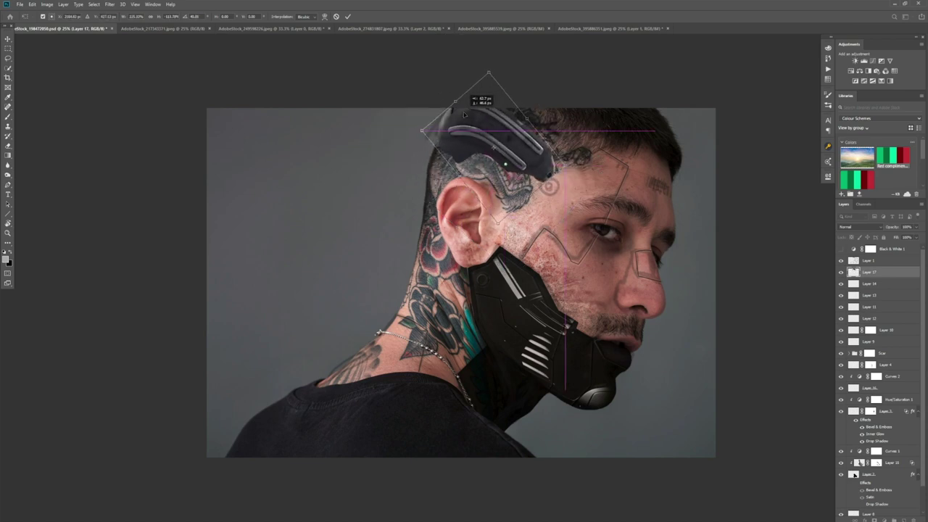
pyautogui.press('Return')
# Hide the sketch and darken the head plate with a clipped Curves adjustment whose white point is pulled down
pyautogui.click(842, 261)
pyautogui.click(873, 62)
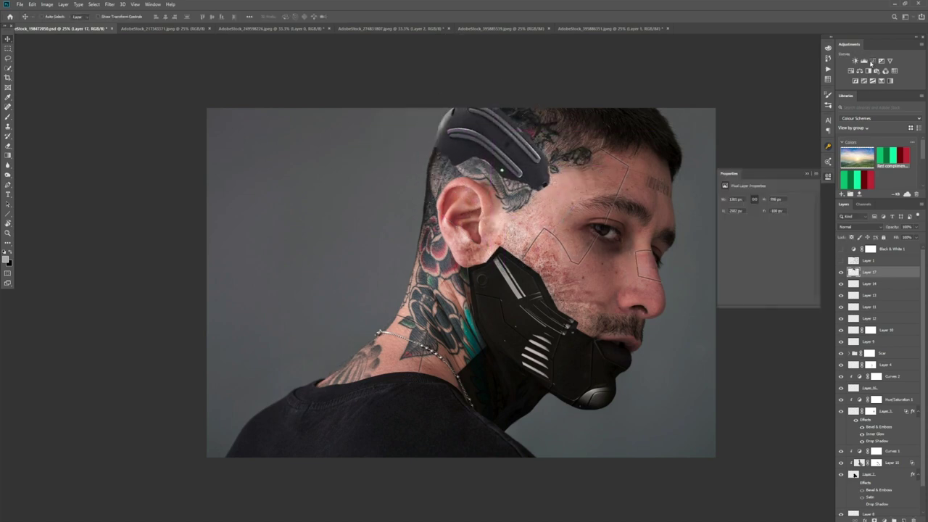
pyautogui.click(766, 301)
pyautogui.moveTo(808, 218); pyautogui.dragTo(824, 277)
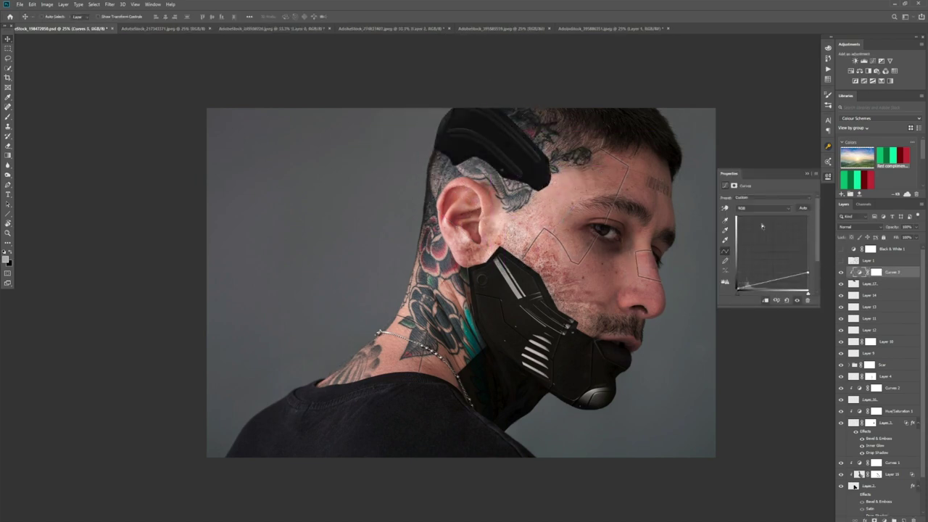
pyautogui.click(807, 173)
# Enlarge and rotate the head plate so that it reaches from the back of the head to the temple
pyautogui.click(856, 283)
pyautogui.hotkey('ctrl', 't')
pyautogui.moveTo(500, 149); pyautogui.dragTo(505, 137)
pyautogui.moveTo(558, 86); pyautogui.dragTo(608, 45)
pyautogui.moveTo(629, 62); pyautogui.dragTo(616, 31)
pyautogui.moveTo(531, 145); pyautogui.dragTo(519, 174)
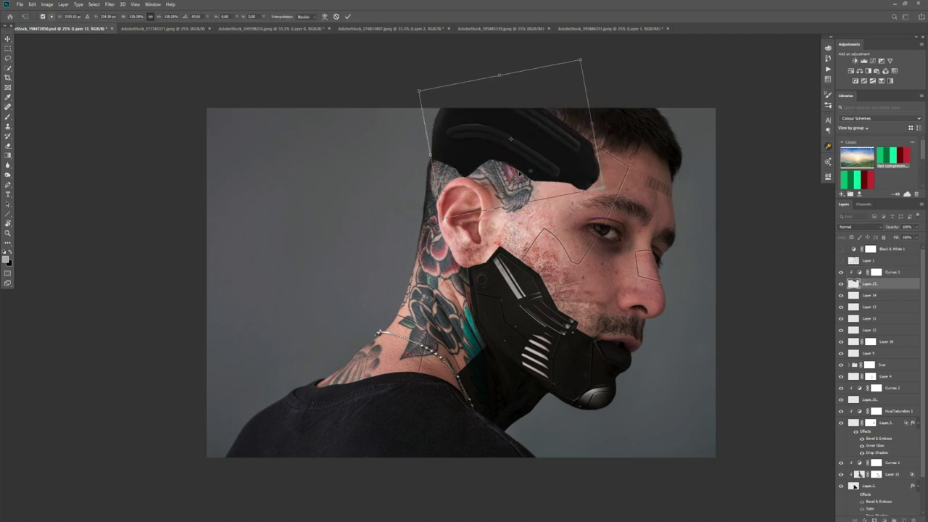
pyautogui.moveTo(587, 54)
pyautogui.mouseDown()
pyautogui.moveTo(594, 58)
pyautogui.moveTo(580, 85)
pyautogui.moveTo(606, 74)
pyautogui.moveTo(599, 63)
pyautogui.mouseUp()
pyautogui.moveTo(526, 150); pyautogui.dragTo(522, 152)
# Warp the head plate so its edges follow the curve of the skull
pyautogui.click(325, 16)
pyautogui.moveTo(428, 89); pyautogui.dragTo(435, 89)
pyautogui.moveTo(443, 203); pyautogui.dragTo(420, 203)
pyautogui.moveTo(479, 141); pyautogui.dragTo(496, 138)
pyautogui.moveTo(546, 178); pyautogui.dragTo(621, 152)
pyautogui.press('Return')
# Check the tones with the Black & White layer, and add a Hue/Saturation adjustment above Curves 3 with reduced saturation
pyautogui.click(840, 249)
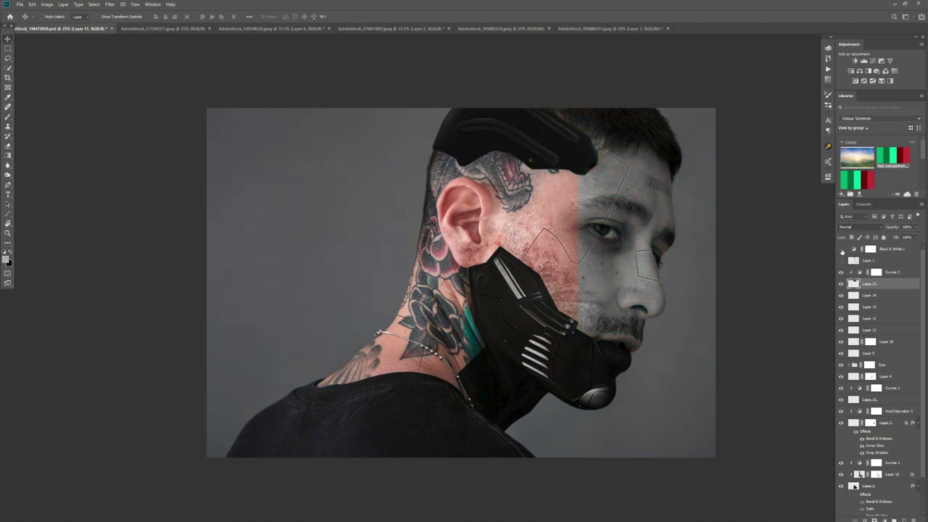
pyautogui.click(858, 273)
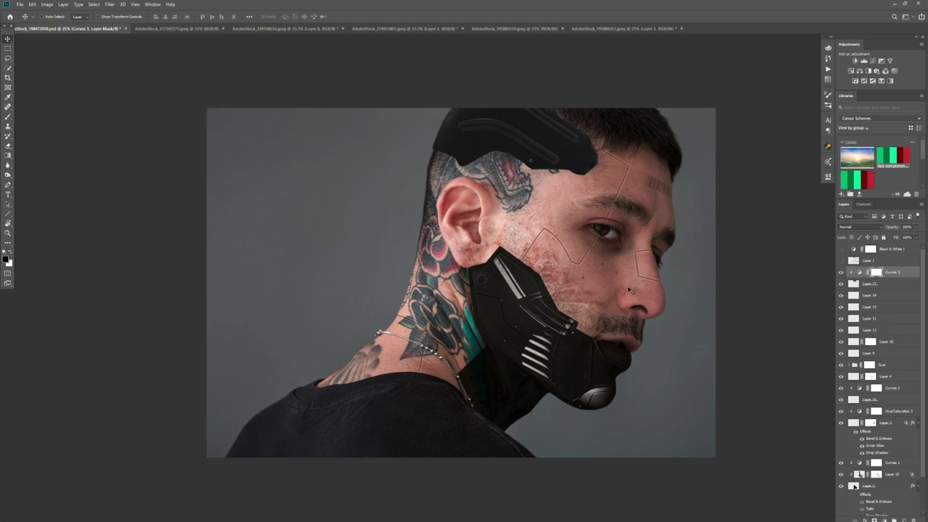
pyautogui.click(841, 249)
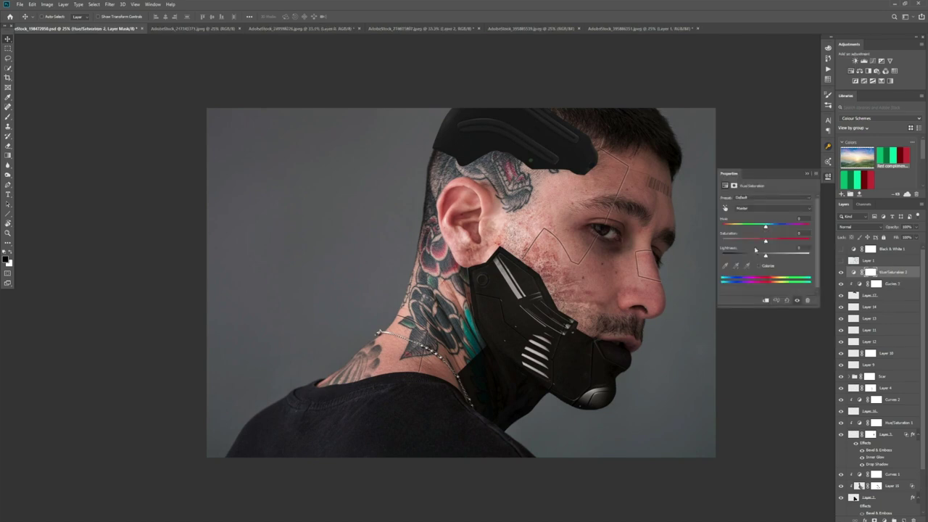
pyautogui.moveTo(765, 240); pyautogui.dragTo(748, 241)
pyautogui.click(821, 248)
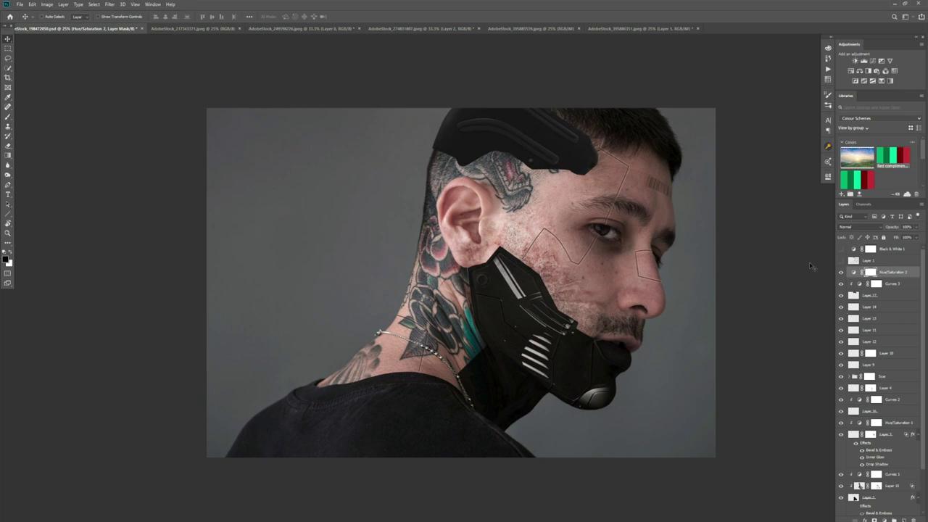
# Duplicate the head plate layer and add a darkening Levels adjustment clipped to the lower of the two copies
pyautogui.click(882, 296)
pyautogui.hotkey('ctrl', 'j')
pyautogui.click(882, 307)
pyautogui.click(863, 61)
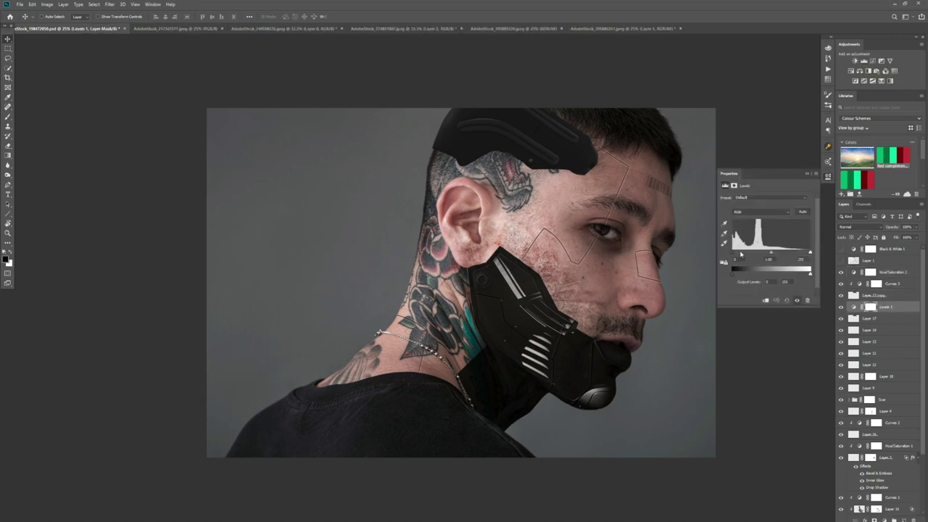
pyautogui.moveTo(733, 252); pyautogui.dragTo(794, 252)
pyautogui.keyDown('alt'); pyautogui.click(848, 313); pyautogui.keyUp('alt')
# Shift the lower head plate copy slightly downward as a shadow, set it to Multiply and reduce its opacity to 30%
pyautogui.click(878, 318)
pyautogui.moveTo(525, 141); pyautogui.dragTo(525, 144)
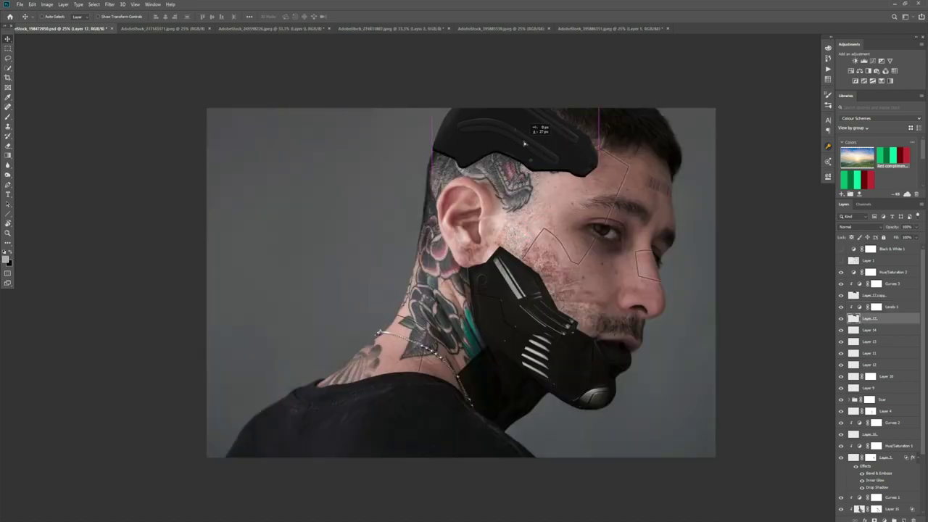
pyautogui.click(860, 227)
pyautogui.click(852, 256)
pyautogui.click(916, 227)
pyautogui.moveTo(917, 236); pyautogui.dragTo(894, 237)
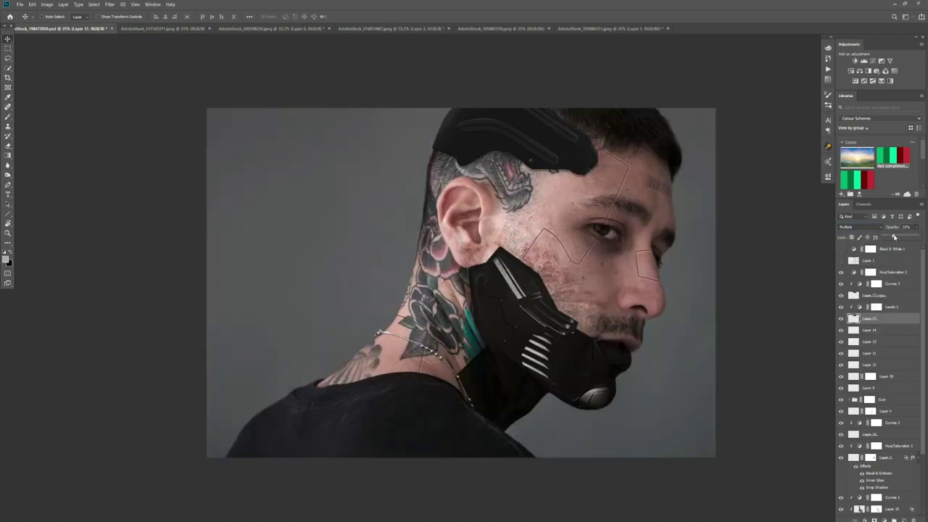
pyautogui.click(857, 322)
# Soften the head plate's shadow layer with a Gaussian Blur
pyautogui.click(110, 4)
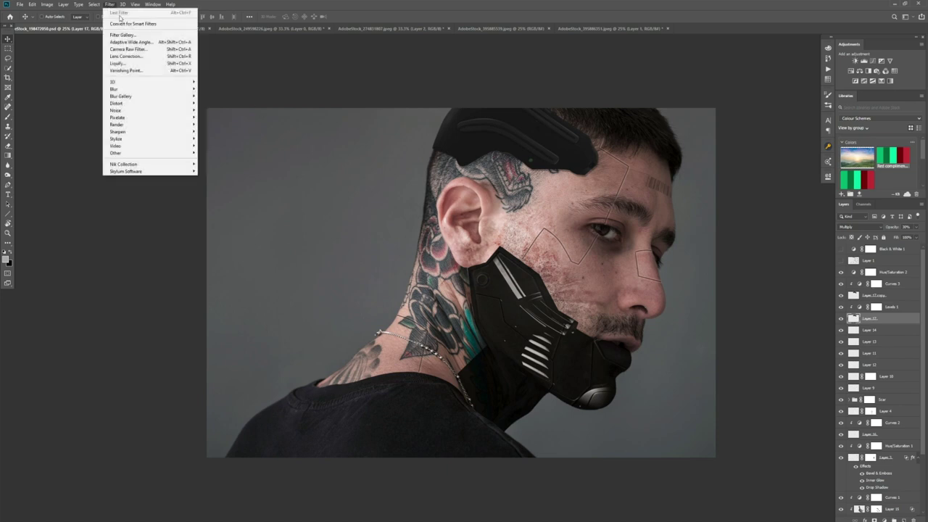
pyautogui.click(212, 120)
pyautogui.press('Return')
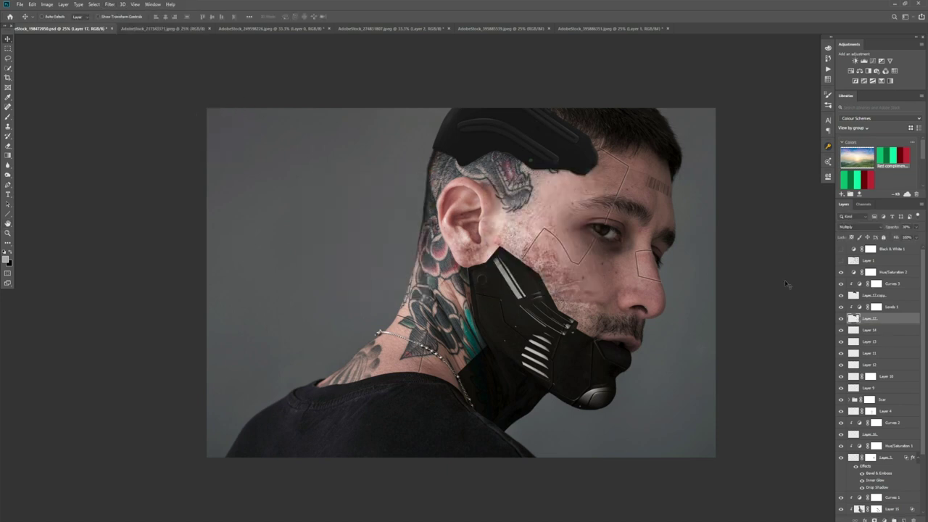
# Create a new layer above Hue/Saturation 2, choose a bright red brush colour and set the layer to Linear Dodge (Add)
pyautogui.click(898, 273)
pyautogui.hotkey('ctrl', 'shift', 'alt', 'n')
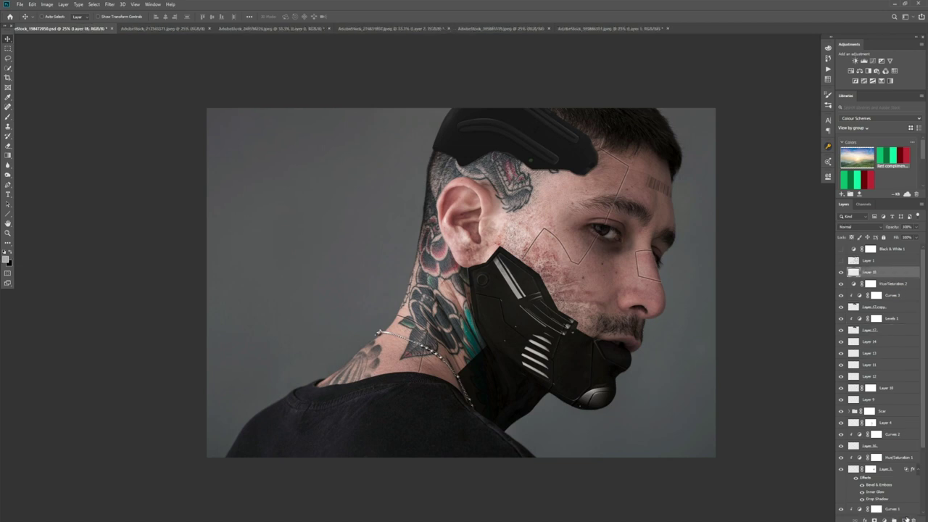
pyautogui.press('b')
pyautogui.click(6, 260)
pyautogui.click(214, 362)
pyautogui.click(297, 351)
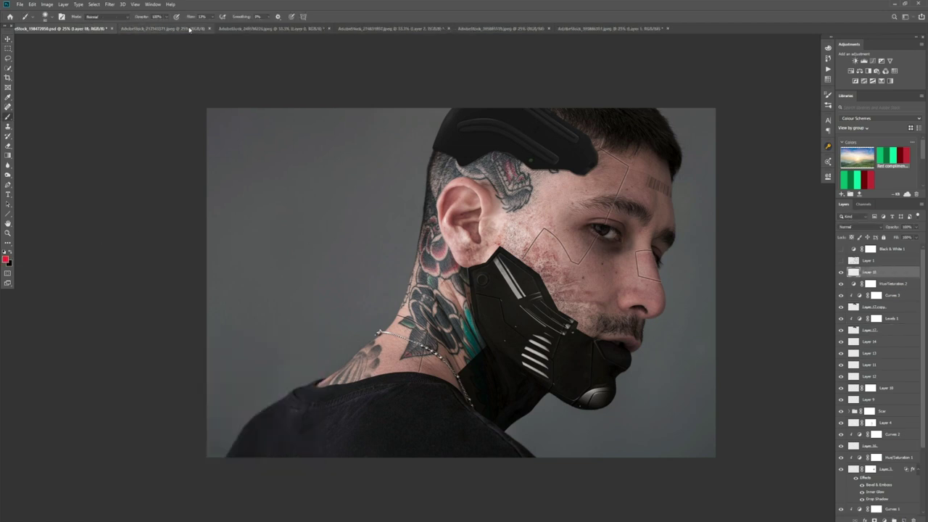
pyautogui.click(860, 227)
pyautogui.click(857, 302)
# Paint a small glowing red light on the head plate's lower edge at 100% brush flow, and lower the flow to 10%
pyautogui.click(213, 17)
pyautogui.moveTo(211, 26); pyautogui.dragTo(247, 26)
pyautogui.click(530, 160)
pyautogui.hotkey('shift', '0')
pyautogui.hotkey('shift', '9')
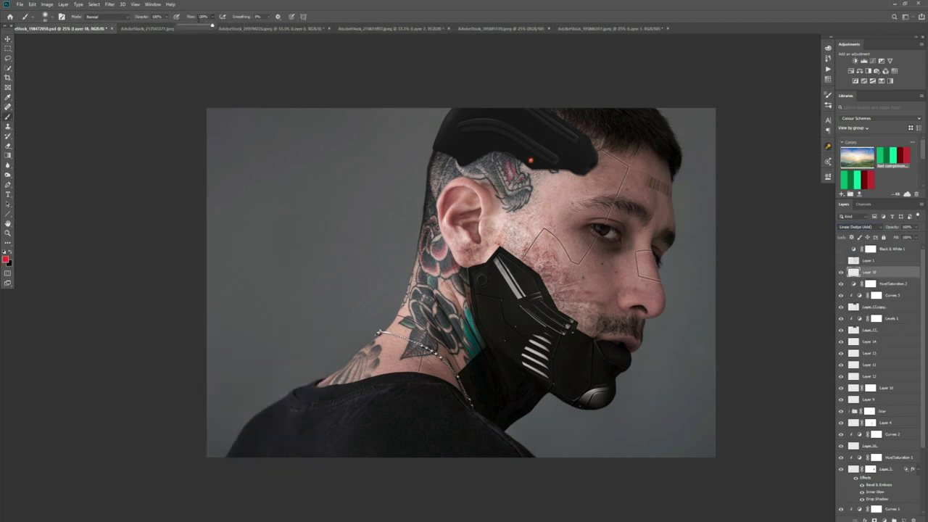
pyautogui.click(531, 163)
pyautogui.hotkey('shift', '1')
# Lasso an eye of the front-facing robot head, copy it to its own layer and bring it into the portrait
pyautogui.click(20, 5)
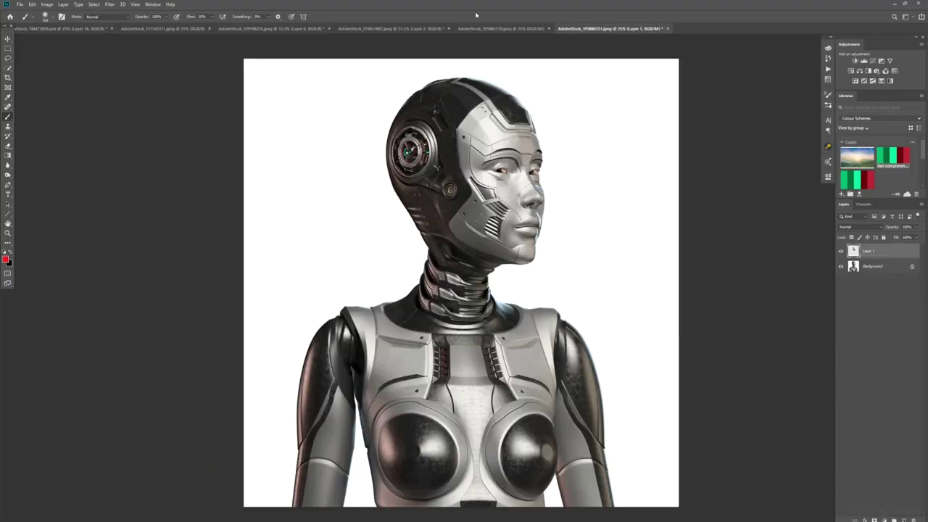
pyautogui.click(500, 28)
pyautogui.click(399, 31)
pyautogui.click(608, 29)
pyautogui.click(501, 29)
pyautogui.press('l')
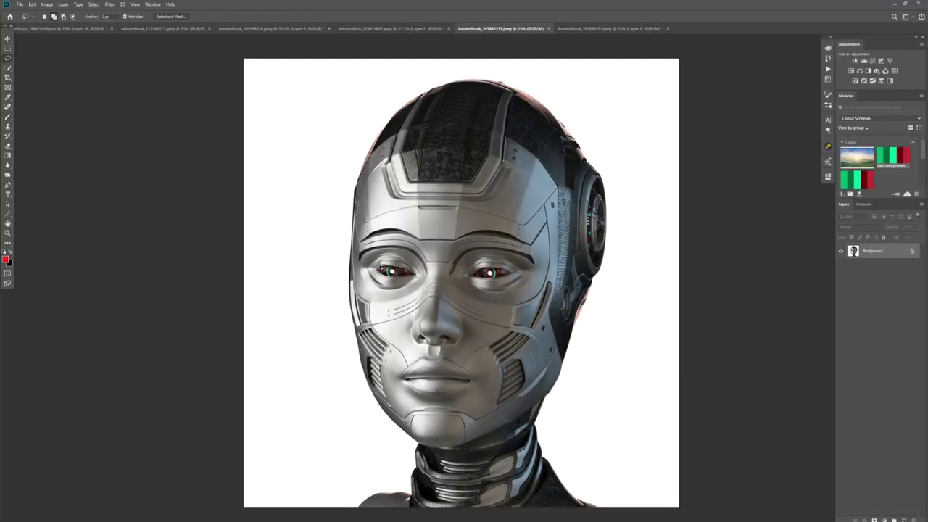
pyautogui.hotkey('ctrl', 'j')
pyautogui.moveTo(382, 268)
pyautogui.mouseDown()
pyautogui.moveTo(122, 96)
pyautogui.moveTo(611, 226)
pyautogui.moveTo(560, 212)
pyautogui.moveTo(571, 208)
pyautogui.mouseUp()
pyautogui.click(884, 267)
pyautogui.hotkey('ctrl', 'j')
pyautogui.hotkey('ctrl', 'z')
pyautogui.hotkey('ctrl', 'z')
# Fit the robot eye over the man's near eye and set its layer to Lighter Color
pyautogui.press('v')
pyautogui.hotkey('ctrl', 't')
pyautogui.press('Return')
pyautogui.click(859, 227)
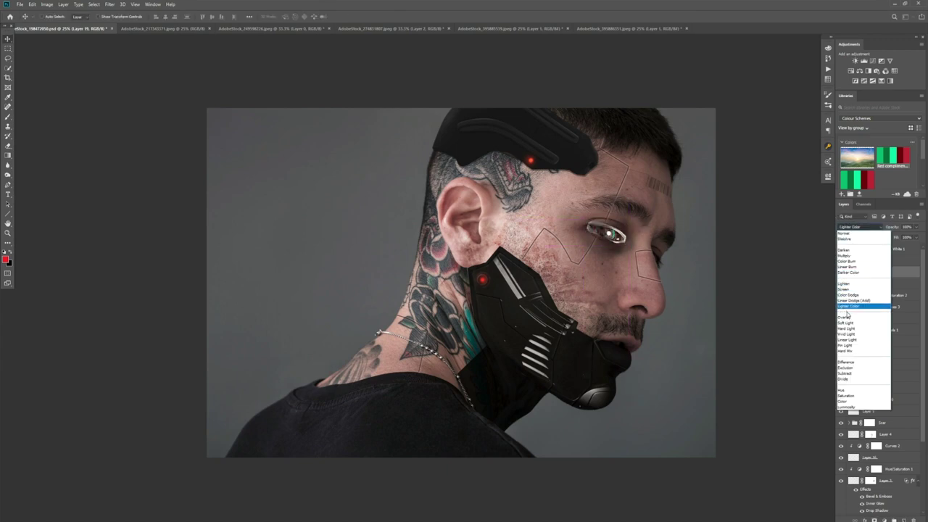
pyautogui.click(847, 323)
pyautogui.click(859, 227)
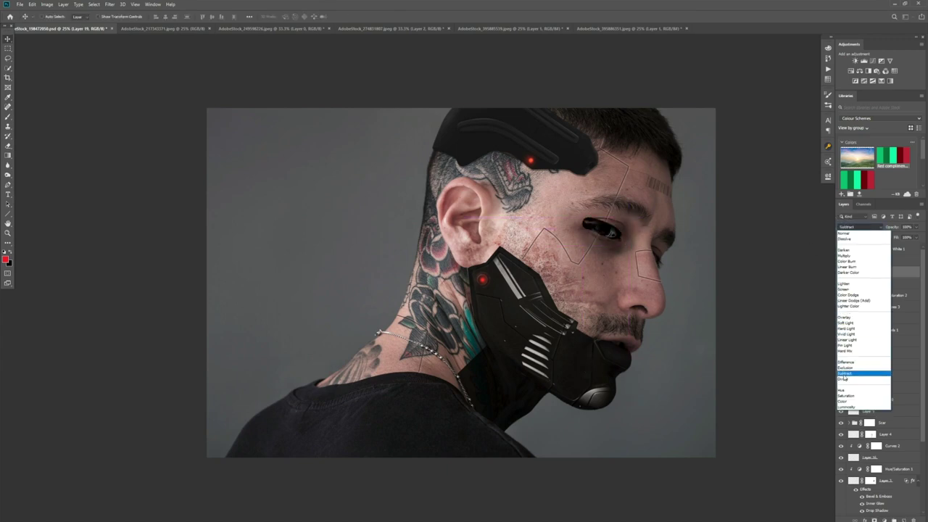
pyautogui.click(848, 306)
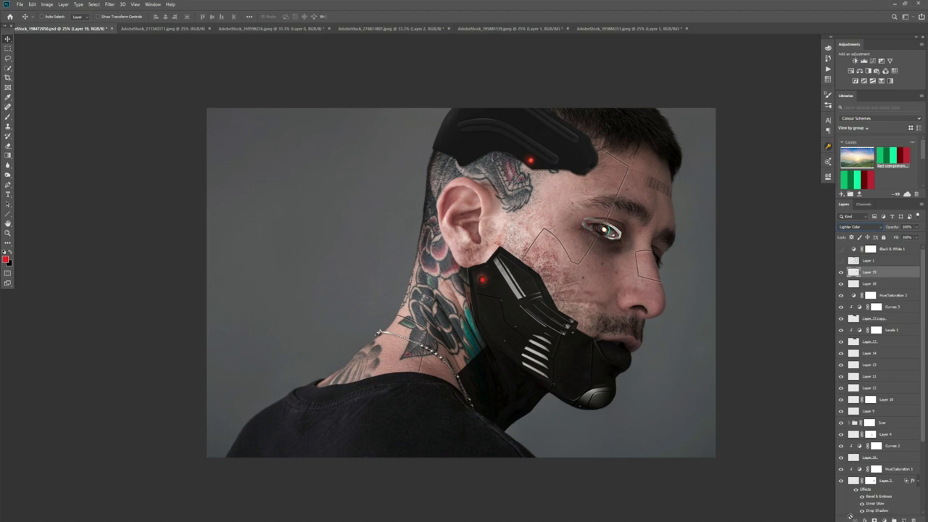
# Add a layer mask to the robot eye, brush away its outer rim and lower the layer opacity to 80%
pyautogui.click(884, 519)
pyautogui.press('b')
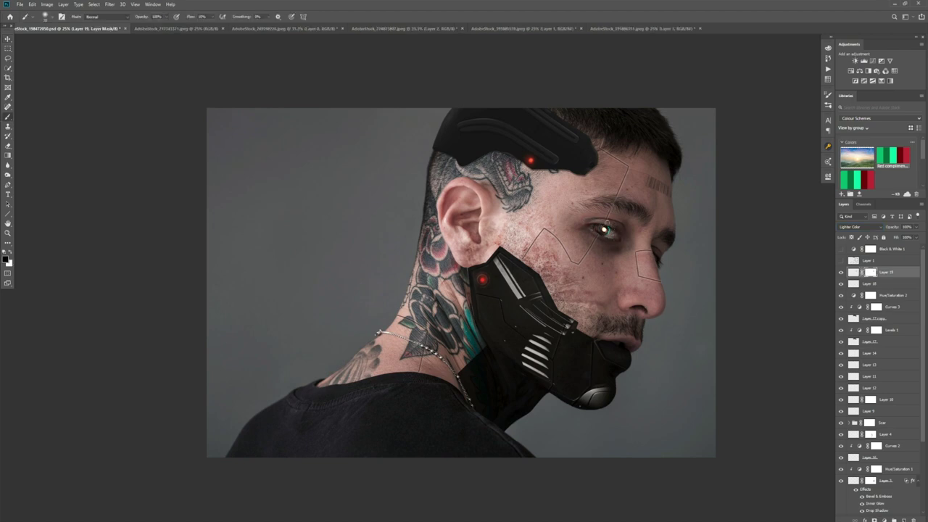
pyautogui.click(917, 237)
pyautogui.click(588, 227)
pyautogui.hotkey('shift', '8')
pyautogui.hotkey('shift', '7')
# Nudge the robot eye into line with the man's iris, and move Hue/Saturation 2 above the red light layer
pyautogui.hotkey('ctrl', 't')
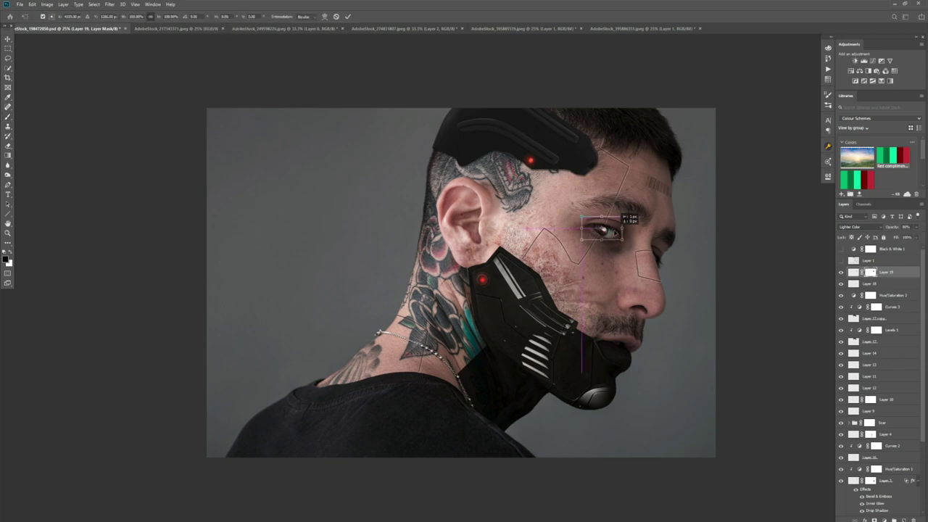
pyautogui.moveTo(606, 230); pyautogui.dragTo(603, 231)
pyautogui.press('Return')
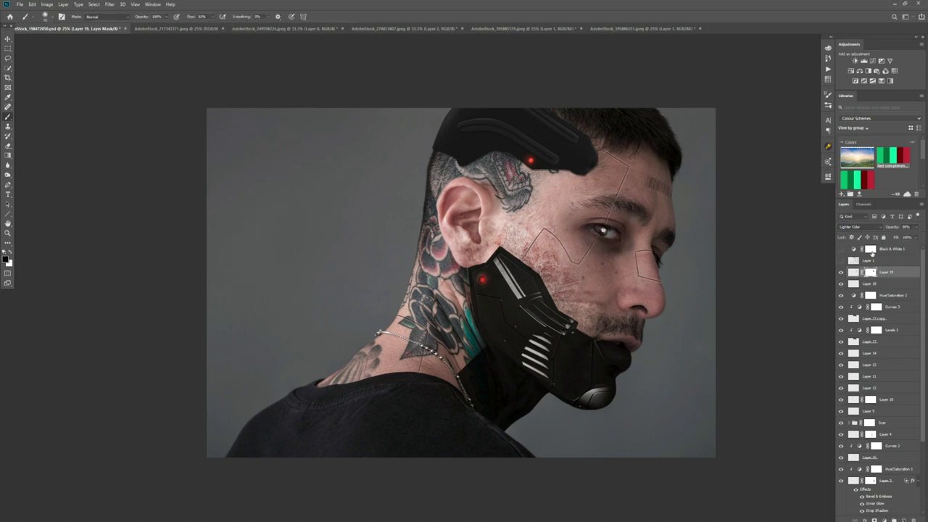
pyautogui.moveTo(895, 295); pyautogui.dragTo(899, 282)
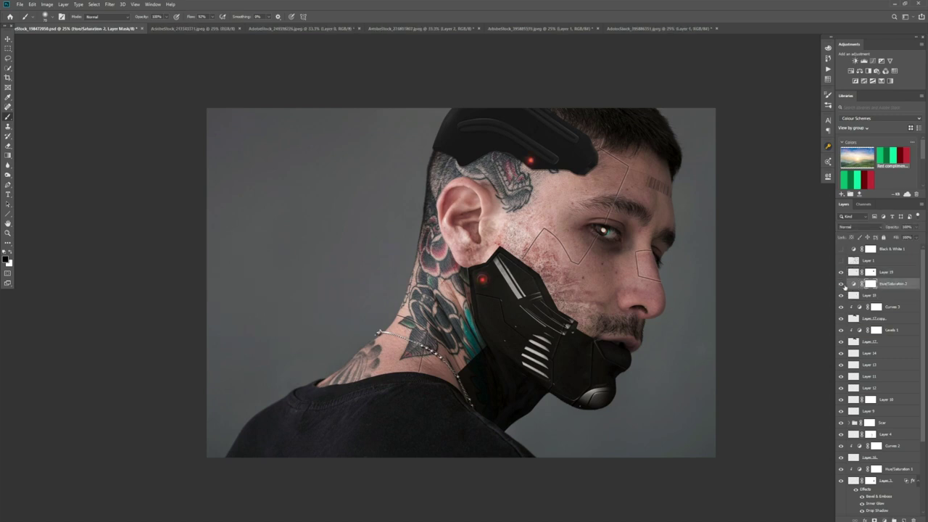
# Group the jaw piece layers and their adjustments and name the group "chin strap"
pyautogui.scroll(-5, 891, 363)
pyautogui.click(905, 350)
pyautogui.keyDown('shift'); pyautogui.click(892, 448); pyautogui.keyUp('shift')
pyautogui.rightClick(891, 447)
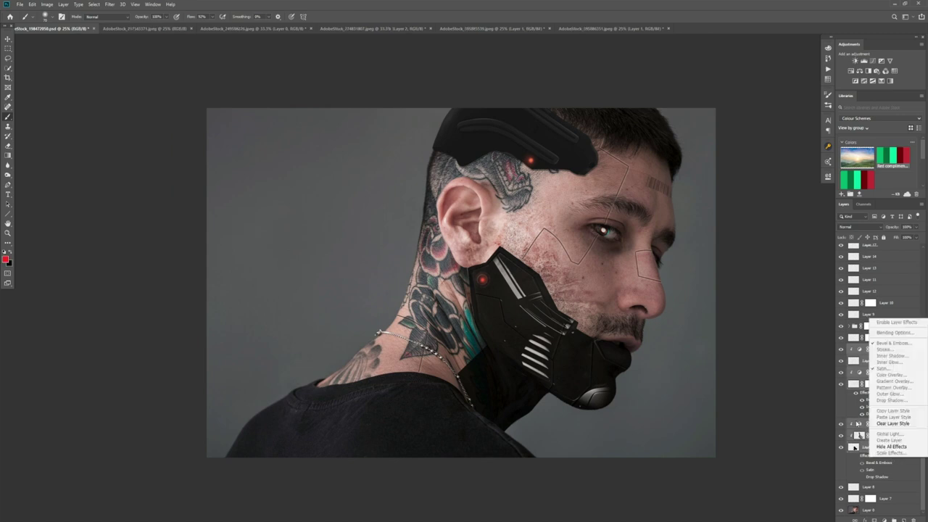
pyautogui.click(862, 182)
pyautogui.write('chin strap')
pyautogui.press('Return')
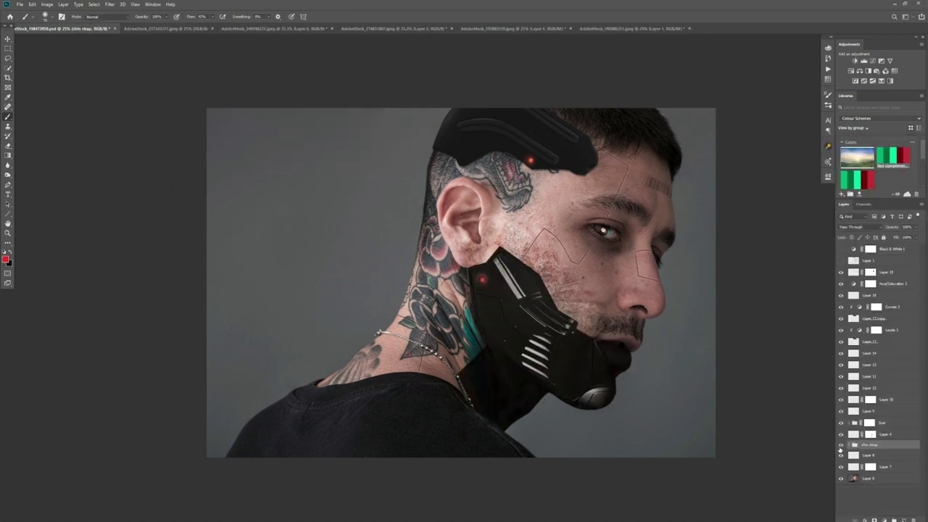
# Move Hue/Saturation 1 and the layer it is clipped to out of the chin strap group, directly above it
pyautogui.click(849, 445)
pyautogui.scroll(-2, 849, 440)
pyautogui.click(890, 434)
pyautogui.keyDown('shift'); pyautogui.click(891, 421); pyautogui.keyUp('shift')
pyautogui.moveTo(892, 421); pyautogui.dragTo(887, 382)
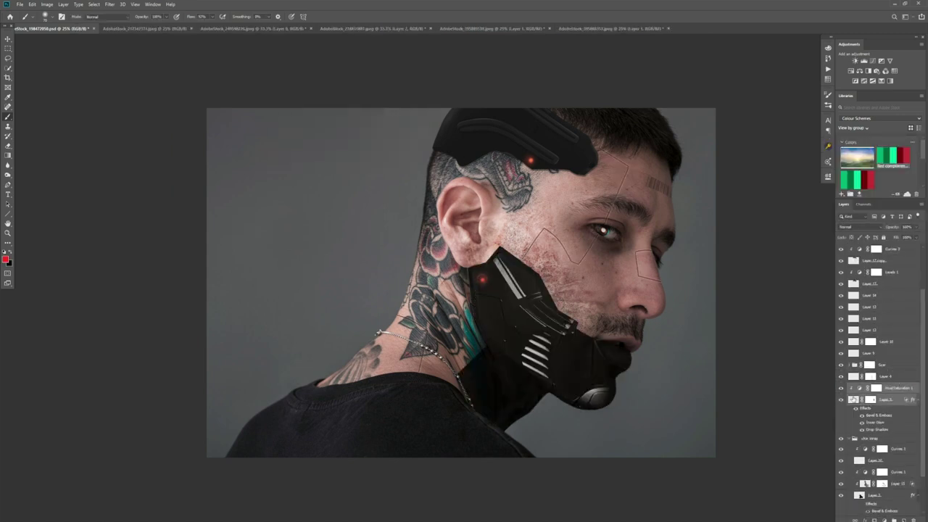
pyautogui.click(849, 439)
# Try a slightly shifted duplicate of the chin strap group, and delete the duplicate
pyautogui.click(890, 477)
pyautogui.hotkey('ctrl', 'j')
pyautogui.click(841, 477)
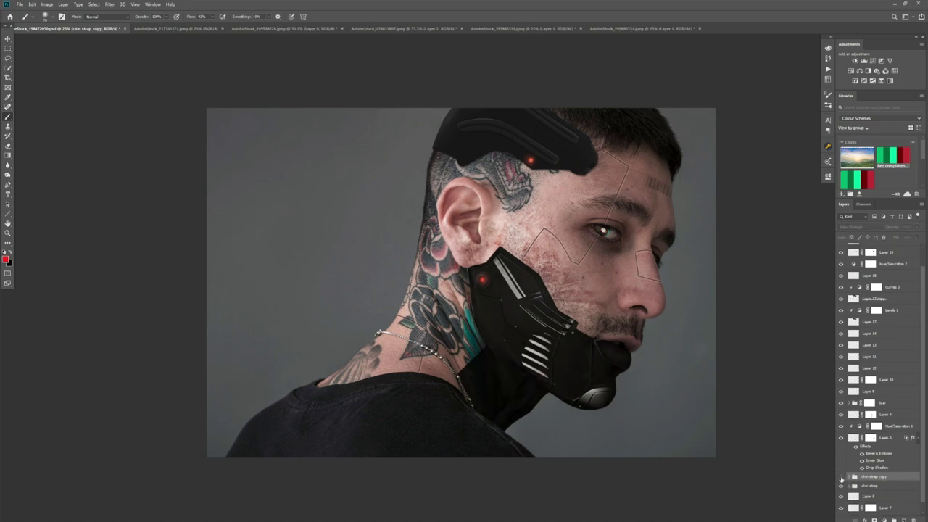
pyautogui.click(841, 477)
pyautogui.click(841, 477)
pyautogui.click(841, 478)
pyautogui.click(535, 333)
pyautogui.press('Return')
pyautogui.press('v')
pyautogui.moveTo(535, 333); pyautogui.dragTo(542, 334)
pyautogui.press('Delete')
pyautogui.scroll(1, 866, 305)
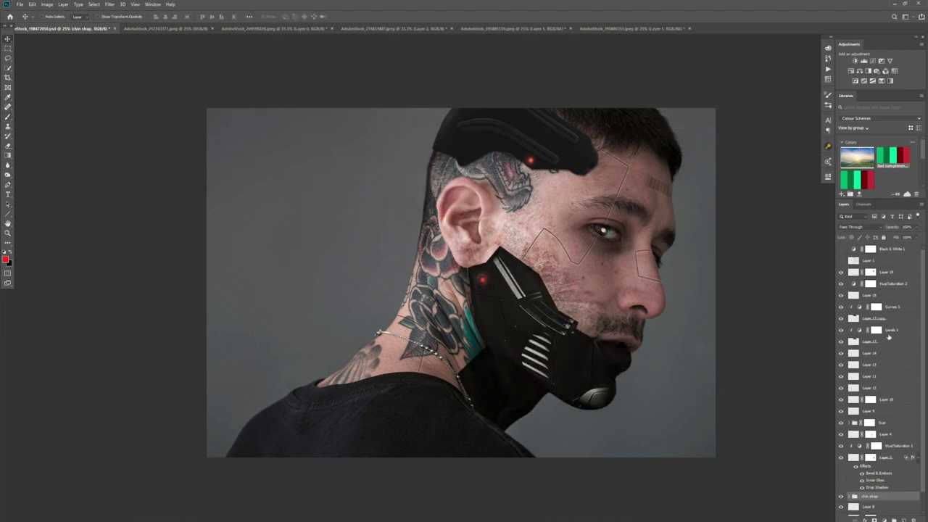
# Add a Curves adjustment directly above the original portrait photo, pull its midtones down and set it to Luminosity
pyautogui.click(868, 341)
pyautogui.scroll(-2, 899, 468)
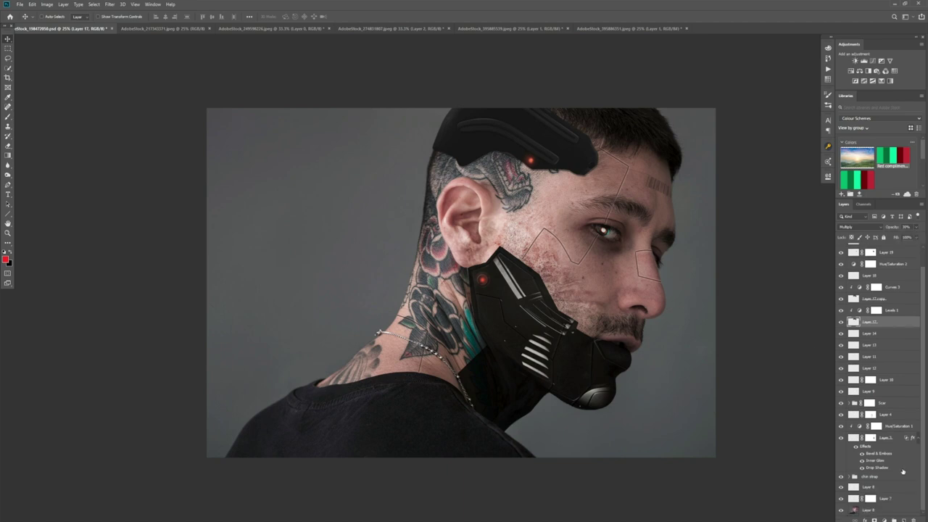
pyautogui.click(893, 499)
pyautogui.click(893, 510)
pyautogui.click(873, 61)
pyautogui.moveTo(774, 251); pyautogui.dragTo(771, 261)
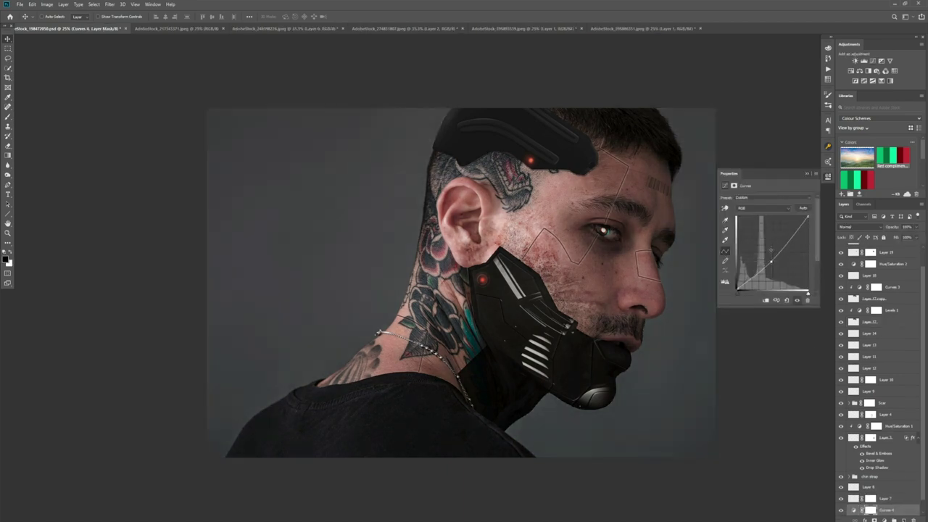
pyautogui.click(860, 227)
pyautogui.click(846, 407)
pyautogui.scroll(1, 898, 281)
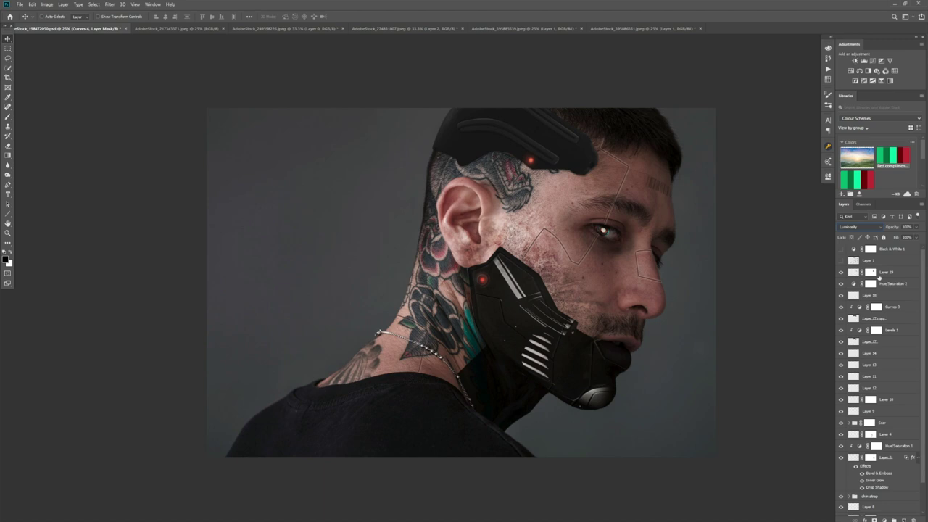
# Add a Curves adjustment above the robot eye layer with slightly raised midtones and a lifted black point
pyautogui.click(899, 271)
pyautogui.click(872, 61)
pyautogui.moveTo(773, 251); pyautogui.dragTo(774, 249)
pyautogui.moveTo(737, 292); pyautogui.dragTo(737, 283)
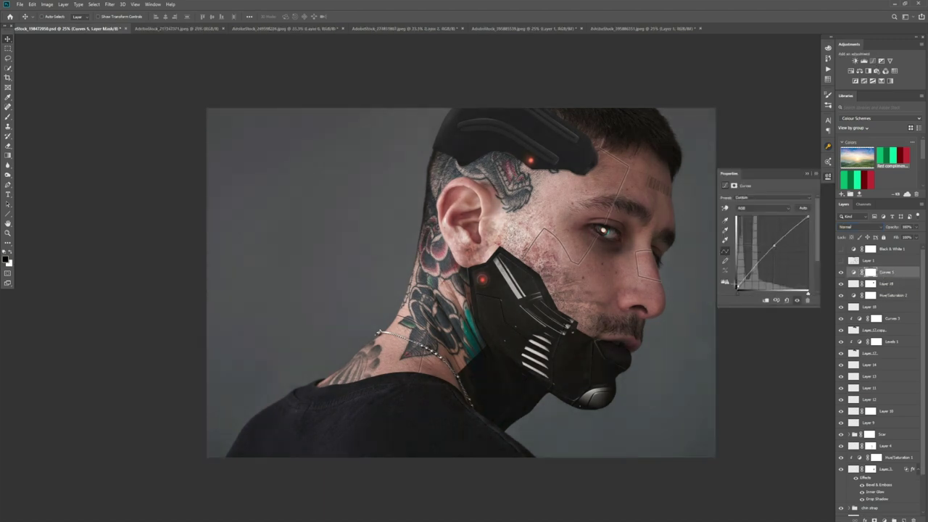
pyautogui.click(774, 353)
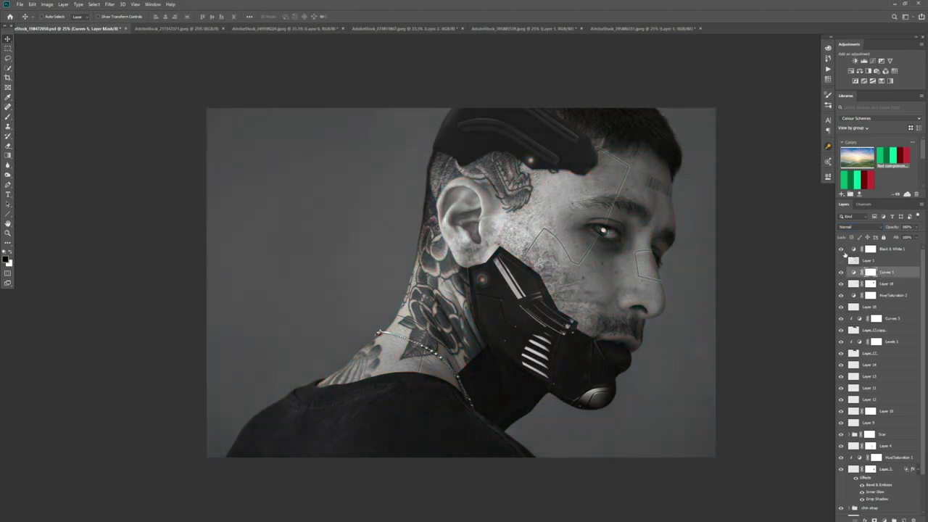
# Show the Layer 1 sketch to compare it with the artwork, and hide it again
pyautogui.click(94, 5)
pyautogui.click(108, 82)
pyautogui.click(379, 278)
pyautogui.click(181, 182)
pyautogui.click(841, 271)
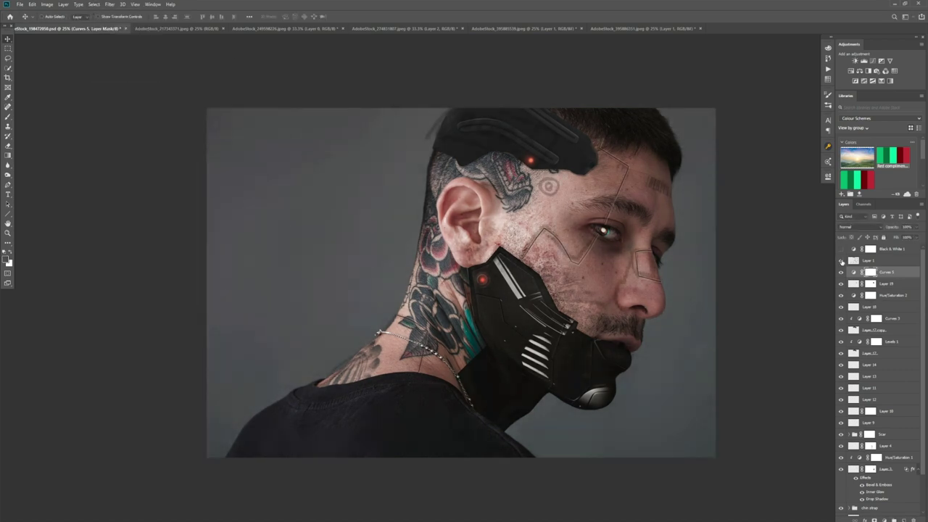
pyautogui.click(841, 271)
# Paint black on the mask of Layer 15 in the chin strap group with a reduced brush flow
pyautogui.scroll(-5, 877, 362)
pyautogui.click(881, 423)
pyautogui.press('b')
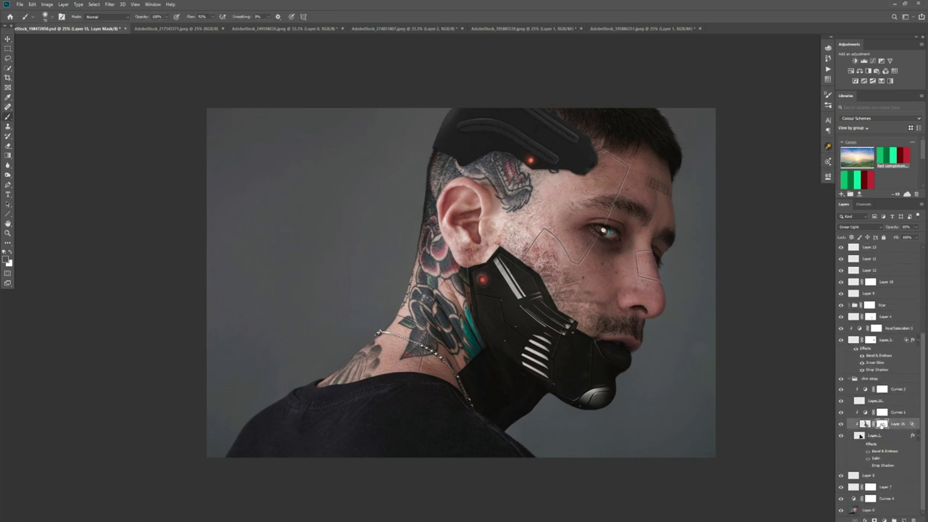
pyautogui.click(212, 17)
pyautogui.moveTo(211, 27); pyautogui.dragTo(217, 28)
pyautogui.press('d')
pyautogui.press('x')
# Open another image file from disk as a source for the composite
pyautogui.hotkey('ctrl', 'o')
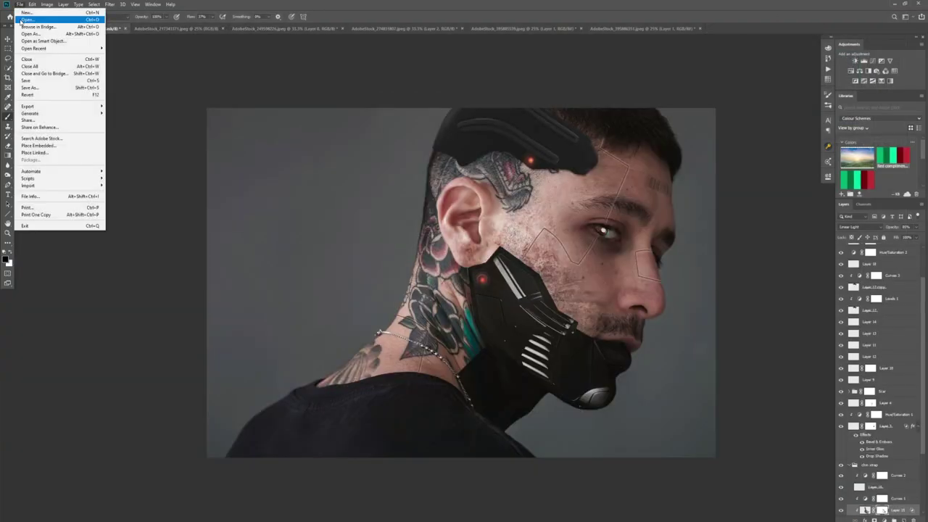
pyautogui.click(29, 27)
pyautogui.doubleClick(436, 125)
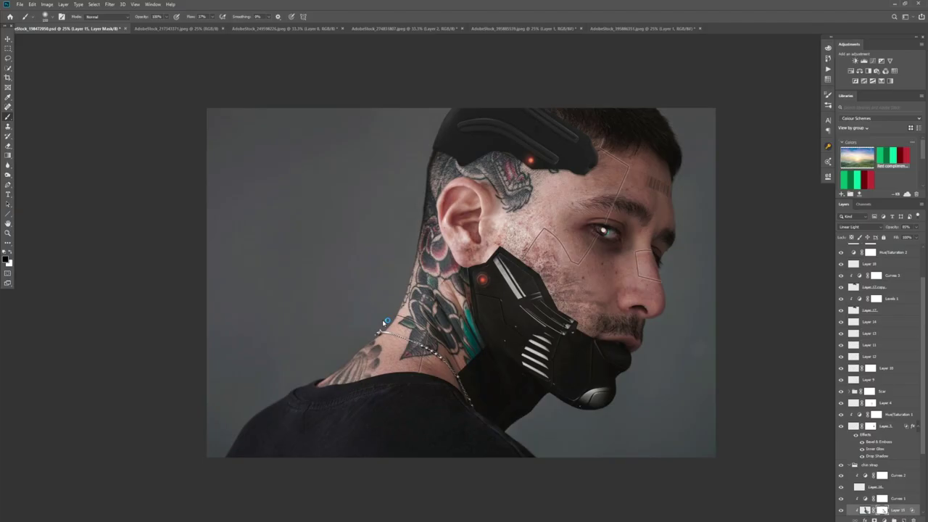
pyautogui.click(868, 71)
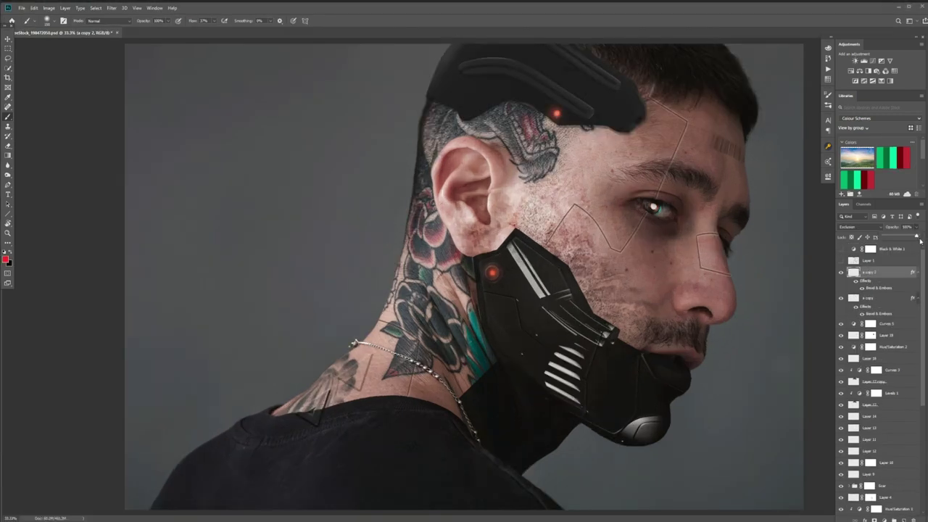
# Mask out the part of the "a copy" triangle that runs over the shirt, and raise that layer's opacity
pyautogui.hotkey('alt', '[')
pyautogui.click(874, 520)
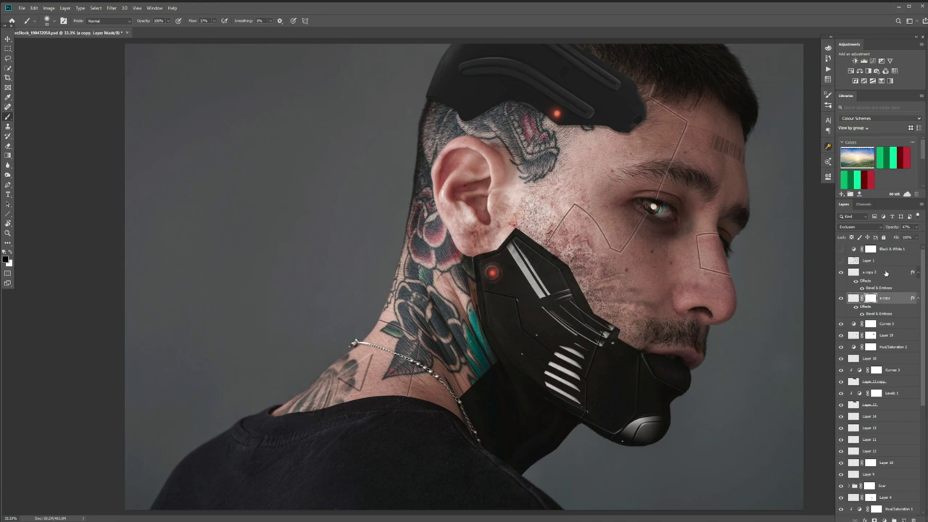
pyautogui.click(886, 273)
pyautogui.click(840, 273)
pyautogui.click(841, 273)
pyautogui.click(885, 298)
pyautogui.click(916, 227)
pyautogui.moveTo(903, 237); pyautogui.dragTo(911, 237)
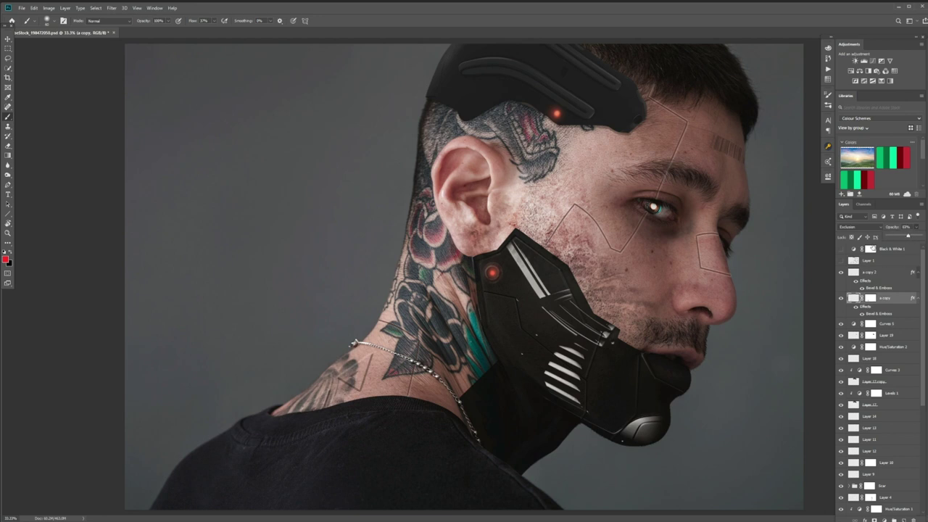
# Shift the "a copy 2" triangle slightly on the neck and adjust the shading angle of its Bevel & Emboss
pyautogui.click(884, 273)
pyautogui.press('v')
pyautogui.moveTo(439, 380); pyautogui.dragTo(427, 380)
pyautogui.doubleClick(912, 272)
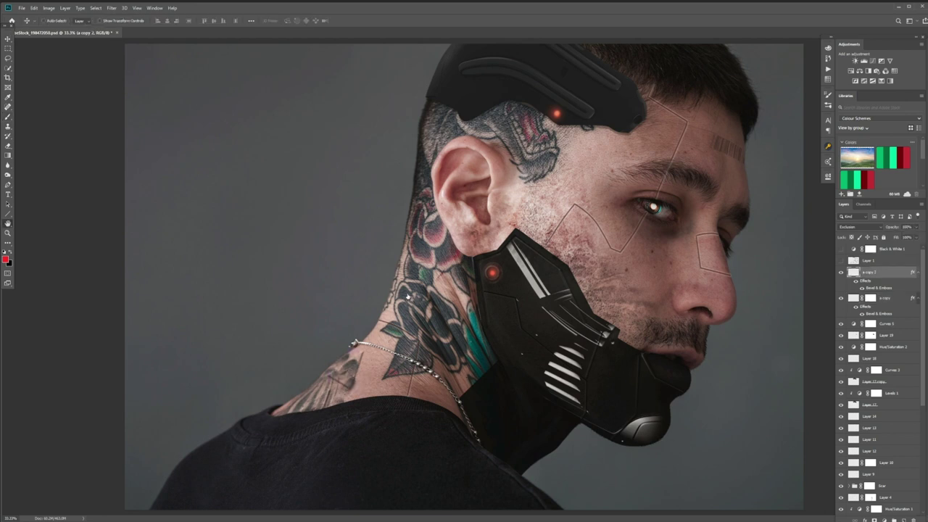
pyautogui.click(203, 227)
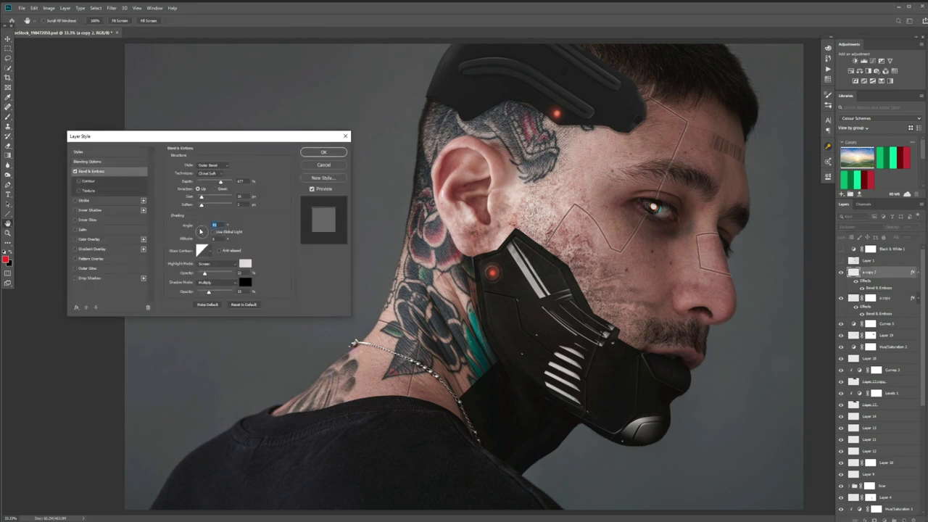
pyautogui.moveTo(199, 235); pyautogui.dragTo(202, 233)
pyautogui.press('Return')
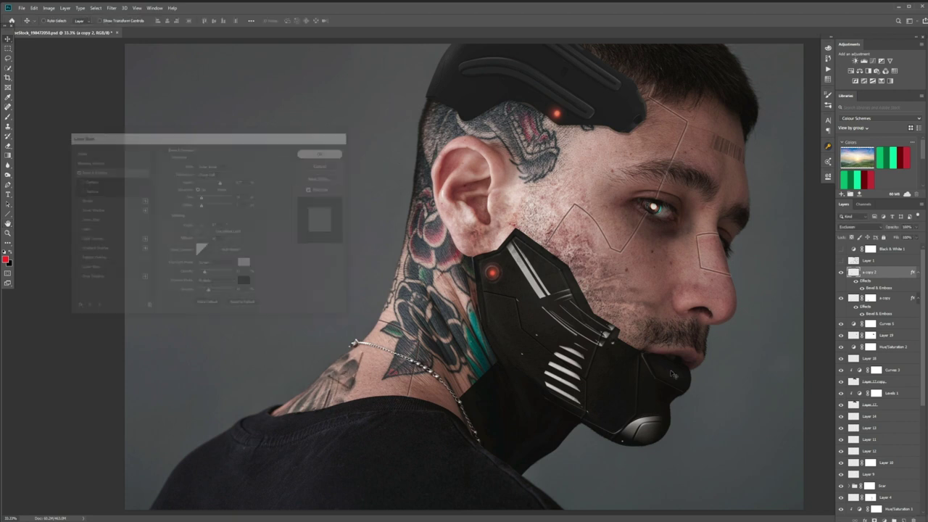
# On a new layer, paint red light spots at the neck triangle and the shirt collar, and set the blend mode to Linear Dodge (Add)
pyautogui.hotkey('ctrl', 'shift', 'alt', 'n')
pyautogui.press('b')
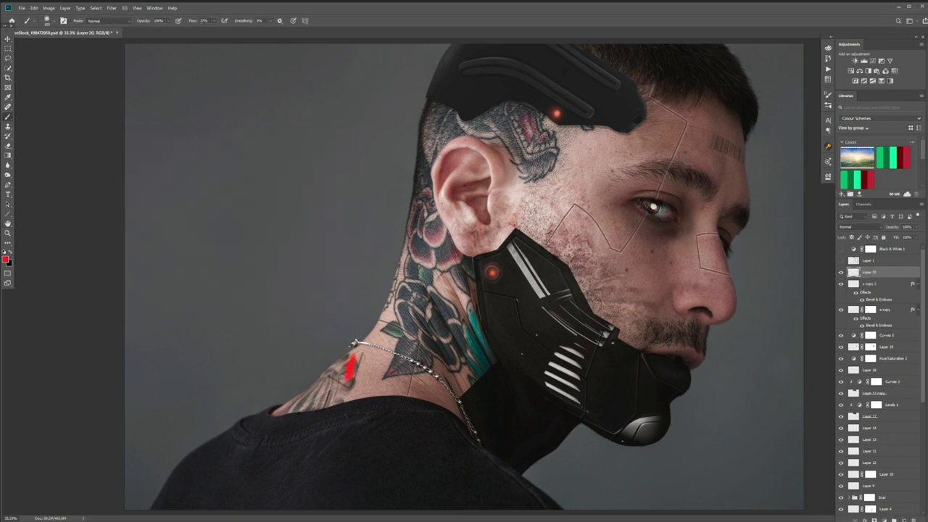
pyautogui.click(859, 227)
pyautogui.click(859, 287)
pyautogui.click(862, 227)
pyautogui.click(862, 309)
pyautogui.click(314, 411)
pyautogui.click(862, 227)
pyautogui.click(863, 228)
pyautogui.click(863, 227)
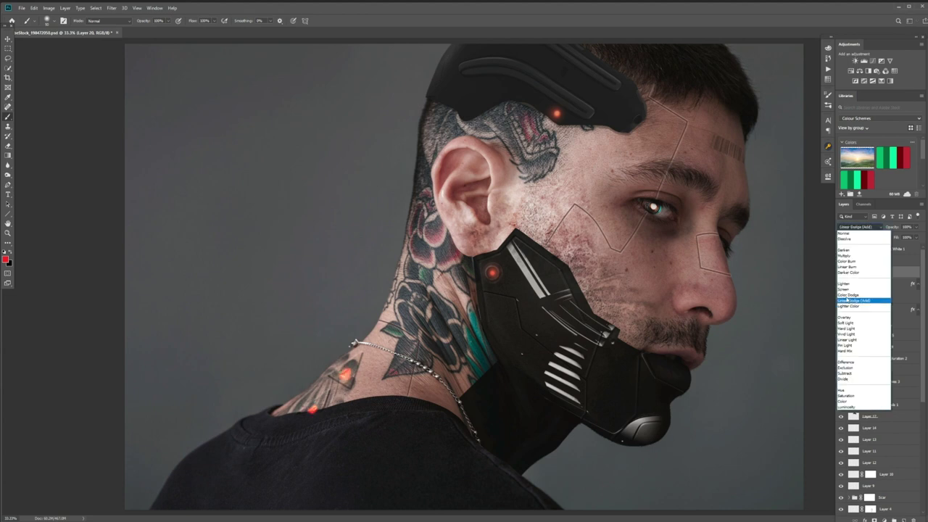
pyautogui.click(863, 301)
# Build up a soft red glow around both light spots on the neck with a reduced brush flow
pyautogui.click(205, 20)
pyautogui.write('15')
pyautogui.click(346, 373)
pyautogui.click(340, 372)
pyautogui.click(313, 411)
pyautogui.click(343, 375)
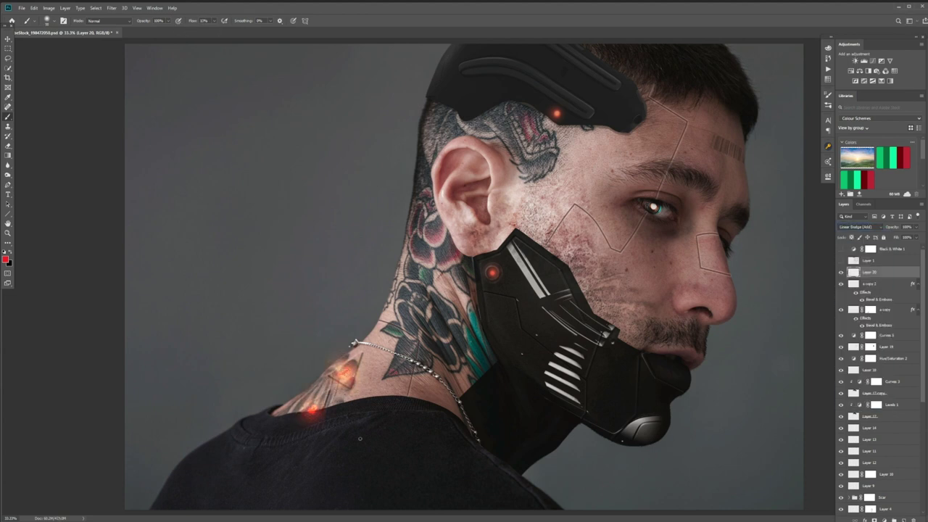
# Add an empty layer beneath the neck glow layer, and rotate the "a copy 2" triangle slightly
pyautogui.keyDown('ctrl'); pyautogui.click(904, 520); pyautogui.keyUp('ctrl')
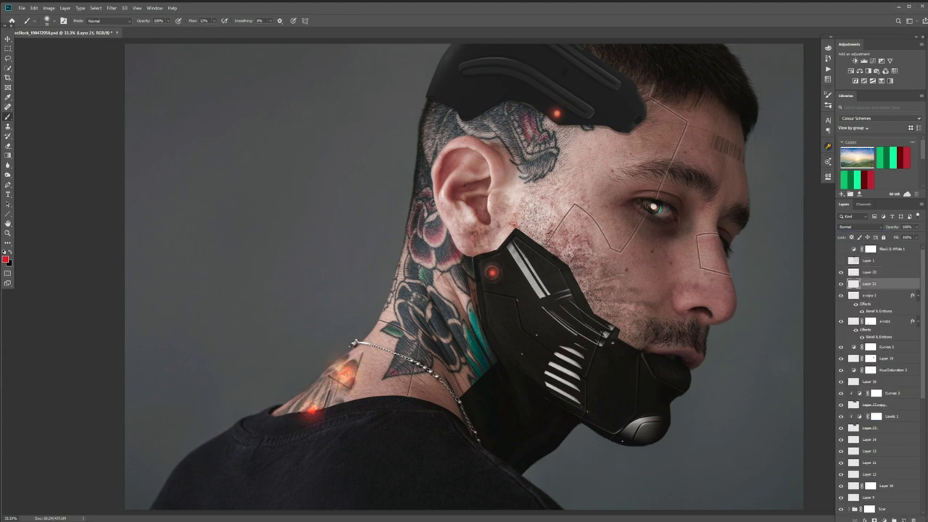
pyautogui.hotkey('shift', '6')
pyautogui.hotkey('shift', '0')
pyautogui.hotkey('alt', '[')
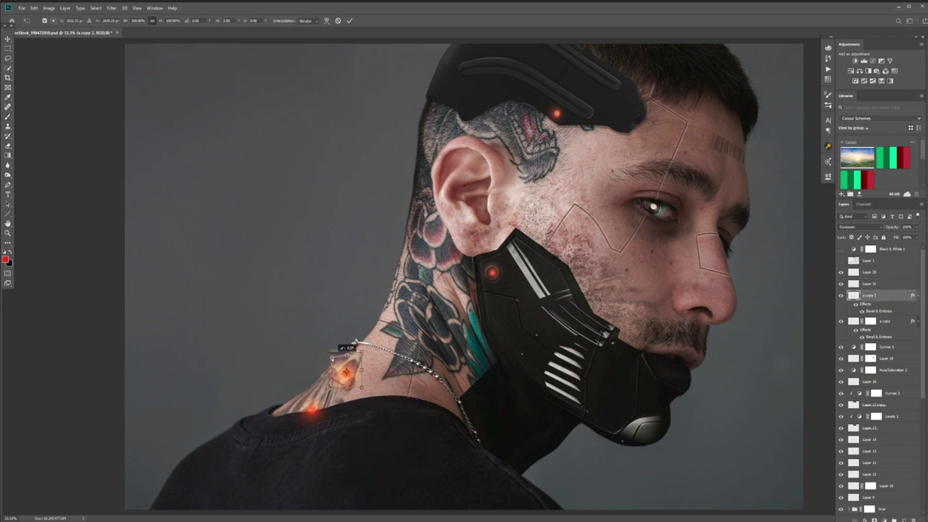
pyautogui.hotkey('shift', '8')
pyautogui.scroll(-2, 870, 381)
pyautogui.click(870, 381)
pyautogui.click(111, 8)
pyautogui.click(137, 28)
pyautogui.click(458, 193)
pyautogui.click(112, 8)
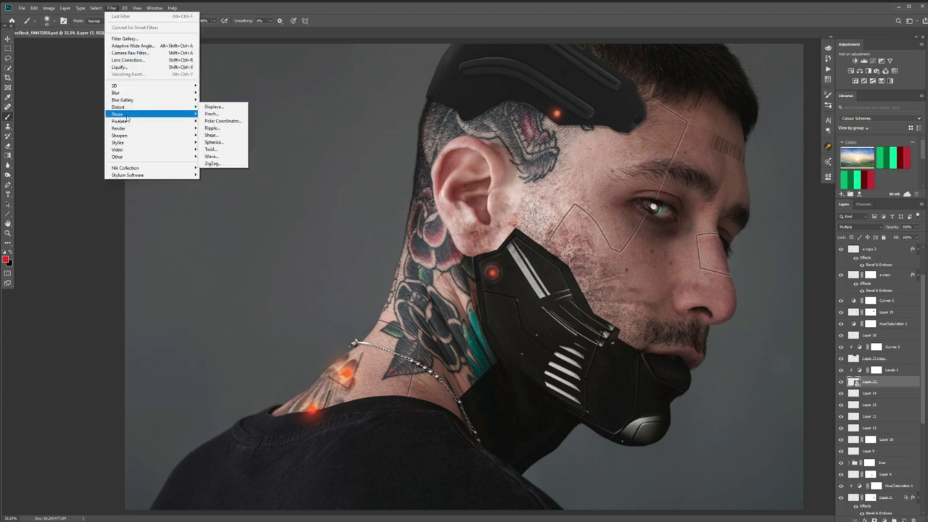
pyautogui.moveTo(130, 113)
pyautogui.click(219, 114)
pyautogui.hotkey('ctrl', '+')
pyautogui.moveTo(731, 116); pyautogui.dragTo(682, 431)
pyautogui.moveTo(419, 233); pyautogui.dragTo(462, 234)
pyautogui.click(498, 144)
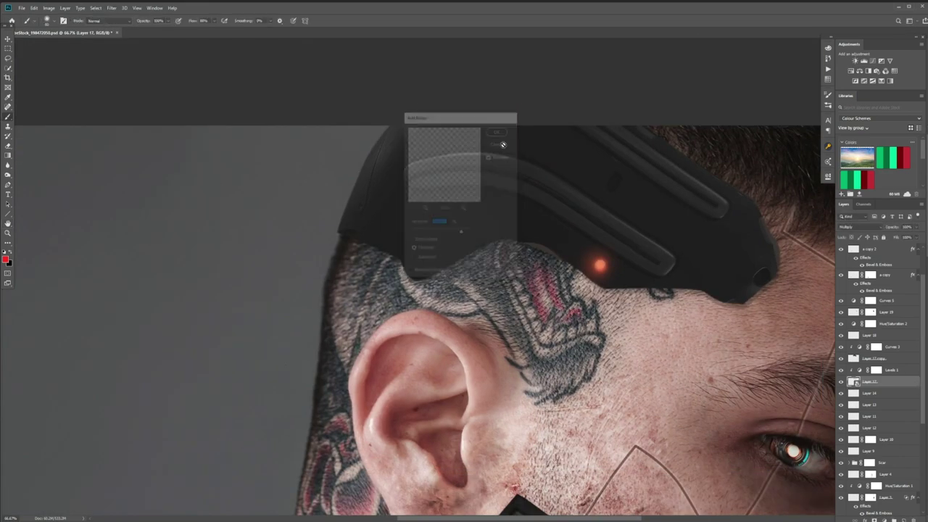
pyautogui.hotkey('ctrl', 'z')
pyautogui.click(841, 382)
pyautogui.click(841, 382)
# Convert the Layer 17 copy of the head plate for smart filters and apply Add Noise to it
pyautogui.click(874, 359)
pyautogui.click(112, 8)
pyautogui.click(136, 28)
pyautogui.click(464, 195)
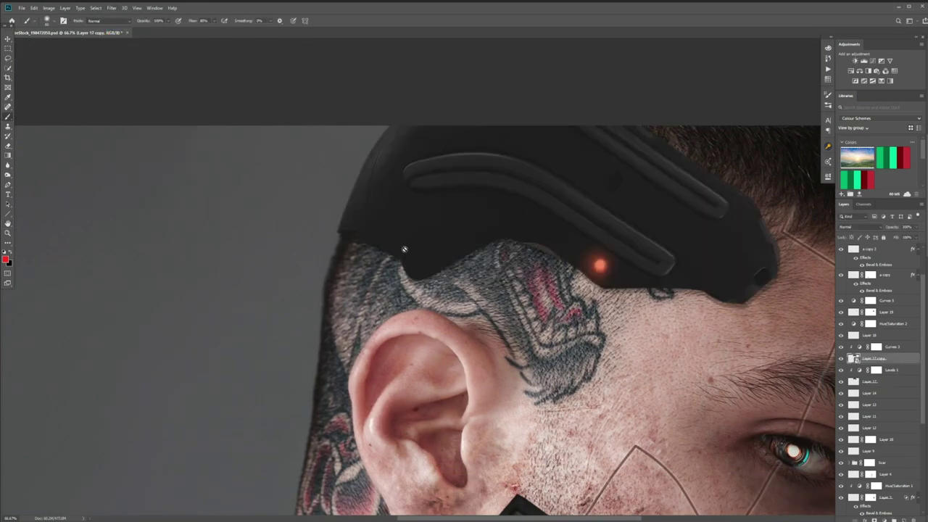
pyautogui.click(111, 8)
pyautogui.click(213, 109)
pyautogui.press('Return')
pyautogui.hotkey('ctrl', '-')
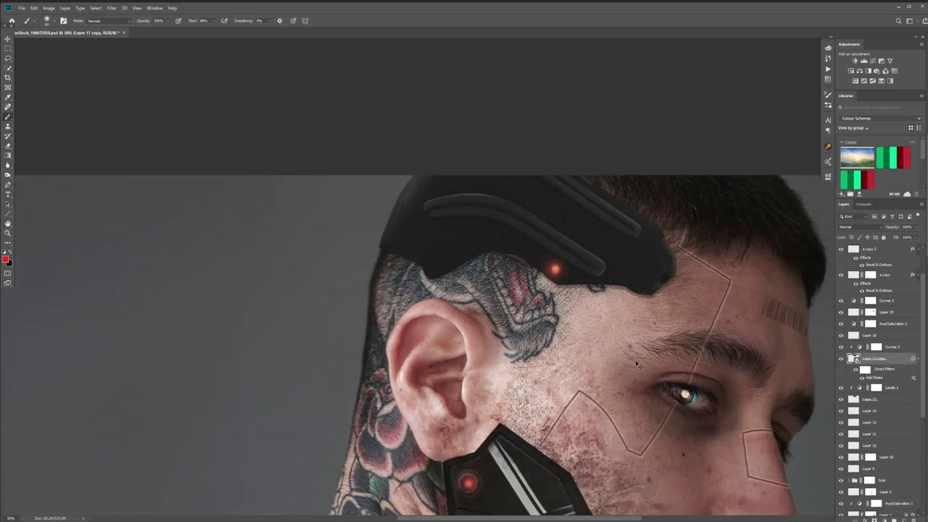
# Add a layer mask to Layer 17 copy and choose a hard round brush preset
pyautogui.click(874, 520)
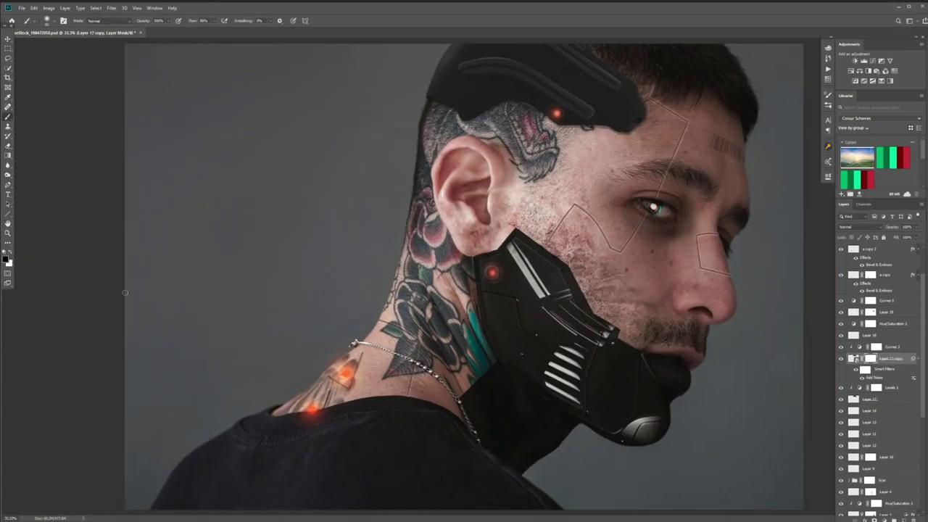
pyautogui.click(46, 22)
pyautogui.doubleClick(54, 103)
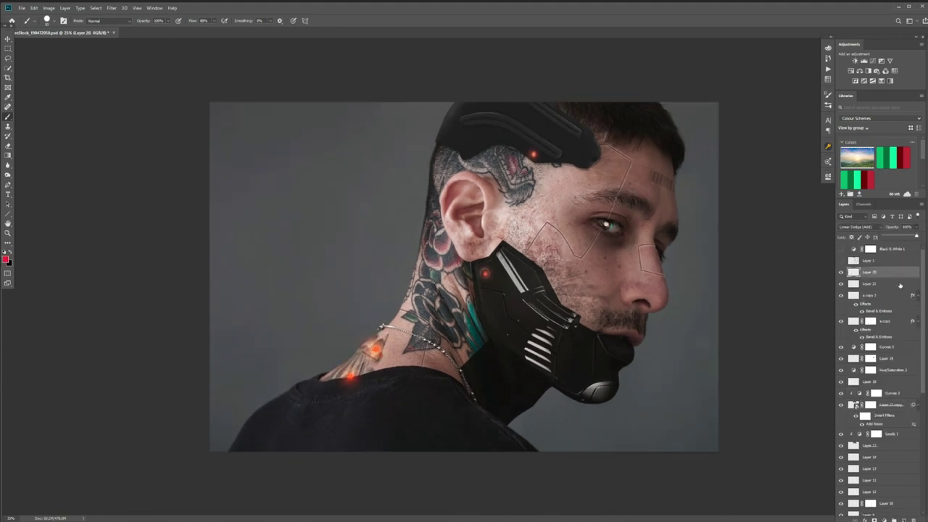
# Select Layer 21 and open the robot stock images AdobeStock_217343371, AdobeStock_395885539 and AdobeStock_395886351
pyautogui.click(900, 284)
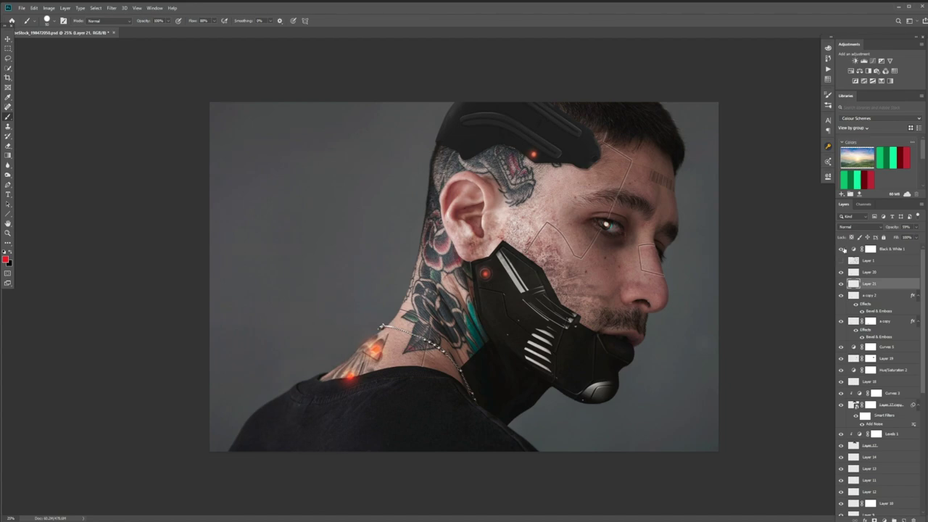
pyautogui.click(21, 8)
pyautogui.click(28, 24)
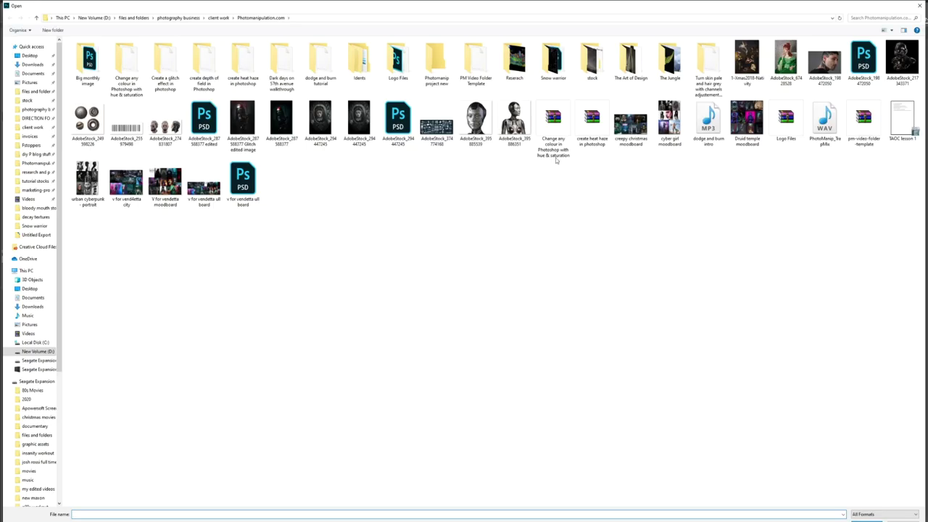
pyautogui.click(901, 61)
pyautogui.keyDown('ctrl'); pyautogui.click(513, 121); pyautogui.keyUp('ctrl')
pyautogui.keyDown('ctrl'); pyautogui.click(476, 121); pyautogui.keyUp('ctrl')
pyautogui.click(866, 520)
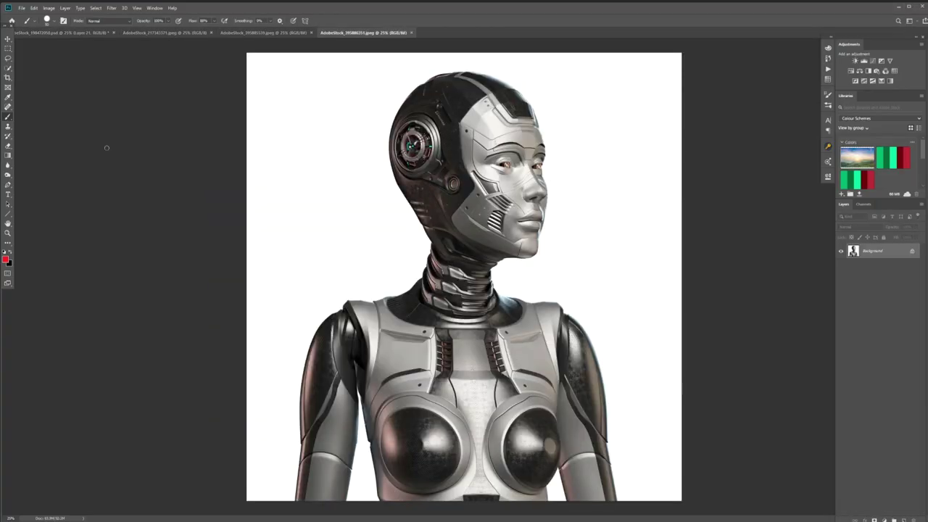
# Lasso the robot's neck in AdobeStock_395886351, copy it to its own layer and bring it into the portrait document
pyautogui.click(8, 58)
pyautogui.moveTo(500, 309); pyautogui.dragTo(503, 311)
pyautogui.hotkey('ctrl', 'j')
pyautogui.press('v')
pyautogui.moveTo(455, 291); pyautogui.dragTo(314, 237)
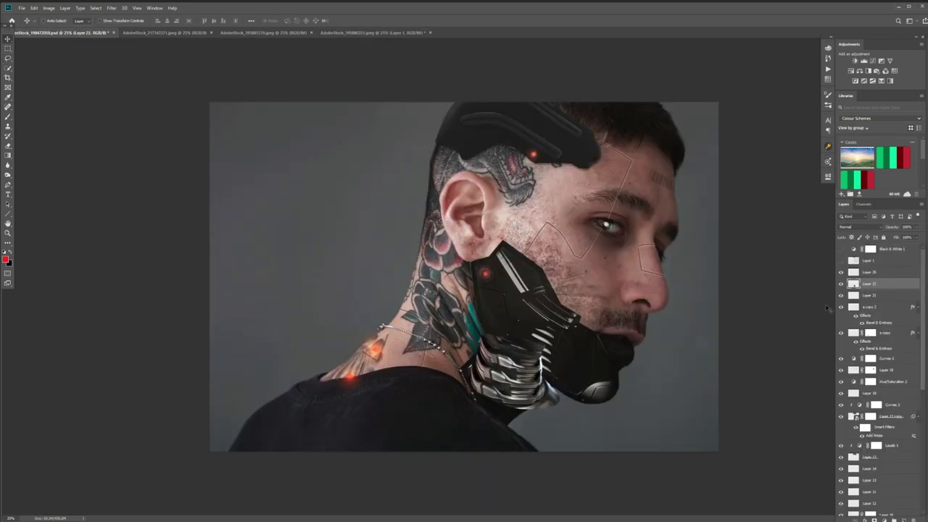
# Place the robot neck as a layer clipped to Layer 2 in the chin strap group, with the Hard Light blend mode
pyautogui.click(892, 437)
pyautogui.scroll(10, 892, 438)
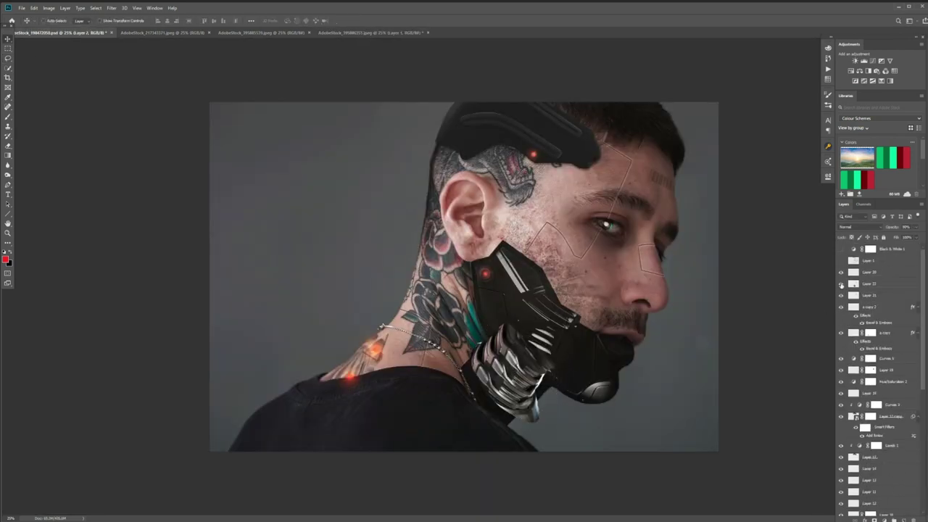
pyautogui.scroll(-10, 892, 437)
pyautogui.click(860, 226)
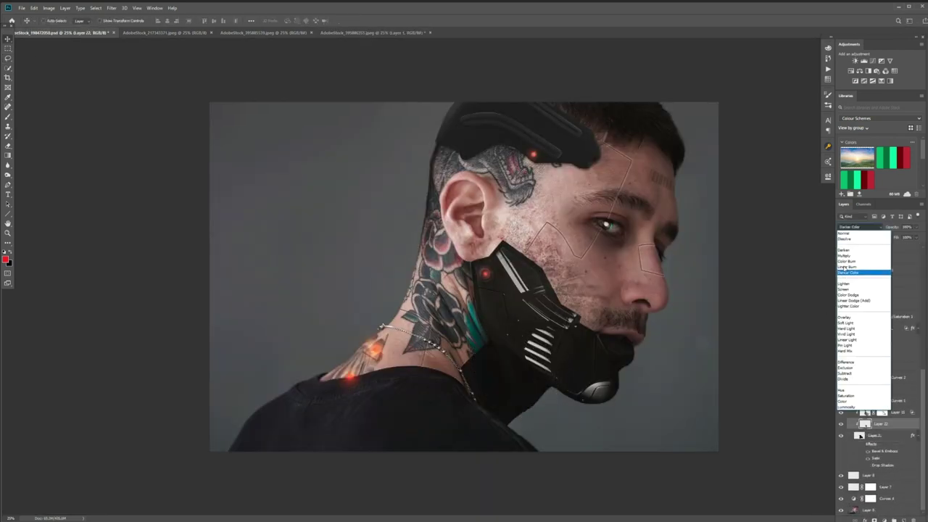
pyautogui.click(846, 329)
# Rotate, enlarge and position the robot neck texture so it covers the black area beneath the jaw
pyautogui.hotkey('ctrl', 't')
pyautogui.moveTo(658, 367); pyautogui.dragTo(653, 404)
pyautogui.moveTo(510, 374); pyautogui.dragTo(513, 386)
pyautogui.moveTo(485, 323); pyautogui.dragTo(457, 314)
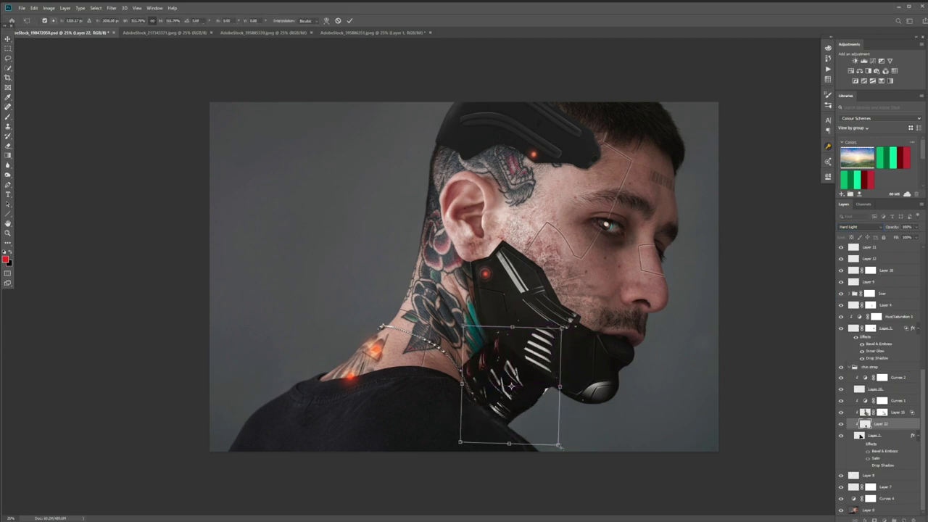
pyautogui.moveTo(559, 443); pyautogui.dragTo(578, 463)
pyautogui.moveTo(555, 422); pyautogui.dragTo(545, 408)
pyautogui.press('Return')
# Try the Hard Light and Normal blend modes on the robot neck layer, and settle on Linear Light
pyautogui.click(845, 226)
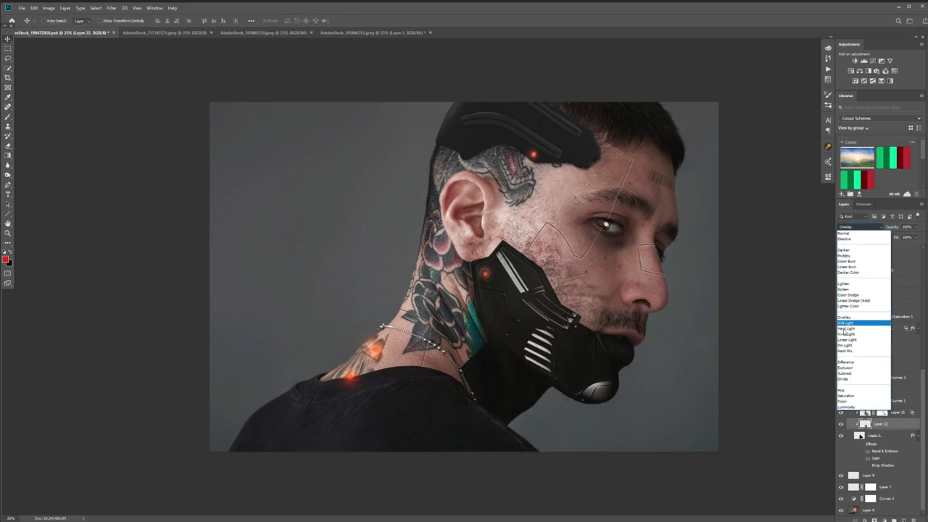
pyautogui.click(846, 328)
pyautogui.click(852, 227)
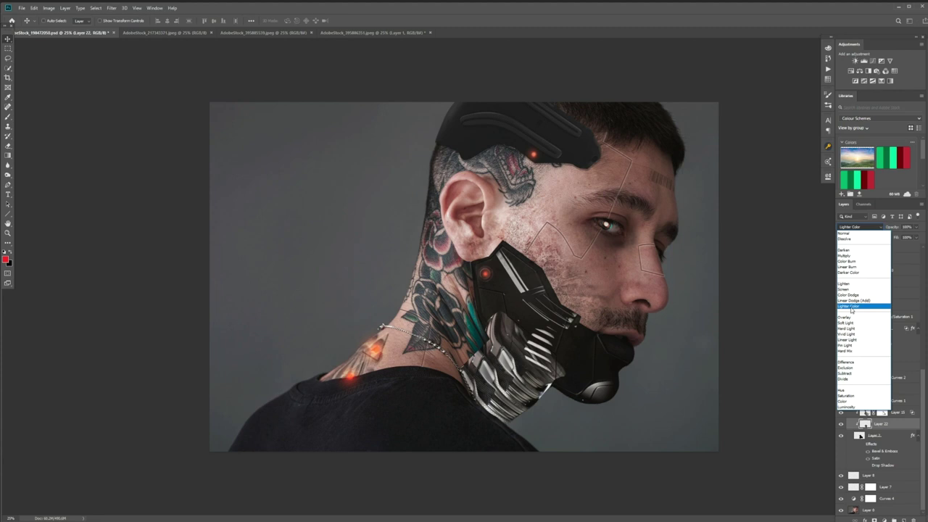
pyautogui.click(844, 234)
pyautogui.click(865, 435)
pyautogui.click(867, 414)
pyautogui.click(860, 424)
pyautogui.click(859, 227)
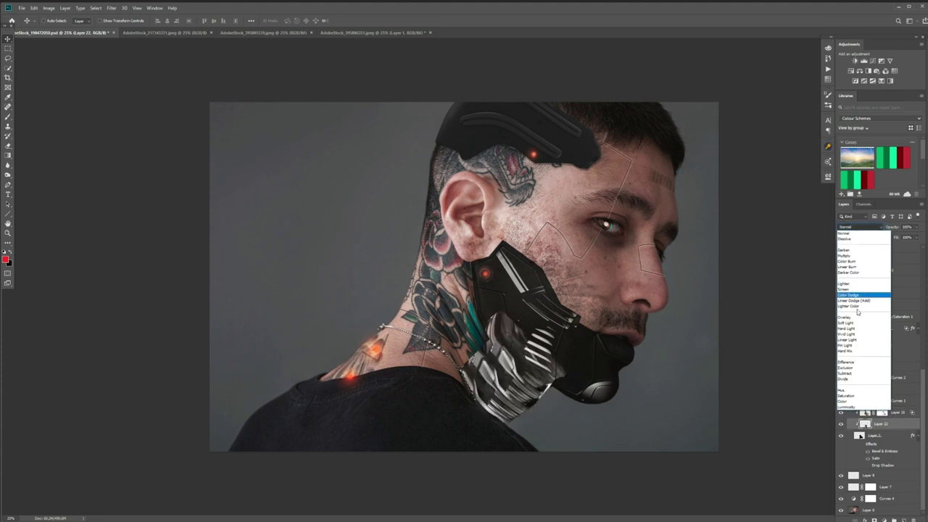
pyautogui.click(856, 340)
# Adjust the robot neck layer's Blend If ranges for this layer and the underlying layer
pyautogui.doubleClick(864, 424)
pyautogui.moveTo(169, 268); pyautogui.dragTo(261, 270)
pyautogui.moveTo(170, 268)
pyautogui.mouseDown()
pyautogui.moveTo(226, 276)
pyautogui.moveTo(170, 270)
pyautogui.mouseUp()
pyautogui.moveTo(261, 283); pyautogui.dragTo(234, 287)
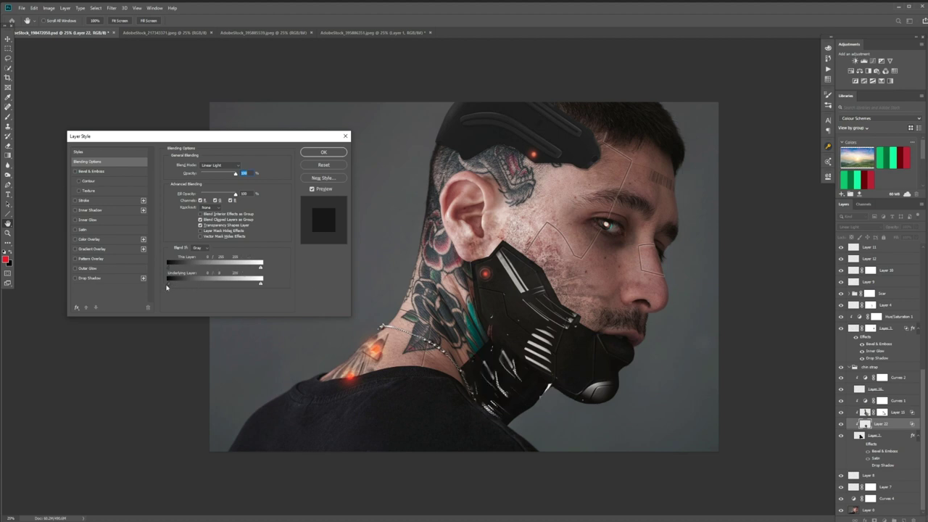
pyautogui.press('Return')
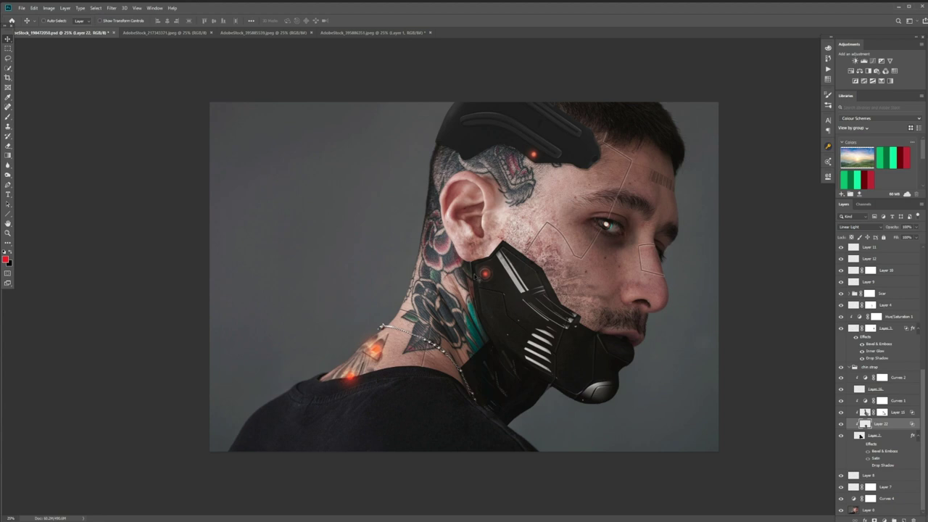
# Show the Layer 1 sketch over the composite for comparison, and hide it again
pyautogui.scroll(10, 840, 261)
pyautogui.click(841, 261)
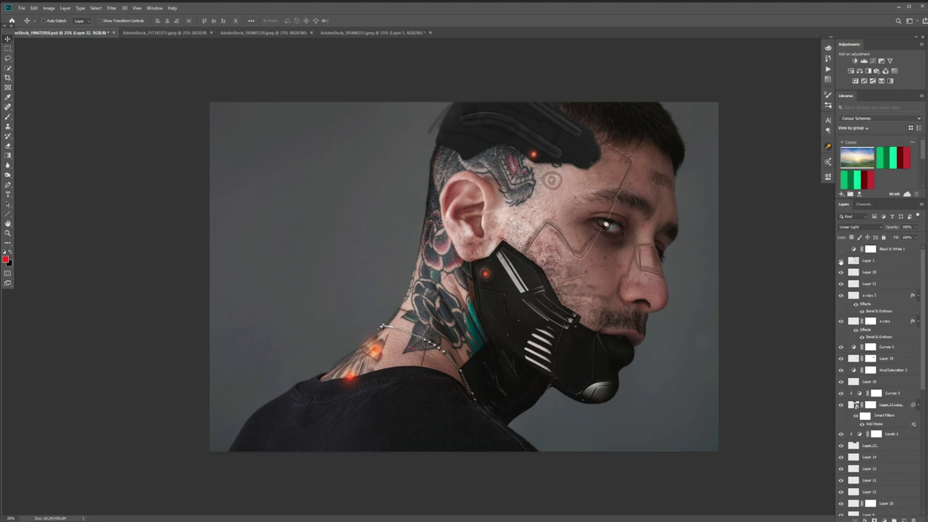
pyautogui.click(841, 261)
# On a new Linear Dodge (Add) layer above Layer 20, paint red light strips along both grooves of the head plate
pyautogui.click(891, 277)
pyautogui.hotkey('ctrl', 'shift', 'alt', 'n')
pyautogui.press('b')
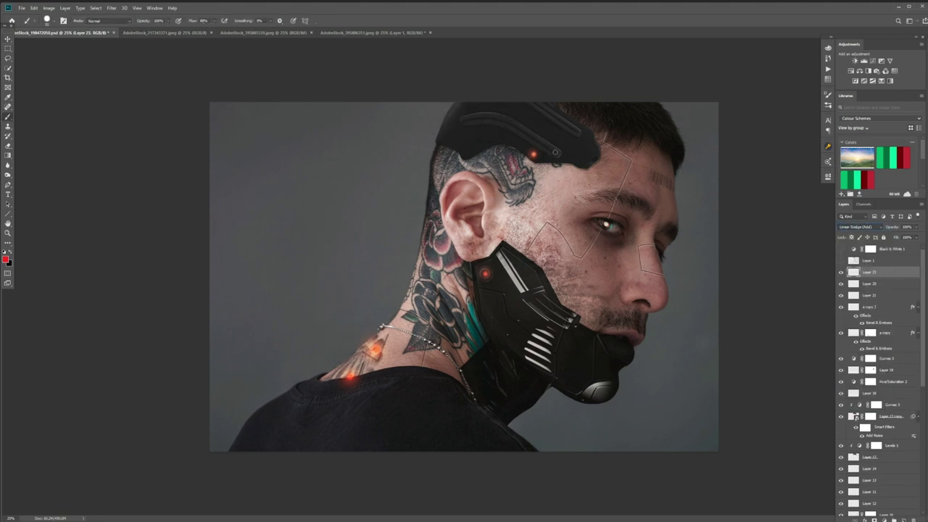
pyautogui.moveTo(556, 153); pyautogui.dragTo(461, 123)
pyautogui.hotkey('ctrl', 'z')
pyautogui.hotkey('ctrl', '+')
pyautogui.click(52, 21)
pyautogui.moveTo(588, 114); pyautogui.dragTo(459, 71)
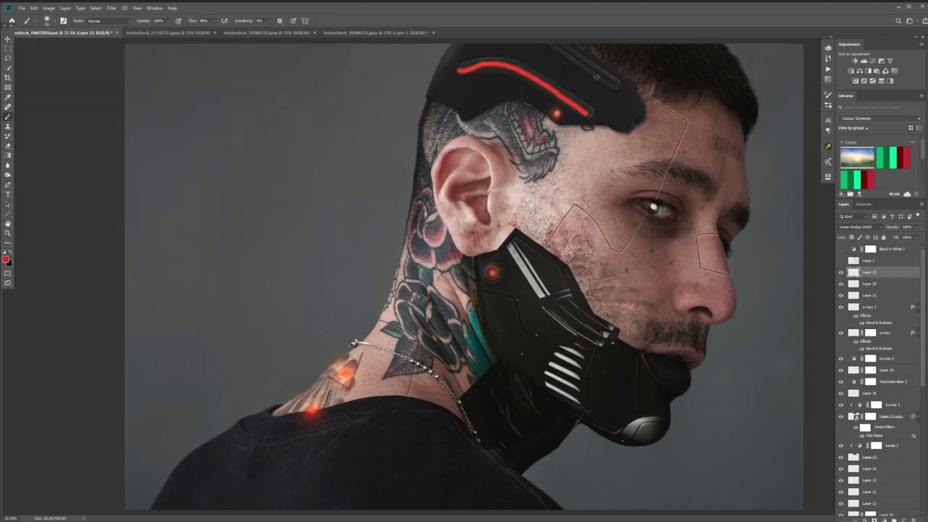
pyautogui.moveTo(614, 85); pyautogui.dragTo(553, 45)
# Add another layer with a dodge blend mode above the red strips, and lower the fill of Layer 23
pyautogui.hotkey('ctrl', 'shift', 'alt', 'n')
pyautogui.click(860, 227)
pyautogui.click(860, 297)
pyautogui.click(886, 283)
pyautogui.click(916, 227)
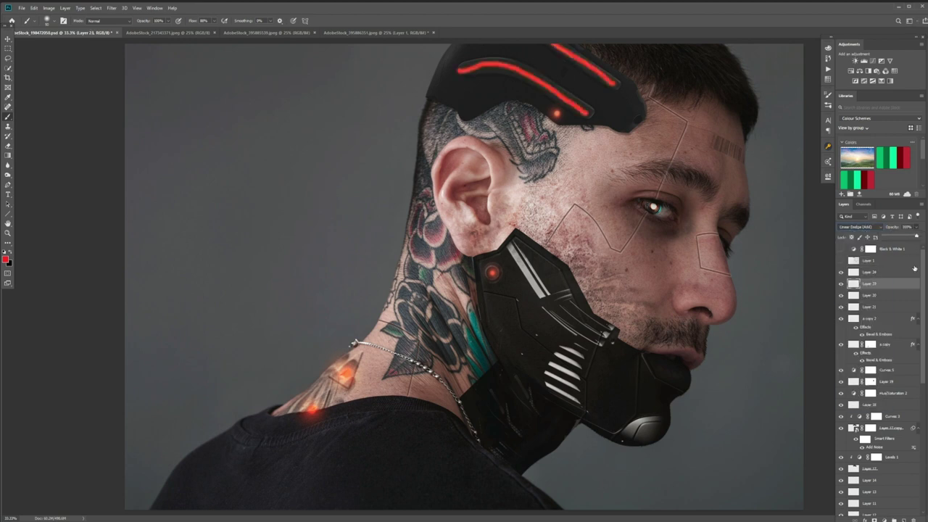
pyautogui.click(916, 237)
pyautogui.moveTo(915, 247); pyautogui.dragTo(903, 253)
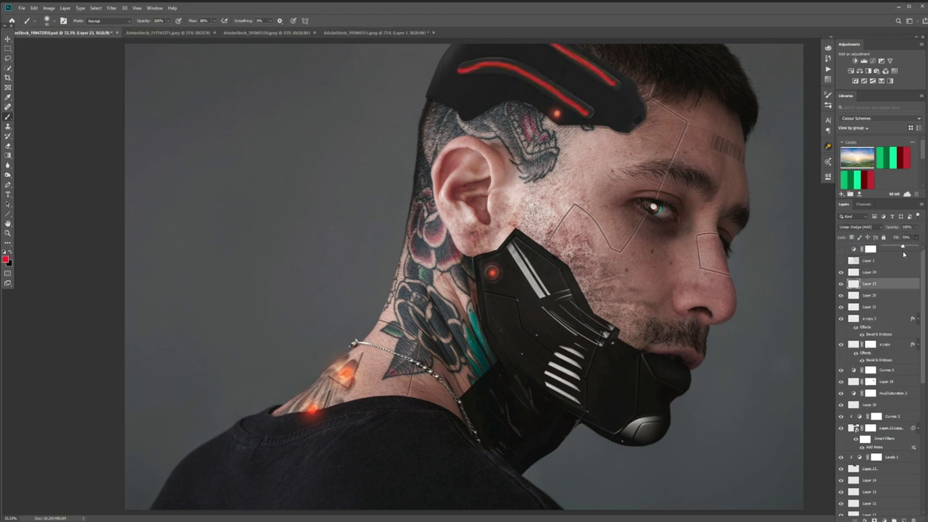
# Paint a soft red glow along both head plate strips with a larger brush at 6% flow, and readjust Layer 23's fill
pyautogui.click(214, 20)
pyautogui.moveTo(214, 30); pyautogui.dragTo(187, 30)
pyautogui.press(']')
pyautogui.press(']')
pyautogui.press(']')
pyautogui.press(']')
pyautogui.moveTo(550, 41); pyautogui.dragTo(615, 83)
pyautogui.moveTo(588, 111)
pyautogui.mouseDown()
pyautogui.moveTo(516, 72)
pyautogui.moveTo(448, 72)
pyautogui.mouseUp()
pyautogui.click(911, 272)
pyautogui.click(910, 286)
pyautogui.click(917, 237)
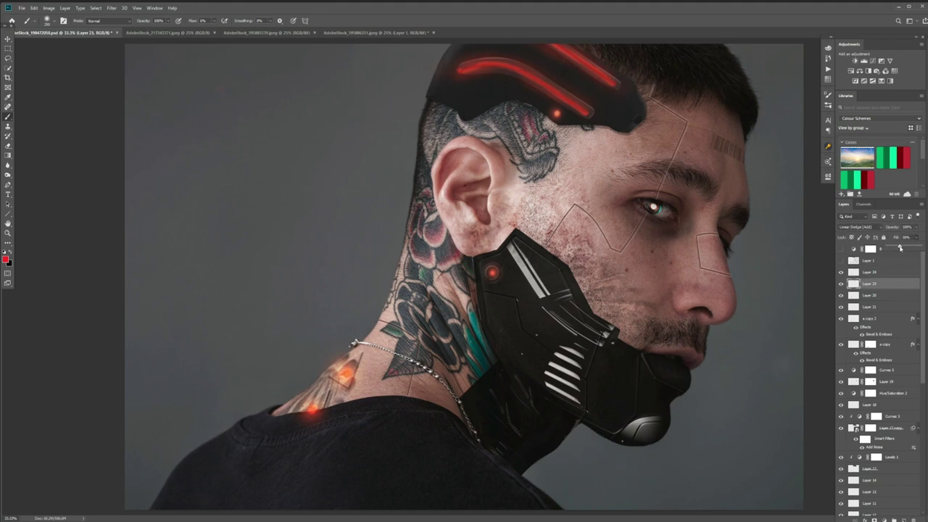
pyautogui.moveTo(902, 248); pyautogui.dragTo(908, 249)
# Delete the two layers holding the red strips and their glow on the head plate
pyautogui.click(840, 249)
pyautogui.click(840, 249)
pyautogui.press('Delete')
pyautogui.click(895, 275)
pyautogui.press('Delete')
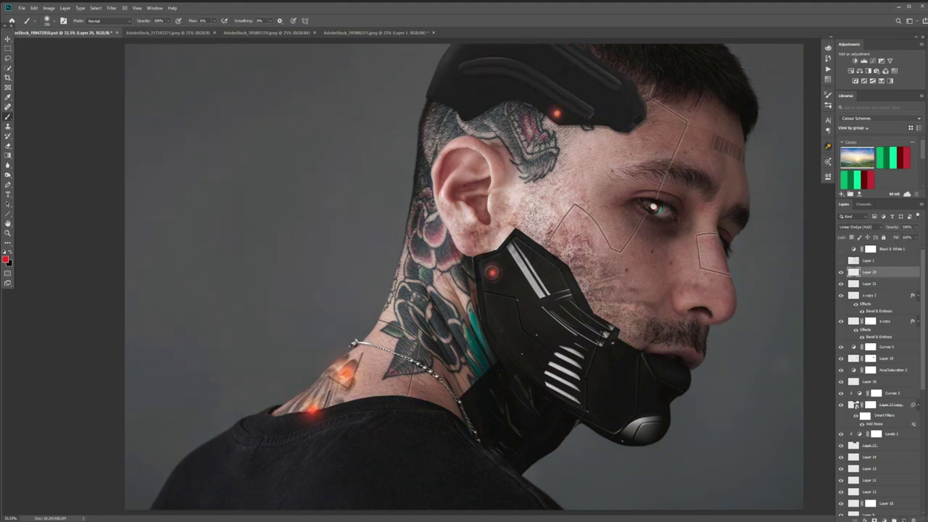
# Add a new layer above Layer 20 and start a Pen path at the front end of the head plate's lower groove
pyautogui.hotkey('ctrl', 'shift', 'alt', 'n')
pyautogui.hotkey('ctrl', '+')
pyautogui.hotkey('ctrl', '+')
pyautogui.moveTo(634, 79); pyautogui.dragTo(545, 451)
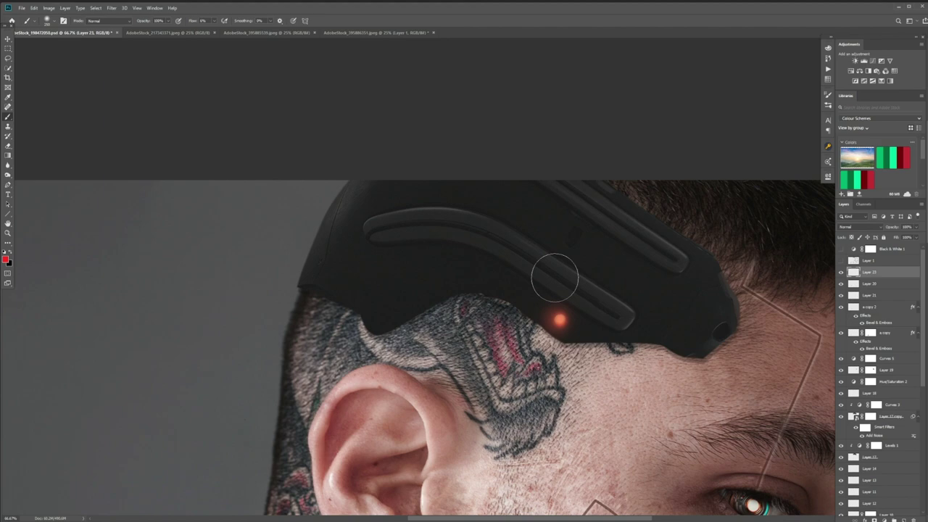
pyautogui.press('p')
pyautogui.click(613, 316)
pyautogui.moveTo(493, 242); pyautogui.dragTo(475, 235)
# Continue the Pen path along the lower edge of the groove and around its rear tip
pyautogui.hotkey('ctrl', '+')
pyautogui.hotkey('ctrl', '+')
pyautogui.moveTo(409, 126); pyautogui.dragTo(359, 124)
pyautogui.moveTo(267, 130); pyautogui.dragTo(183, 152)
pyautogui.click(177, 167)
pyautogui.moveTo(174, 171); pyautogui.dragTo(171, 170)
pyautogui.moveTo(168, 158); pyautogui.dragTo(170, 153)
# Try to trace the Pen path back along the upper edge of the head plate's lower groove from its rear tip
pyautogui.moveTo(308, 112); pyautogui.dragTo(340, 109)
pyautogui.moveTo(448, 120); pyautogui.dragTo(472, 126)
pyautogui.moveTo(583, 171); pyautogui.dragTo(641, 204)
pyautogui.moveTo(652, 218); pyautogui.dragTo(395, 219)
pyautogui.hotkey('ctrl', 'z')
pyautogui.hotkey('ctrl', 'z')
pyautogui.hotkey('ctrl', 'z')
pyautogui.moveTo(193, 213); pyautogui.dragTo(426, 301)
pyautogui.hotkey('ctrl', 'z')
pyautogui.moveTo(159, 223); pyautogui.dragTo(166, 221)
pyautogui.moveTo(264, 198); pyautogui.dragTo(320, 195)
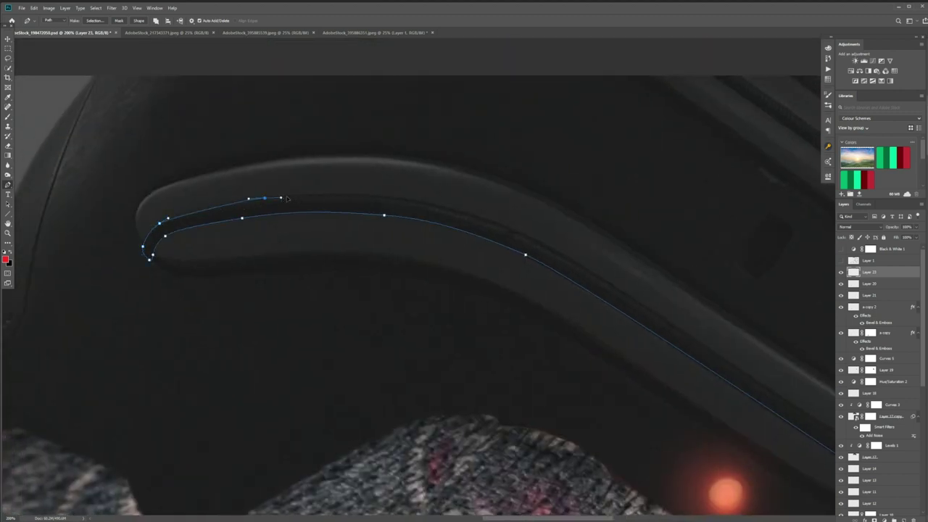
# Extend the path along the groove's upper edge towards its front end, and delete the whole path
pyautogui.moveTo(453, 208); pyautogui.dragTo(464, 211)
pyautogui.hotkey('ctrl', 'z')
pyautogui.moveTo(387, 196); pyautogui.dragTo(411, 200)
pyautogui.hotkey('ctrl', 'z')
pyautogui.moveTo(490, 221); pyautogui.dragTo(522, 234)
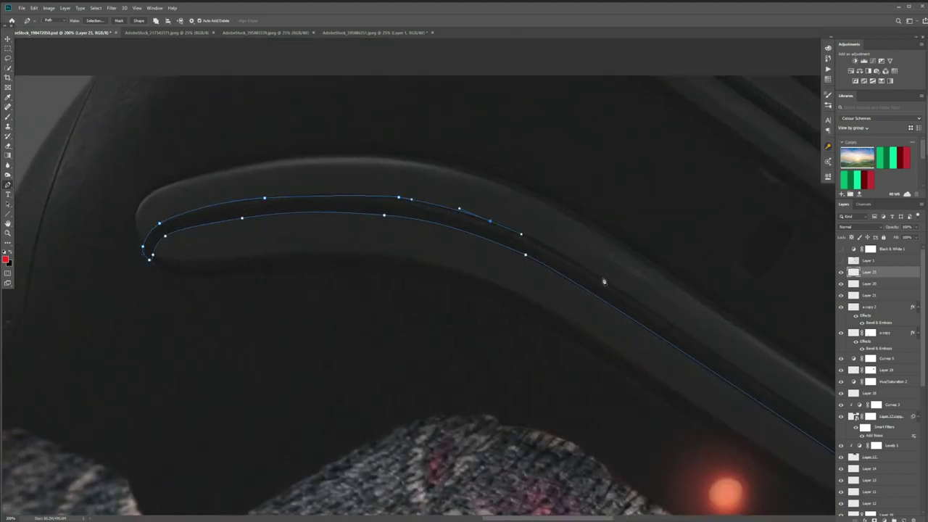
pyautogui.moveTo(610, 283); pyautogui.dragTo(304, 277)
pyautogui.click(524, 380)
pyautogui.click(527, 383)
pyautogui.press('Delete')
pyautogui.press('Delete')
# Start a fresh Pen path at the lower groove's front end and trace its lower edge back around the rear tip
pyautogui.moveTo(517, 399); pyautogui.dragTo(671, 393)
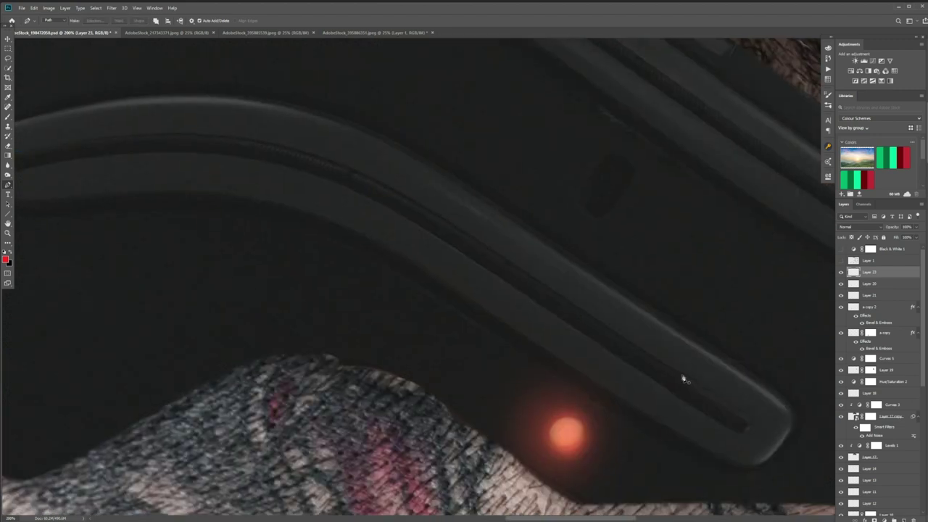
pyautogui.click(681, 374)
pyautogui.click(668, 389)
pyautogui.moveTo(511, 285); pyautogui.dragTo(491, 272)
pyautogui.moveTo(379, 204); pyautogui.dragTo(319, 176)
pyautogui.moveTo(244, 158); pyautogui.dragTo(188, 150)
pyautogui.moveTo(136, 152)
pyautogui.mouseDown()
pyautogui.moveTo(95, 156)
pyautogui.moveTo(581, 187)
pyautogui.mouseUp()
pyautogui.moveTo(518, 197)
pyautogui.mouseDown()
pyautogui.moveTo(500, 202)
pyautogui.moveTo(522, 182)
pyautogui.mouseUp()
pyautogui.click(492, 212)
pyautogui.click(493, 227)
# Trace the upper edge of the lower groove with curved path points and close the path at the front end
pyautogui.moveTo(660, 165); pyautogui.dragTo(371, 233)
pyautogui.moveTo(285, 237); pyautogui.dragTo(308, 237)
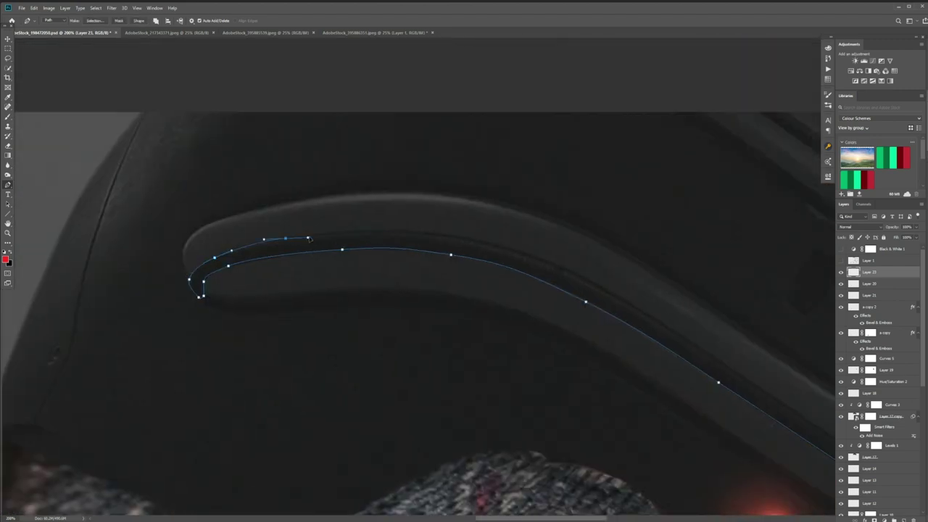
pyautogui.moveTo(402, 231); pyautogui.dragTo(435, 232)
pyautogui.moveTo(524, 253); pyautogui.dragTo(559, 267)
pyautogui.moveTo(634, 306); pyautogui.dragTo(287, 232)
pyautogui.click(521, 385)
# Convert the groove path to a selection, fill it with orange sampled from the glowing light below, and deselect
pyautogui.rightClick(352, 295)
pyautogui.click(378, 326)
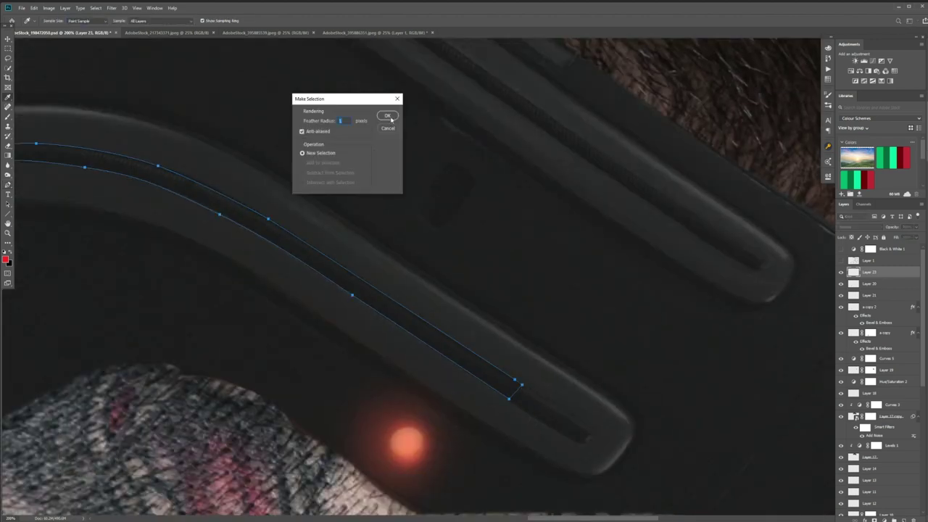
pyautogui.click(389, 114)
pyautogui.hotkey('shift', 'F5')
pyautogui.click(255, 156)
pyautogui.click(250, 176)
pyautogui.click(401, 426)
pyautogui.press('Return')
pyautogui.press('Return')
pyautogui.hotkey('ctrl', 'd')
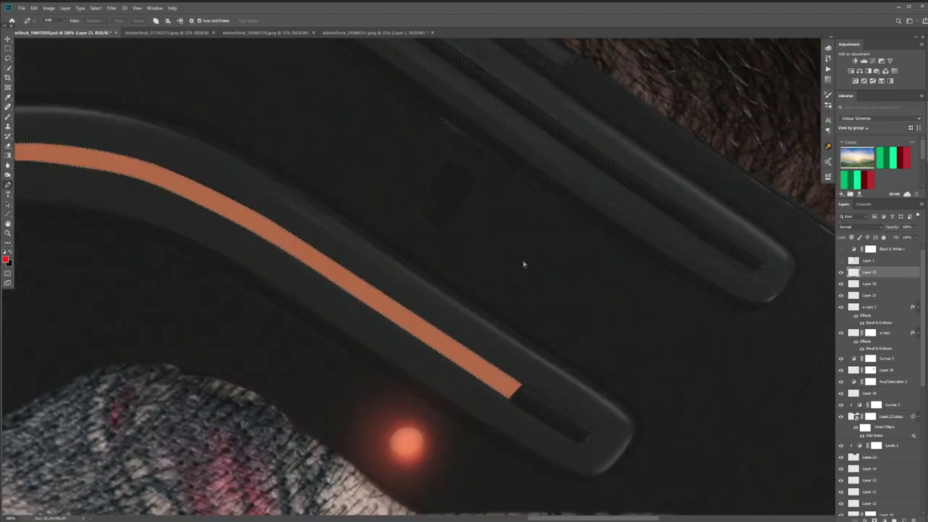
# Draw a closed Pen path around the inside of the head plate's upper groove, starting at its front end
pyautogui.moveTo(526, 265); pyautogui.dragTo(521, 367)
pyautogui.click(680, 327)
pyautogui.click(382, 122)
pyautogui.click(397, 108)
pyautogui.click(409, 115)
pyautogui.click(421, 131)
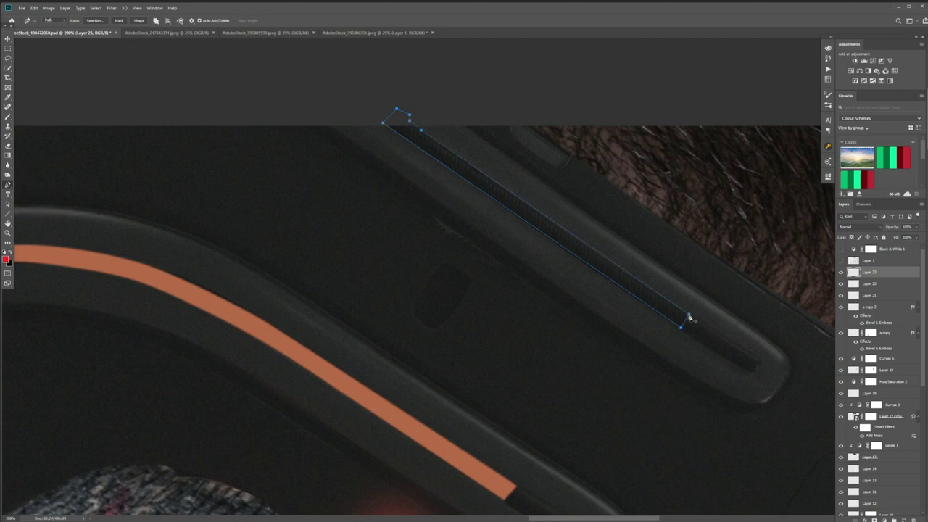
pyautogui.click(583, 245)
pyautogui.click(676, 306)
pyautogui.click(687, 314)
# Convert the upper groove's path to a selection and fill it with the same orange
pyautogui.click(104, 21)
pyautogui.press('Return')
pyautogui.click(33, 8)
pyautogui.click(37, 125)
pyautogui.press('Return')
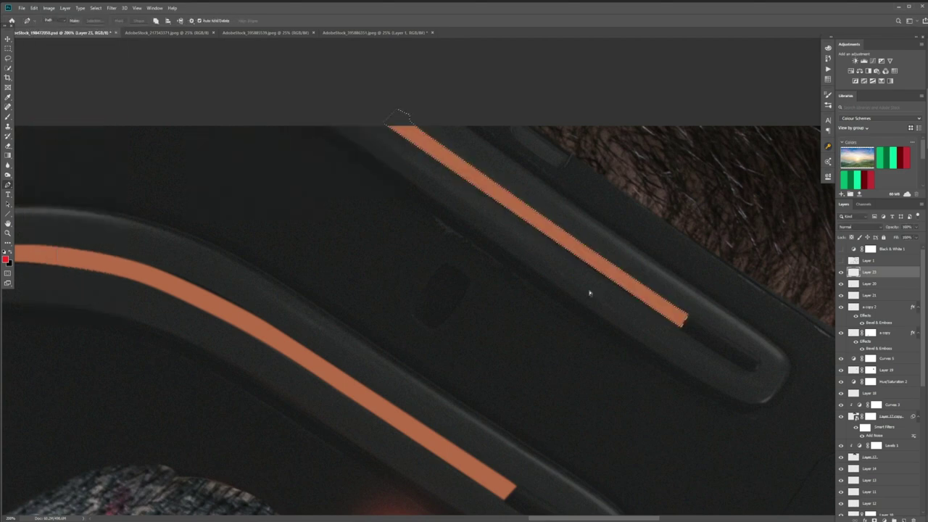
# Set the orange strips' layer to Linear Dodge (Add) and lower its fill slightly
pyautogui.click(860, 227)
pyautogui.click(857, 300)
pyautogui.scroll(-3, 759, 402)
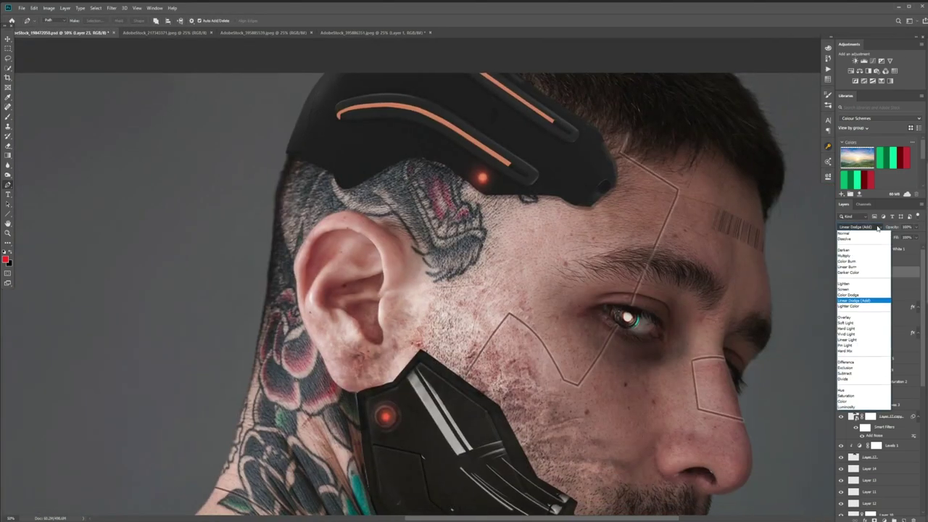
pyautogui.click(853, 272)
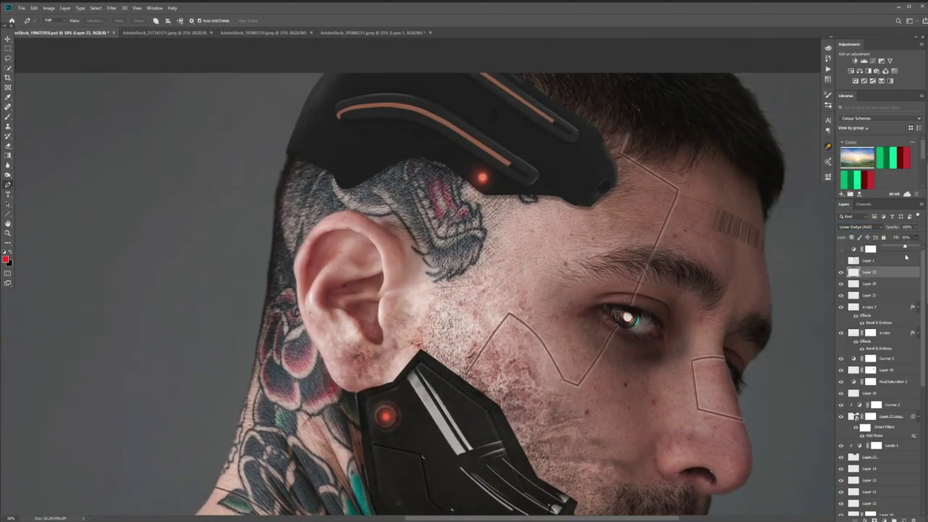
# On a new Linear Dodge (Add) layer, brush a soft red glow along both head plate strips and reduce the layer's fill
pyautogui.click(859, 227)
pyautogui.press('Escape')
pyautogui.press('b')
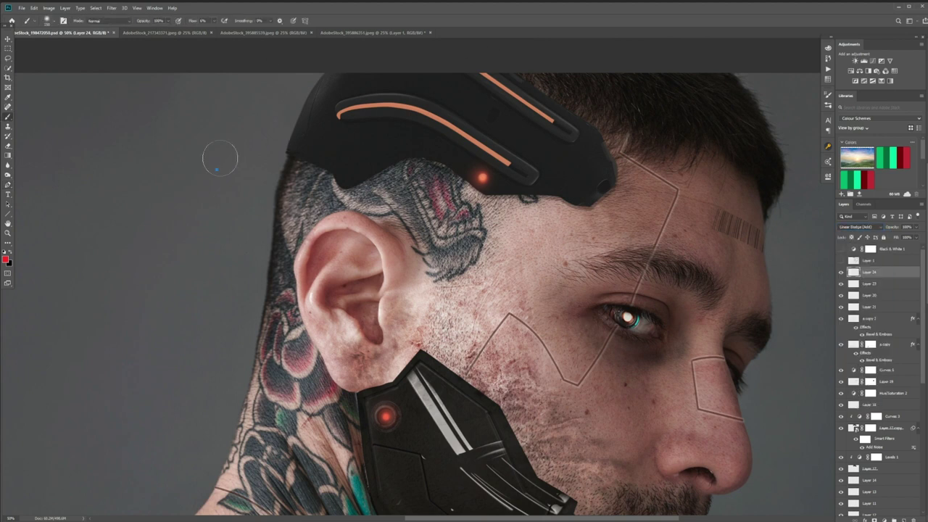
pyautogui.click(218, 30)
pyautogui.moveTo(555, 122); pyautogui.dragTo(481, 74)
pyautogui.moveTo(511, 164); pyautogui.dragTo(337, 116)
pyautogui.moveTo(338, 116)
pyautogui.mouseDown()
pyautogui.moveTo(481, 144)
pyautogui.moveTo(511, 165)
pyautogui.mouseUp()
pyautogui.moveTo(482, 74); pyautogui.dragTo(555, 121)
pyautogui.moveTo(464, 136); pyautogui.dragTo(337, 117)
pyautogui.moveTo(916, 238); pyautogui.dragTo(901, 244)
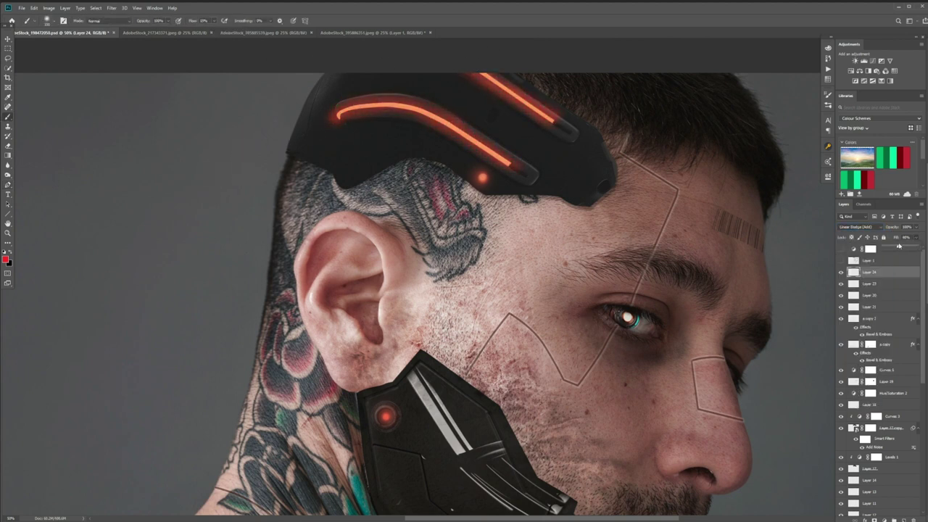
# Choose a pale pink foreground colour and set up a small brush with a much higher flow
pyautogui.hotkey('ctrl', '-')
pyautogui.click(7, 260)
pyautogui.click(168, 361)
pyautogui.click(296, 353)
pyautogui.click(215, 21)
pyautogui.click(211, 31)
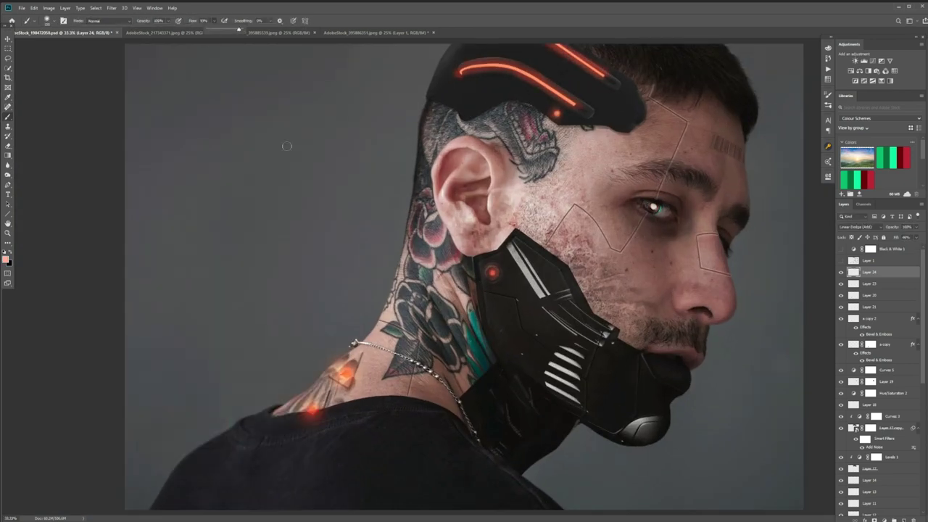
pyautogui.click(287, 145)
pyautogui.keyDown('shift'); pyautogui.click(558, 47); pyautogui.keyUp('shift')
pyautogui.click(841, 251)
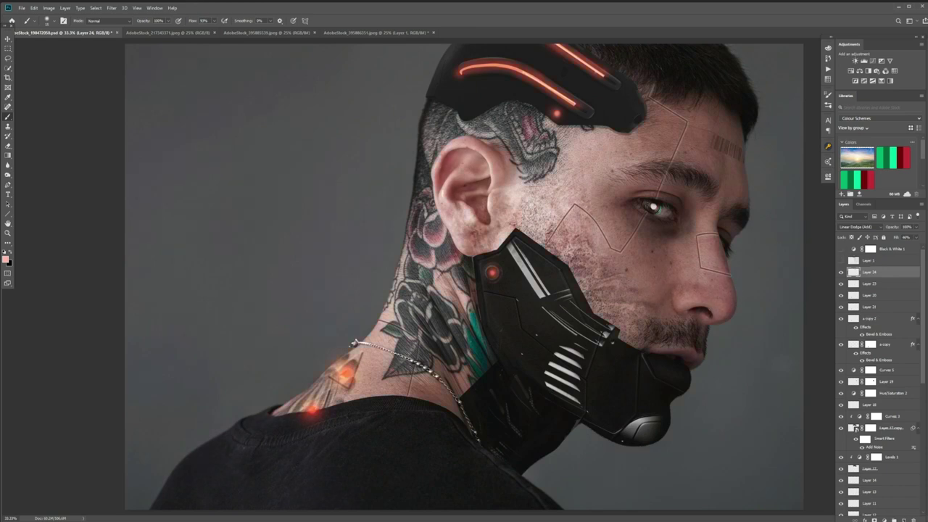
# Draw a curved Pen path along the centre of the lower strip and stroke it with the pale pink Brush
pyautogui.hotkey('ctrl', '+')
pyautogui.hotkey('ctrl', '+')
pyautogui.hotkey('ctrl', '+')
pyautogui.moveTo(624, 80); pyautogui.dragTo(464, 464)
pyautogui.moveTo(451, 317)
pyautogui.mouseDown()
pyautogui.moveTo(386, 296)
pyautogui.moveTo(259, 312)
pyautogui.mouseUp()
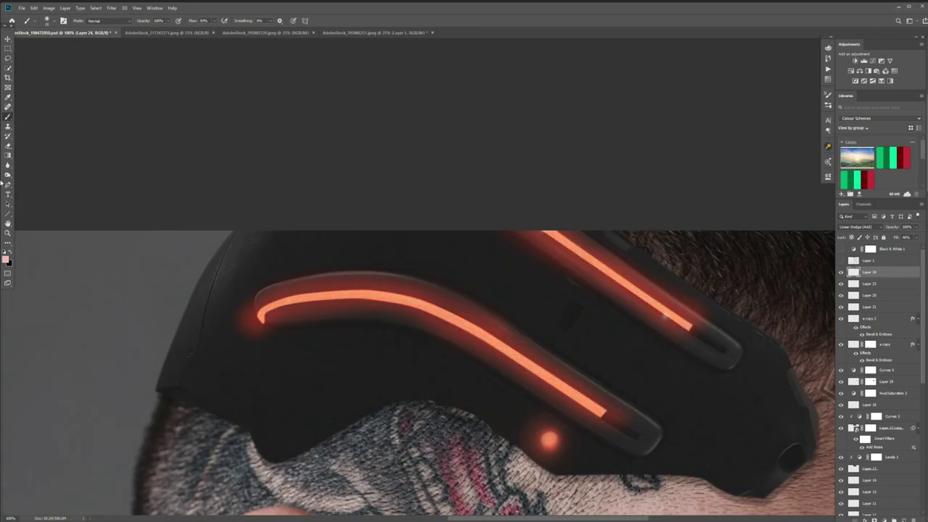
pyautogui.press('p')
pyautogui.click(262, 318)
pyautogui.rightClick(321, 297)
pyautogui.click(349, 351)
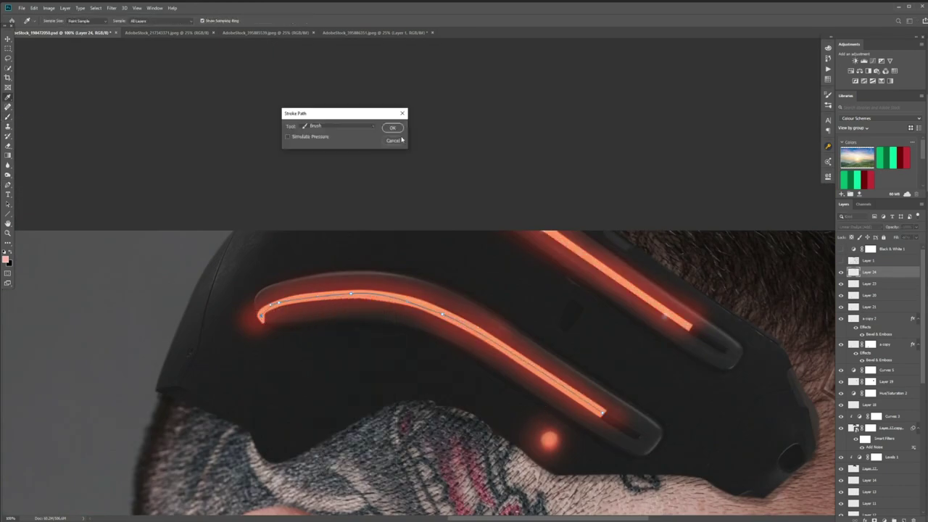
pyautogui.click(393, 128)
# Draw a straight path along the centre of the upper strip and stroke it with the same brush
pyautogui.click(690, 327)
pyautogui.click(545, 226)
pyautogui.rightClick(611, 270)
pyautogui.click(637, 324)
pyautogui.press('Return')
pyautogui.hotkey('ctrl', '0')
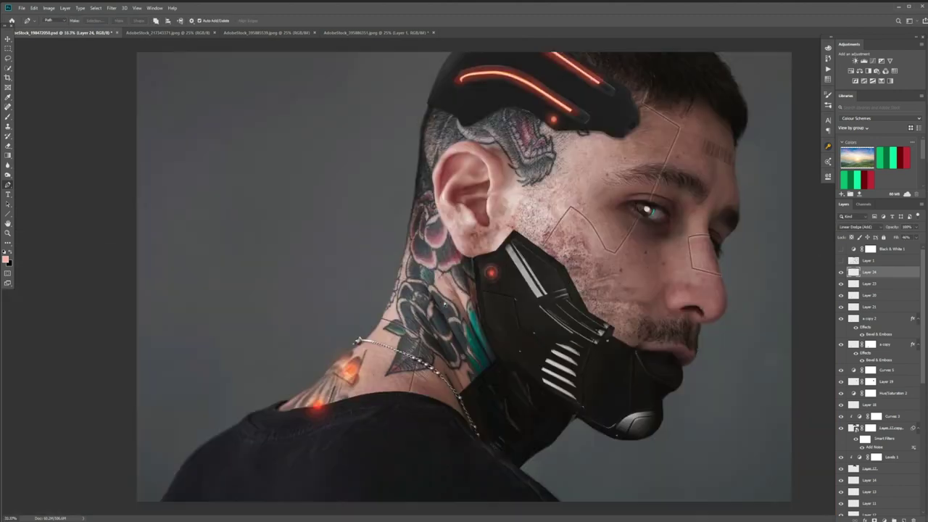
# Delete the layers "a copy" and "a copy 2" that carry Bevel & Emboss effects
pyautogui.press('b')
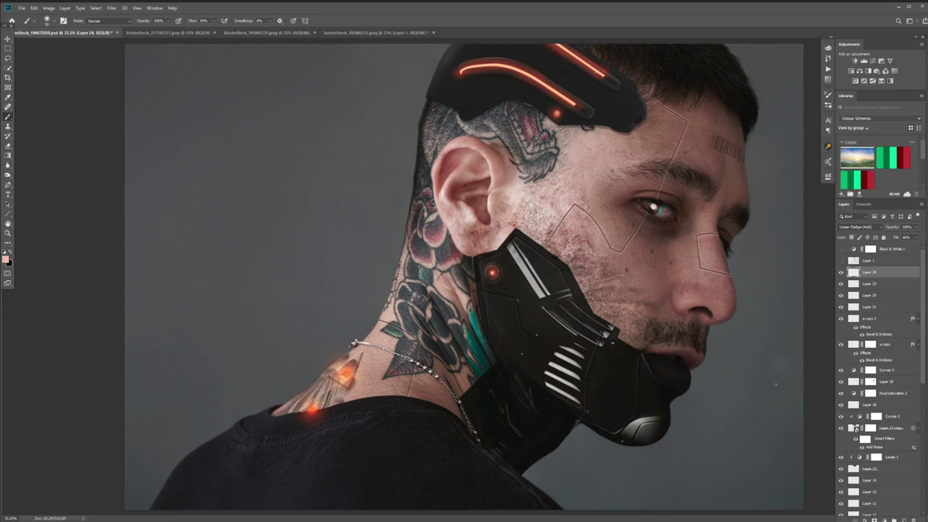
pyautogui.hotkey('ctrl', '-')
pyautogui.hotkey('ctrl', '-')
pyautogui.hotkey('ctrl', '+')
pyautogui.hotkey('ctrl', '+')
pyautogui.click(884, 345)
pyautogui.press('Delete')
pyautogui.click(885, 320)
pyautogui.press('Delete')
pyautogui.scroll(-1, 841, 396)
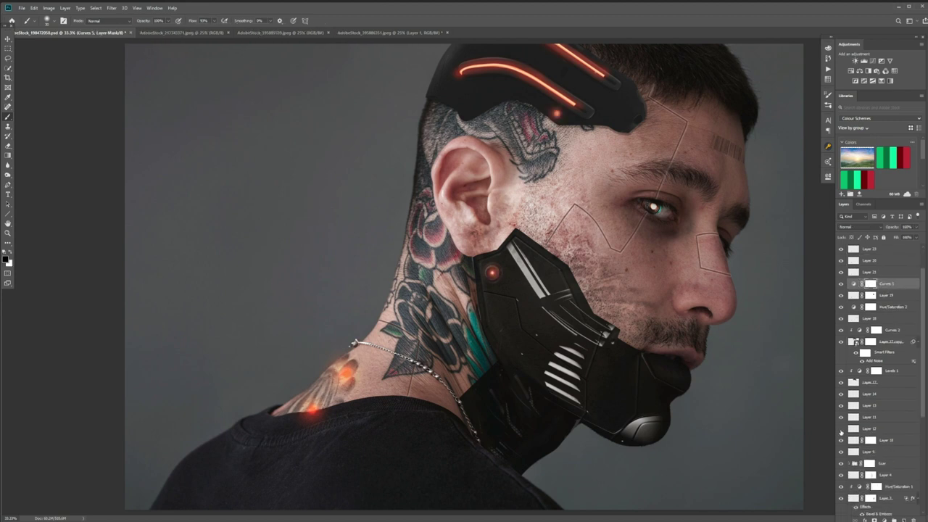
# Duplicate the jaw light on Layer 16 and move the original onto the tattoo at the back of the neck
pyautogui.scroll(-5, 870, 377)
pyautogui.click(899, 393)
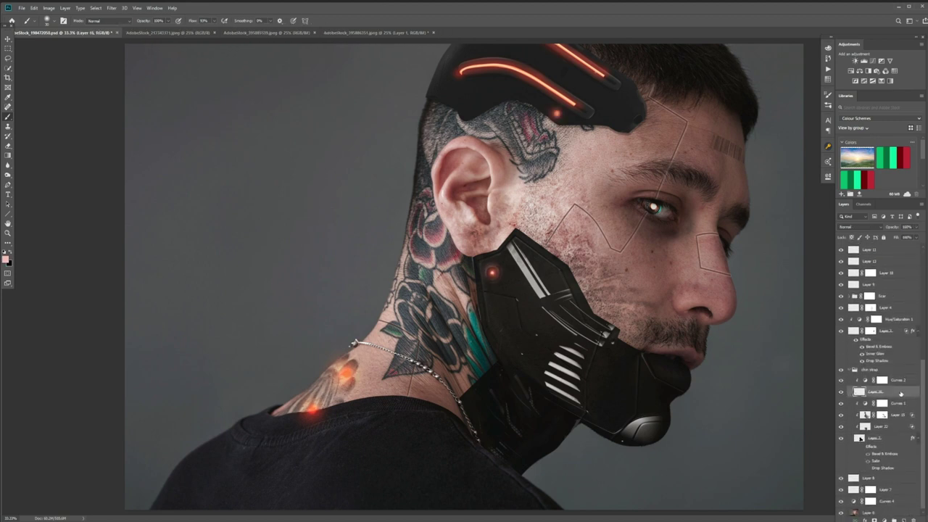
pyautogui.hotkey('ctrl', 'j')
pyautogui.click(900, 403)
pyautogui.press('v')
pyautogui.moveTo(492, 272); pyautogui.dragTo(347, 373)
# Free-transform the neck light, rotating it and reshaping its corners to follow the neck's perspective
pyautogui.hotkey('ctrl', 't')
pyautogui.hotkey('ctrl', '+')
pyautogui.hotkey('ctrl', '+')
pyautogui.rightClick(572, 252)
pyautogui.moveTo(238, 458); pyautogui.dragTo(597, 249)
pyautogui.click(587, 286)
pyautogui.rightClick(570, 254)
pyautogui.click(584, 275)
pyautogui.rightClick(558, 259)
pyautogui.click(572, 292)
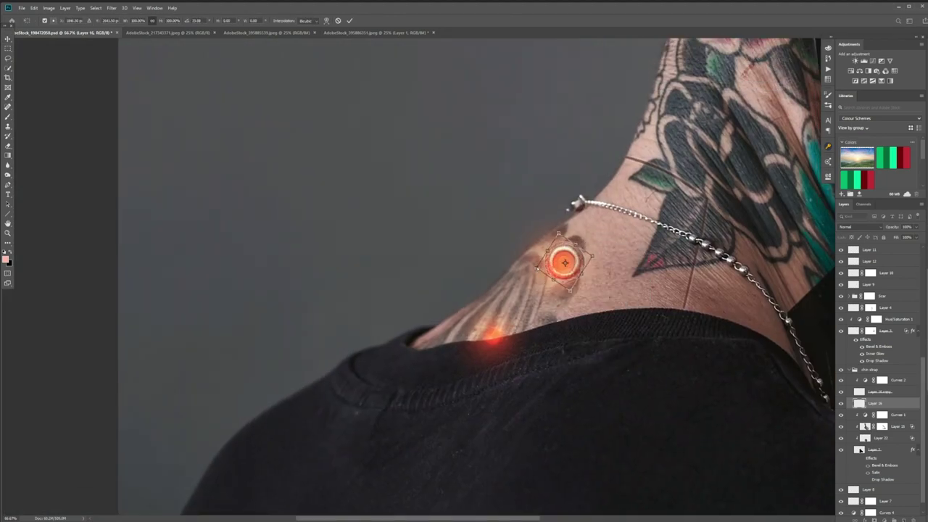
pyautogui.moveTo(537, 269); pyautogui.dragTo(553, 244)
pyautogui.moveTo(581, 273); pyautogui.dragTo(578, 245)
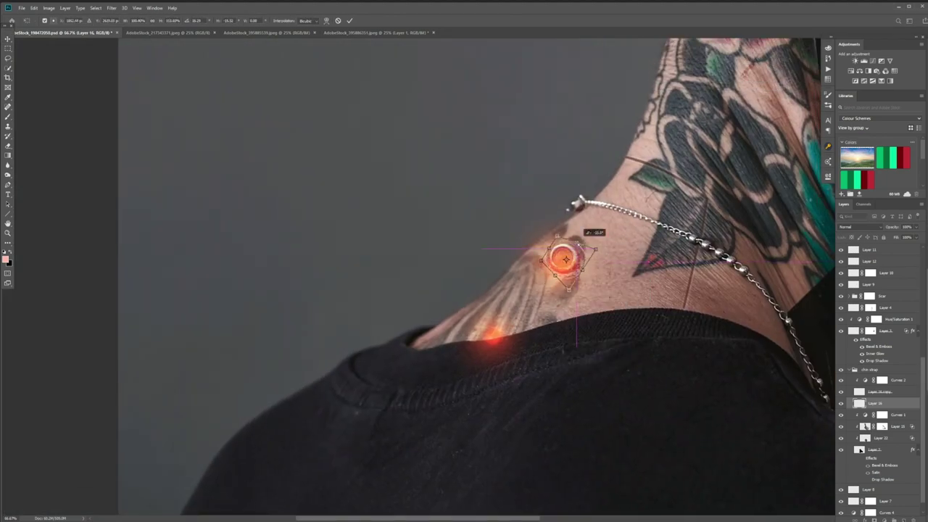
pyautogui.moveTo(569, 290); pyautogui.dragTo(579, 274)
pyautogui.moveTo(557, 234); pyautogui.dragTo(568, 264)
pyautogui.press('Return')
# Transform the neck light again to refine its shape and fit on the skin
pyautogui.hotkey('ctrl', '0')
pyautogui.hotkey('ctrl', '1')
pyautogui.moveTo(166, 471); pyautogui.dragTo(517, 200)
pyautogui.rightClick(492, 266)
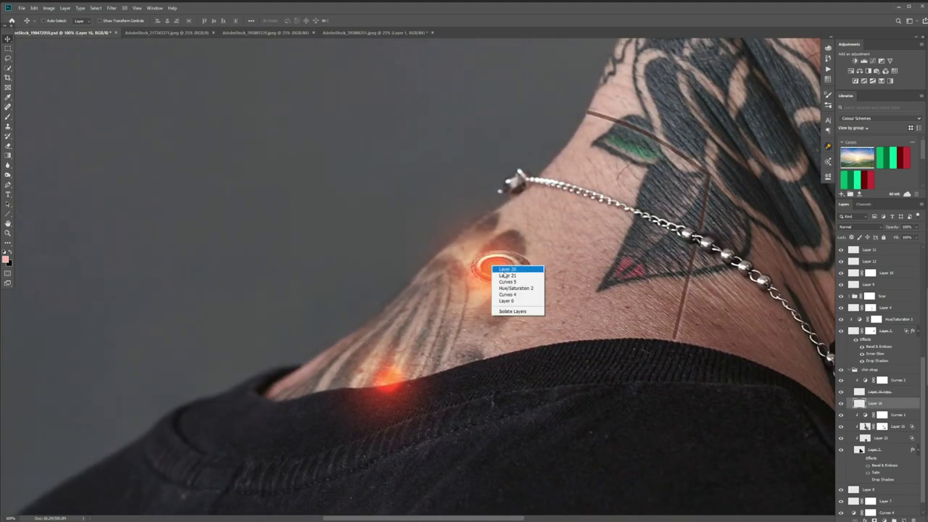
pyautogui.click(498, 262)
pyautogui.hotkey('ctrl', 't')
pyautogui.moveTo(501, 285); pyautogui.dragTo(500, 285)
pyautogui.moveTo(470, 251); pyautogui.dragTo(504, 265)
pyautogui.press('Return')
pyautogui.hotkey('ctrl', '0')
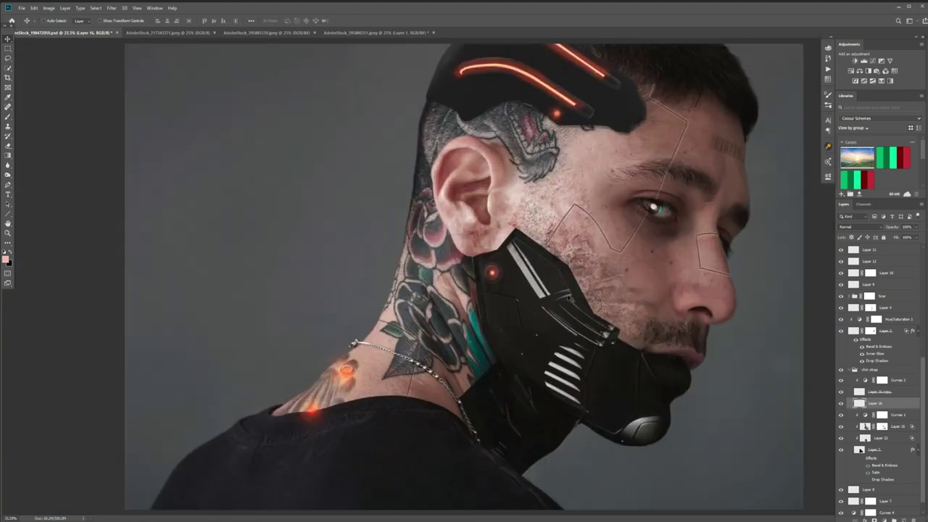
# Delete Layer 20 and Layer 21, which hold the red glows on the neck
pyautogui.scroll(6, 859, 326)
pyautogui.click(841, 289)
pyautogui.click(841, 289)
pyautogui.click(878, 295)
pyautogui.press('Delete')
pyautogui.press('Delete')
# Set the neck light layer, Layer 16, to the Luminosity blend mode
pyautogui.scroll(-6, 870, 348)
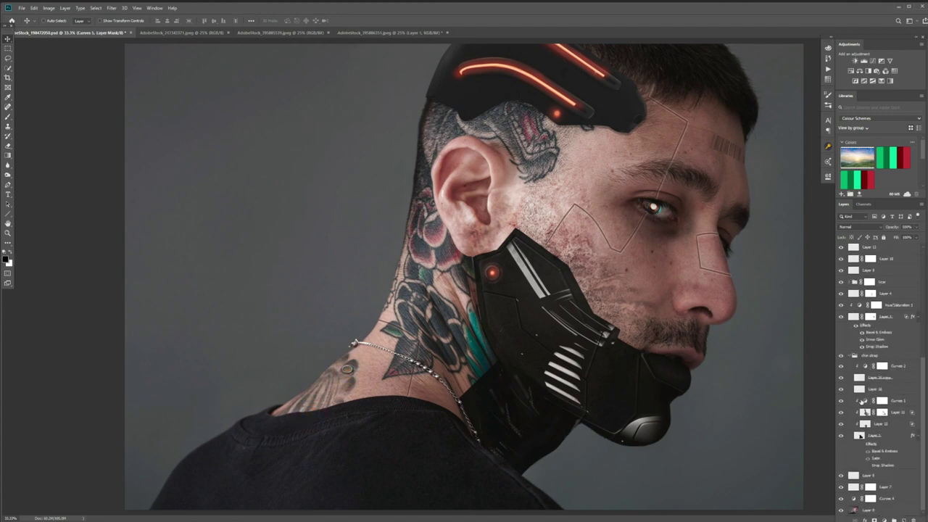
pyautogui.click(862, 388)
pyautogui.click(858, 227)
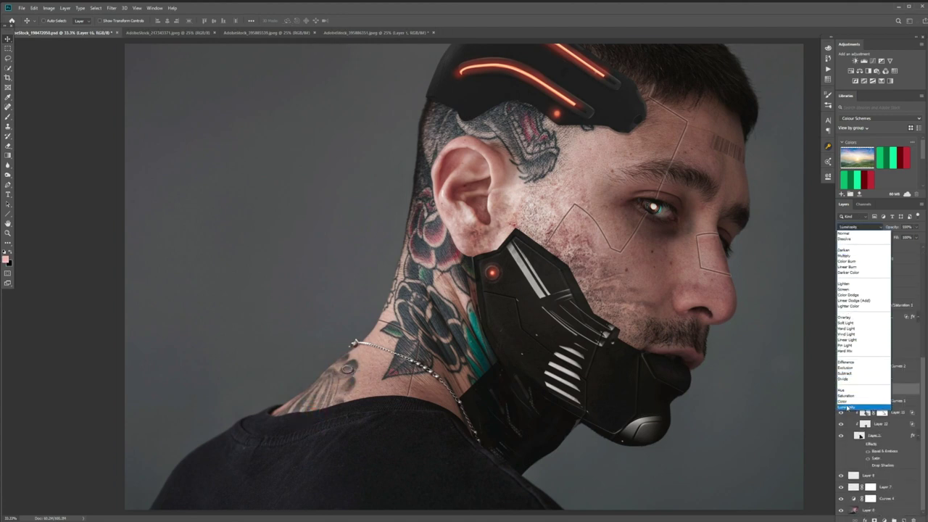
pyautogui.click(848, 408)
# Free-transform the neck light slightly to refine its fit on the tattooed skin
pyautogui.scroll(5, 339, 384)
pyautogui.hotkey('ctrl', '-')
pyautogui.hotkey('ctrl', '-')
pyautogui.hotkey('ctrl', 't')
pyautogui.moveTo(482, 239); pyautogui.dragTo(484, 236)
pyautogui.press('Return')
# Adjust Layer 16's Blend If highlights for the underlying layer and mask away the light's outer rim with the brush
pyautogui.doubleClick(915, 393)
pyautogui.moveTo(170, 283); pyautogui.dragTo(150, 287)
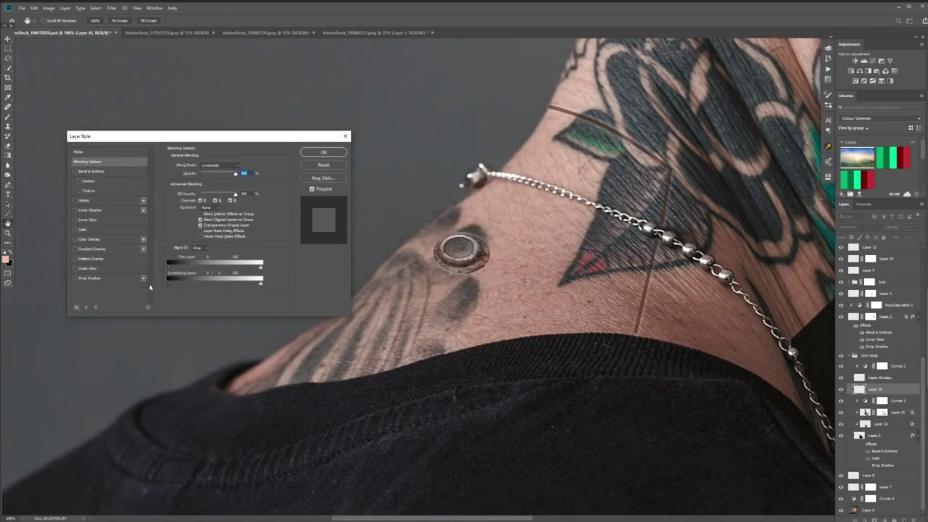
pyautogui.moveTo(261, 283); pyautogui.dragTo(187, 286)
pyautogui.click(323, 152)
pyautogui.click(875, 519)
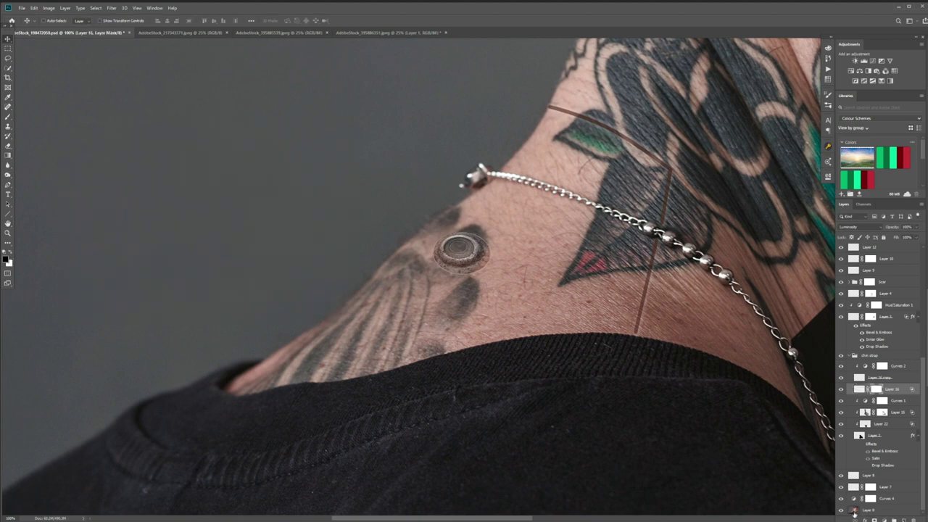
pyautogui.press('b')
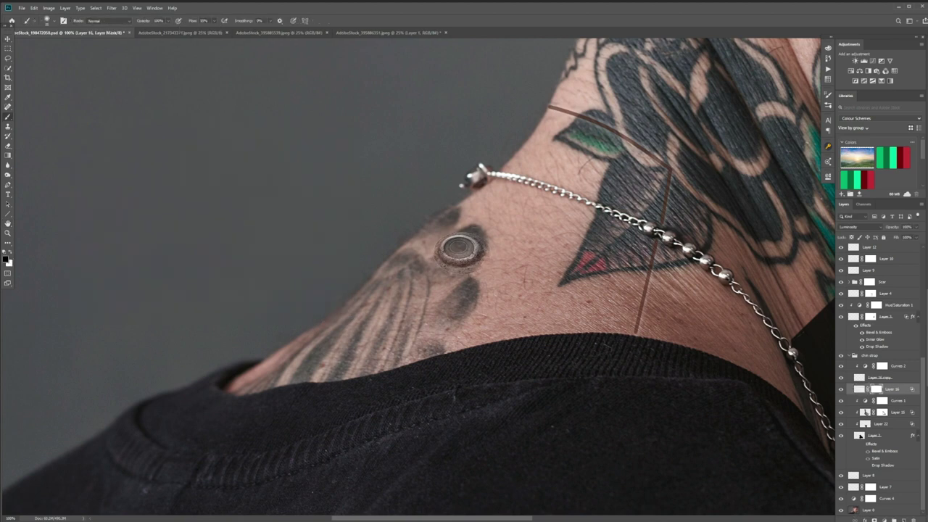
# Duplicate the neck light twice and arrange the three lights in a column between the necklace and the shirt collar
pyautogui.hotkey('ctrl', '0')
pyautogui.press('v')
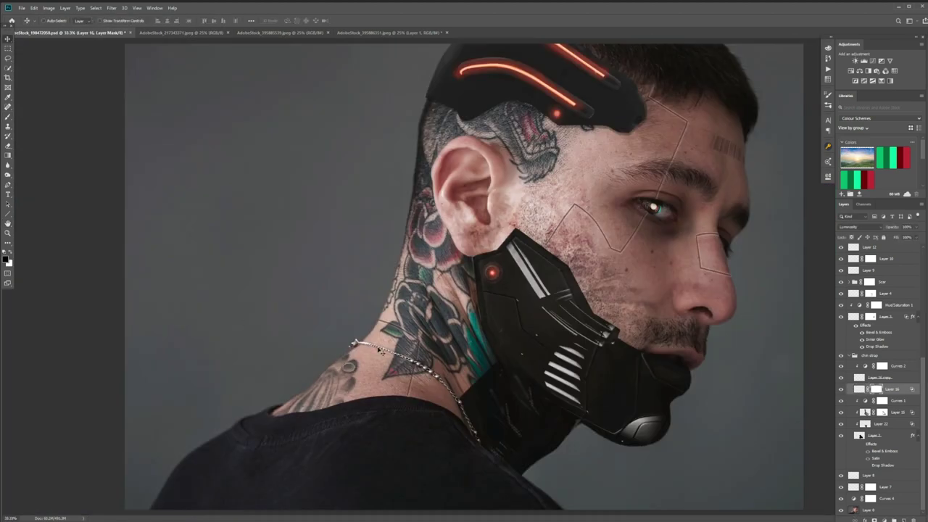
pyautogui.moveTo(381, 350); pyautogui.dragTo(371, 388)
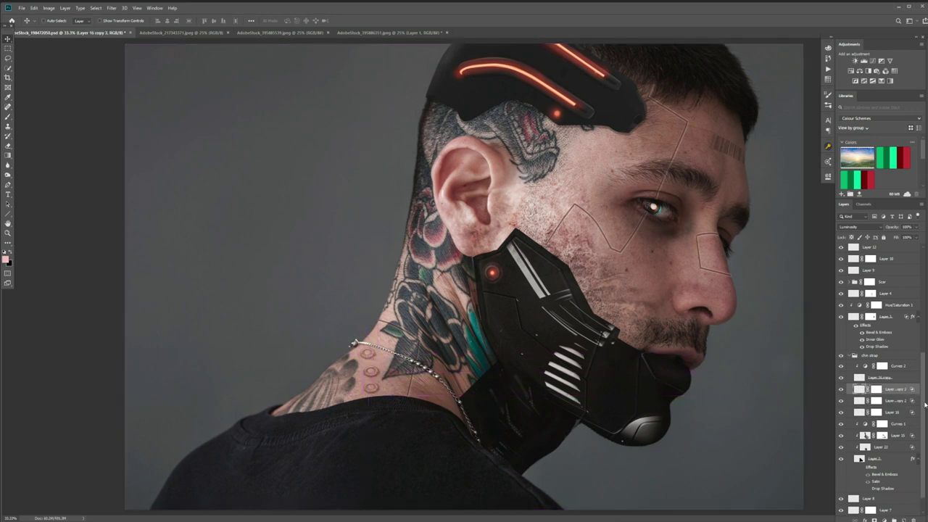
# Lower the opacity of each of the three neck light layers to blend them into the skin
pyautogui.click(916, 227)
pyautogui.moveTo(915, 235); pyautogui.dragTo(908, 235)
pyautogui.click(895, 401)
pyautogui.click(916, 227)
pyautogui.click(892, 412)
pyautogui.click(916, 227)
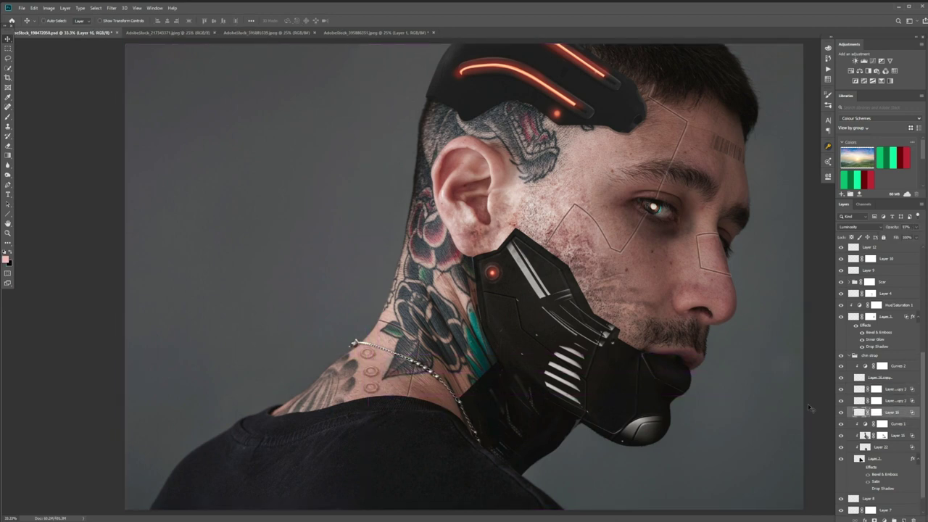
# Add a new empty layer, duplicate the jaw light and move one light onto the temple beside the head plate
pyautogui.hotkey('ctrl', 'shift', 'alt', 'n')
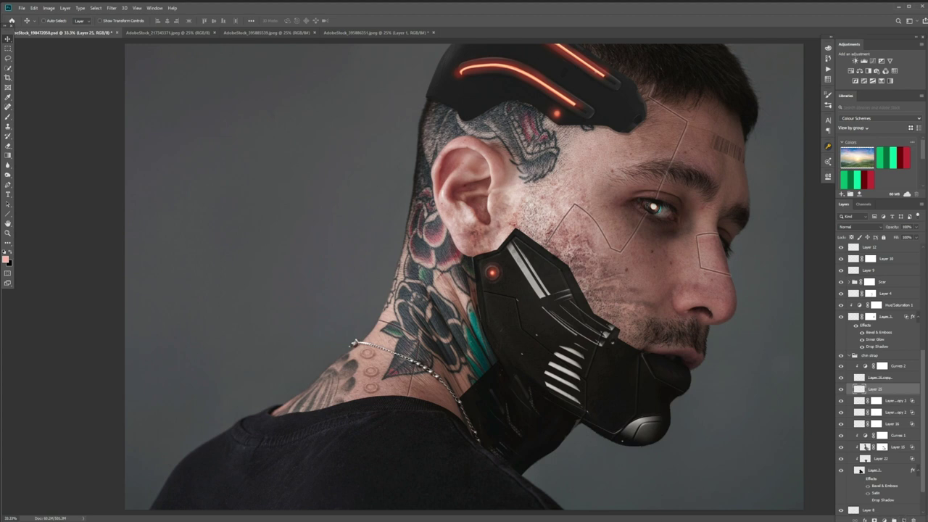
pyautogui.click(878, 378)
pyautogui.hotkey('ctrl', 'j')
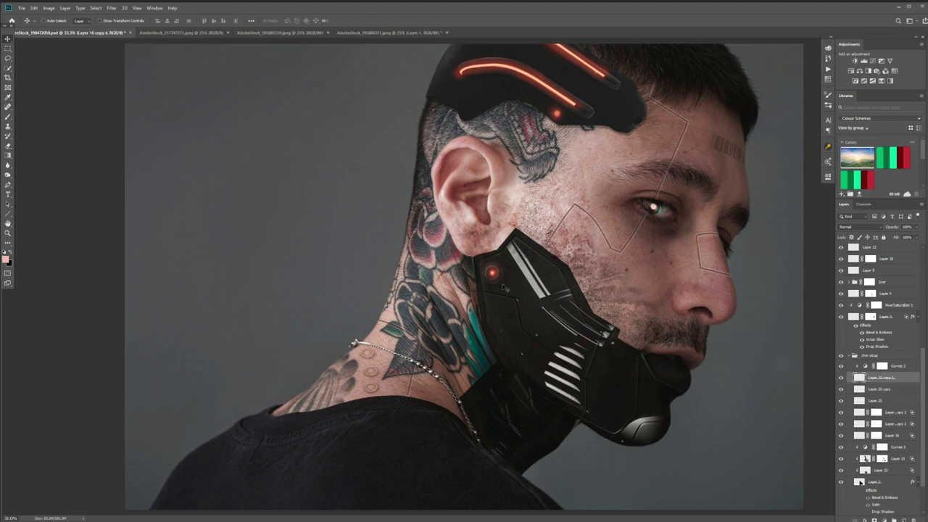
pyautogui.moveTo(493, 273); pyautogui.dragTo(589, 150)
# Try different blend modes on the jaw light copies and reposition the temple light just below the head plate
pyautogui.click(860, 227)
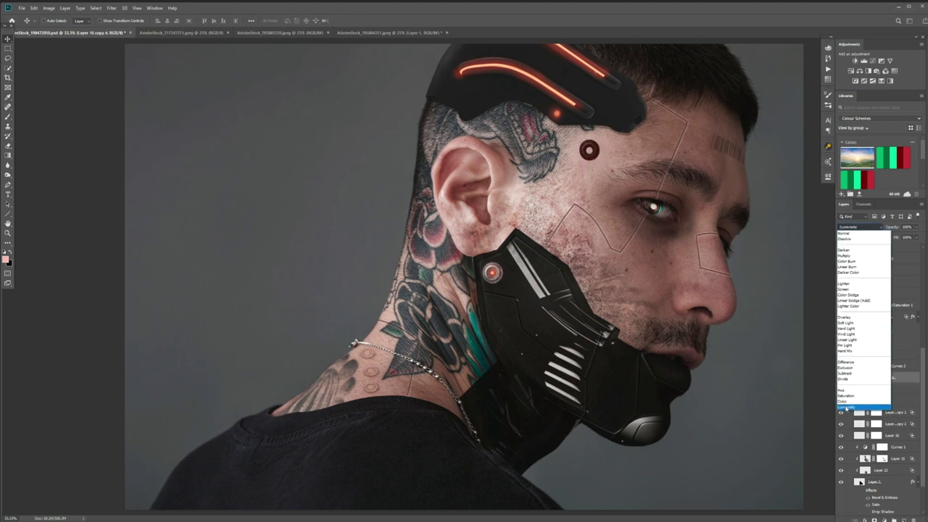
pyautogui.click(848, 334)
pyautogui.click(854, 425)
pyautogui.click(876, 389)
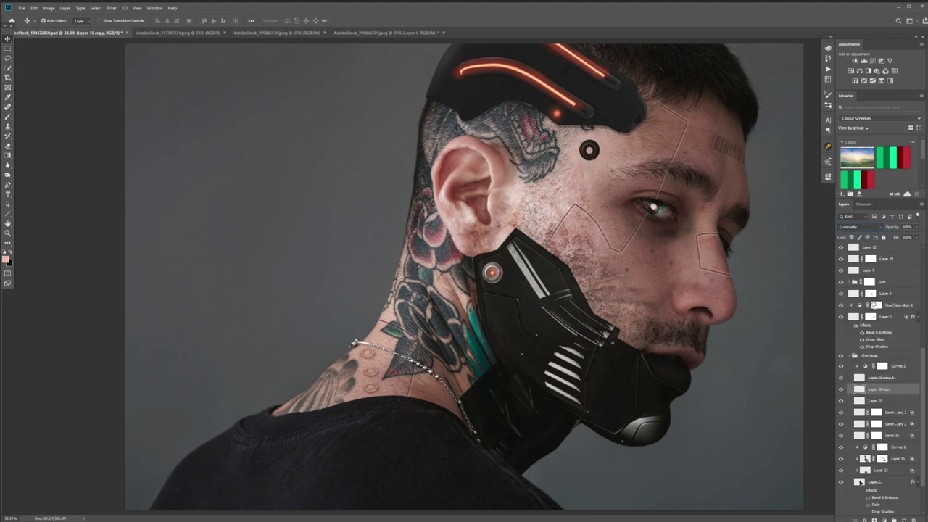
pyautogui.moveTo(589, 150)
pyautogui.mouseDown()
pyautogui.moveTo(544, 181)
pyautogui.moveTo(587, 146)
pyautogui.mouseUp()
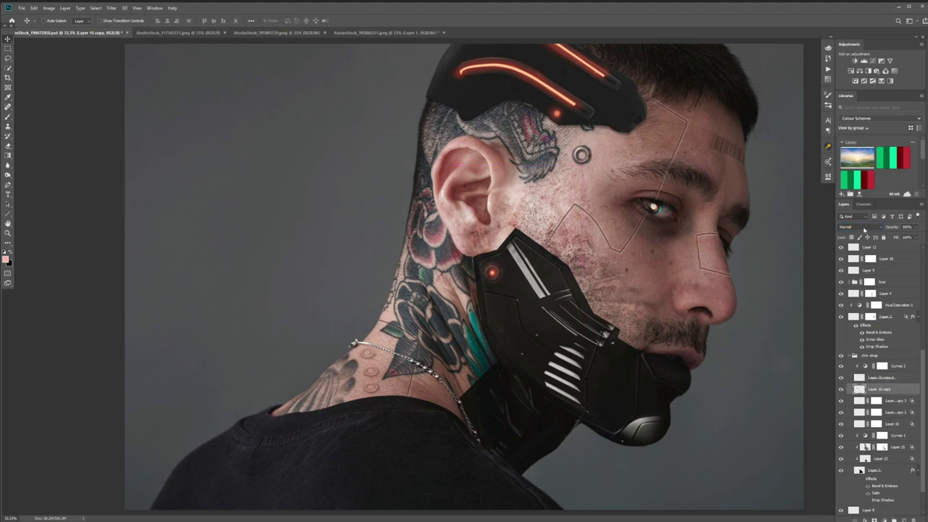
# Set the temple light to Luminosity, adjust its Blend If highlights and mask its outer rim with the brush
pyautogui.click(863, 227)
pyautogui.click(854, 409)
pyautogui.doubleClick(895, 390)
pyautogui.moveTo(262, 283); pyautogui.dragTo(205, 288)
pyautogui.click(323, 152)
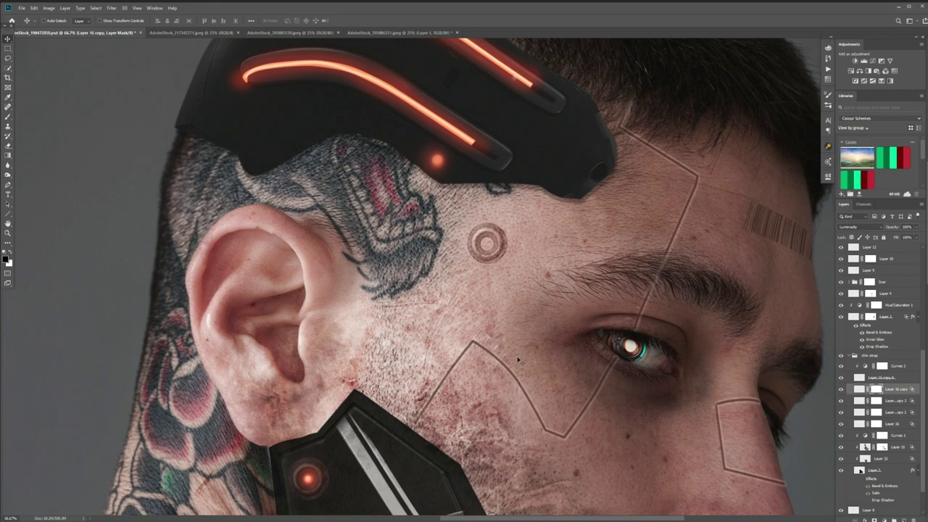
pyautogui.press('b')
pyautogui.hotkey('ctrl', '-')
pyautogui.hotkey('ctrl', '-')
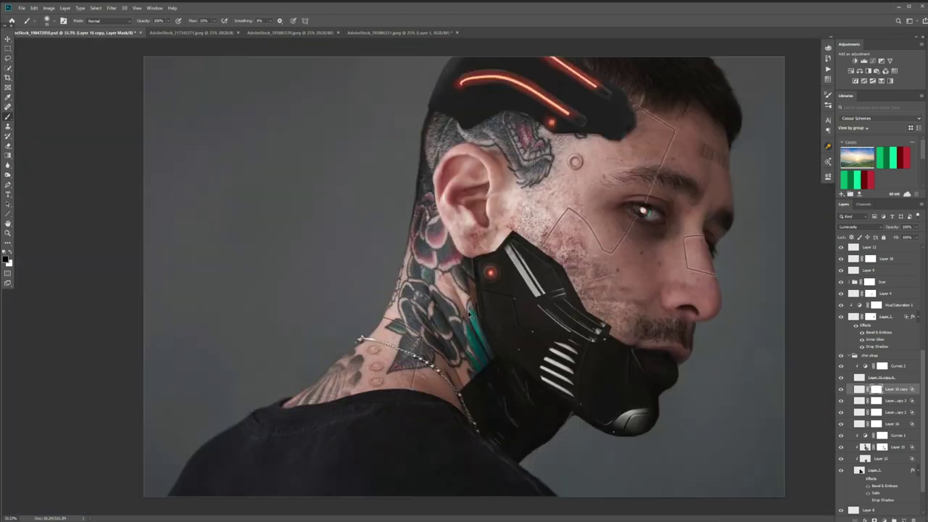
# Lower the temple light layer's opacity to about 79%
pyautogui.click(859, 389)
pyautogui.click(916, 227)
pyautogui.moveTo(917, 236); pyautogui.dragTo(908, 239)
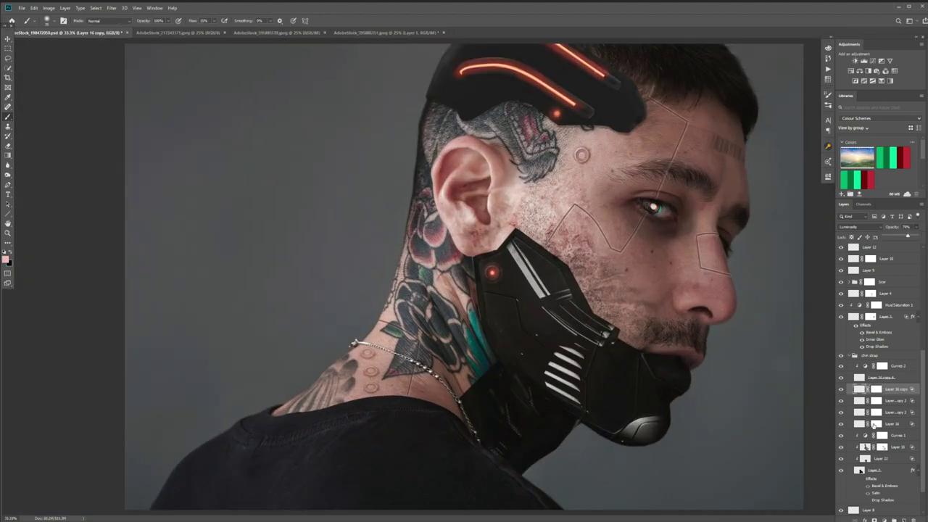
# Fine-tune the Curves adjustment at the top of the chin strap group and collapse the group
pyautogui.doubleClick(865, 366)
pyautogui.moveTo(808, 269); pyautogui.dragTo(808, 278)
pyautogui.click(815, 170)
pyautogui.click(848, 355)
pyautogui.scroll(3, 869, 377)
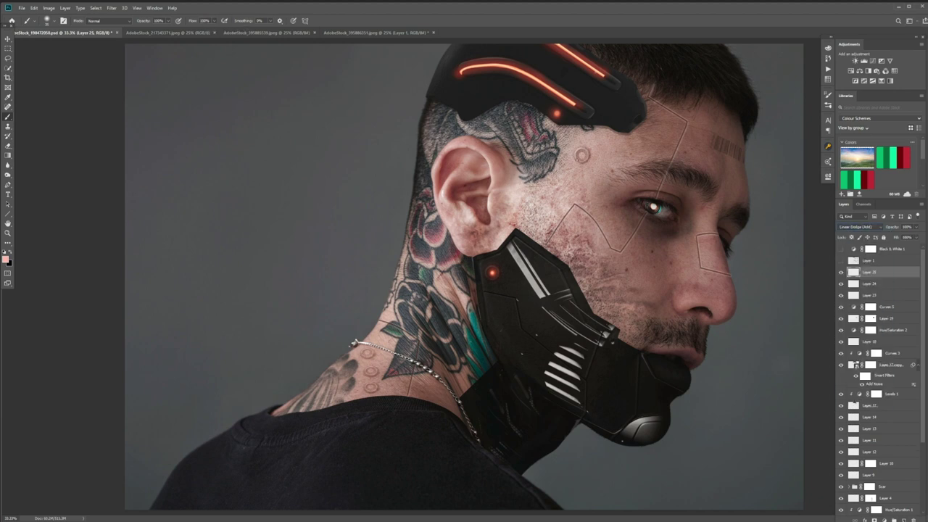
# Choose a green foreground colour and paint glowing centres on the temple light and the three neck lights on Layer 25
pyautogui.click(582, 154)
pyautogui.hotkey('ctrl', 'z')
pyautogui.click(6, 260)
pyautogui.click(231, 417)
pyautogui.click(297, 355)
pyautogui.click(581, 155)
pyautogui.click(367, 353)
pyautogui.click(371, 370)
pyautogui.click(371, 387)
# Lower the brush flow, enlarge the brush and paint soft green halos over the temple light and three neck lights
pyautogui.click(214, 20)
pyautogui.moveTo(216, 31); pyautogui.dragTo(182, 31)
pyautogui.press(']')
pyautogui.press(']')
pyautogui.press(']')
pyautogui.press(']')
pyautogui.press(']')
pyautogui.press(']')
pyautogui.press(']')
pyautogui.press(']')
pyautogui.click(581, 154)
pyautogui.click(581, 155)
pyautogui.click(368, 353)
pyautogui.click(371, 370)
pyautogui.click(371, 387)
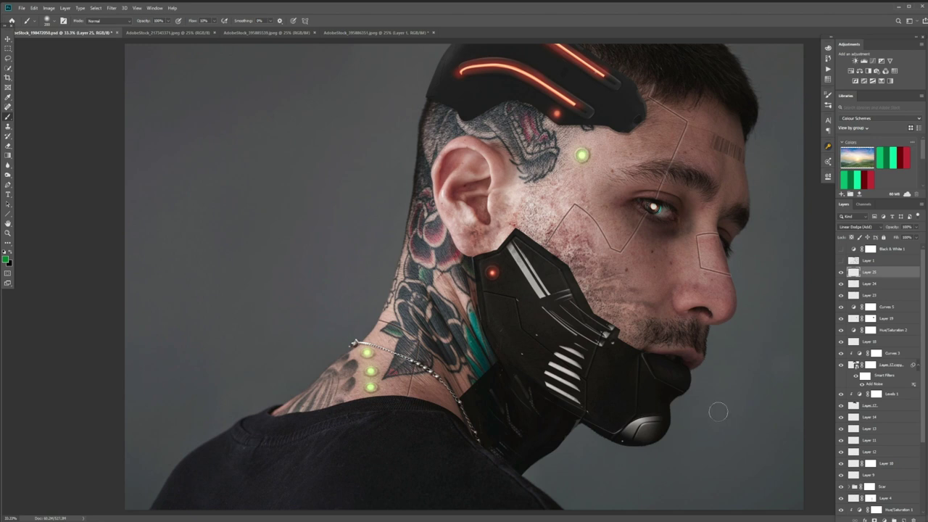
# Preview the portrait in black and white, restore the colour and add a layer mask to the chin strap group
pyautogui.click(842, 249)
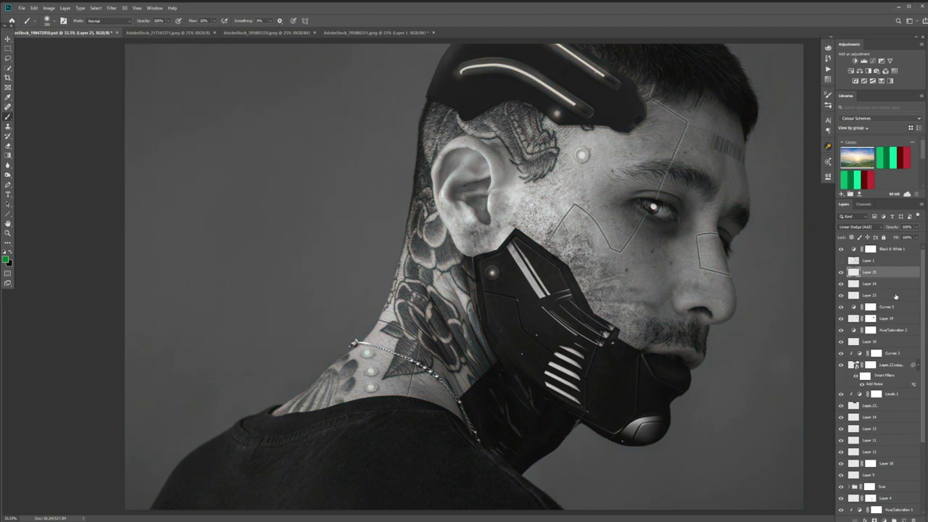
pyautogui.click(842, 248)
pyautogui.scroll(-3, 849, 435)
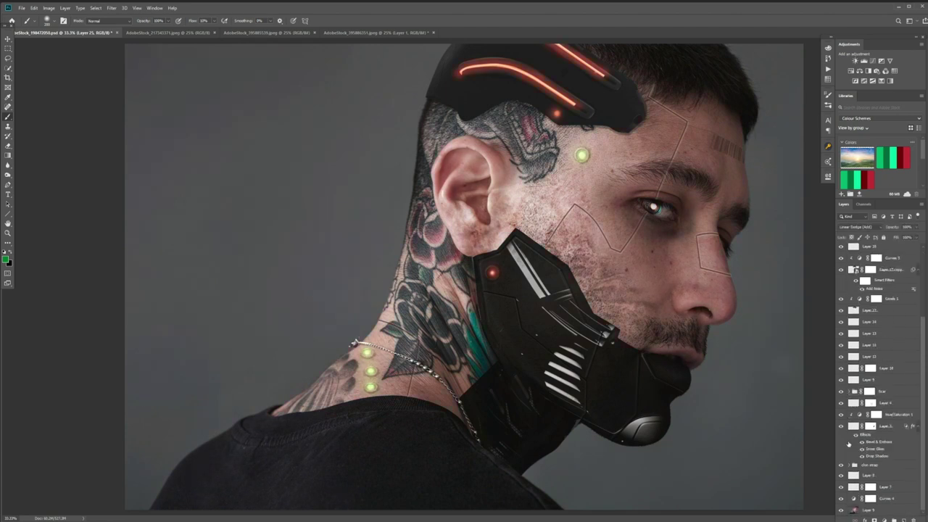
pyautogui.click(869, 465)
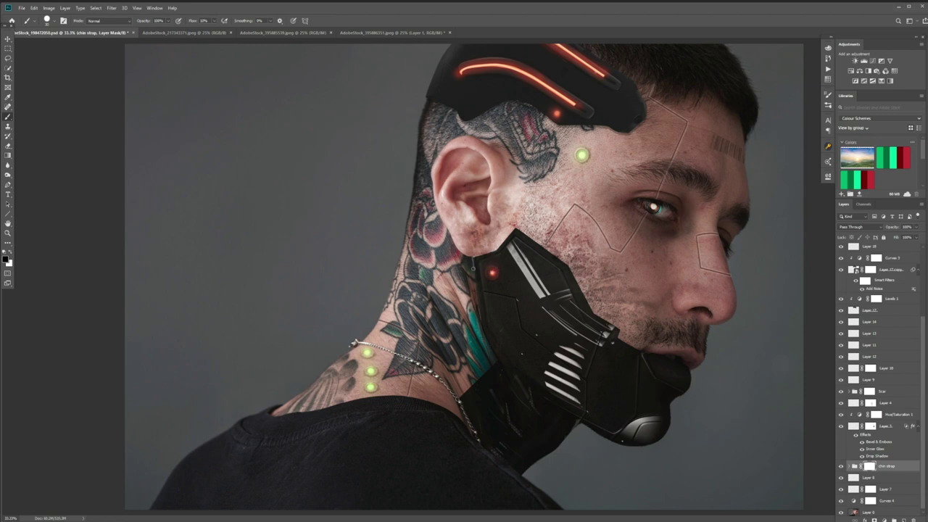
# Paint a soft dark shadow along the jaw piece's cheek edge on the layer beneath the chin strap group, using 14% flow
pyautogui.click(868, 477)
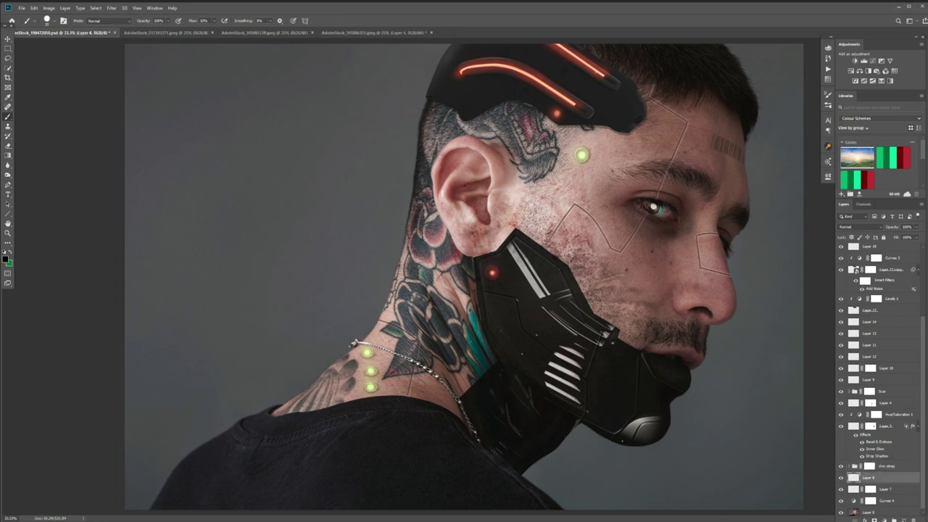
pyautogui.moveTo(519, 232); pyautogui.dragTo(551, 253)
pyautogui.hotkey('ctrl', 'z')
pyautogui.click(47, 21)
pyautogui.click(70, 315)
pyautogui.click(214, 21)
pyautogui.moveTo(213, 29); pyautogui.dragTo(211, 30)
pyautogui.moveTo(540, 245); pyautogui.dragTo(518, 232)
pyautogui.hotkey('shift', '1')
pyautogui.hotkey('shift', '4')
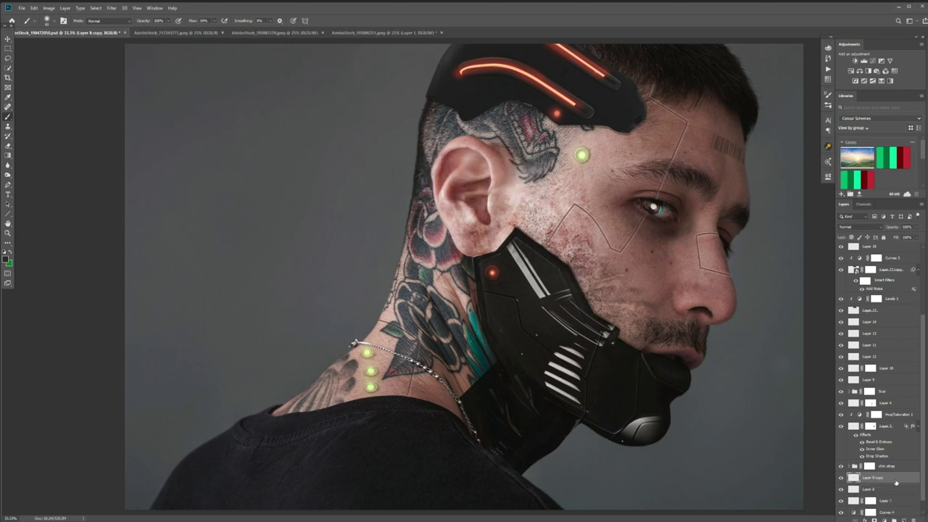
# Set the duplicated shadow layer to Multiply and lower its opacity
pyautogui.click(858, 227)
pyautogui.click(844, 256)
pyautogui.moveTo(916, 227); pyautogui.dragTo(902, 240)
# Trace the man's outline with the Pen tool up the back of the head, over the hair and down the brow
pyautogui.scroll(5, 884, 328)
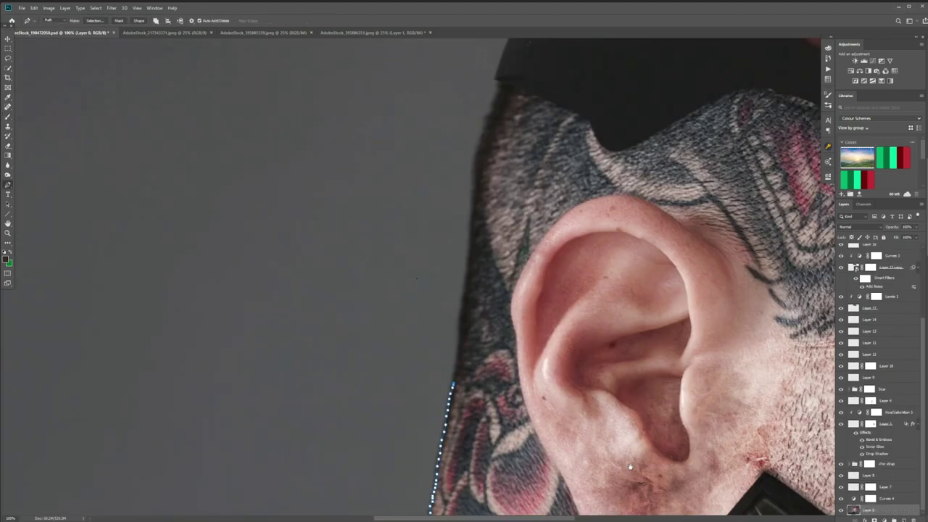
pyautogui.moveTo(457, 344); pyautogui.dragTo(487, 114)
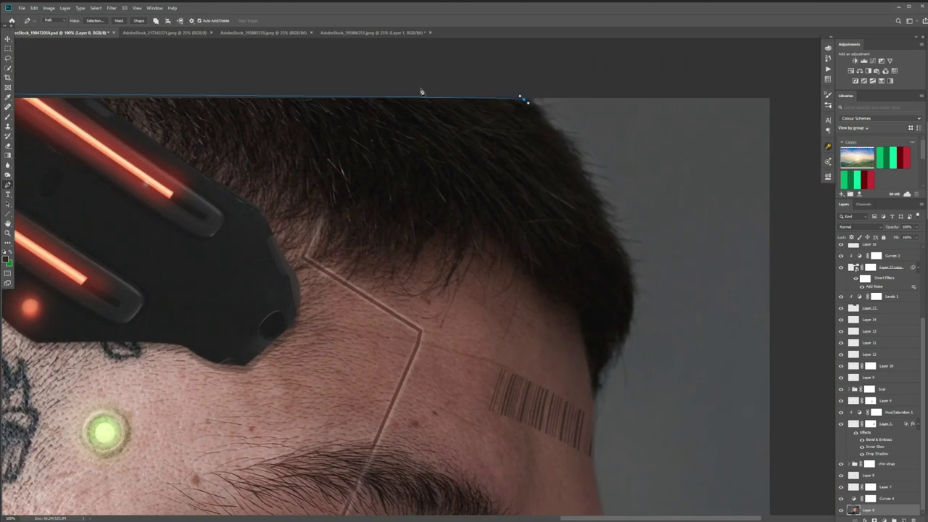
pyautogui.moveTo(421, 92)
pyautogui.mouseDown()
pyautogui.moveTo(517, 91)
pyautogui.moveTo(570, 156)
pyautogui.moveTo(632, 279)
pyautogui.moveTo(601, 384)
pyautogui.mouseUp()
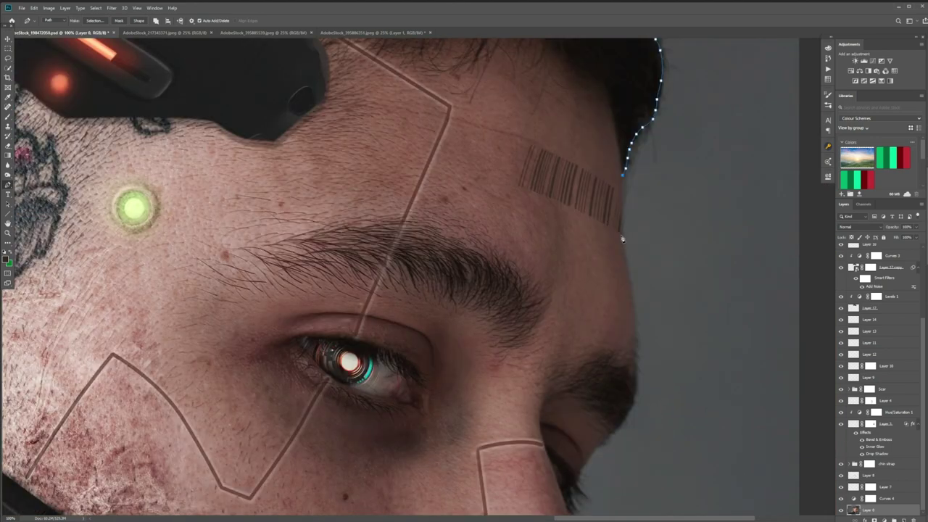
pyautogui.moveTo(652, 80); pyautogui.dragTo(638, 377)
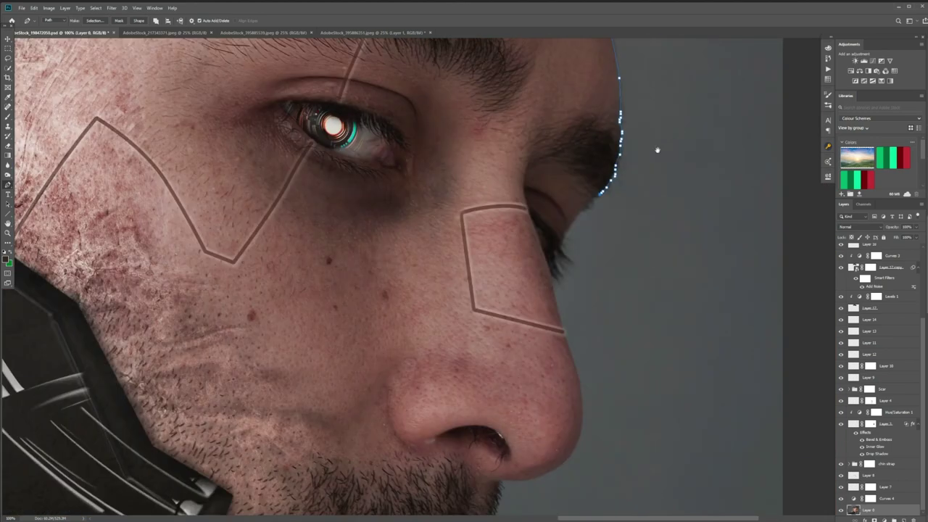
pyautogui.moveTo(657, 150)
pyautogui.mouseDown()
pyautogui.moveTo(601, 192)
pyautogui.moveTo(563, 241)
pyautogui.moveTo(556, 293)
pyautogui.moveTo(575, 378)
pyautogui.moveTo(511, 169)
pyautogui.moveTo(541, 194)
pyautogui.moveTo(539, 272)
pyautogui.moveTo(490, 302)
pyautogui.moveTo(548, 256)
pyautogui.moveTo(508, 298)
pyautogui.moveTo(469, 305)
pyautogui.moveTo(455, 386)
pyautogui.moveTo(649, 192)
pyautogui.mouseUp()
# Continue the Pen path along the nose, lips, robotic chin and neck down to the image's lower edge
pyautogui.click(452, 397)
pyautogui.click(641, 197)
pyautogui.click(619, 215)
pyautogui.click(609, 252)
pyautogui.click(586, 291)
pyautogui.click(572, 298)
pyautogui.click(546, 322)
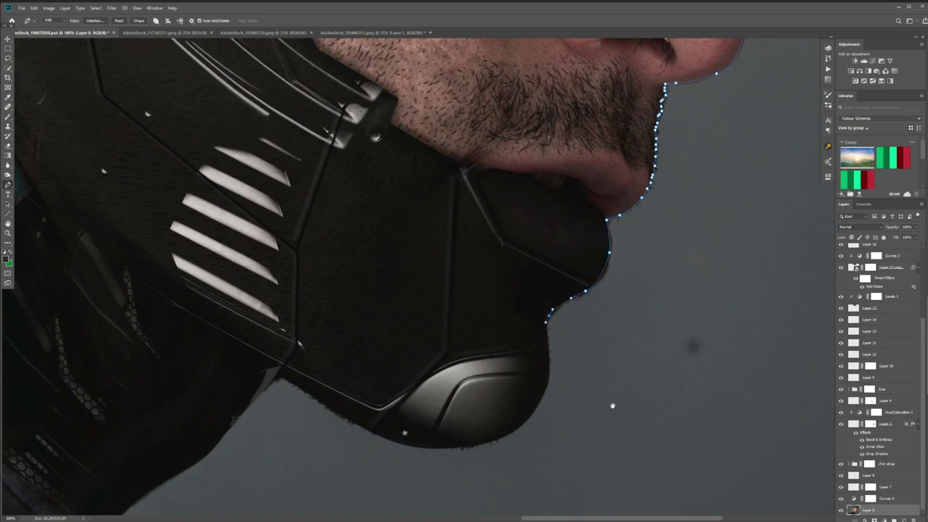
pyautogui.moveTo(612, 406)
pyautogui.mouseDown()
pyautogui.moveTo(668, 277)
pyautogui.moveTo(635, 335)
pyautogui.moveTo(567, 352)
pyautogui.moveTo(505, 346)
pyautogui.moveTo(397, 285)
pyautogui.moveTo(570, 284)
pyautogui.moveTo(536, 297)
pyautogui.moveTo(496, 351)
pyautogui.moveTo(398, 418)
pyautogui.moveTo(479, 299)
pyautogui.moveTo(519, 324)
pyautogui.moveTo(402, 230)
pyautogui.moveTo(519, 328)
pyautogui.mouseUp()
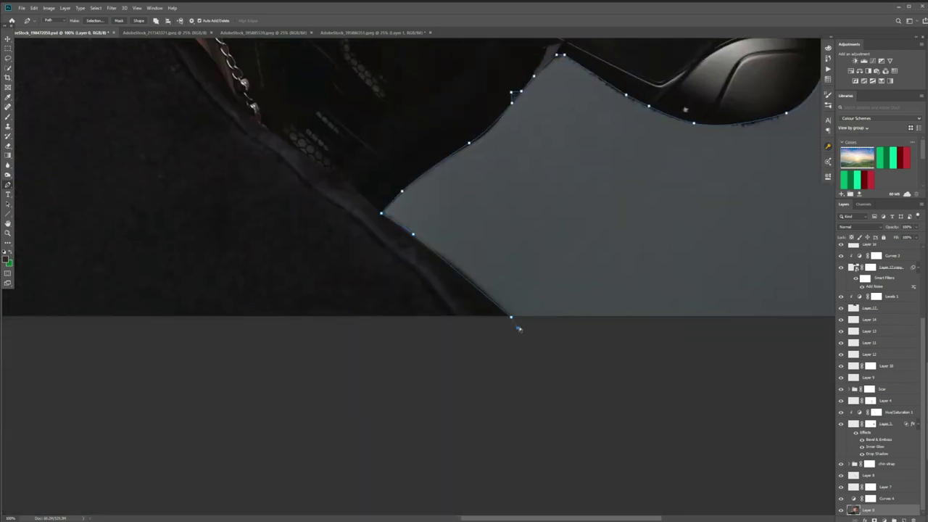
# Close the path around the man's shoulders and convert it into a selection
pyautogui.hotkey('ctrl', '-')
pyautogui.hotkey('ctrl', '-')
pyautogui.hotkey('ctrl', '-')
pyautogui.hotkey('ctrl', '-')
pyautogui.click(229, 452)
pyautogui.click(95, 21)
pyautogui.press('Return')
# Refine the man's selection edge in Select and Mask and output it as a selection
pyautogui.click(96, 8)
pyautogui.click(113, 106)
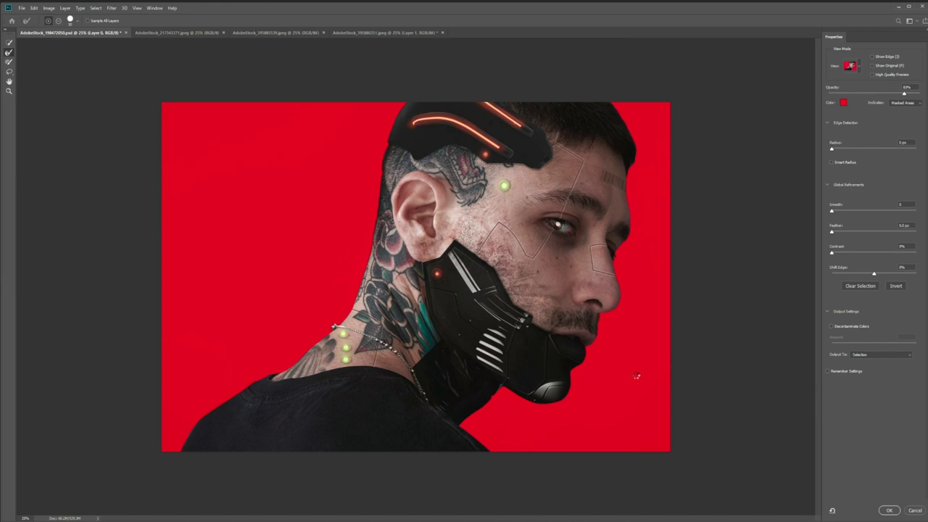
pyautogui.rightClick(614, 257)
pyautogui.press('Escape')
pyautogui.click(889, 509)
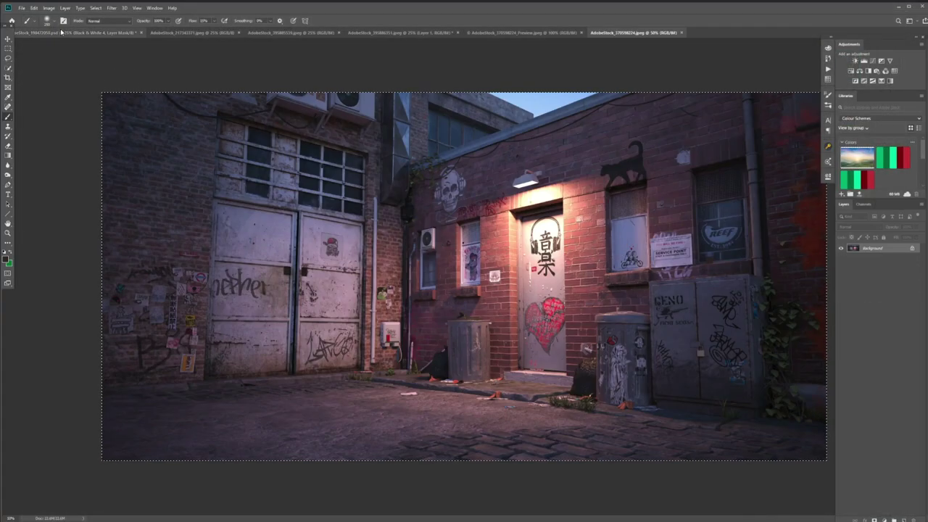
# Paste the copied alley photo into the portrait document and place its layer below the Black & White 4 adjustment
pyautogui.click(61, 32)
pyautogui.hotkey('ctrl', 'v')
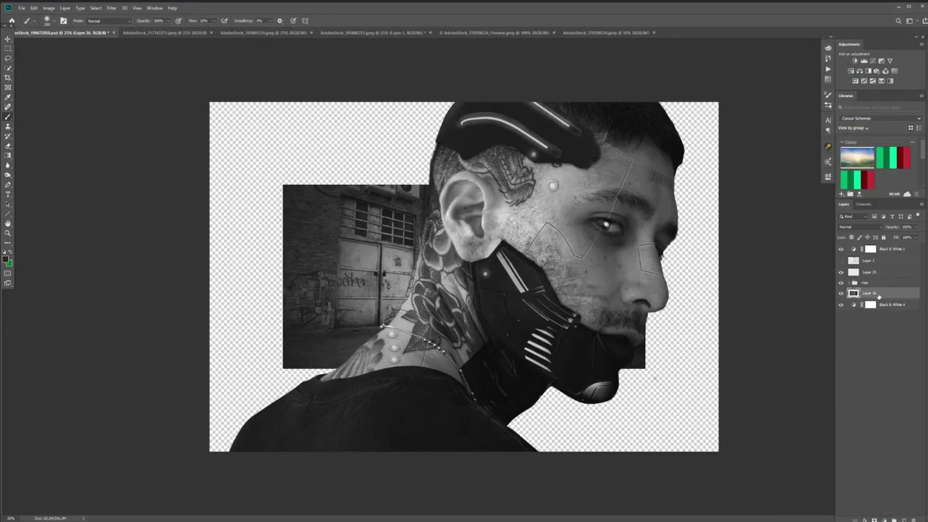
pyautogui.moveTo(877, 295); pyautogui.dragTo(878, 309)
# Free-transform the alley photo, enlarging it well beyond the canvas behind the man
pyautogui.hotkey('ctrl', 't')
pyautogui.moveTo(283, 184); pyautogui.dragTo(9, 46)
pyautogui.moveTo(646, 369); pyautogui.dragTo(924, 517)
pyautogui.hotkey('ctrl', '-')
pyautogui.hotkey('ctrl', '-')
pyautogui.moveTo(236, 397); pyautogui.dragTo(85, 475)
pyautogui.moveTo(467, 408); pyautogui.dragTo(432, 366)
pyautogui.press('Return')
# Move and rescale the alley background so the lit doorway sits behind the man's neck
pyautogui.press('v')
pyautogui.moveTo(428, 261); pyautogui.dragTo(405, 288)
pyautogui.hotkey('ctrl', 't')
pyautogui.moveTo(668, 134); pyautogui.dragTo(694, 218)
pyautogui.press('Return')
pyautogui.click(110, 9)
pyautogui.click(263, 137)
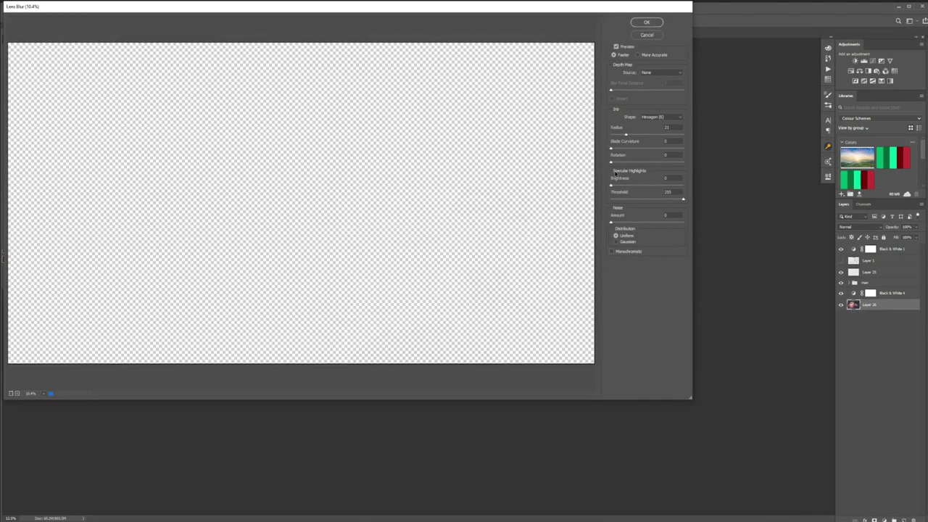
pyautogui.moveTo(729, 160); pyautogui.dragTo(778, 160)
pyautogui.click(757, 98)
pyautogui.click(749, 104)
pyautogui.click(743, 60)
# Blur the alley background layer with a Field Blur from the Blur Gallery
pyautogui.click(111, 7)
pyautogui.moveTo(145, 92)
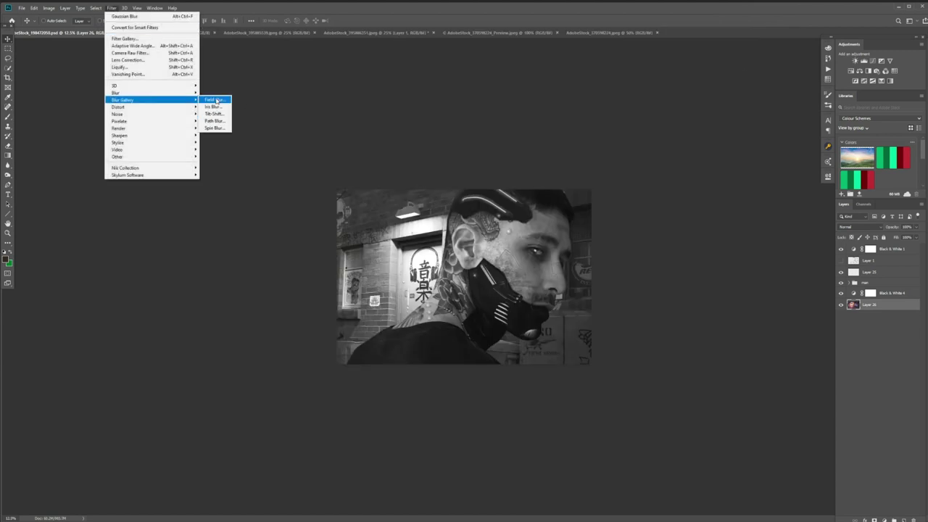
pyautogui.click(210, 92)
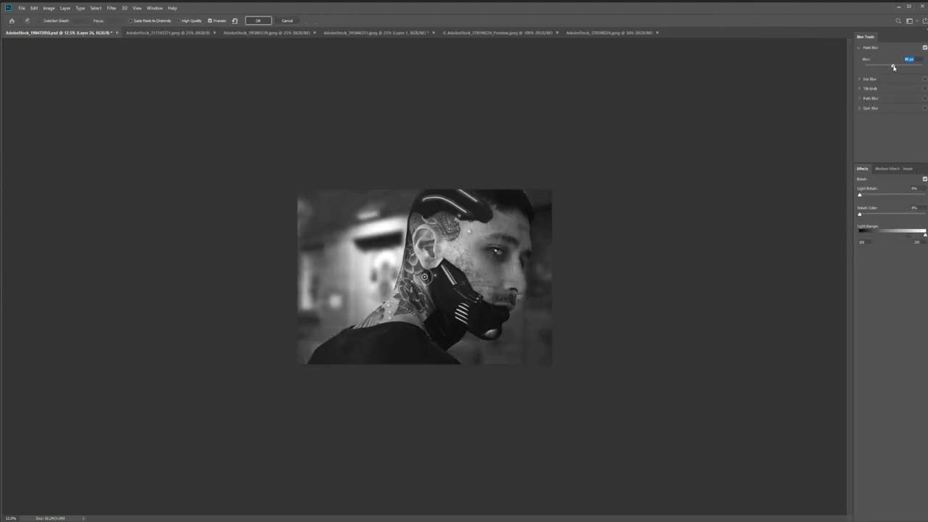
pyautogui.press('Escape')
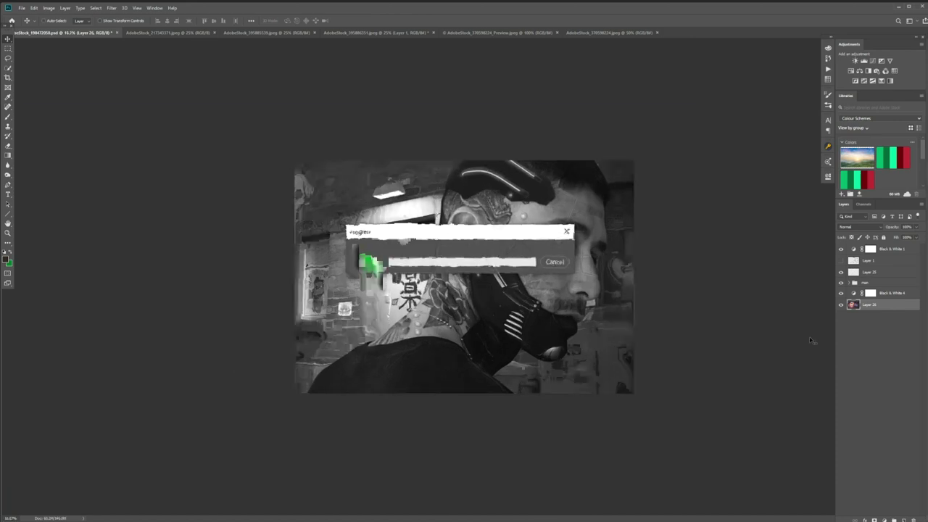
# Add a Curves adjustment clipped to the man group and lower its white point to darken him
pyautogui.click(865, 283)
pyautogui.click(873, 61)
pyautogui.keyDown('alt'); pyautogui.click(861, 289); pyautogui.keyUp('alt')
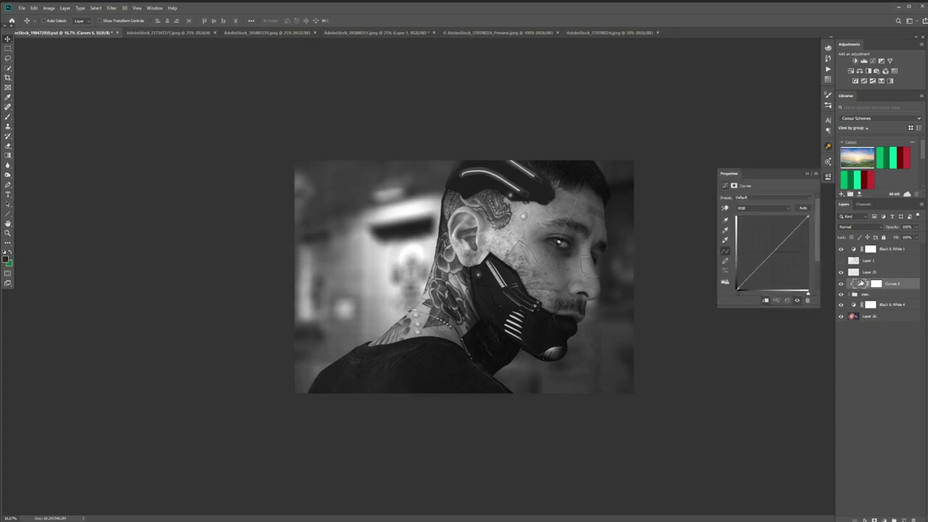
pyautogui.moveTo(808, 217)
pyautogui.mouseDown()
pyautogui.moveTo(820, 229)
pyautogui.moveTo(818, 261)
pyautogui.mouseUp()
# Paint black on the Curves 6 mask along the back of the head and neck to restore the rim light
pyautogui.click(876, 283)
pyautogui.press('b')
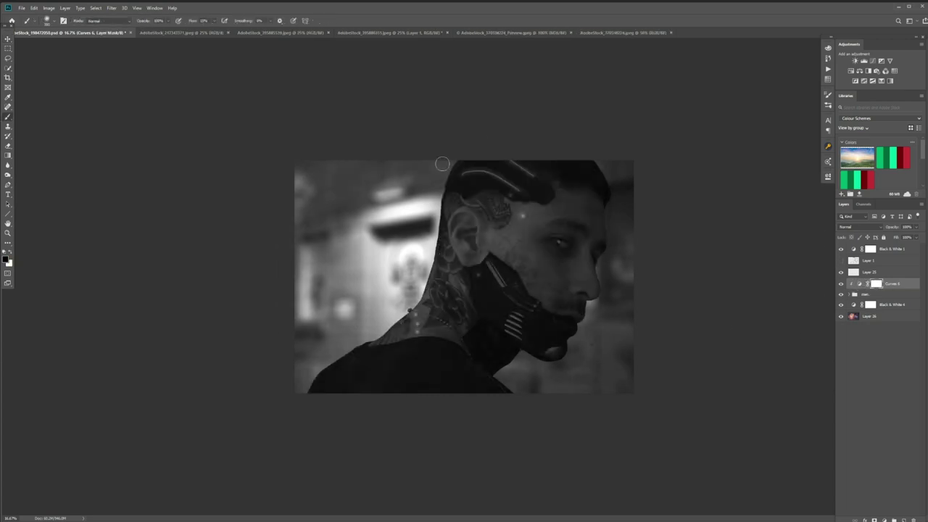
pyautogui.moveTo(442, 164)
pyautogui.mouseDown()
pyautogui.moveTo(399, 311)
pyautogui.moveTo(342, 379)
pyautogui.moveTo(390, 350)
pyautogui.moveTo(423, 266)
pyautogui.moveTo(437, 181)
pyautogui.moveTo(422, 263)
pyautogui.mouseUp()
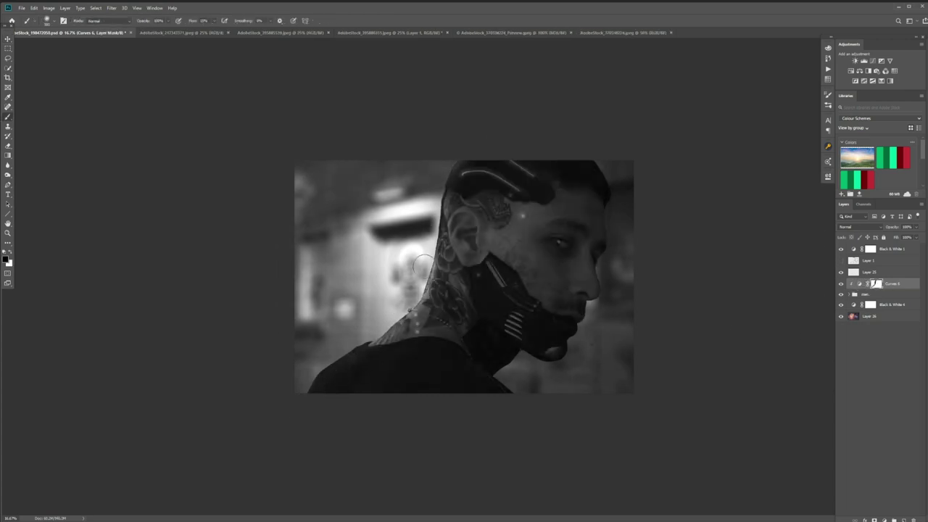
pyautogui.press('[')
pyautogui.press('[')
pyautogui.press('[')
pyautogui.press('[')
pyautogui.press('[')
pyautogui.press('[')
pyautogui.press('[')
pyautogui.press('[')
pyautogui.press('[')
pyautogui.hotkey('ctrl', 'z')
pyautogui.hotkey('ctrl', 'z')
pyautogui.hotkey('ctrl', 'z')
pyautogui.click(34, 8)
pyautogui.click(43, 26)
# Mask the darkening off the glowing implants on the head, temple, jaw and neck and the glowing eye
pyautogui.press(']')
pyautogui.press(']')
pyautogui.press(']')
pyautogui.press(']')
pyautogui.press(']')
pyautogui.press(']')
pyautogui.press(']')
pyautogui.press(']')
pyautogui.press(']')
pyautogui.press(']')
pyautogui.press(']')
pyautogui.press(']')
pyautogui.press(']')
pyautogui.press(']')
pyautogui.press(']')
pyautogui.moveTo(435, 226)
pyautogui.mouseDown()
pyautogui.moveTo(506, 177)
pyautogui.moveTo(516, 190)
pyautogui.moveTo(533, 175)
pyautogui.moveTo(521, 189)
pyautogui.moveTo(470, 180)
pyautogui.mouseUp()
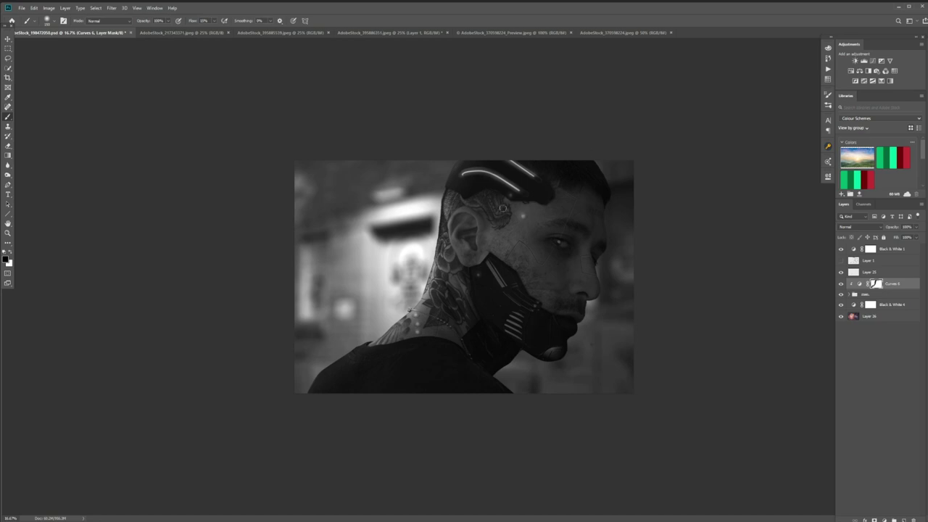
pyautogui.press(']')
pyautogui.click(479, 275)
pyautogui.click(416, 314)
pyautogui.click(417, 323)
pyautogui.click(417, 332)
pyautogui.click(559, 242)
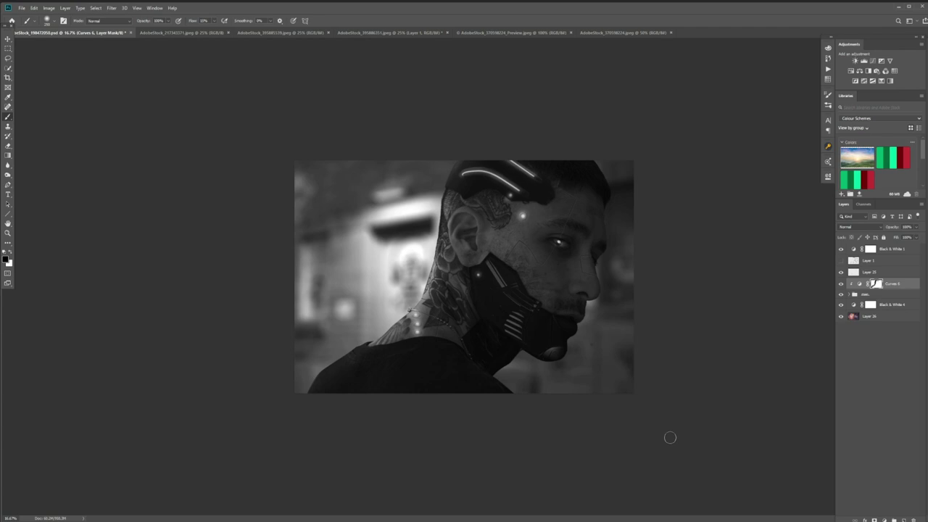
# Fine-tune the Curves 6 darkening on the man and toggle the adjustment's visibility to compare
pyautogui.doubleClick(859, 284)
pyautogui.moveTo(808, 259); pyautogui.dragTo(824, 261)
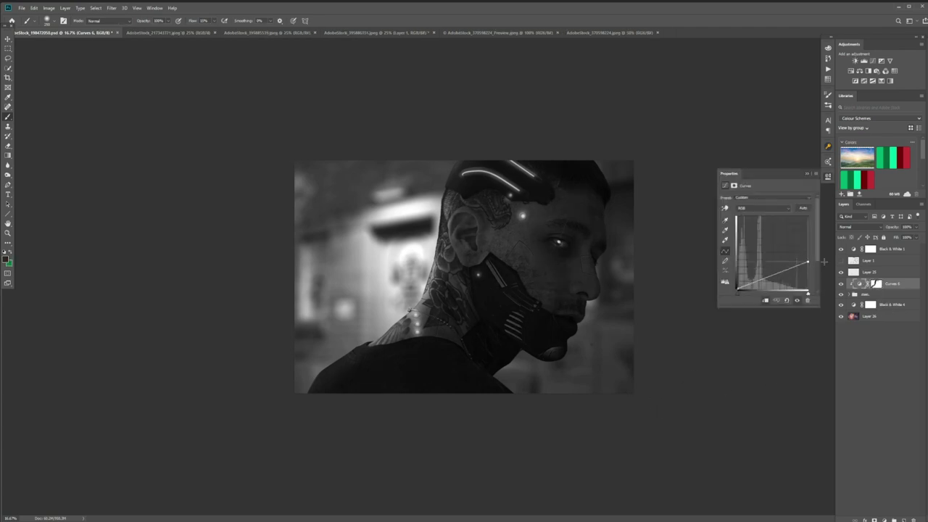
pyautogui.moveTo(772, 274); pyautogui.dragTo(812, 263)
pyautogui.click(842, 284)
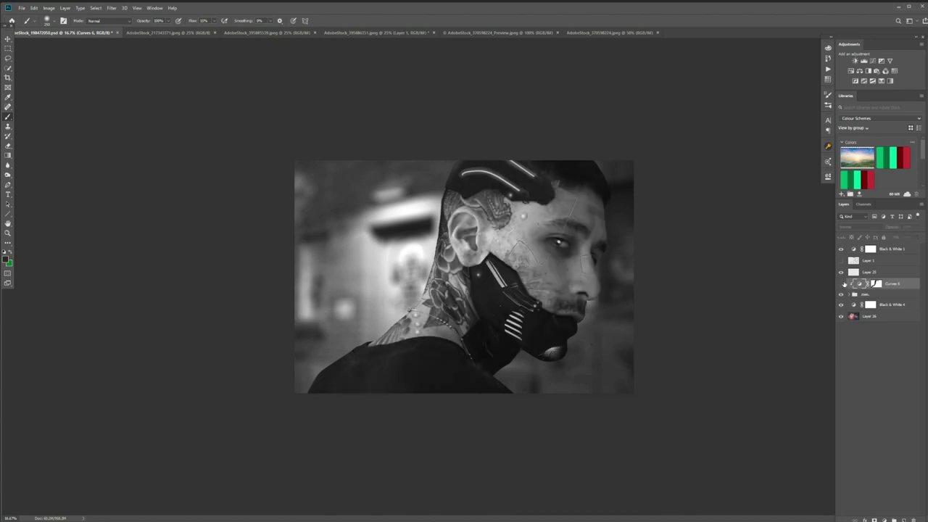
pyautogui.click(842, 283)
# Set the Curves 6 opacity to 79% and pull its curve's midtones slightly lower
pyautogui.click(876, 284)
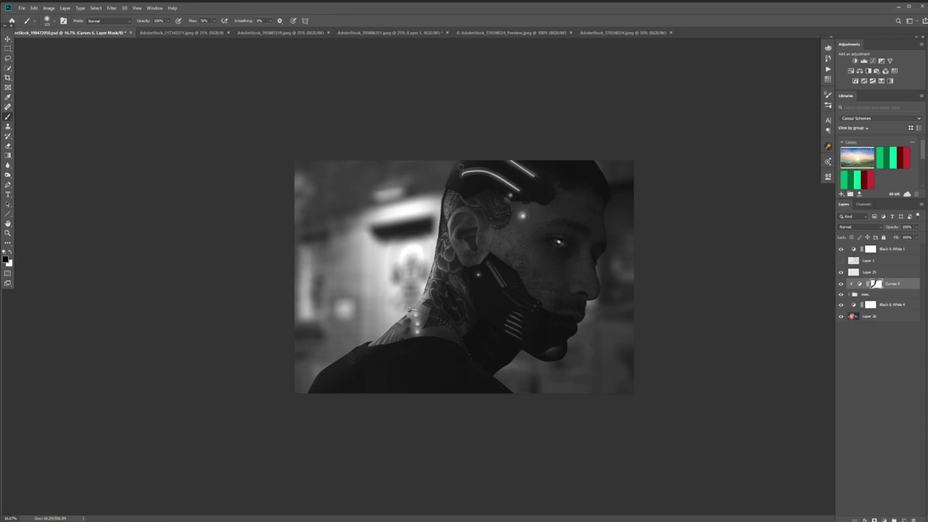
pyautogui.click(860, 283)
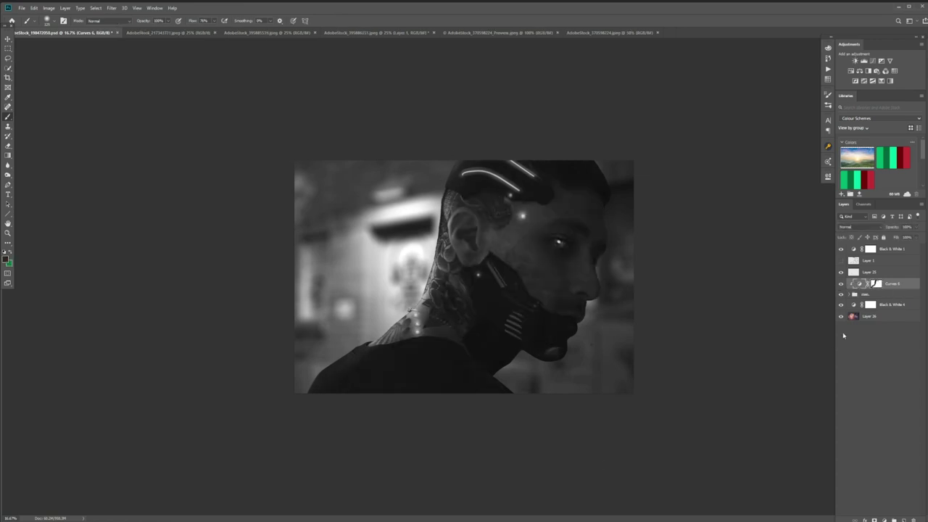
pyautogui.click(916, 227)
pyautogui.moveTo(914, 238); pyautogui.dragTo(910, 238)
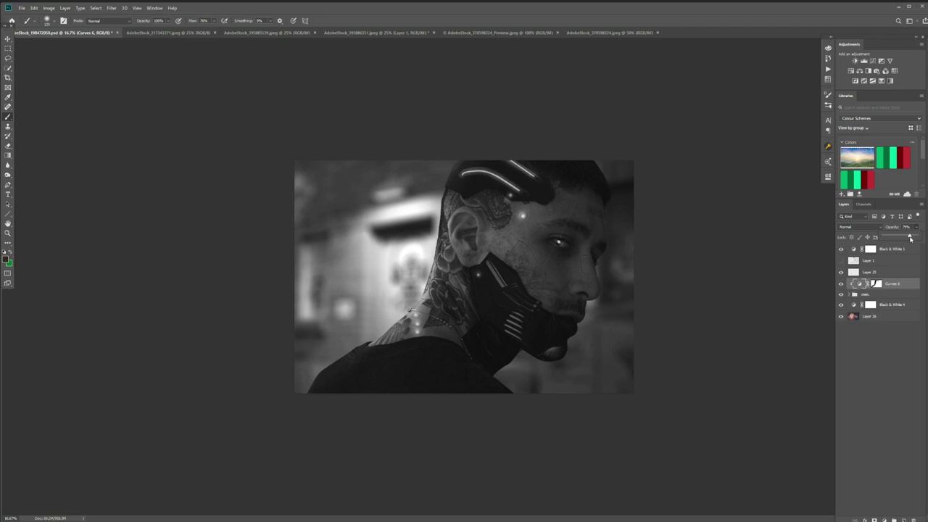
pyautogui.click(656, 423)
pyautogui.doubleClick(860, 283)
pyautogui.moveTo(772, 275); pyautogui.dragTo(771, 279)
pyautogui.click(807, 174)
# Paint white light over the alley lamp on a new layer above Curves 6, blended as Linear Dodge (Add)
pyautogui.click(903, 520)
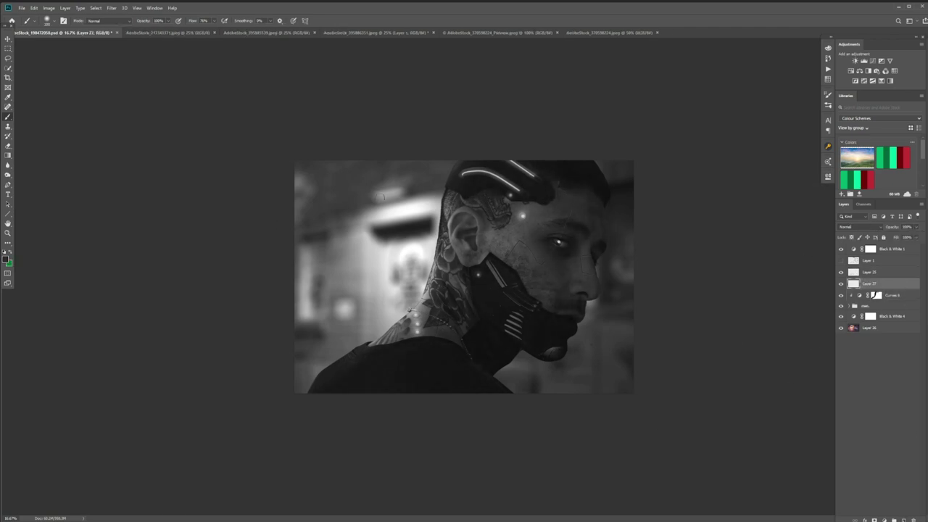
pyautogui.hotkey('ctrl', 'z')
pyautogui.press(']')
pyautogui.press(']')
pyautogui.moveTo(380, 198)
pyautogui.mouseDown()
pyautogui.moveTo(419, 238)
pyautogui.moveTo(401, 194)
pyautogui.mouseUp()
pyautogui.press('d')
pyautogui.press('x')
pyautogui.click(859, 227)
pyautogui.click(858, 299)
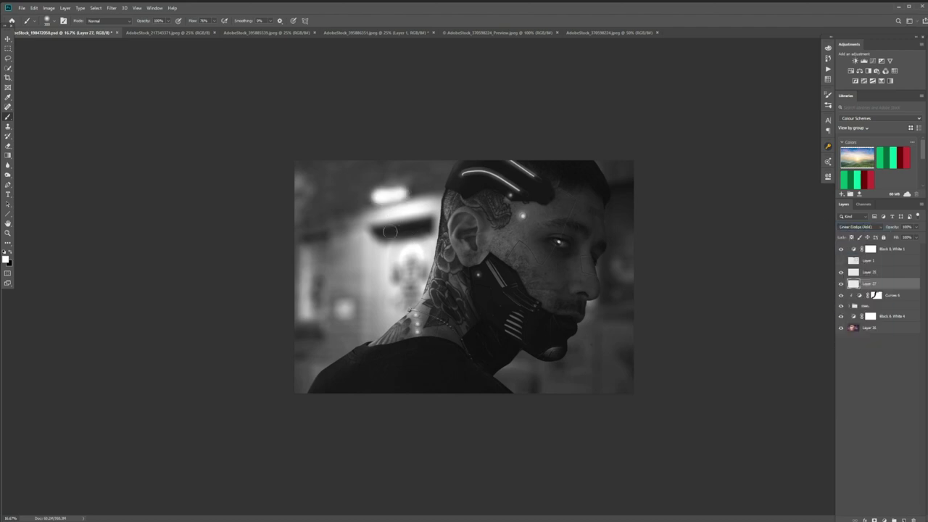
# Paint a soft glow around the lamp and doorway with a large low-flow brush, and reduce the layer's fill to roughly half
pyautogui.moveTo(215, 21); pyautogui.dragTo(192, 32)
pyautogui.press(']')
pyautogui.press(']')
pyautogui.press(']')
pyautogui.press(']')
pyautogui.press(']')
pyautogui.press(']')
pyautogui.press(']')
pyautogui.press(']')
pyautogui.moveTo(392, 201)
pyautogui.mouseDown()
pyautogui.moveTo(387, 284)
pyautogui.moveTo(367, 226)
pyautogui.mouseUp()
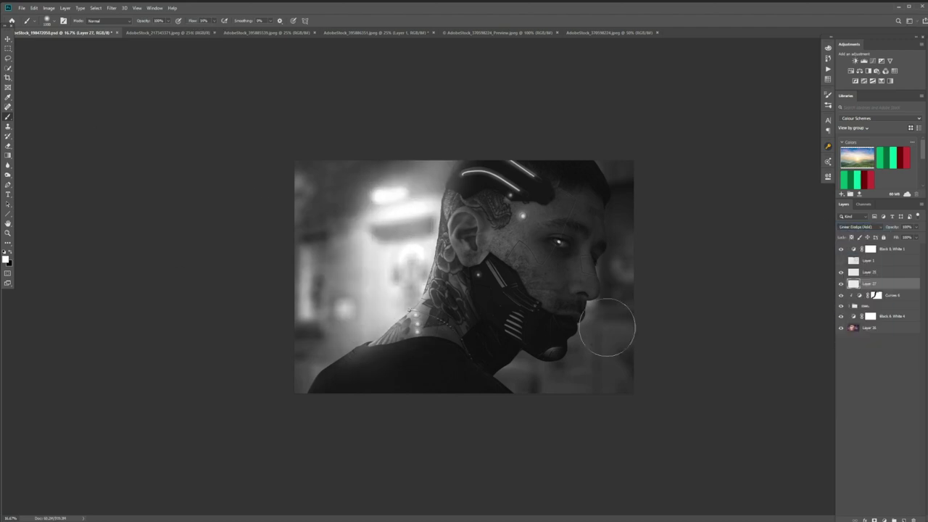
pyautogui.moveTo(915, 237); pyautogui.dragTo(888, 252)
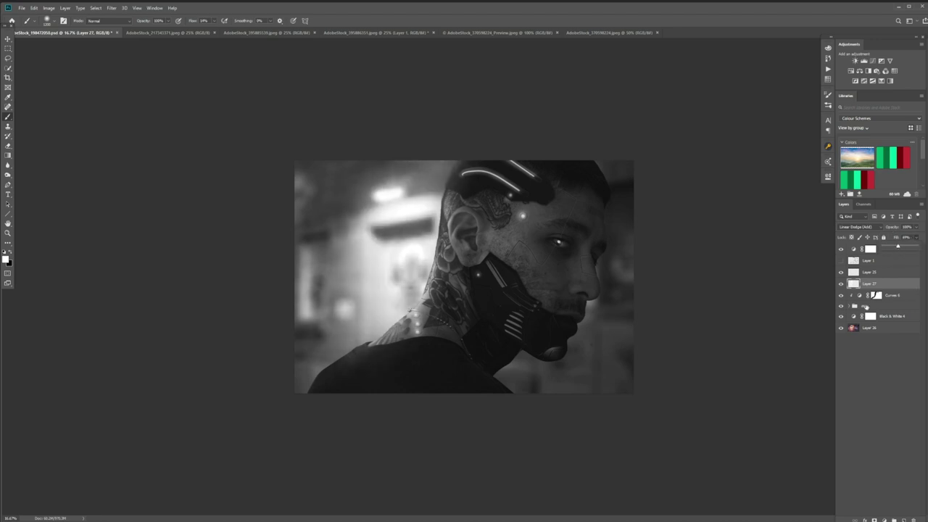
# Soften the man's cutout edge on Layer 0's mask in the man group using the Blur tool
pyautogui.click(848, 306)
pyautogui.click(849, 307)
pyautogui.click(850, 306)
pyautogui.scroll(-5, 862, 313)
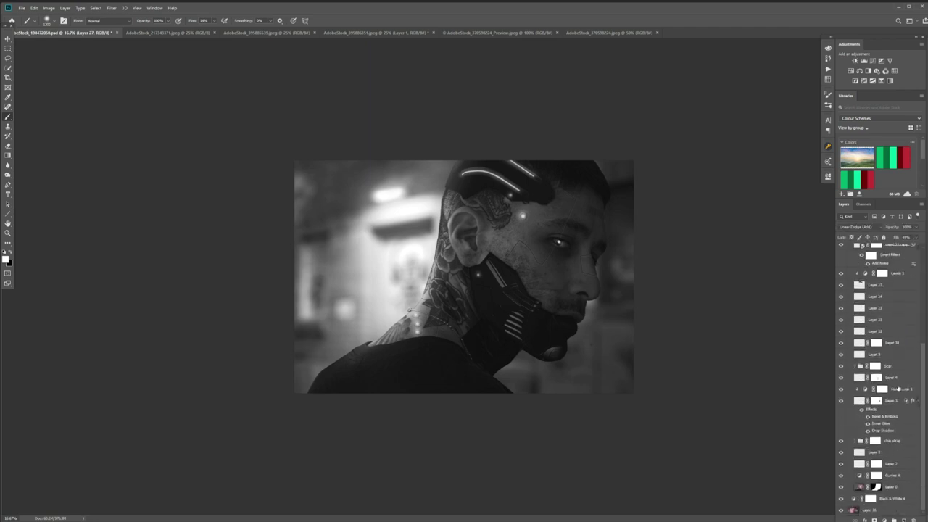
pyautogui.click(876, 487)
pyautogui.click(8, 174)
pyautogui.click(8, 166)
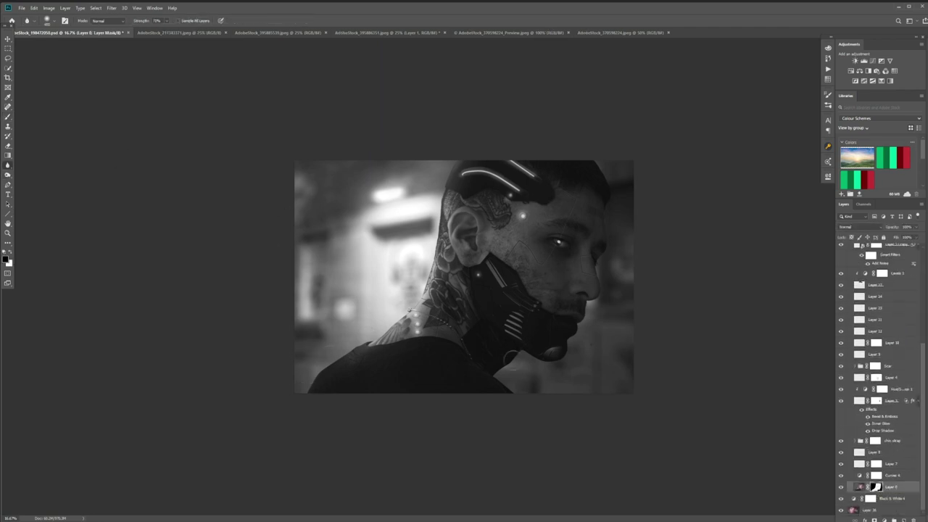
pyautogui.click(860, 487)
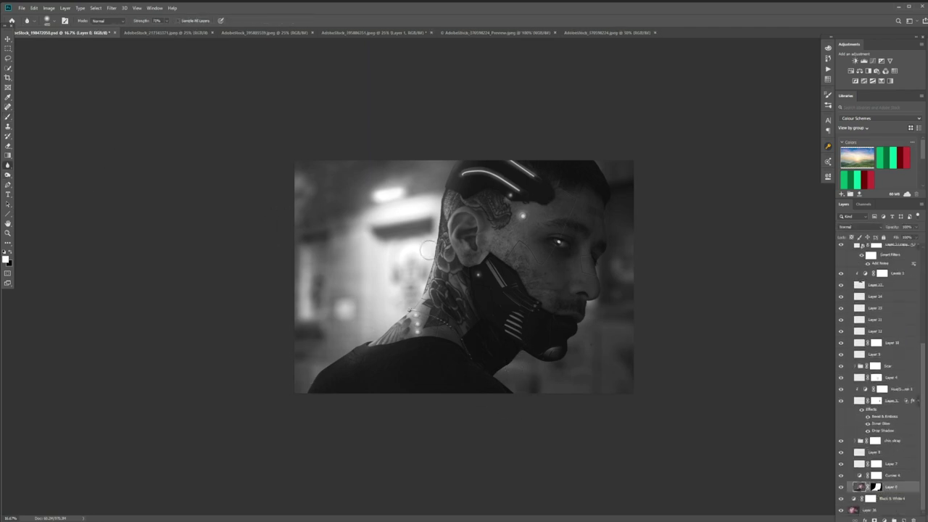
pyautogui.click(876, 487)
pyautogui.scroll(5, 925, 370)
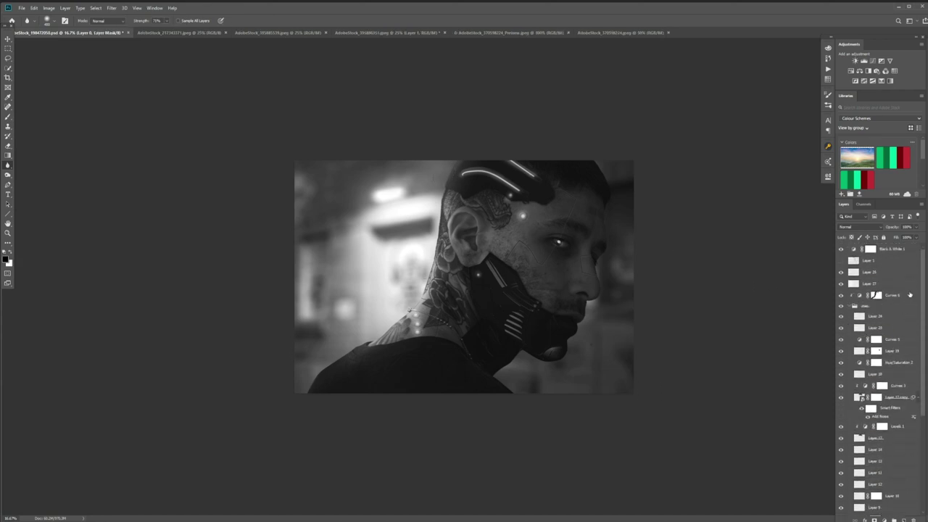
pyautogui.click(849, 306)
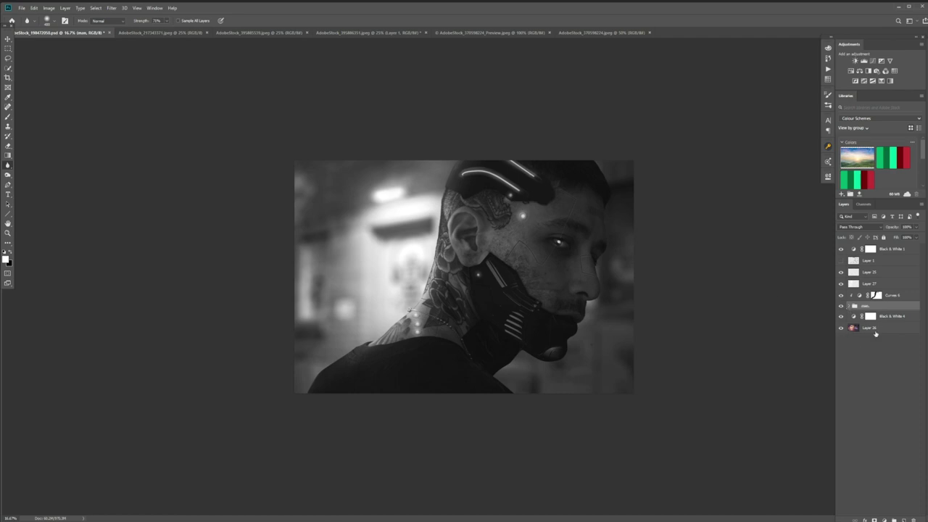
# Run the recorded dodge-and-burn action above Curves 6 to create the masked Dodge and Burn curves group
pyautogui.click(897, 296)
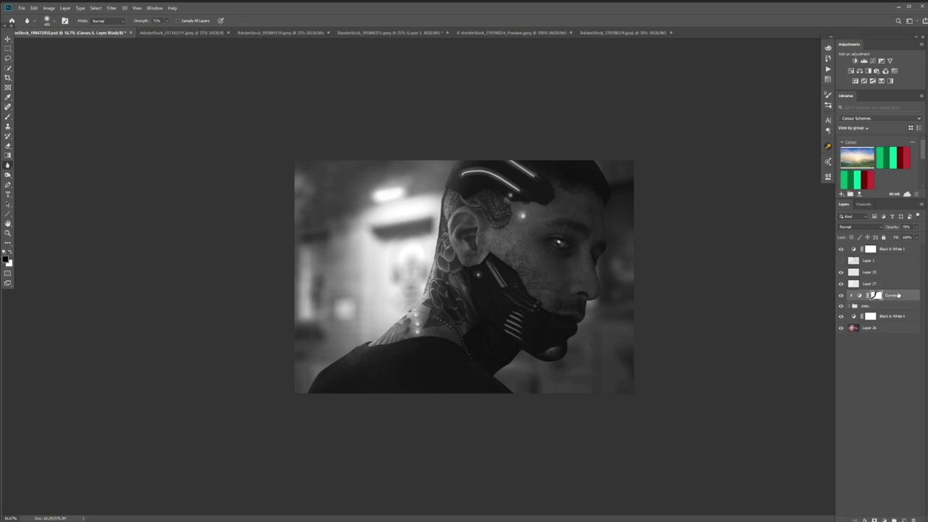
pyautogui.click(828, 69)
pyautogui.click(775, 64)
pyautogui.click(775, 131)
pyautogui.hotkey('ctrl', '+')
pyautogui.hotkey('ctrl', '+')
pyautogui.click(827, 69)
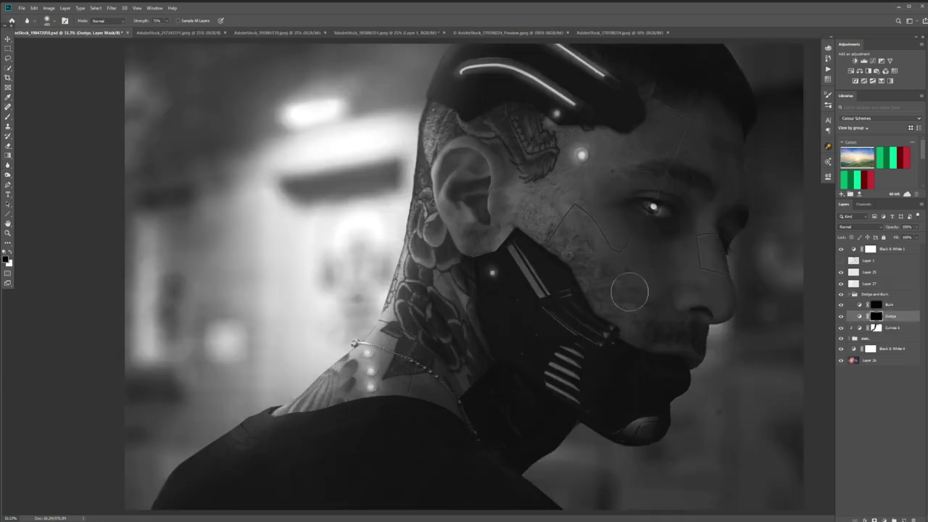
# Paint white on the Dodge mask with a low-flow brush to brighten the cheek around the panel line
pyautogui.press('b')
pyautogui.click(214, 21)
pyautogui.press('x')
pyautogui.press('[')
pyautogui.press('[')
pyautogui.press('[')
pyautogui.press('[')
pyautogui.press('[')
pyautogui.press('[')
pyautogui.press(']')
pyautogui.press(']')
pyautogui.press(']')
pyautogui.press(']')
pyautogui.press(']')
pyautogui.press(']')
pyautogui.press(']')
pyautogui.press(']')
pyautogui.press(']')
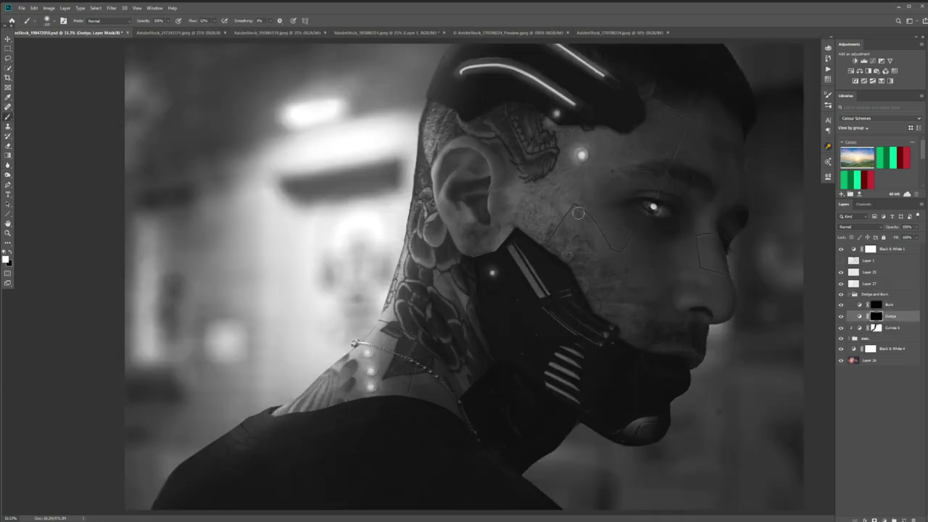
pyautogui.moveTo(579, 192); pyautogui.dragTo(563, 216)
# Refine the dodged facial highlights with a smaller brush and toggle the Dodge and Burn group to compare
pyautogui.press('[')
pyautogui.press('[')
pyautogui.press('[')
pyautogui.press('[')
pyautogui.press('[')
pyautogui.press('[')
pyautogui.press('[')
pyautogui.press('[')
pyautogui.press('[')
pyautogui.press('[')
pyautogui.press('[')
pyautogui.press('[')
pyautogui.press('[')
pyautogui.press('[')
pyautogui.click(841, 295)
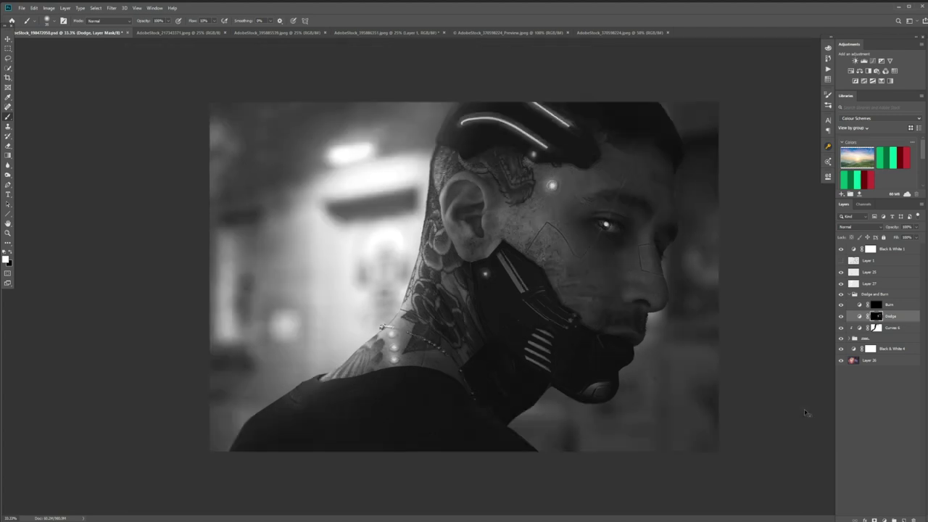
# Expand the man group and toggle its layers' visibility to examine the facial details, ending on Layer 19
pyautogui.hotkey('ctrl', '+')
pyautogui.hotkey('ctrl', '+')
pyautogui.click(849, 296)
pyautogui.click(850, 316)
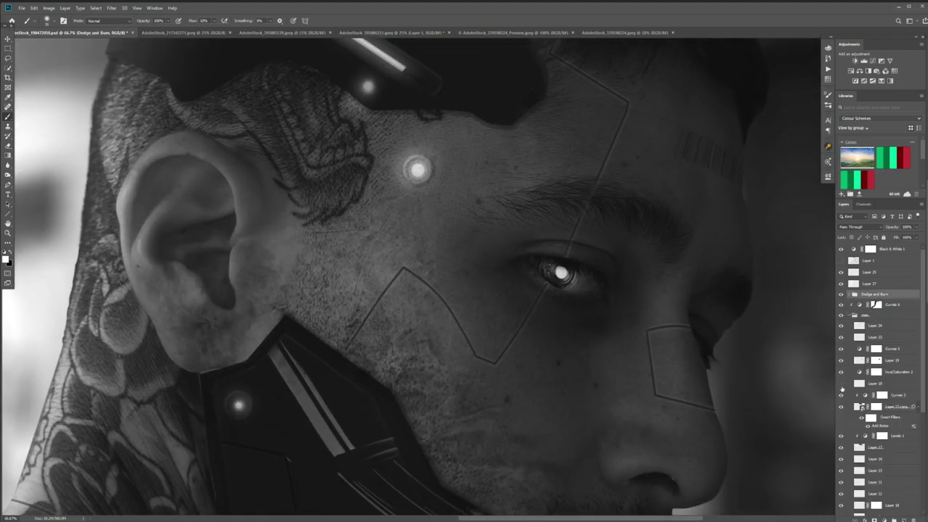
pyautogui.moveTo(921, 348); pyautogui.dragTo(921, 437)
pyautogui.click(841, 414)
pyautogui.click(841, 413)
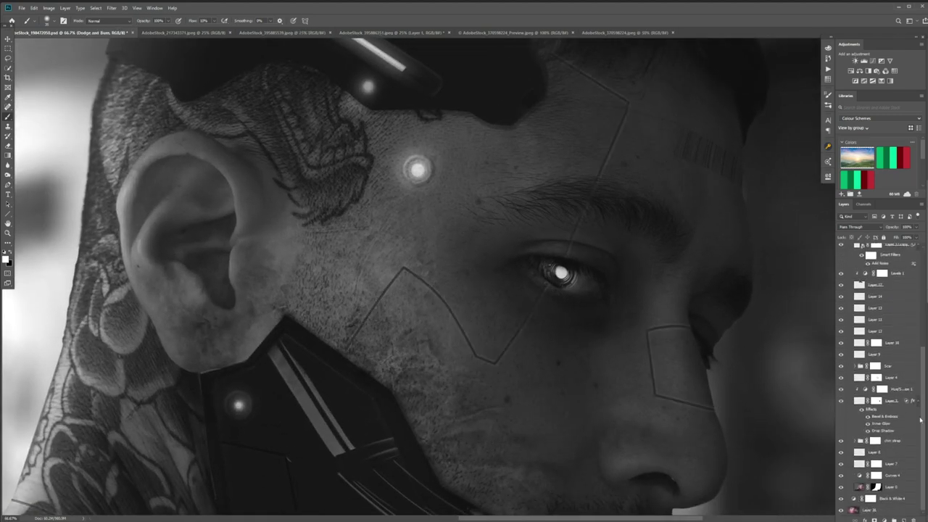
pyautogui.scroll(4, 855, 362)
pyautogui.click(841, 302)
pyautogui.click(861, 303)
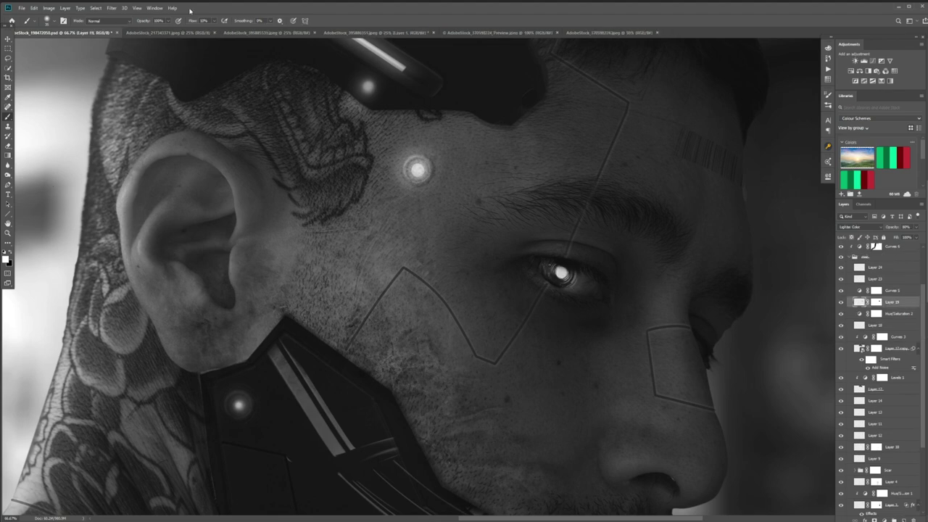
# Try a Gaussian Blur on Layer 19
pyautogui.click(111, 8)
pyautogui.click(232, 181)
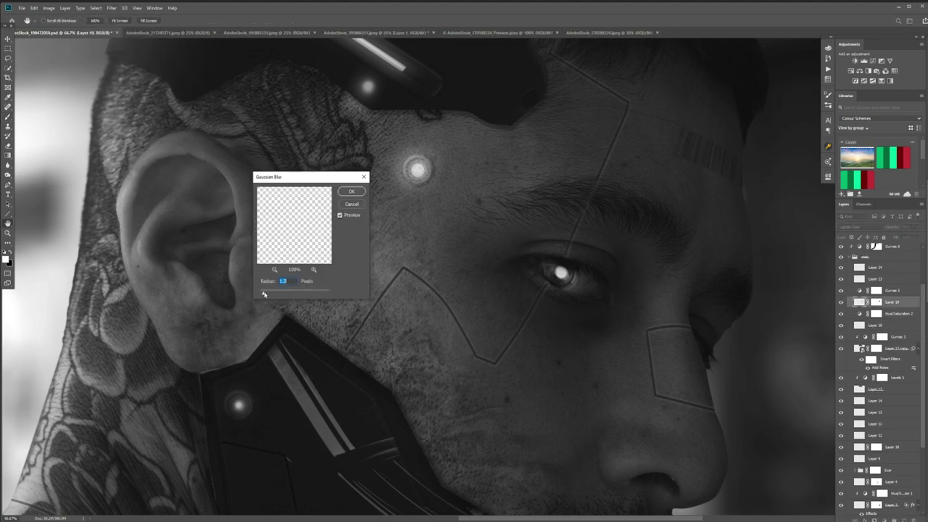
pyautogui.press('Escape')
pyautogui.hotkey('ctrl', '-')
pyautogui.hotkey('ctrl', '-')
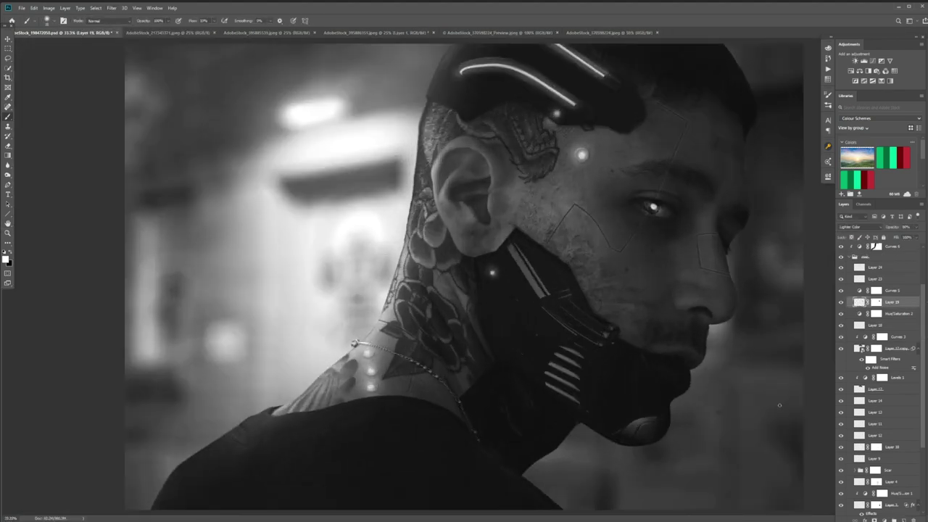
# Toggle the Black & White 1 adjustment to compare the composite in colour and monochrome
pyautogui.scroll(2, 870, 290)
pyautogui.click(841, 249)
pyautogui.hotkey('ctrl', '-')
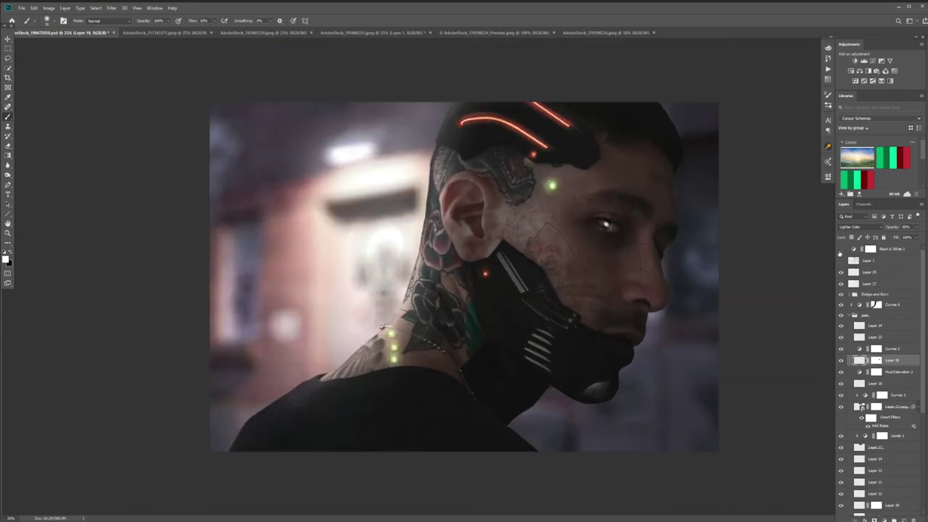
pyautogui.click(841, 250)
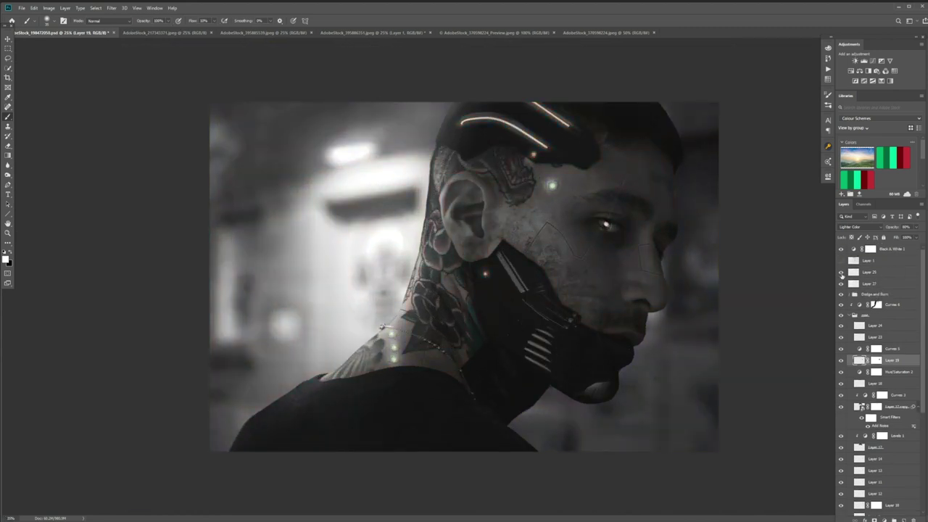
# Add another darkening Curves adjustment clipped directly above the man group and invert its mask to black
pyautogui.click(849, 315)
pyautogui.click(872, 61)
pyautogui.moveTo(809, 216); pyautogui.dragTo(808, 244)
pyautogui.click(810, 172)
pyautogui.hotkey('ctrl', 'i')
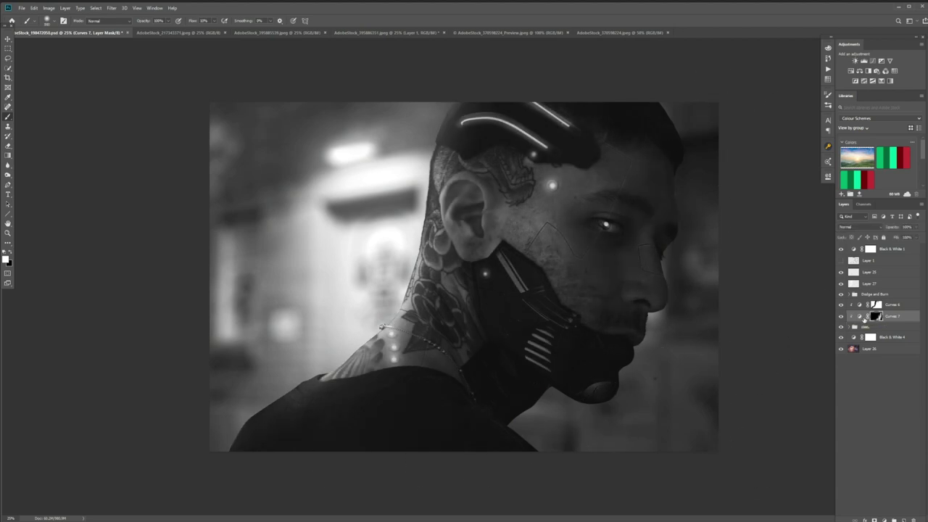
# Stamp all visible layers into a new merged layer above the Black & White 1 adjustment
pyautogui.click(893, 261)
pyautogui.click(895, 249)
pyautogui.hotkey('ctrl', 'alt', 'shift', 'e')
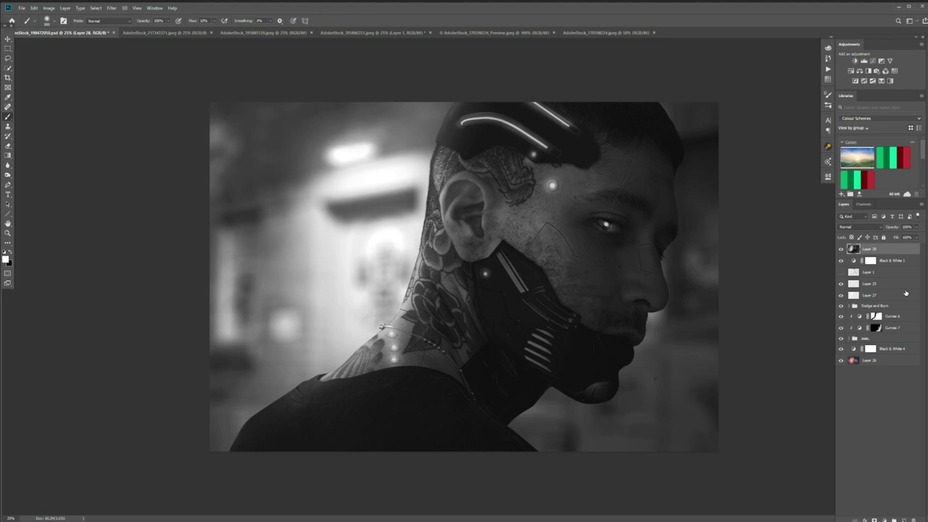
# Apply Color Efex Pro 4's Bleach Bypass filter to the merged layer and lower the resulting layer's opacity to about 12%
pyautogui.click(111, 8)
pyautogui.click(238, 166)
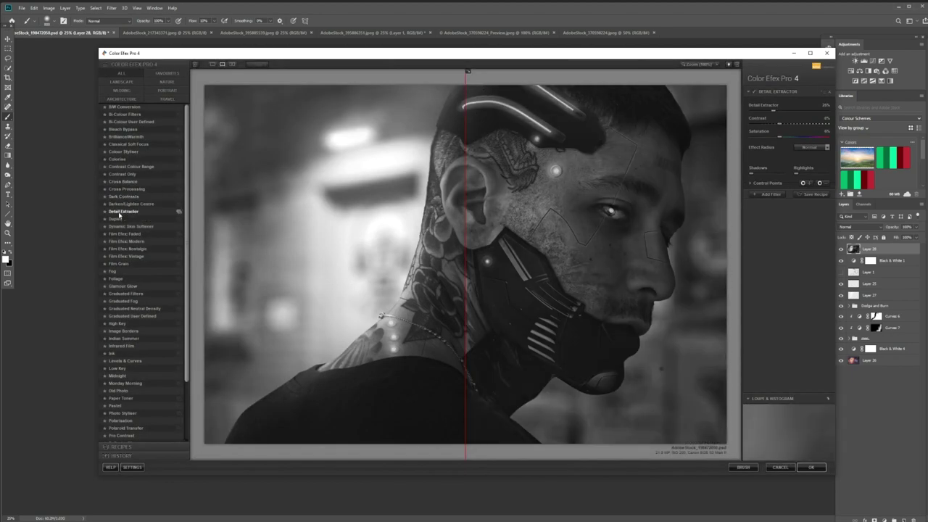
pyautogui.click(117, 130)
pyautogui.click(123, 210)
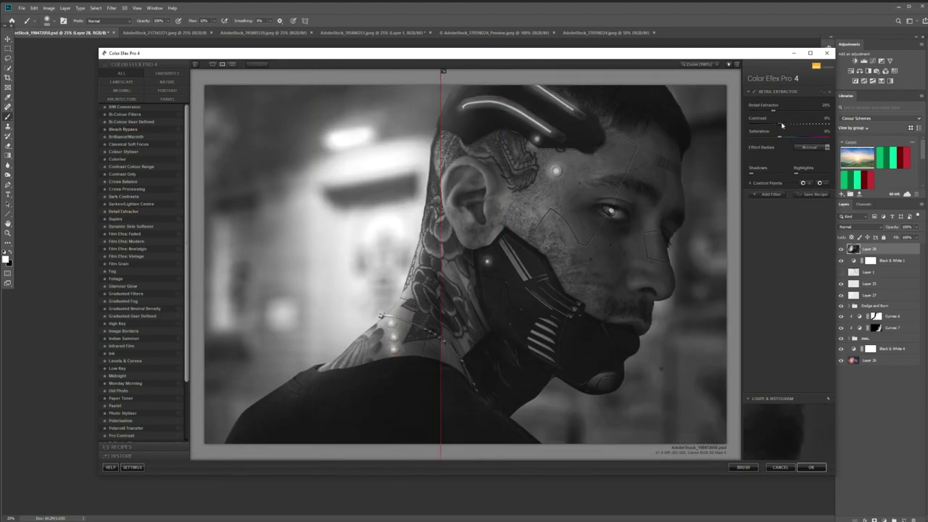
pyautogui.click(811, 467)
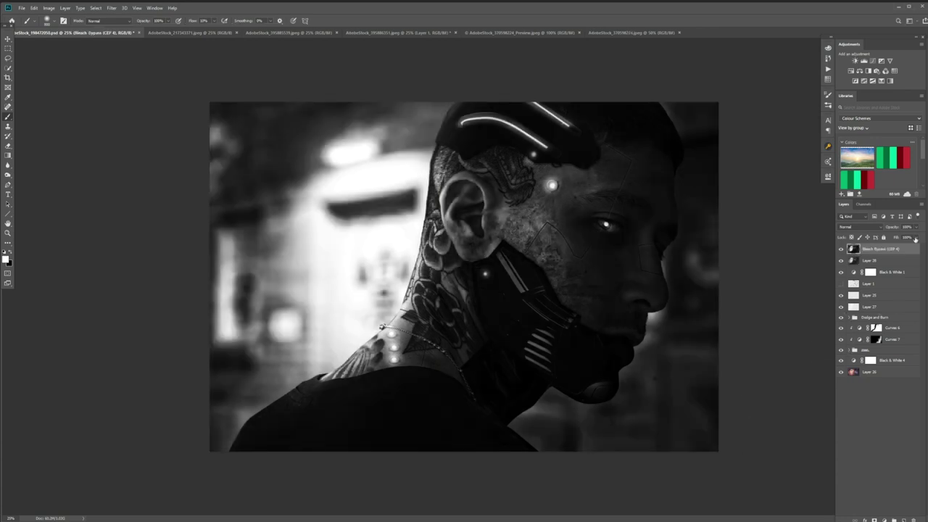
pyautogui.moveTo(912, 226); pyautogui.dragTo(886, 237)
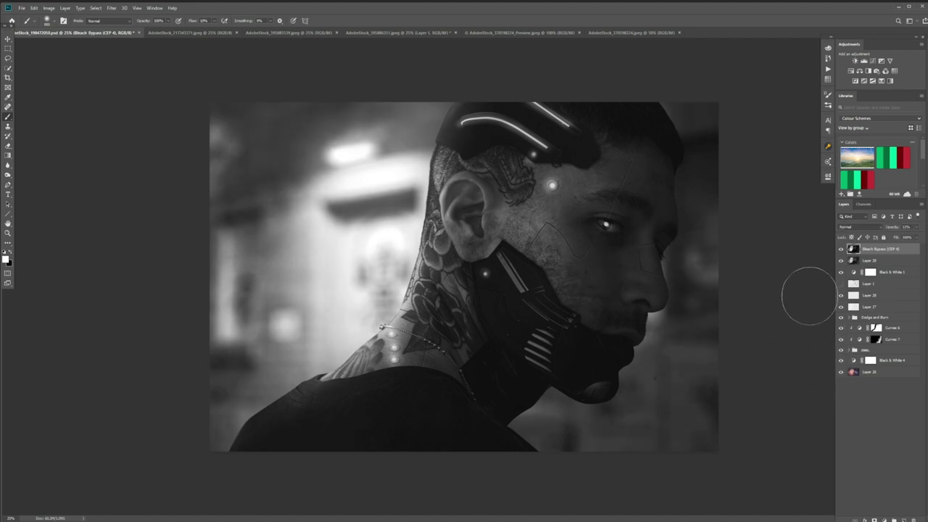
pyautogui.press('Escape')
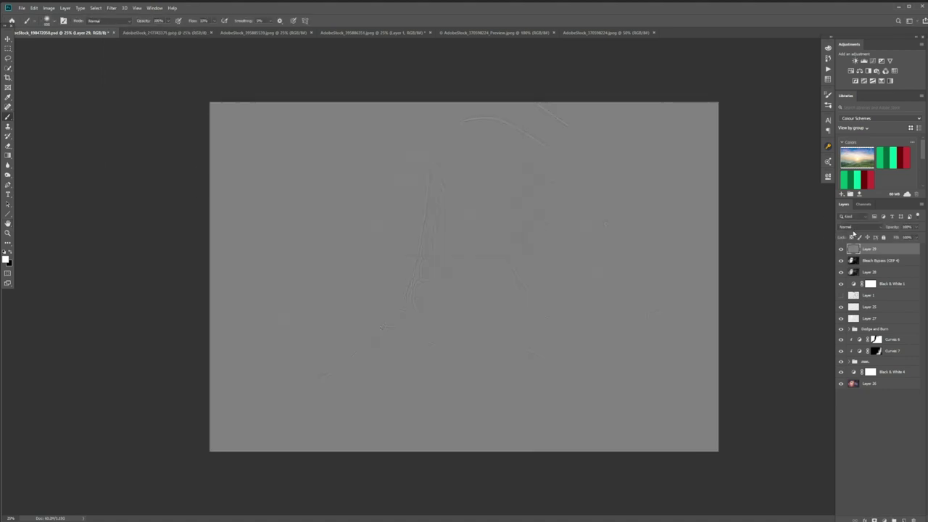
# Set the grey edge-detail Layer 29 to Overlay blending and add a layer mask to it
pyautogui.click(859, 227)
pyautogui.click(852, 320)
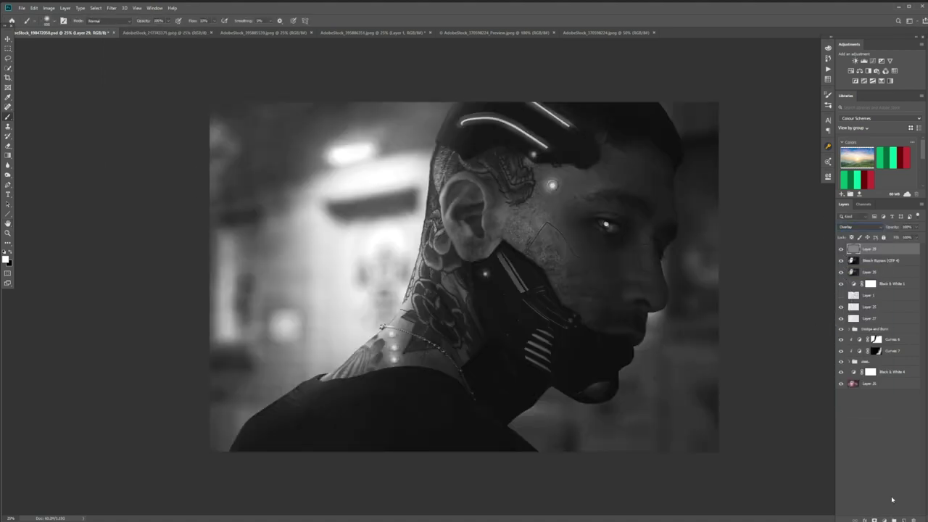
pyautogui.click(874, 519)
# Paint black on Layer 29's mask over the alley background around the man to keep the sharpening off it
pyautogui.press('x')
pyautogui.moveTo(227, 146); pyautogui.dragTo(305, 145)
pyautogui.moveTo(214, 21); pyautogui.dragTo(228, 30)
pyautogui.moveTo(229, 353)
pyautogui.mouseDown()
pyautogui.moveTo(382, 259)
pyautogui.moveTo(366, 276)
pyautogui.mouseUp()
pyautogui.press('[')
pyautogui.press('[')
pyautogui.press('[')
pyautogui.press('[')
pyautogui.press('[')
pyautogui.press('[')
pyautogui.moveTo(515, 433)
pyautogui.mouseDown()
pyautogui.moveTo(648, 340)
pyautogui.moveTo(639, 415)
pyautogui.mouseUp()
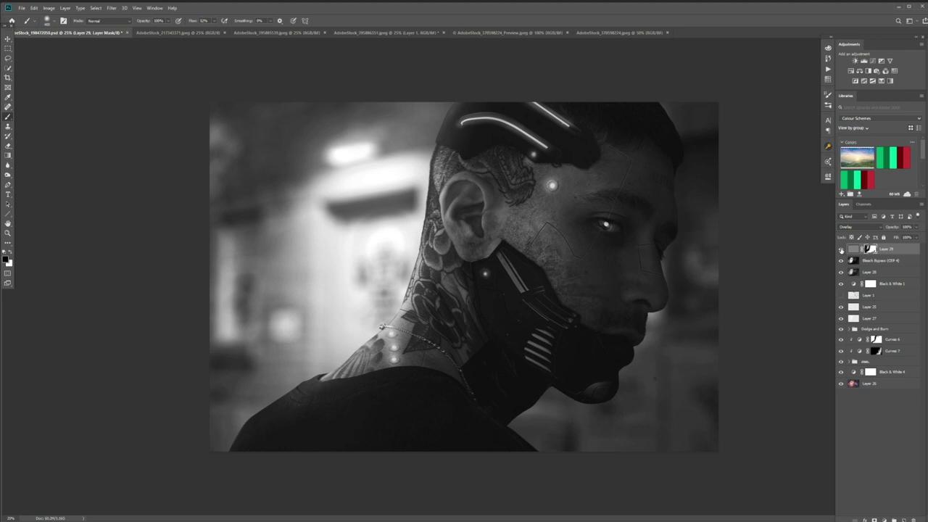
# Expand the man group, select Layer 0's mask and set the Blur tool's strength to 75% for the neck edge
pyautogui.click(849, 361)
pyautogui.scroll(-10, 884, 468)
pyautogui.click(875, 487)
pyautogui.click(8, 166)
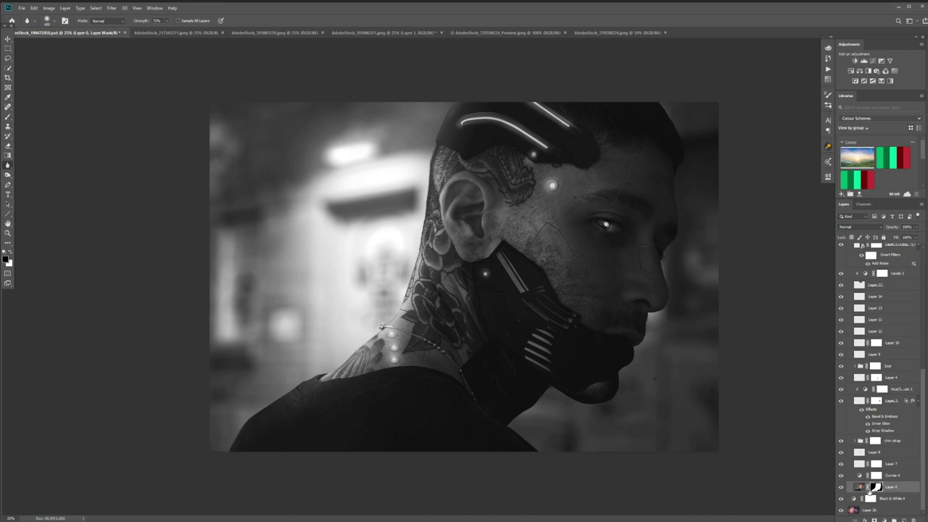
pyautogui.click(859, 487)
pyautogui.press('7')
pyautogui.press('5')
pyautogui.click(875, 486)
pyautogui.hotkey('ctrl', '+')
pyautogui.hotkey('ctrl', '+')
# Switch to the Brush tool and shrink it to a small size for retouching the mask along the neck edge
pyautogui.press('b')
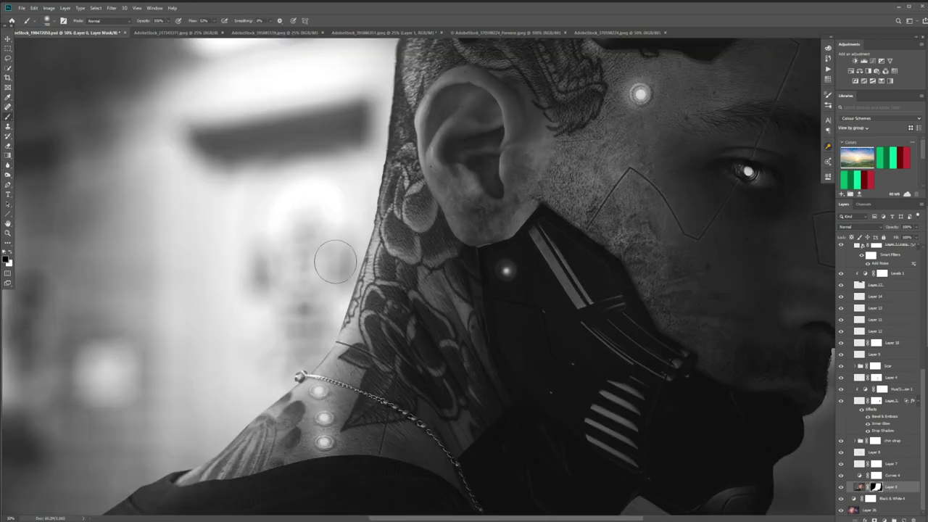
pyautogui.press('[')
pyautogui.press('[')
pyautogui.press('[')
pyautogui.press('[')
pyautogui.press('[')
pyautogui.press('[')
pyautogui.press('[')
pyautogui.press('[')
pyautogui.press('[')
pyautogui.press('[')
pyautogui.press('[')
pyautogui.press('[')
pyautogui.press('[')
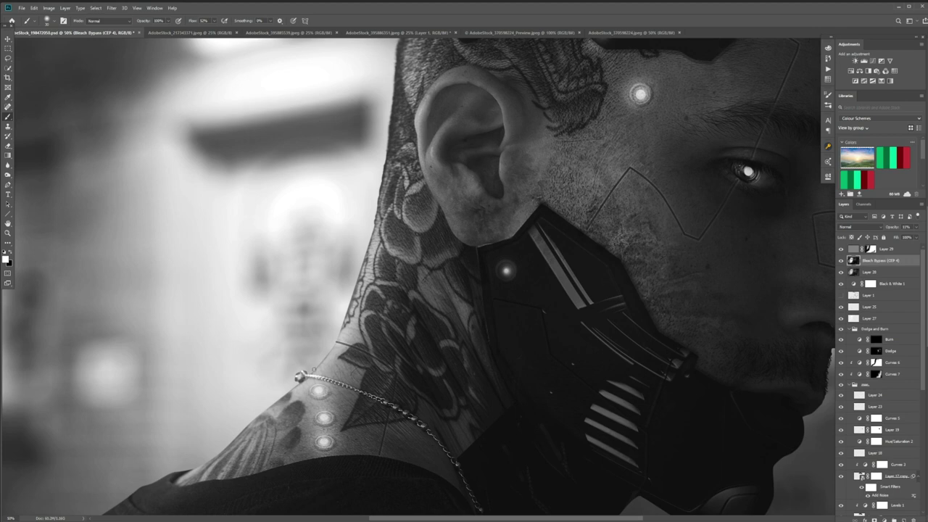
# Delete the merged Layer 28 beneath the Bleach Bypass layer
pyautogui.click(875, 272)
pyautogui.press('Delete')
pyautogui.hotkey('ctrl', 'z')
pyautogui.press('Delete')
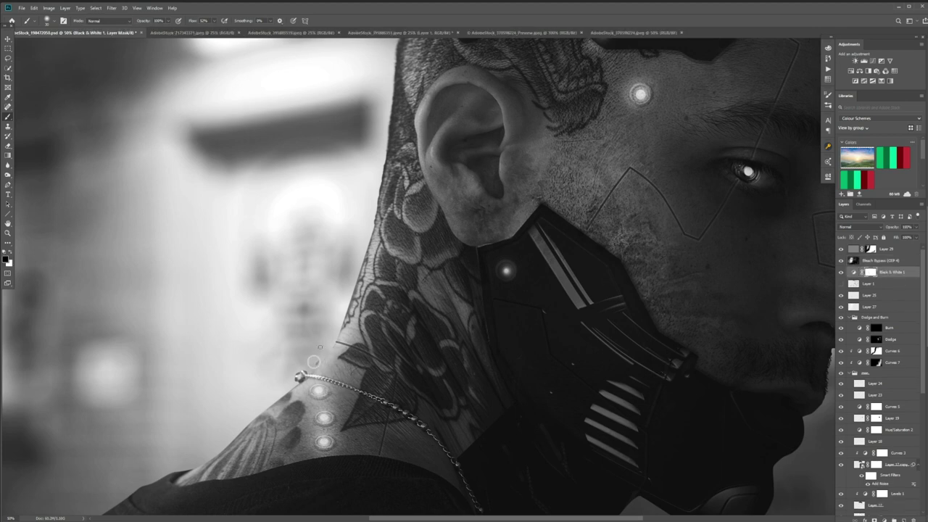
# Reselect Layer 0's mask and reduce the brush size further for the edge near the necklace
pyautogui.scroll(-5, 876, 435)
pyautogui.click(875, 497)
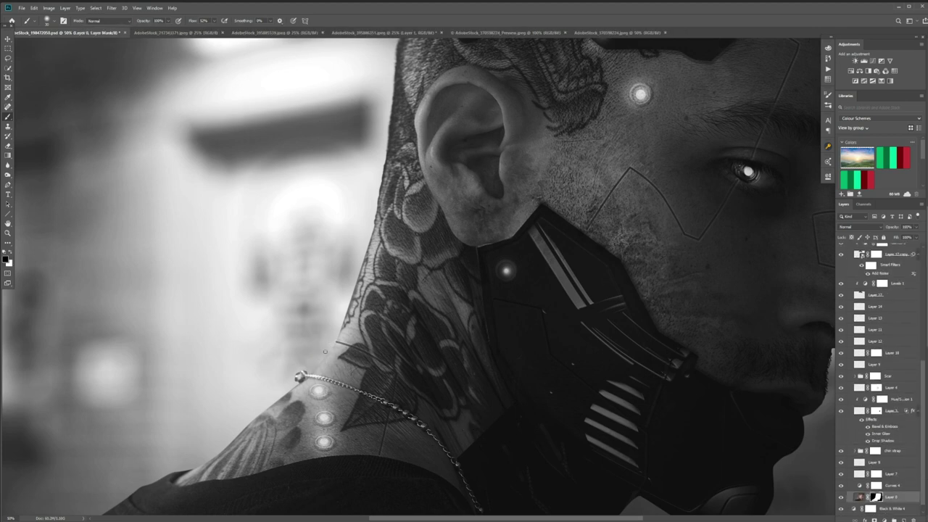
pyautogui.press('[')
# Collapse the man group and add a layer mask to the whole group
pyautogui.scroll(3, 867, 308)
pyautogui.click(849, 302)
pyautogui.click(881, 374)
pyautogui.click(874, 519)
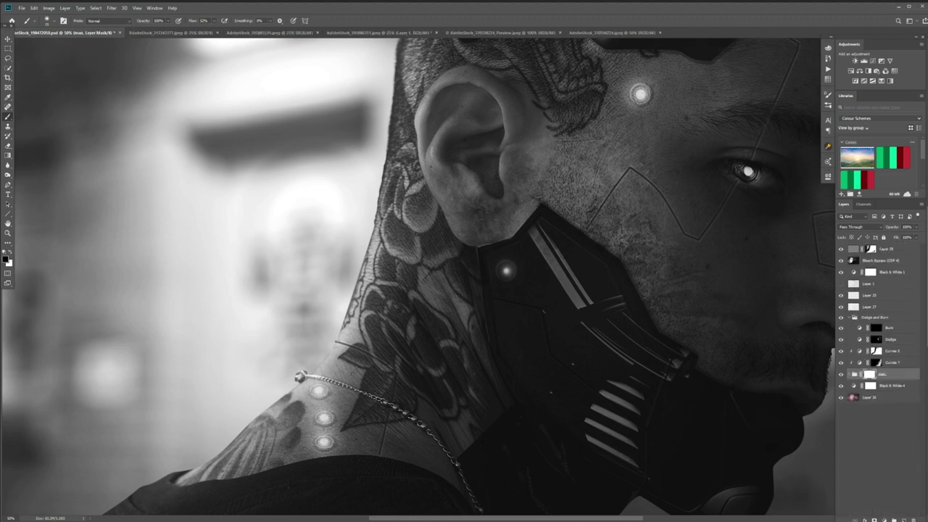
pyautogui.hotkey('ctrl', '-')
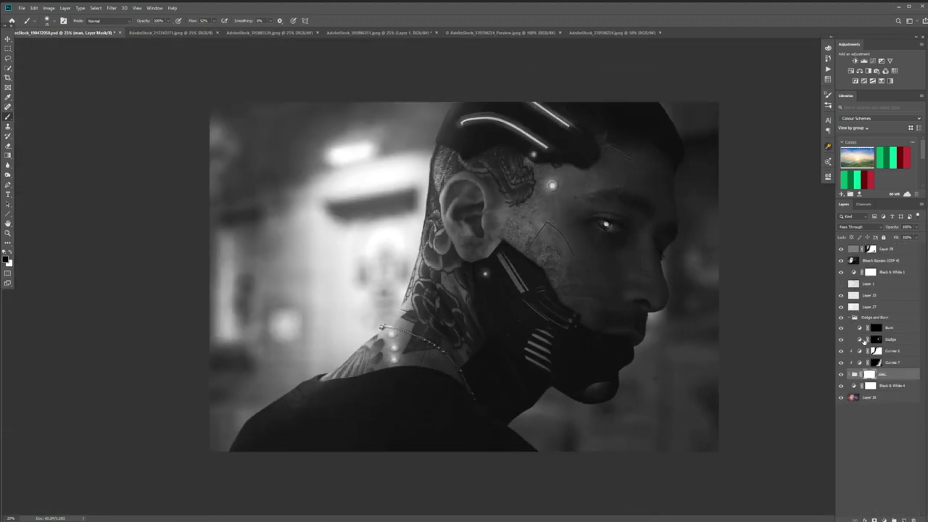